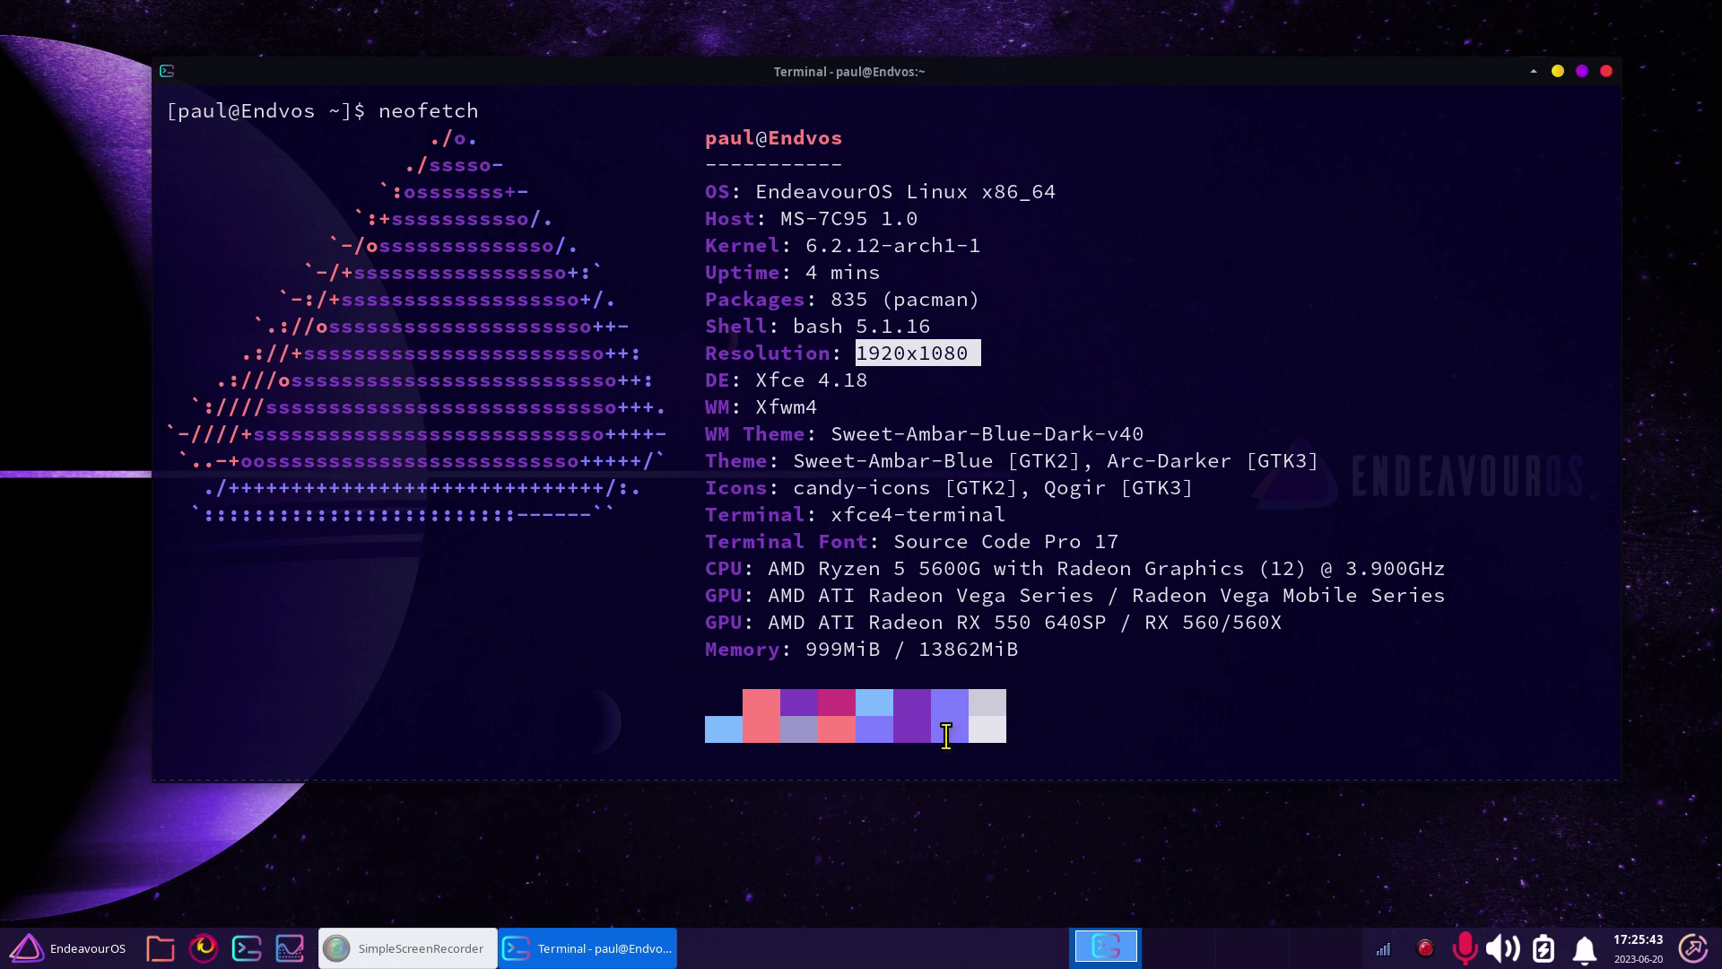
- Open and dismiss the application menu, then highlight the 1920x1080 resolution in neofetch's output
{"action": "left_click", "coordinate": [43, 953]}
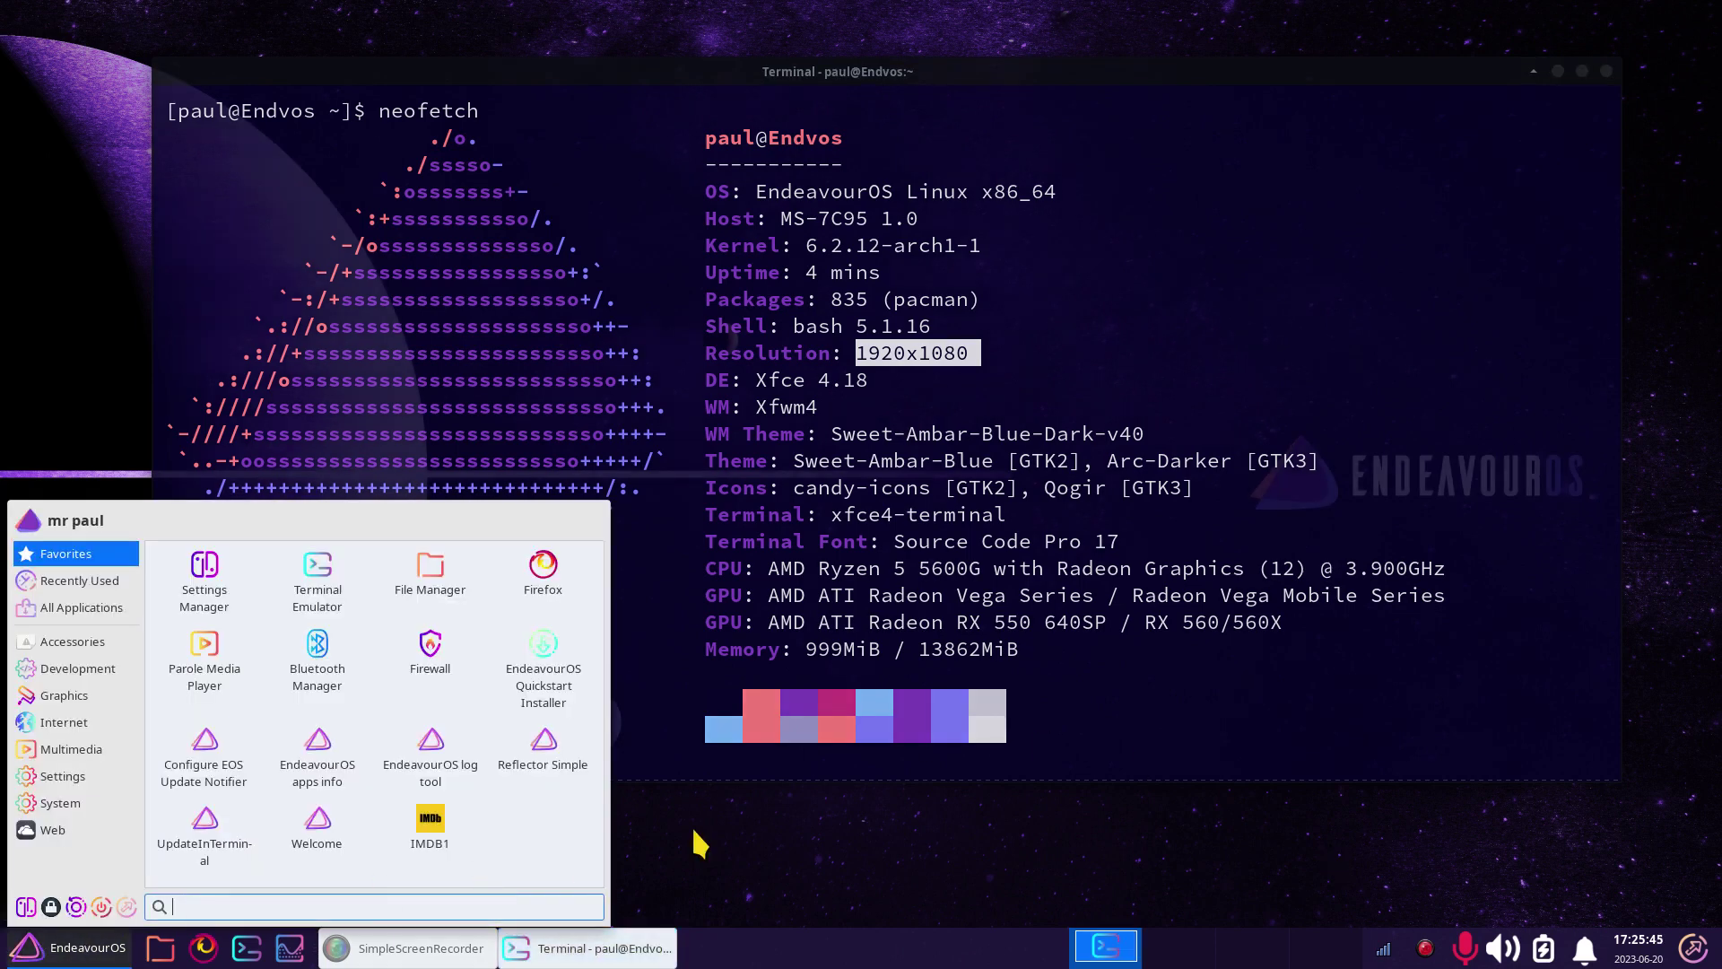
{"action": "left_click", "coordinate": [1267, 755]}
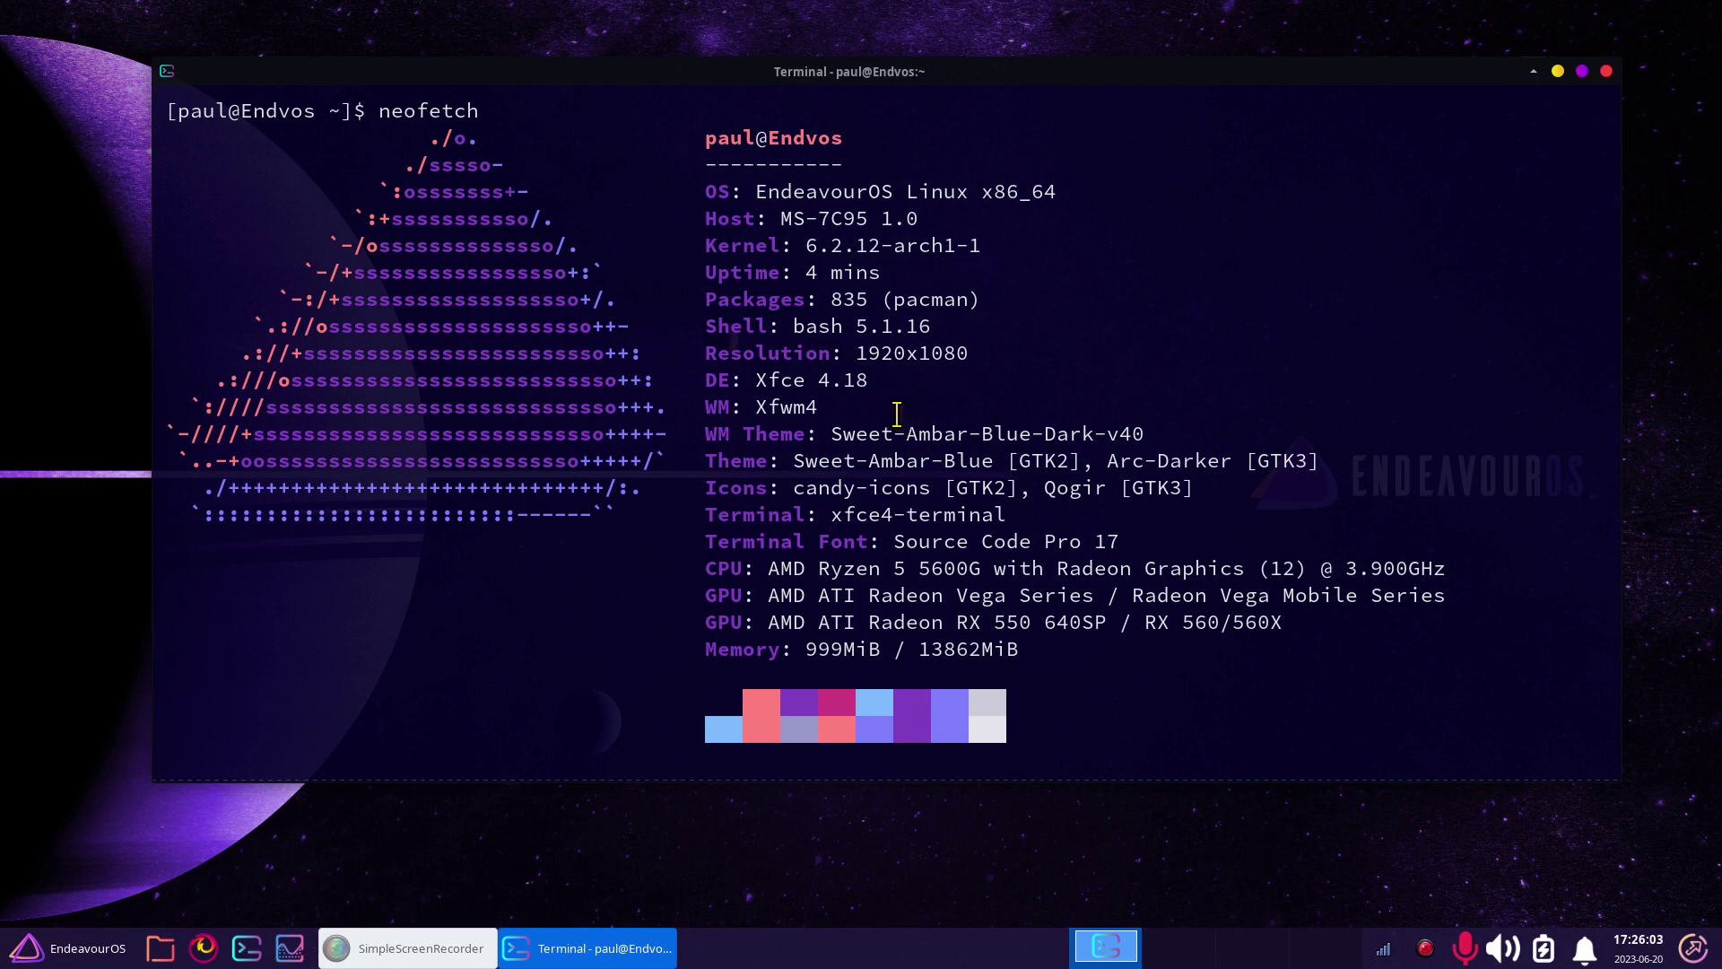
{"action": "left_click_drag", "start_coordinate": [855, 352], "coordinate": [982, 352]}
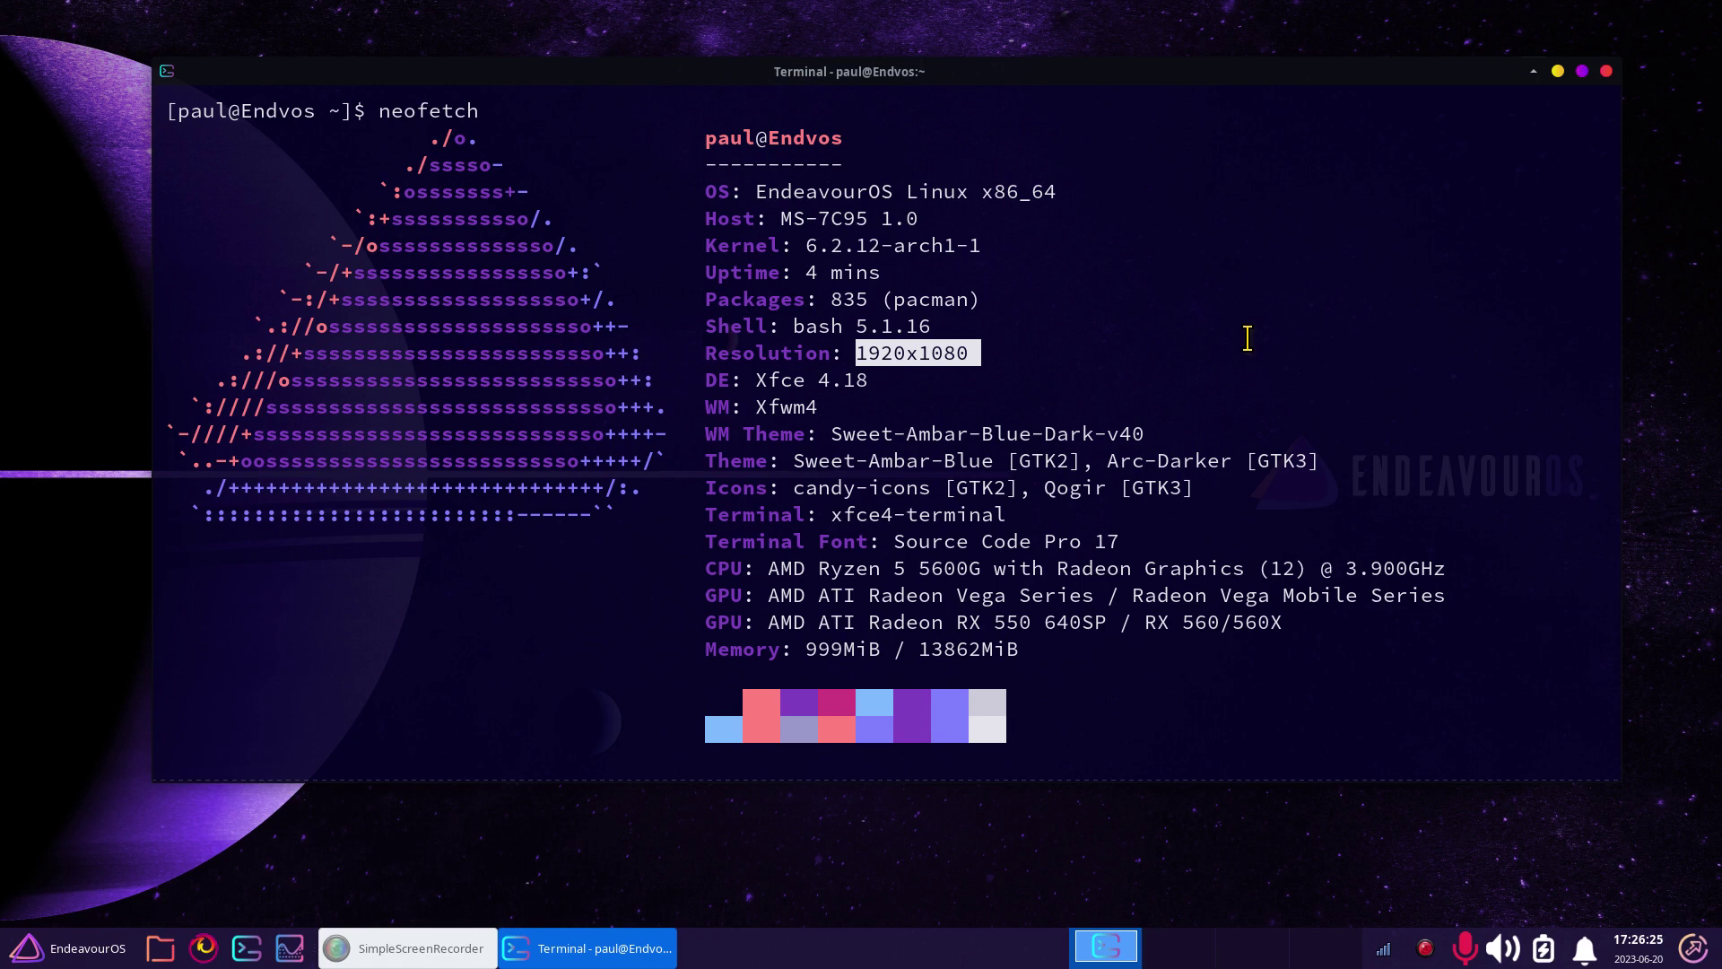
- Close the terminal and open the home folder in Thunar with a moved window and smaller icons
{"action": "key", "text": "alt+F4"}
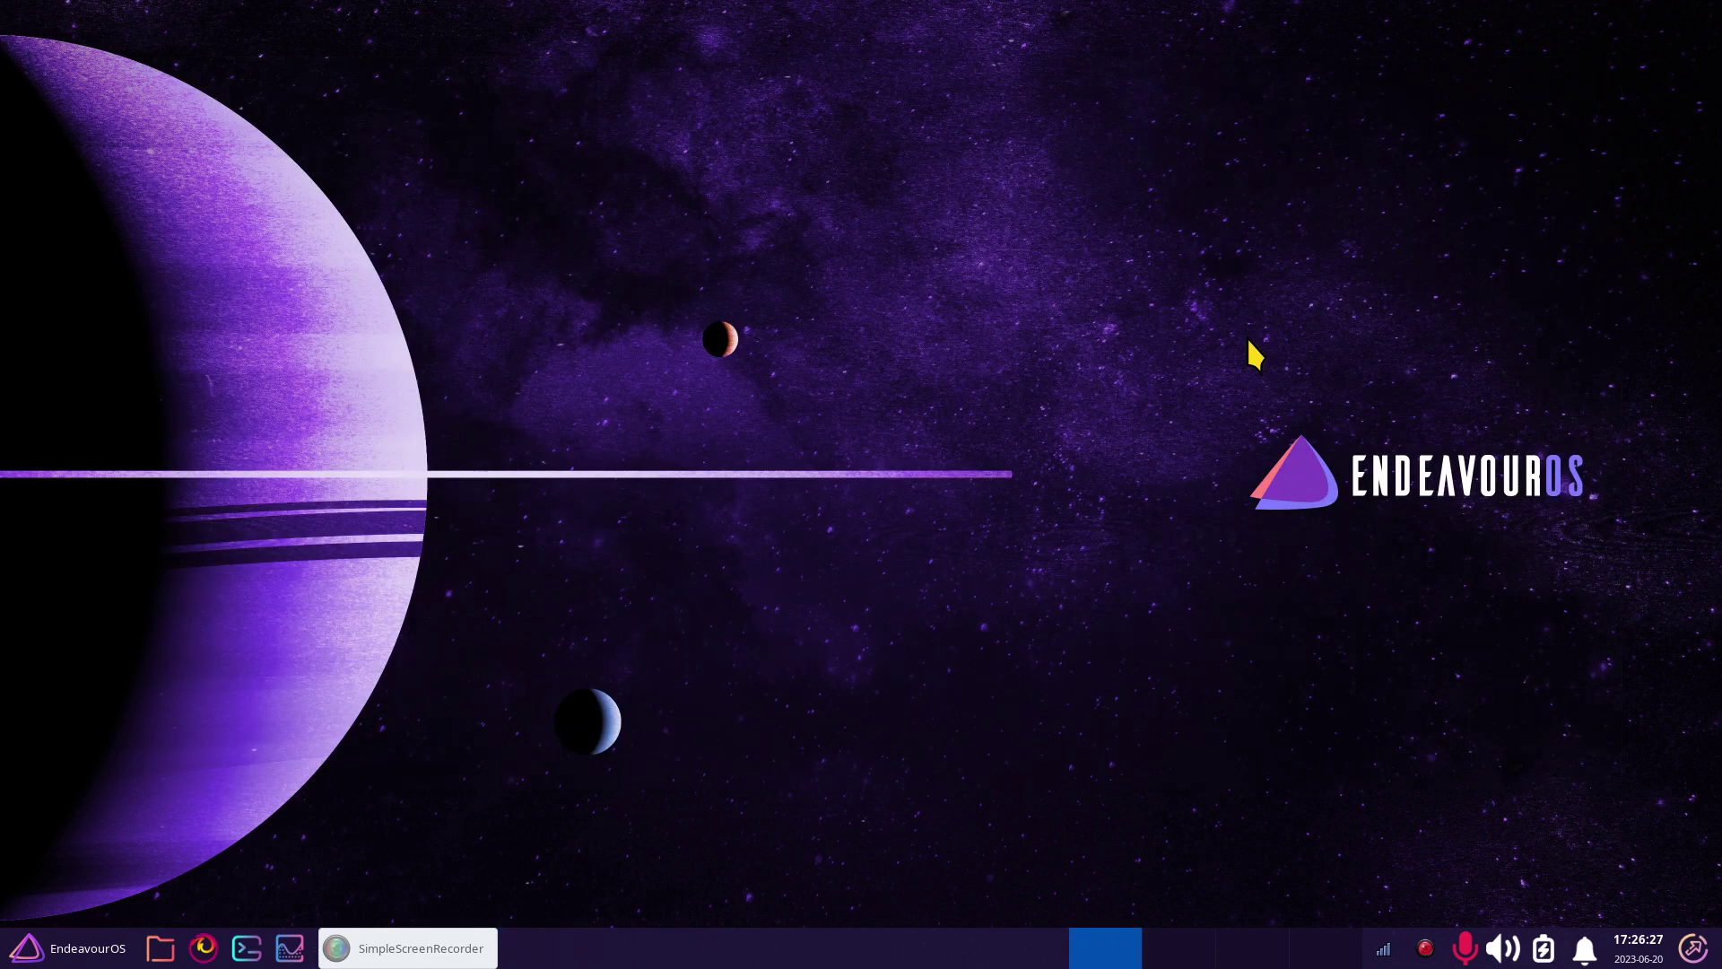
{"action": "left_click", "coordinate": [160, 949]}
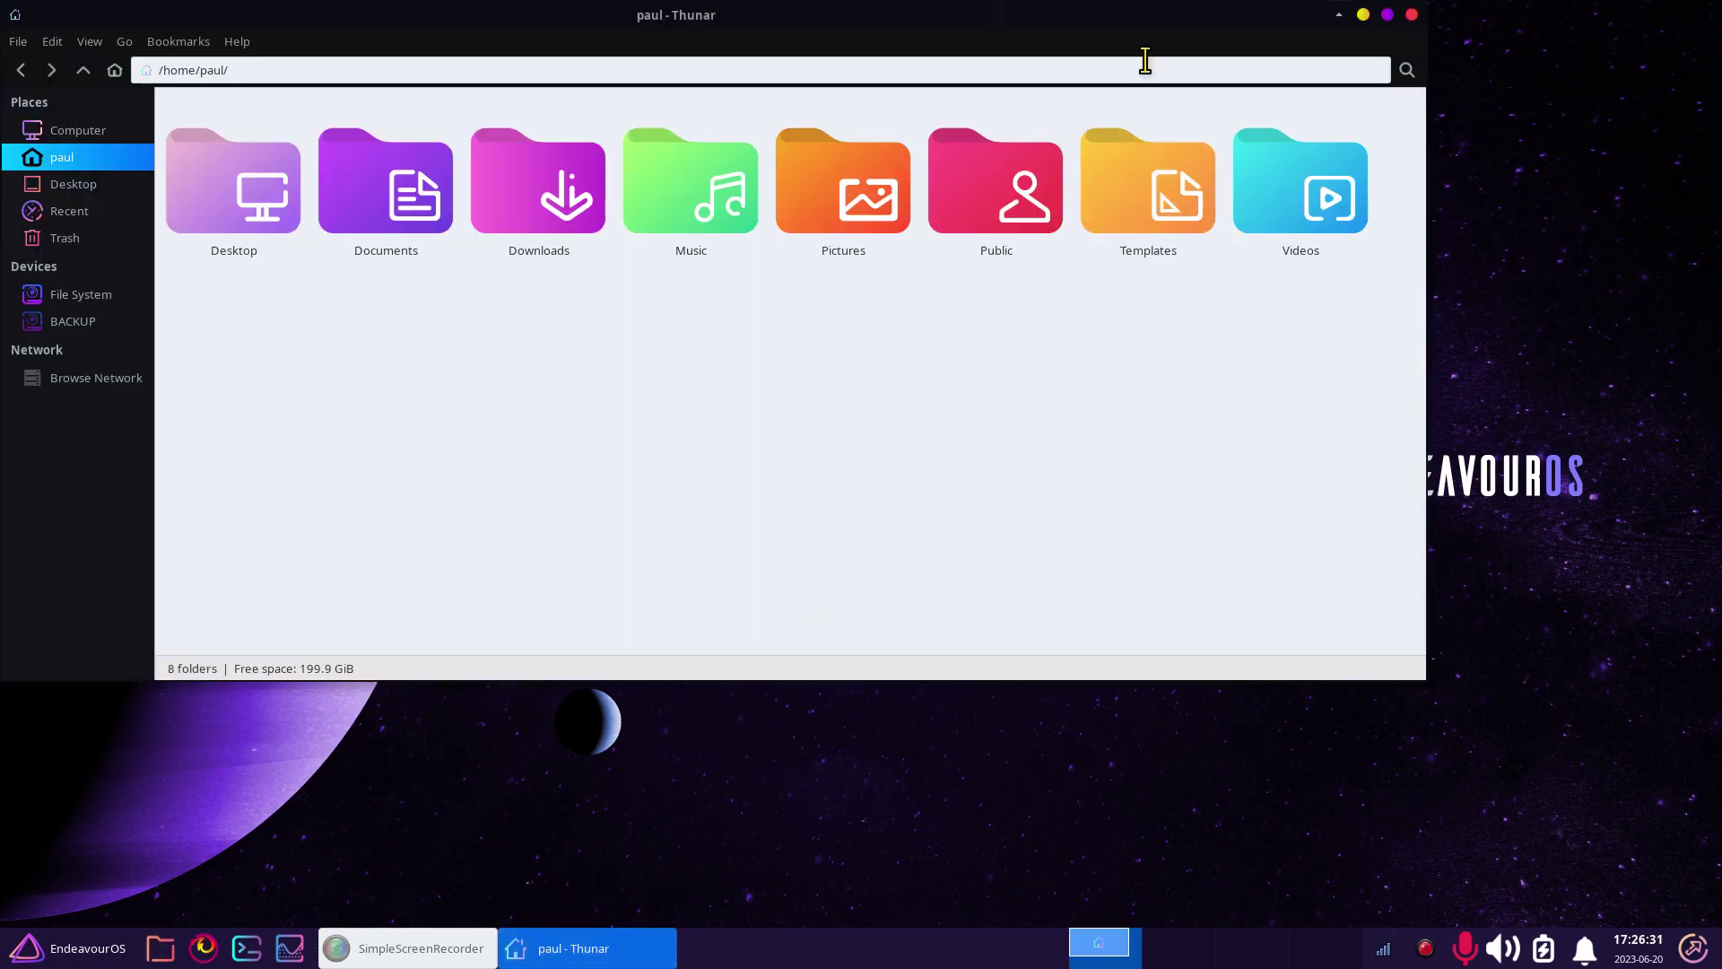
{"action": "left_click_drag", "start_coordinate": [1098, 16], "coordinate": [1317, 141]}
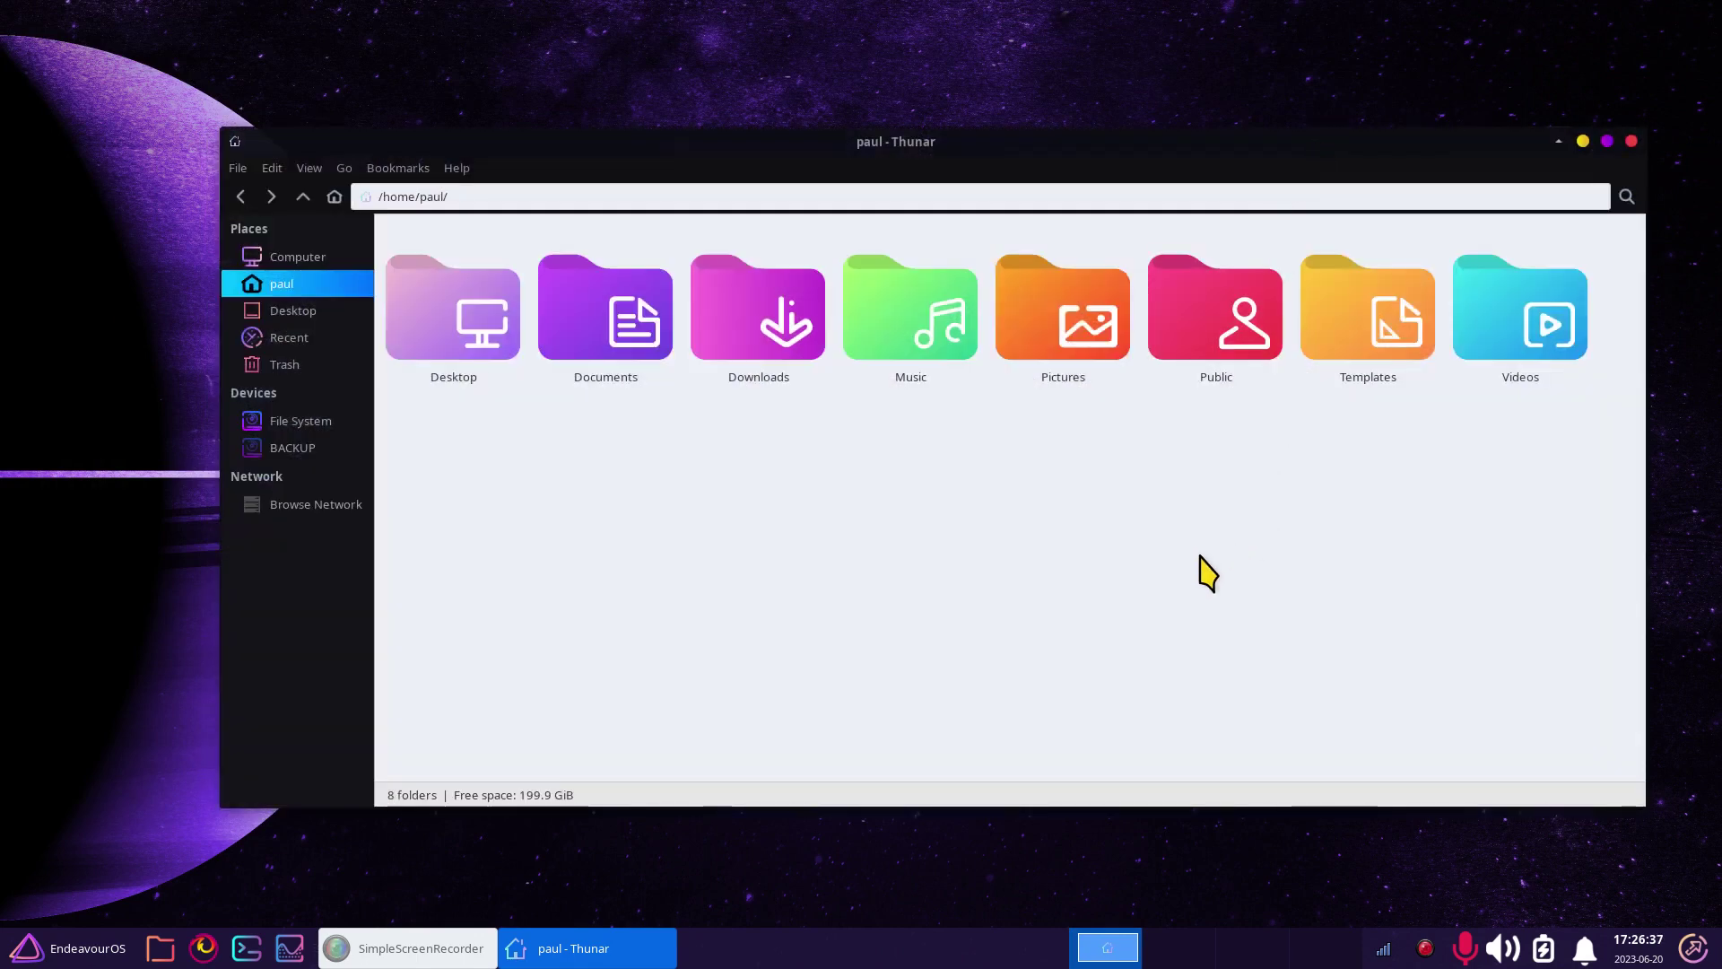
{"action": "key", "text": "ctrl+minus"}
{"action": "key", "text": "ctrl+minus"}
{"action": "key", "text": "ctrl+minus"}
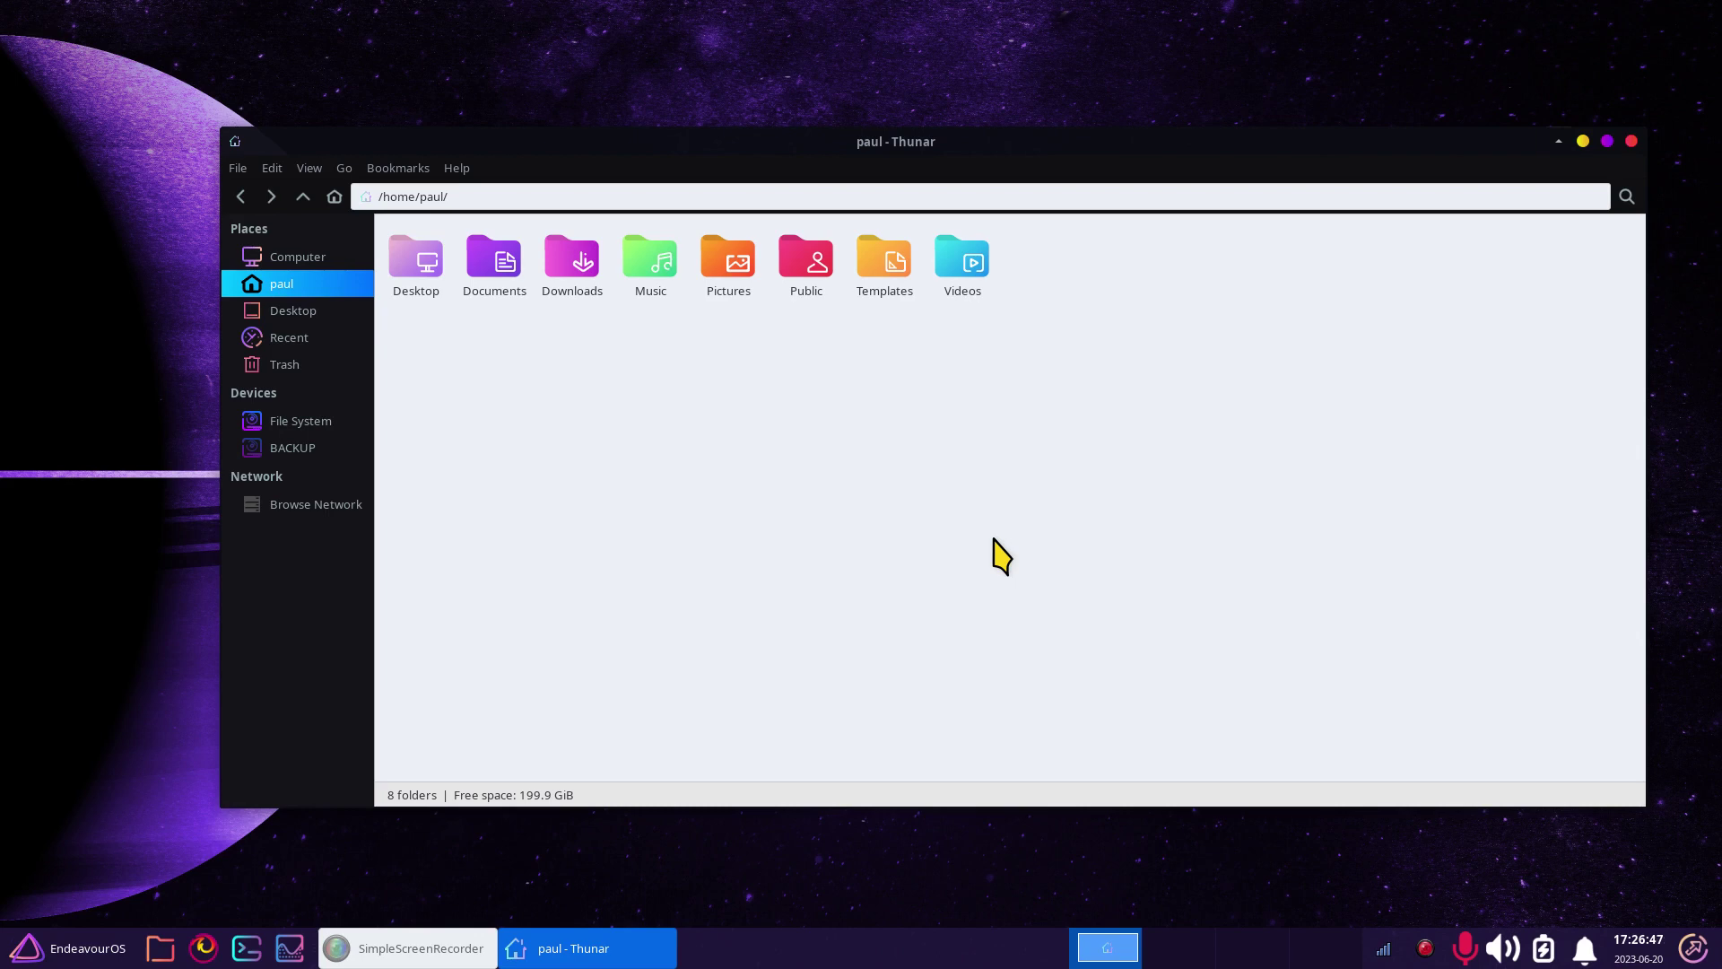
- Show hidden files in /home/paul, then select and deselect the .icons folder
{"action": "key", "text": "ctrl+h"}
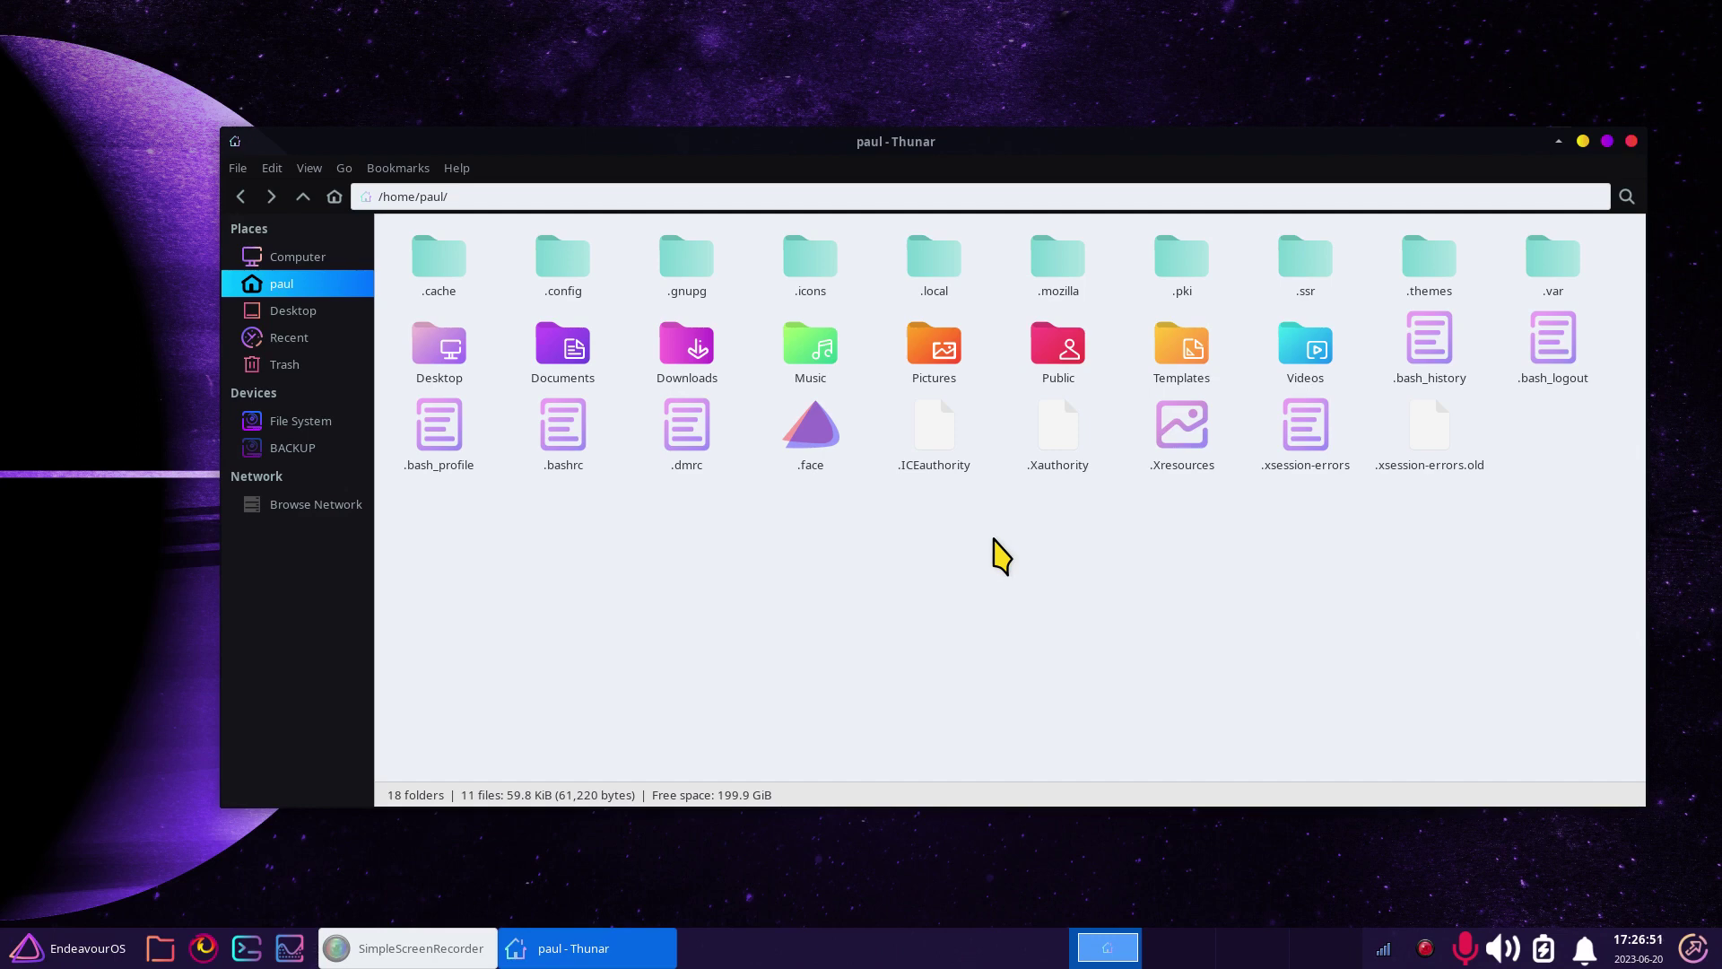
{"action": "left_click", "coordinate": [819, 274]}
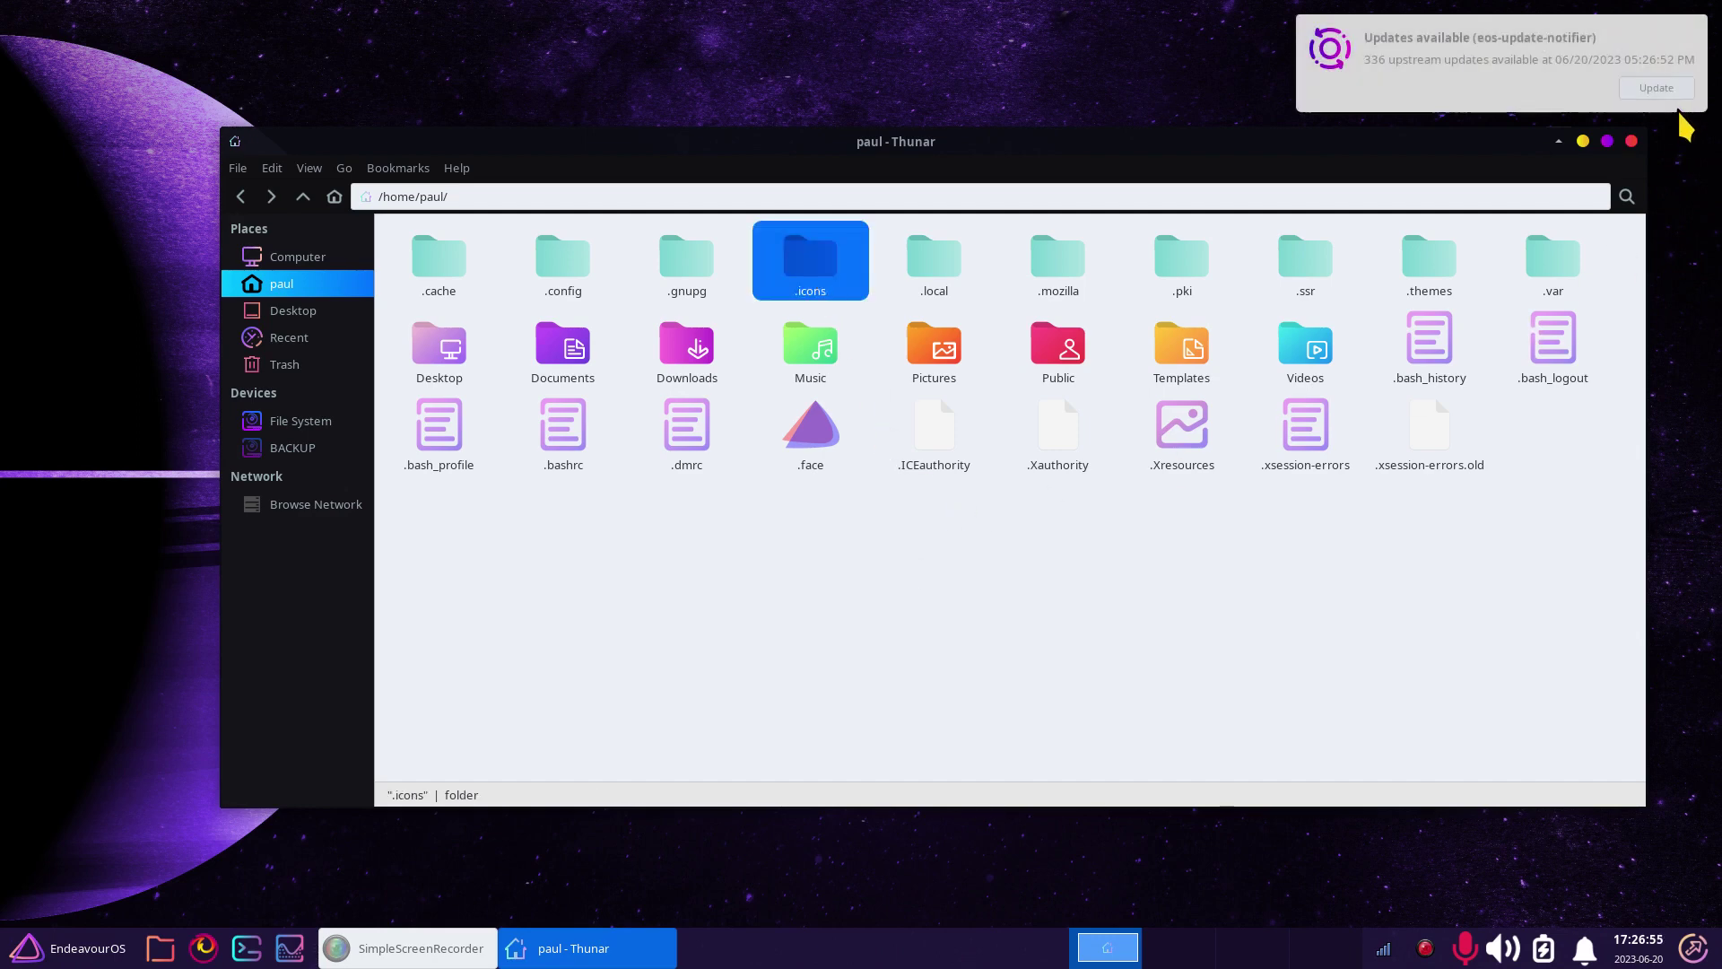
{"action": "left_click", "coordinate": [992, 641]}
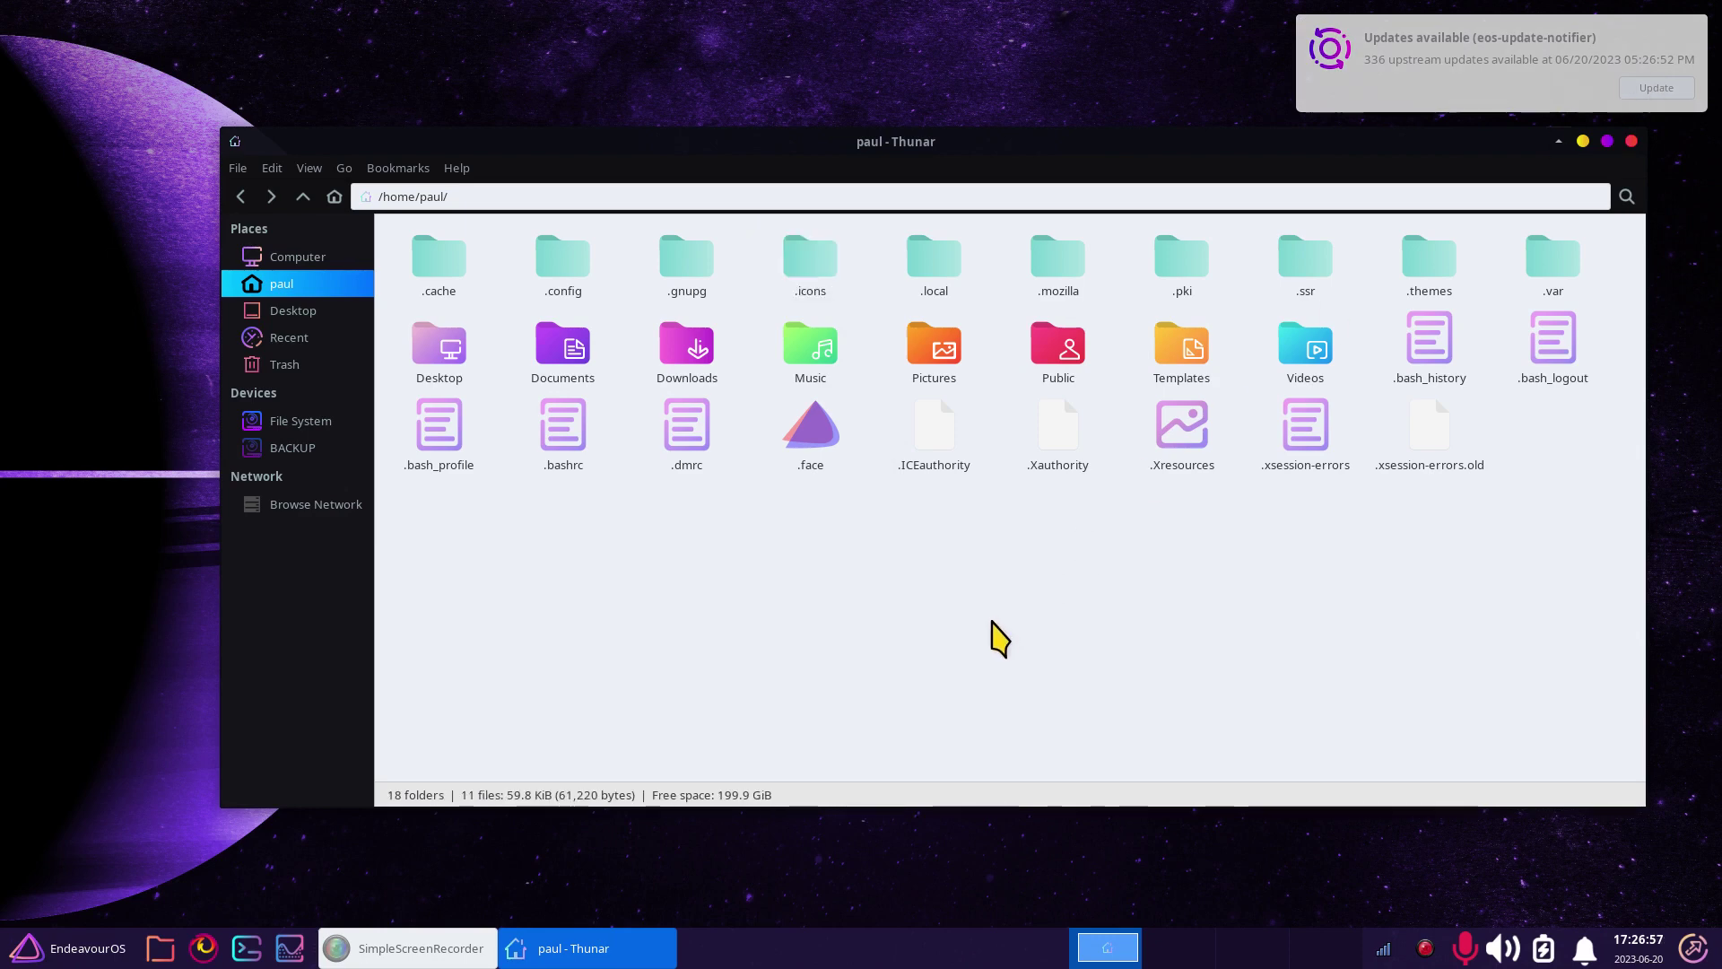
- Open .icons and select the Radioactive, candy-icons and Sweet-Rainbow folders in turn
{"action": "double_click", "coordinate": [817, 267]}
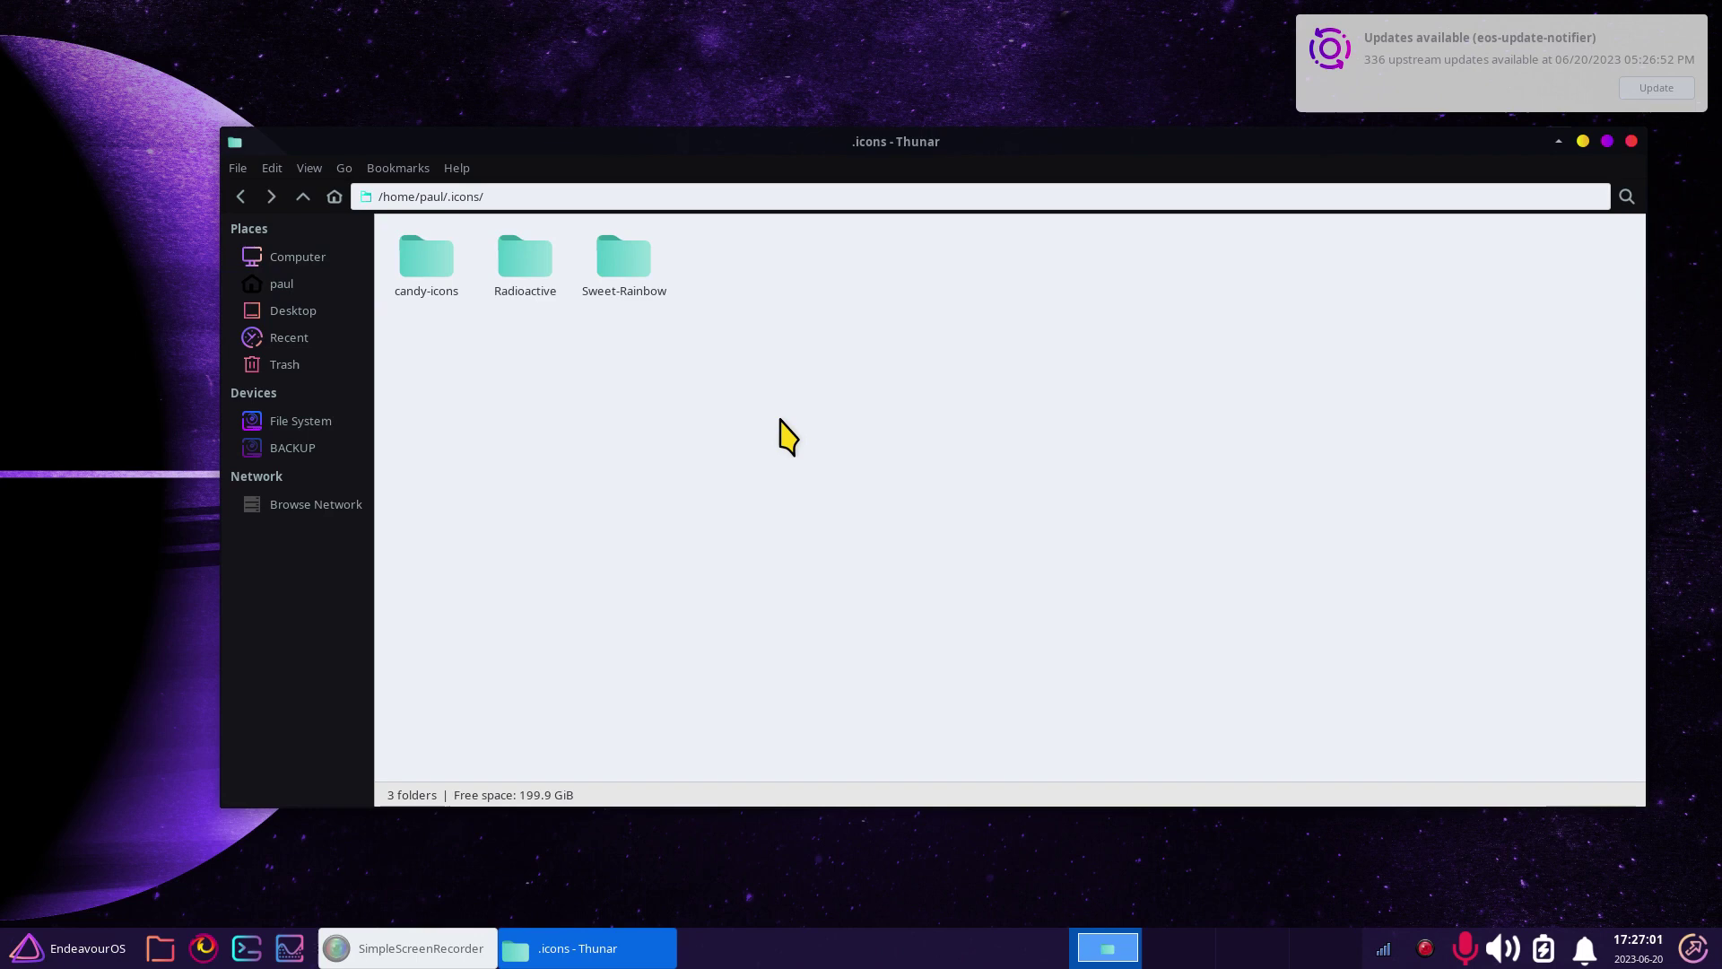
{"action": "left_click", "coordinate": [527, 289]}
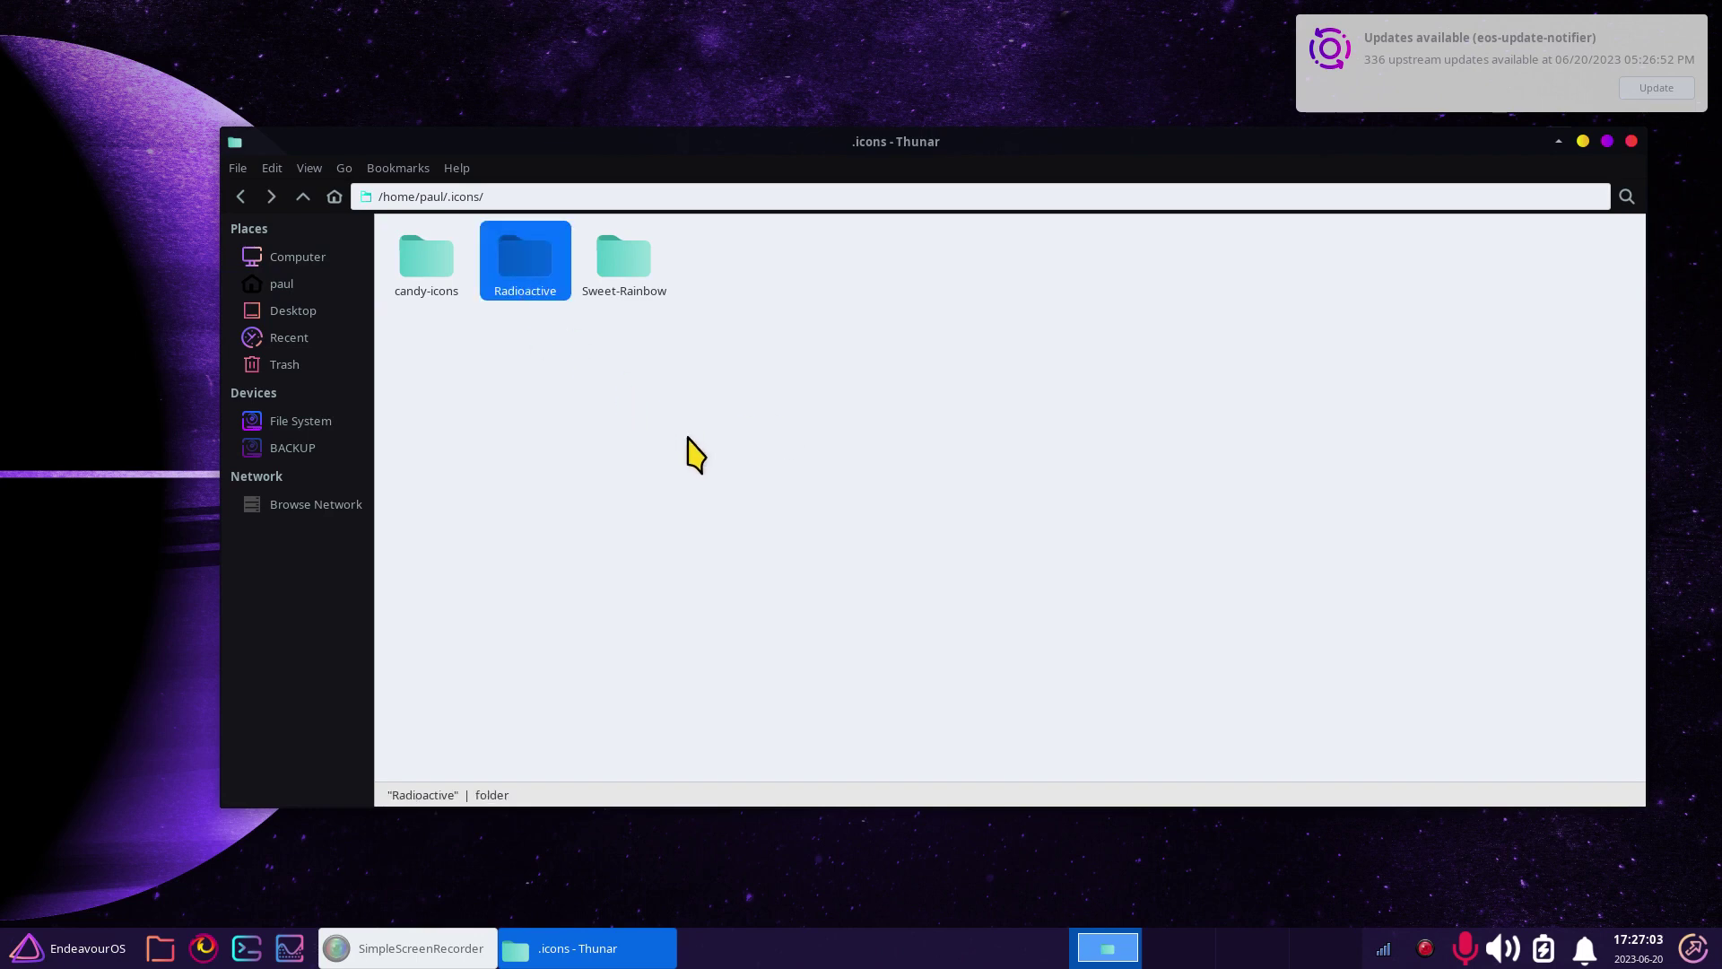
{"action": "left_click", "coordinate": [423, 272]}
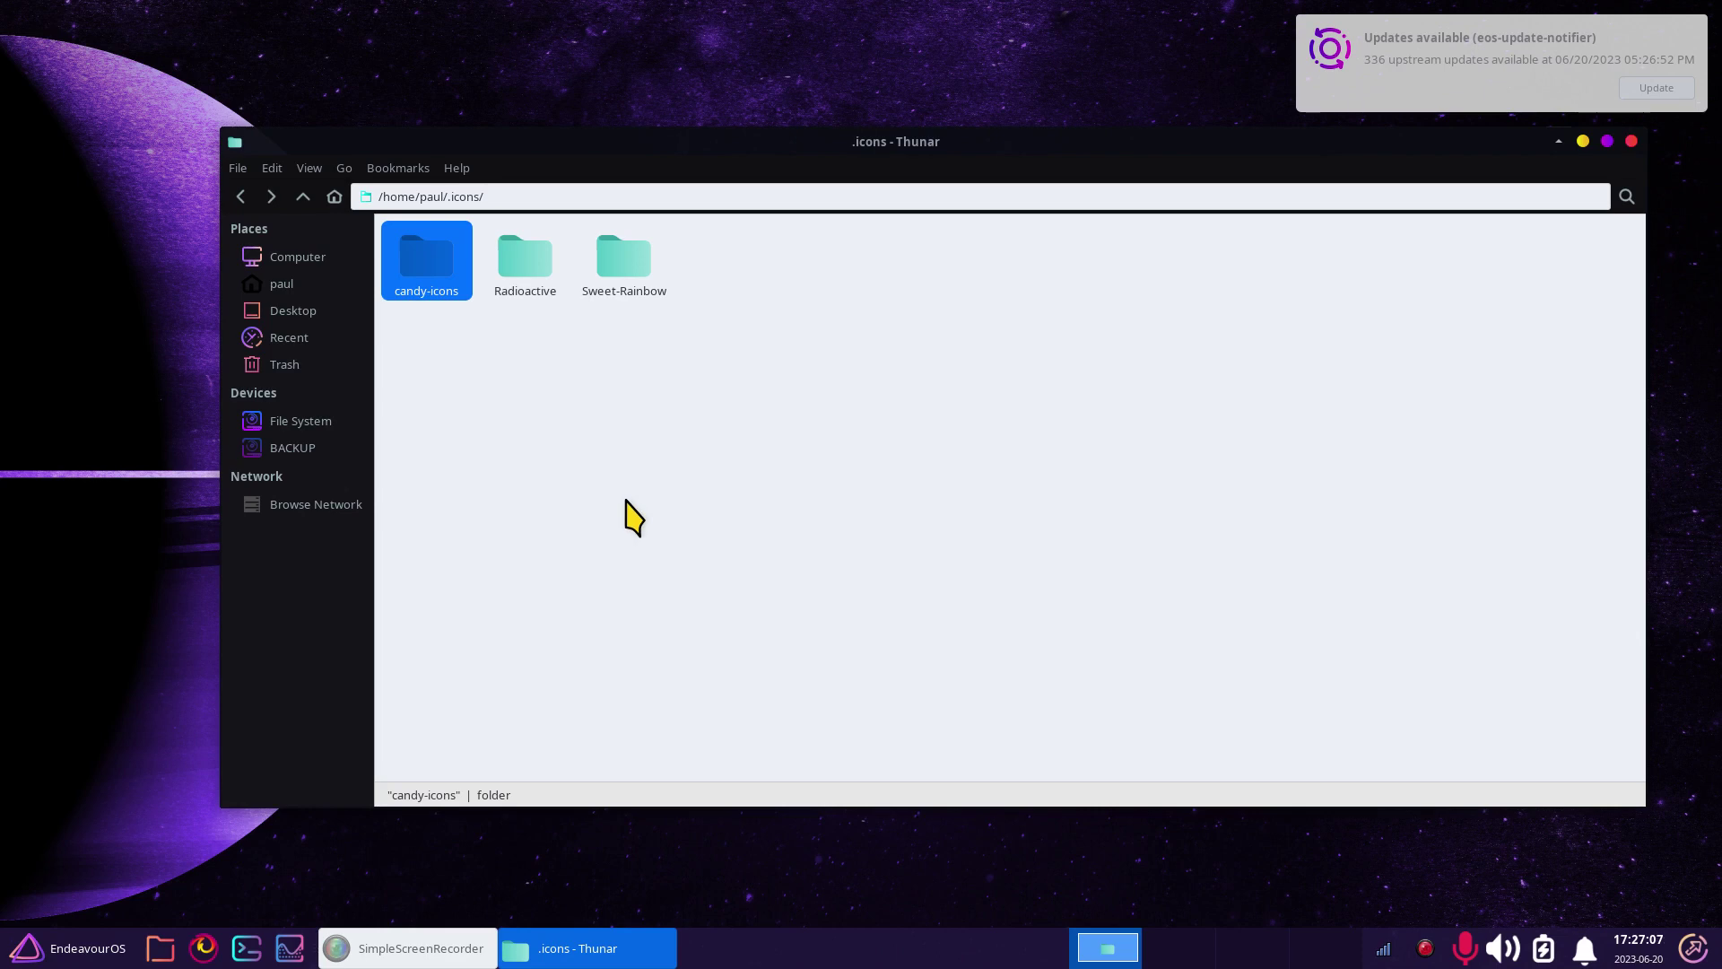
{"action": "left_click", "coordinate": [627, 278]}
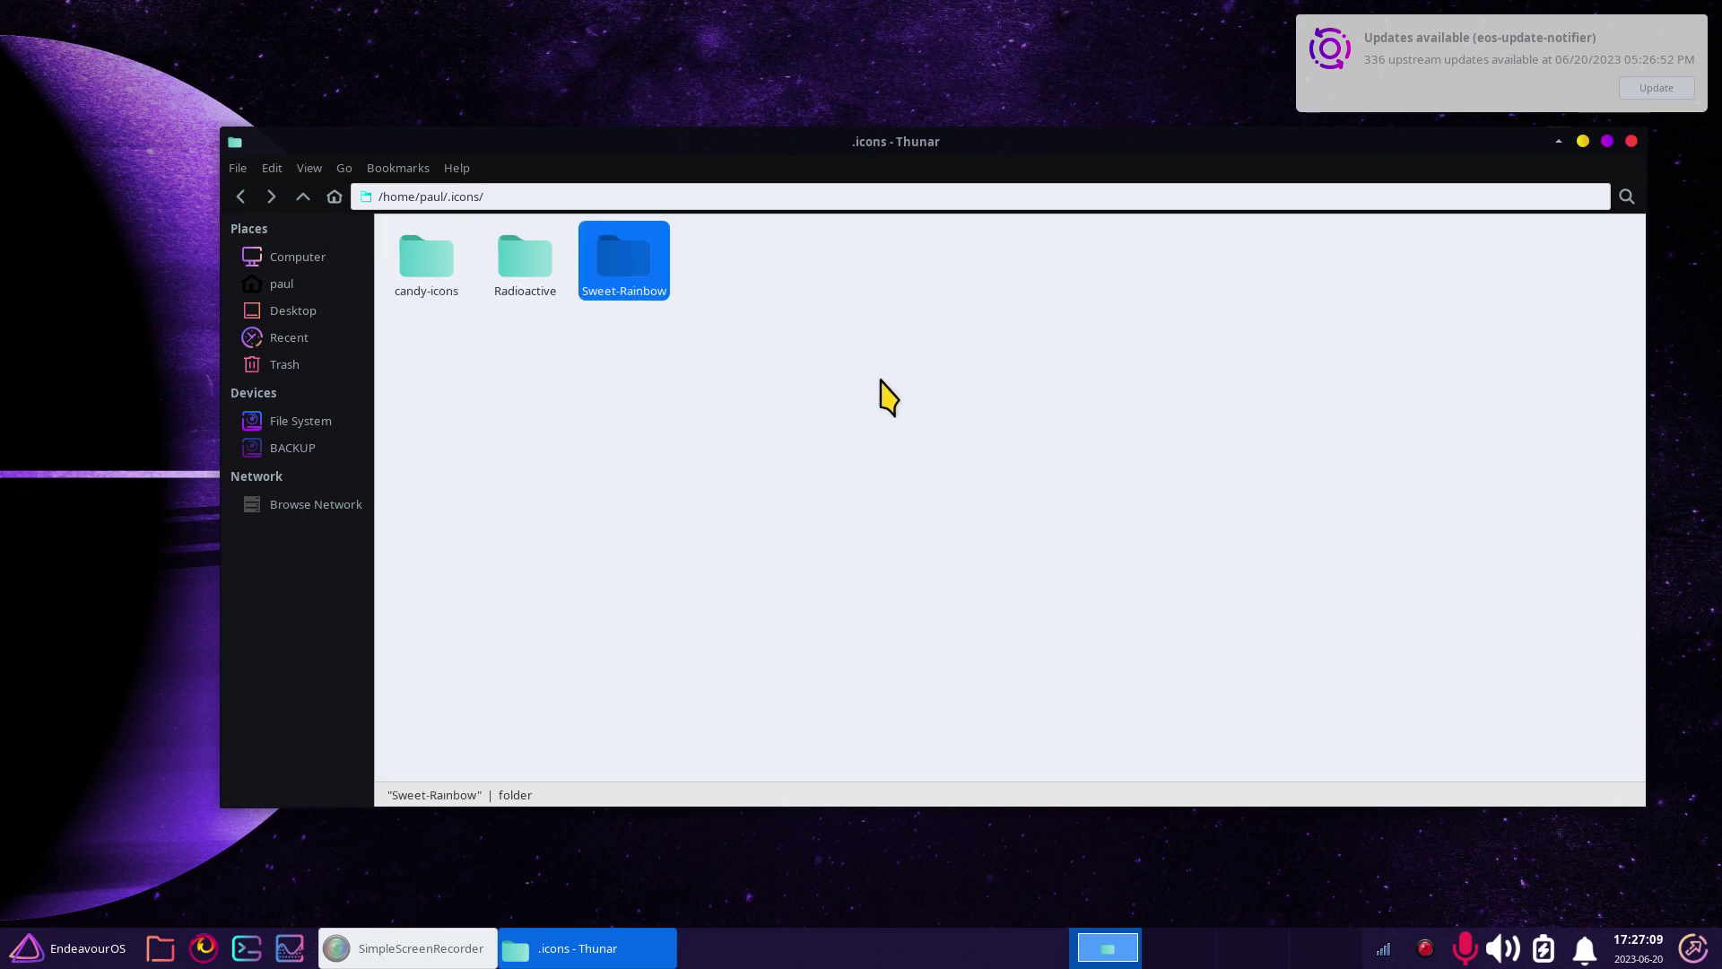
- Return home via Computer, hide hidden files again and enlarge the folder icons
{"action": "left_click", "coordinate": [296, 258]}
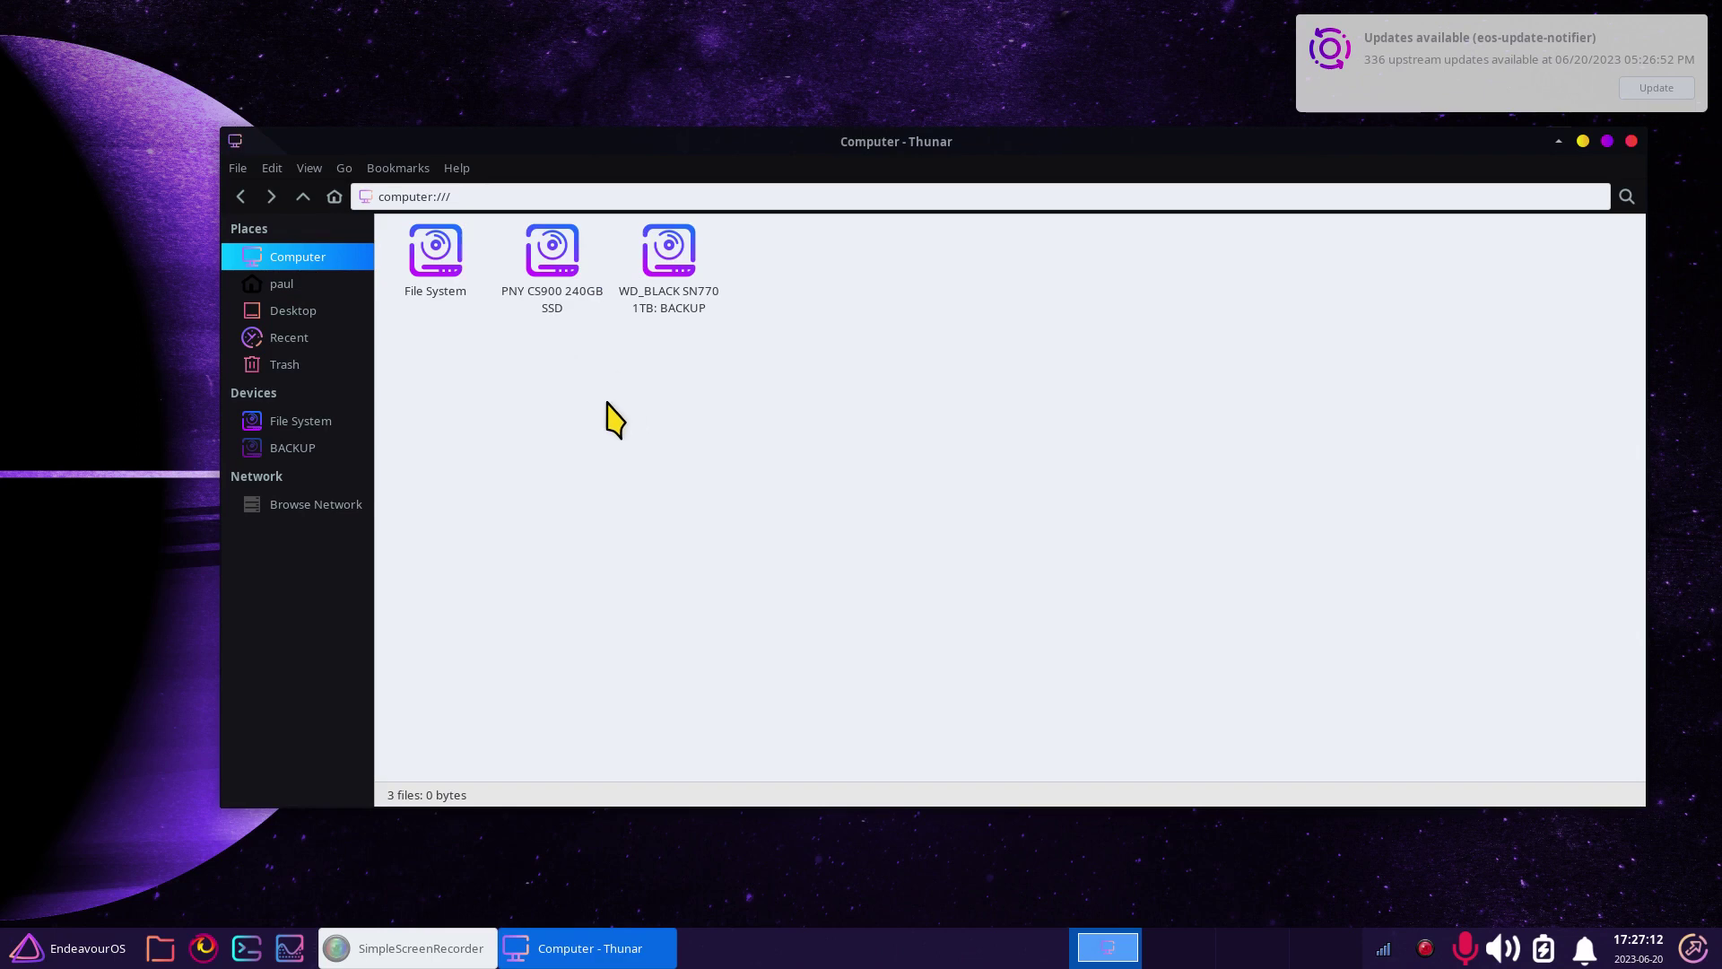
{"action": "left_click", "coordinate": [283, 284]}
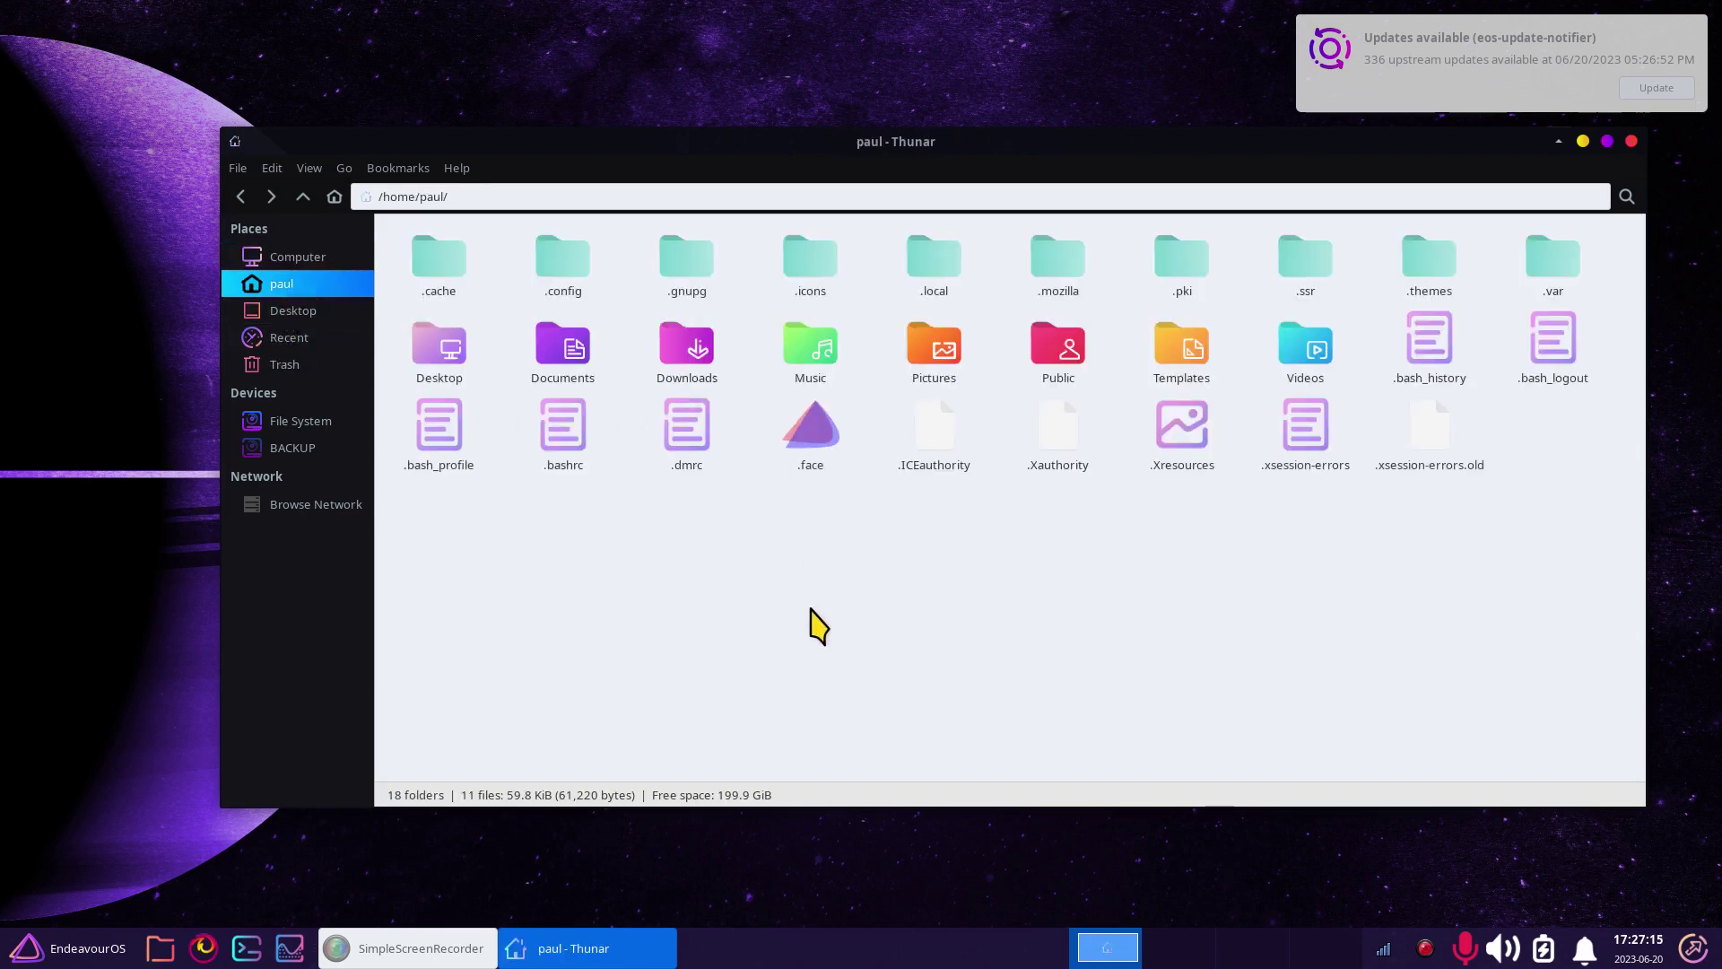
{"action": "key", "text": "ctrl+h"}
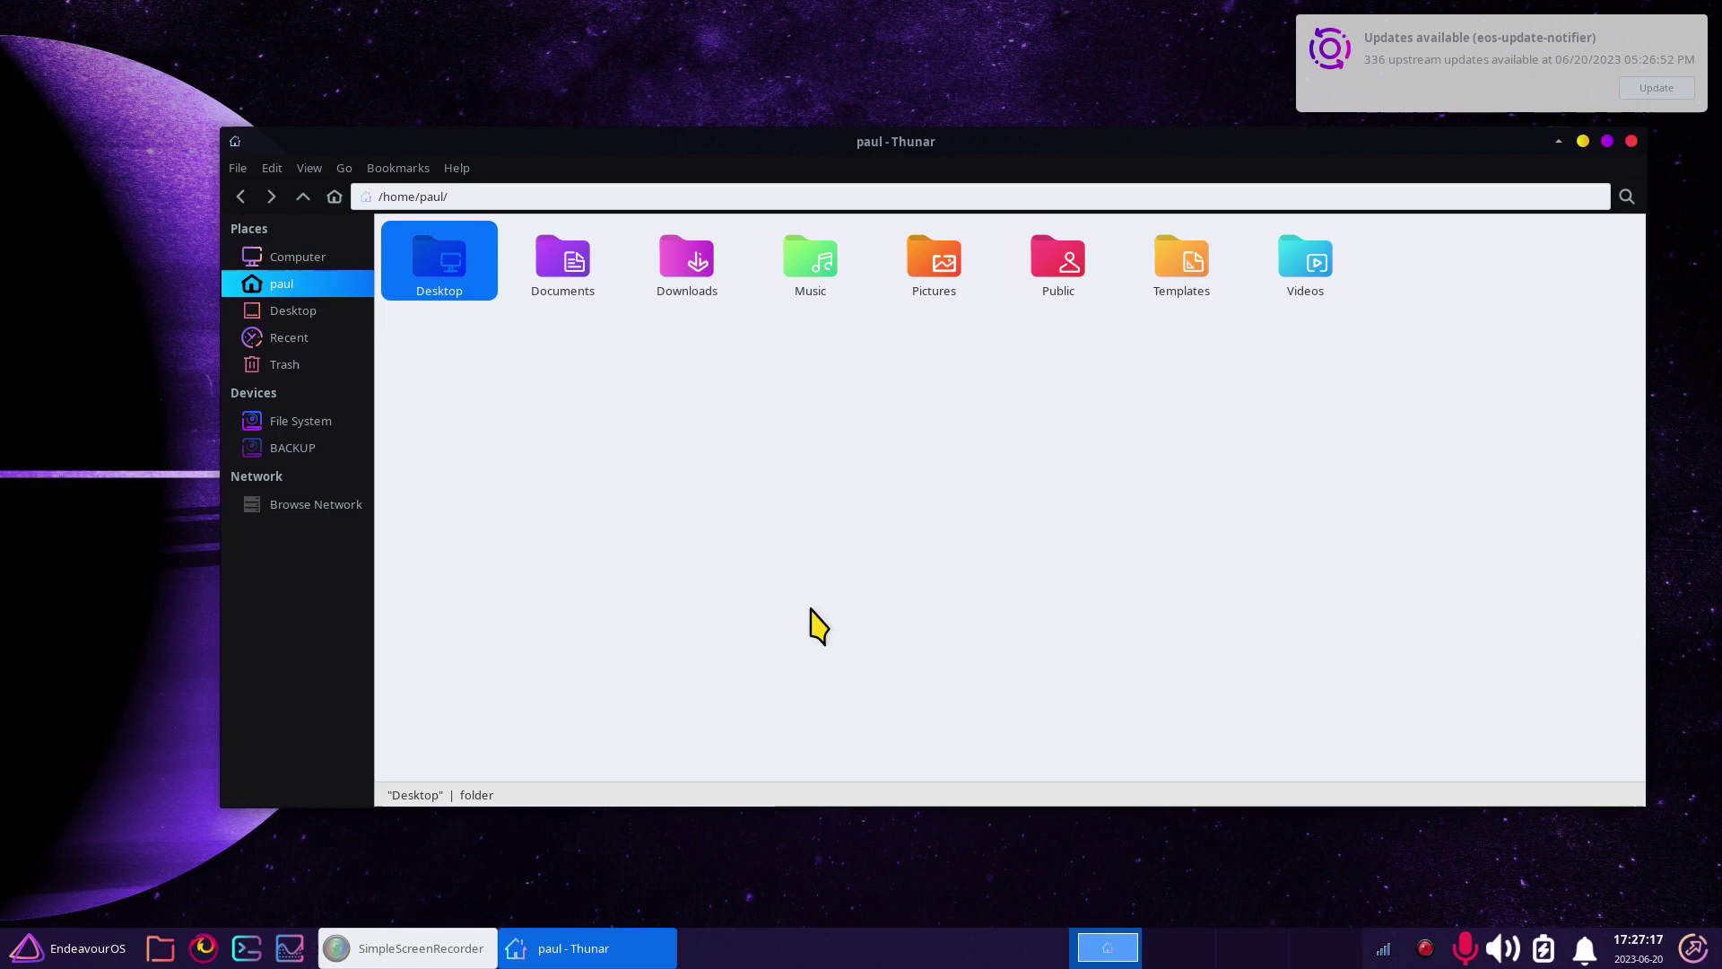
{"action": "key", "text": "ctrl+plus"}
{"action": "key", "text": "ctrl+plus"}
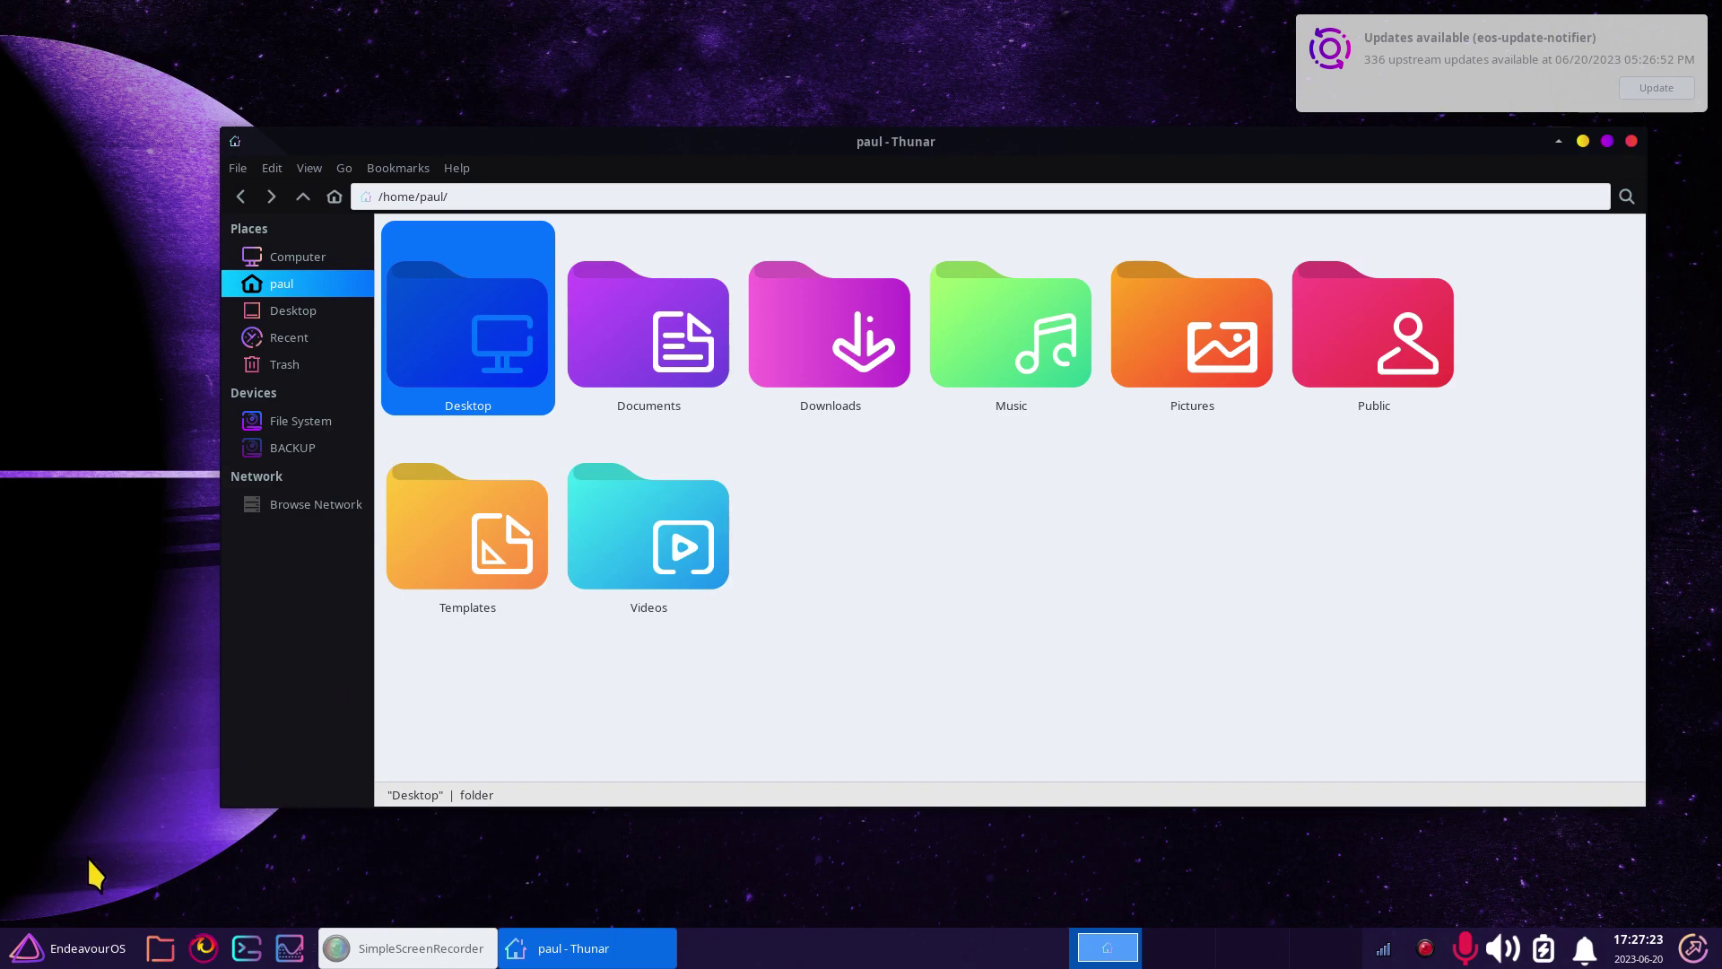
- Apply the Sweet-Rainbow icon theme in Xfce Appearance settings
{"action": "left_click", "coordinate": [72, 943]}
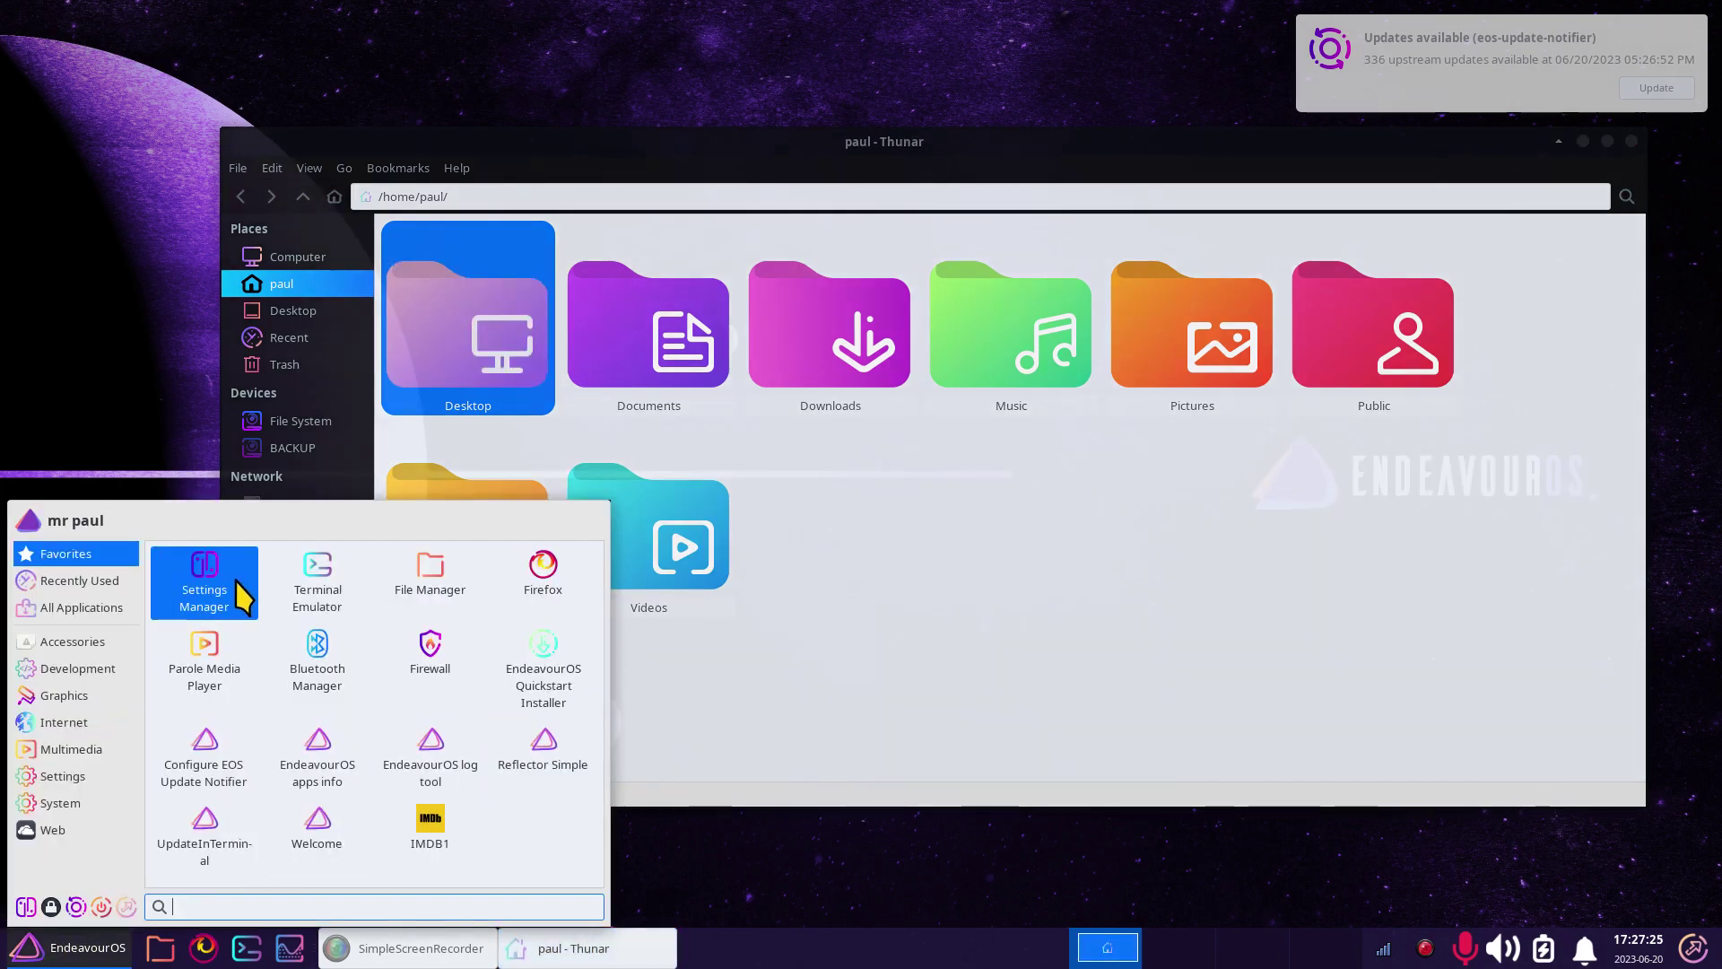
{"action": "left_click", "coordinate": [242, 597]}
{"action": "left_click", "coordinate": [632, 339]}
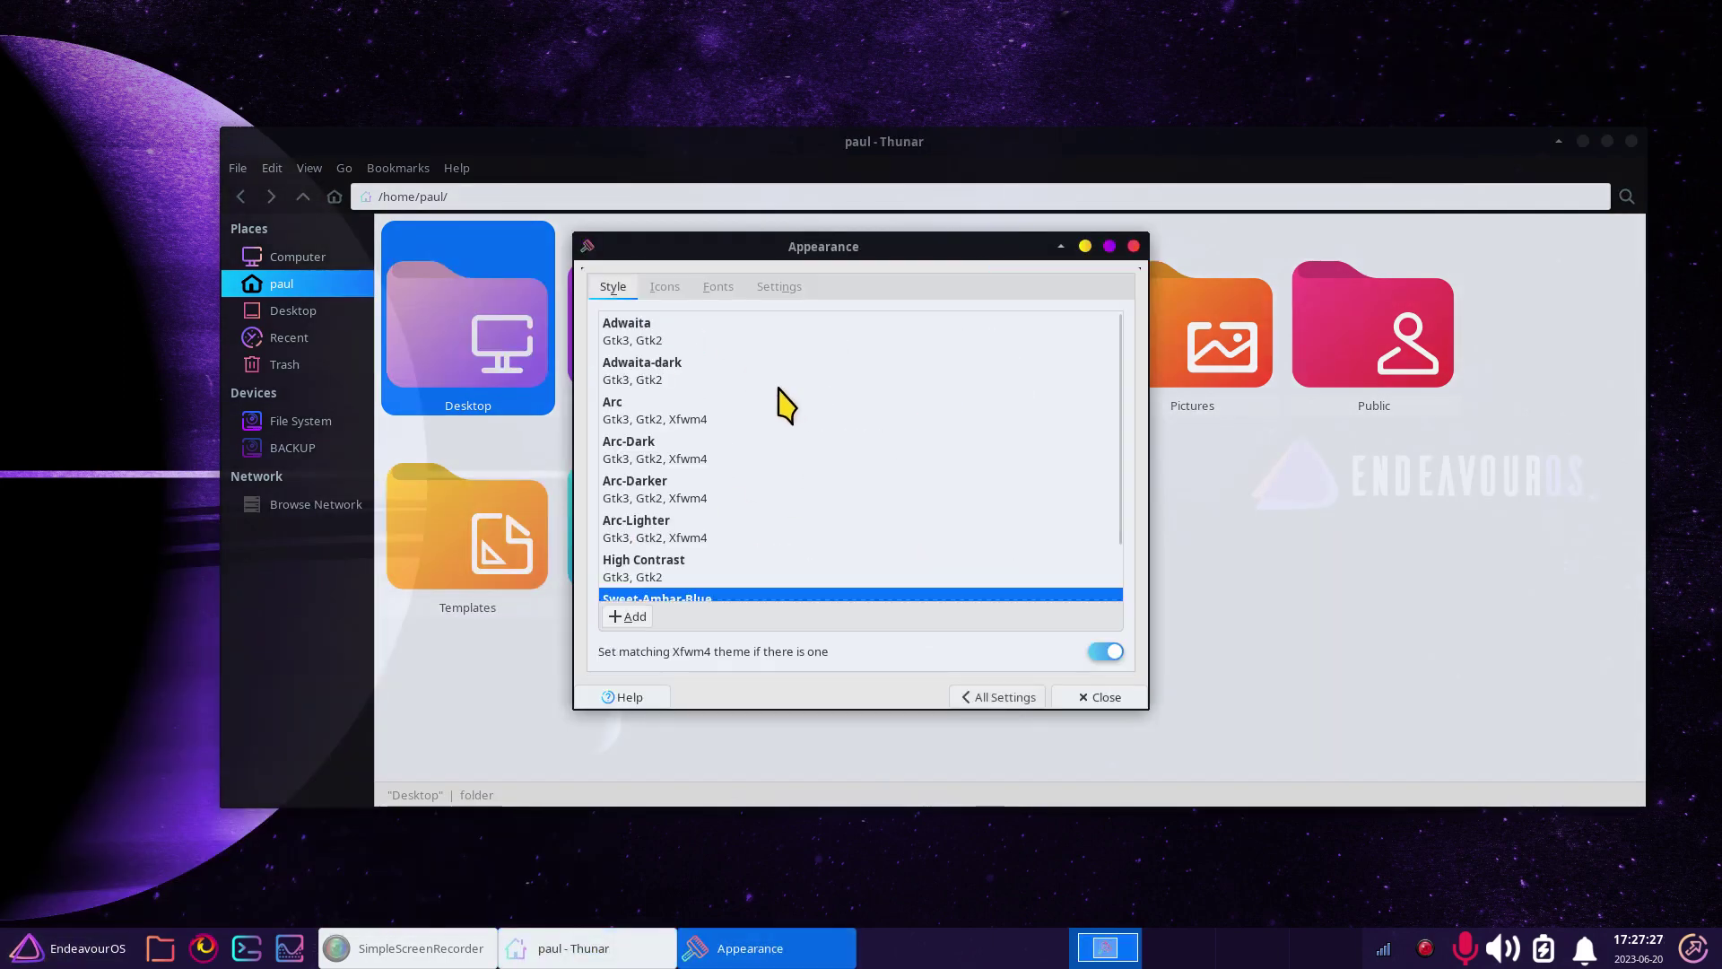
{"action": "left_click", "coordinate": [664, 287]}
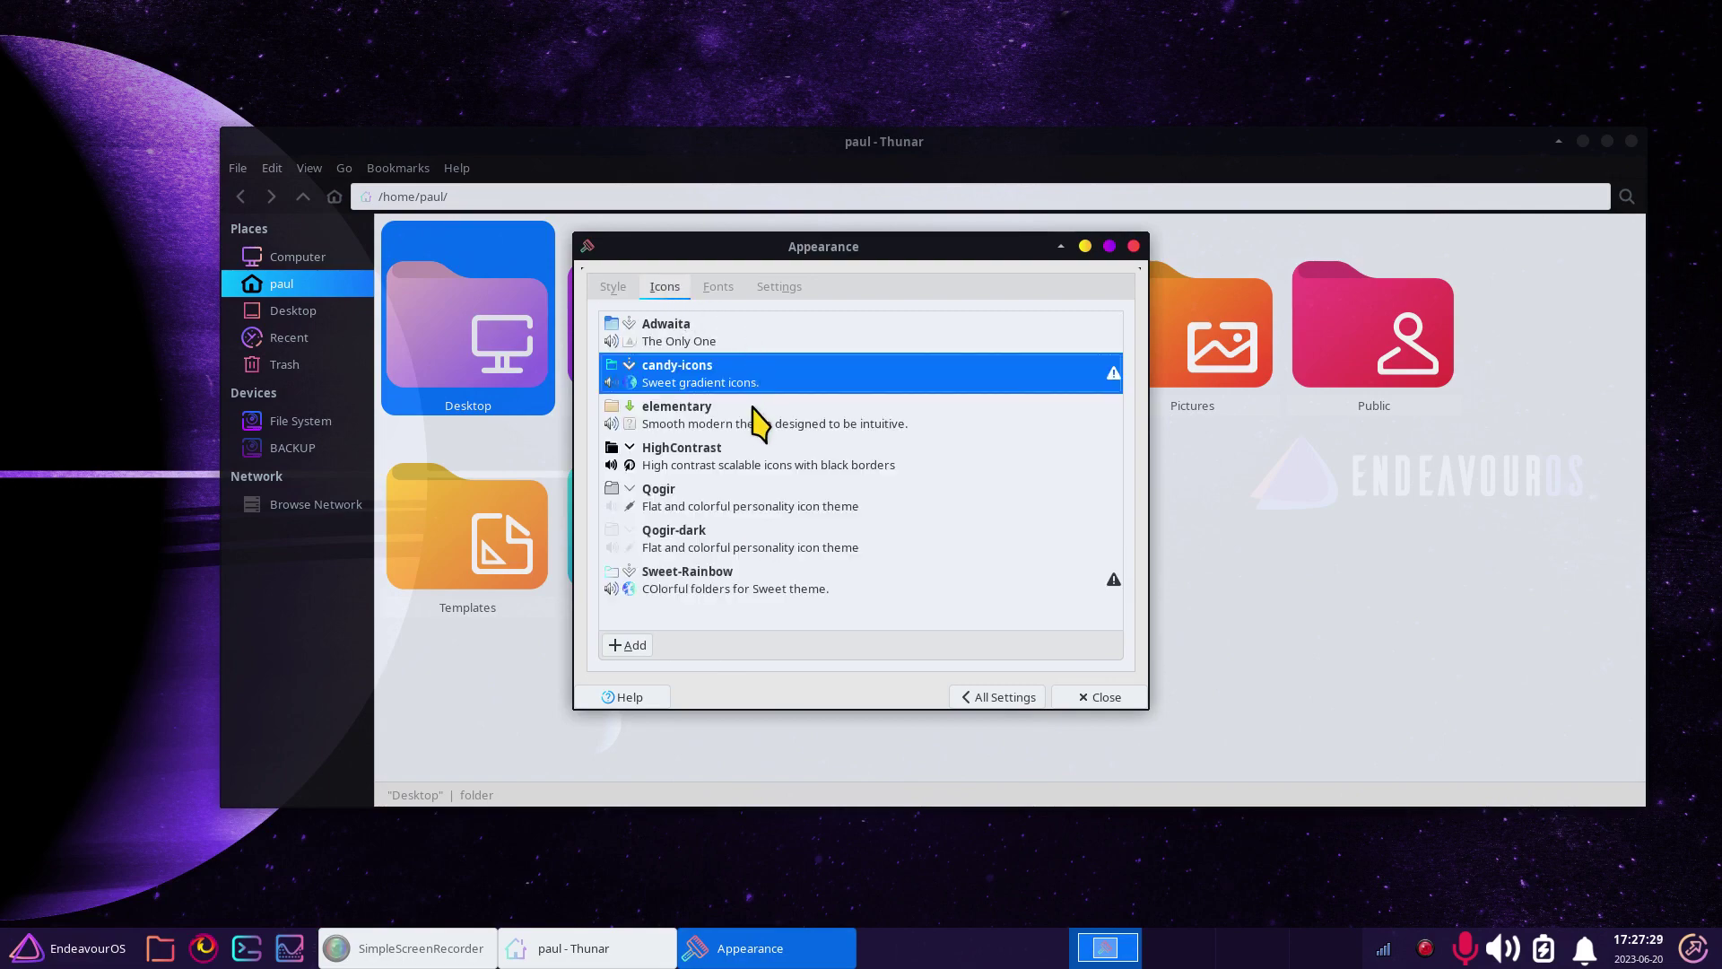
{"action": "left_click", "coordinate": [682, 585]}
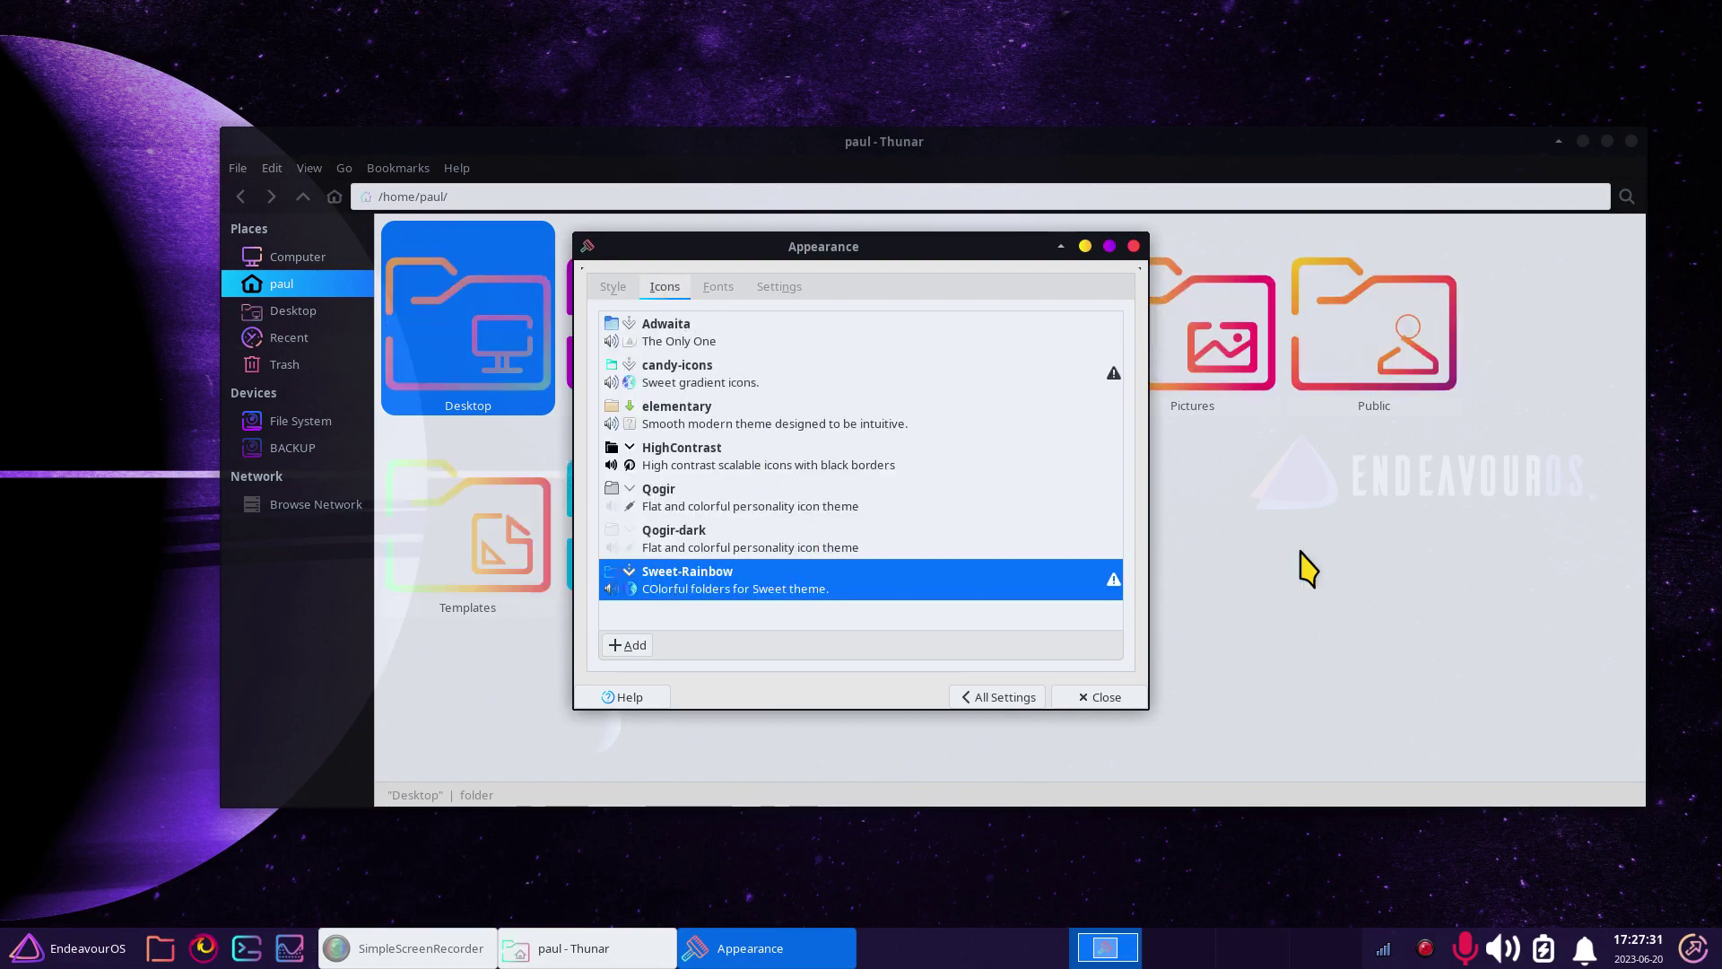
- Review the Style themes list, return to the Icons list, and close Appearance settings
{"action": "mouse_move", "coordinate": [960, 253]}
{"action": "left_mouse_down"}
{"action": "mouse_move", "coordinate": [1095, 596]}
{"action": "mouse_move", "coordinate": [1112, 374]}
{"action": "mouse_move", "coordinate": [965, 239]}
{"action": "mouse_move", "coordinate": [964, 265]}
{"action": "left_mouse_up"}
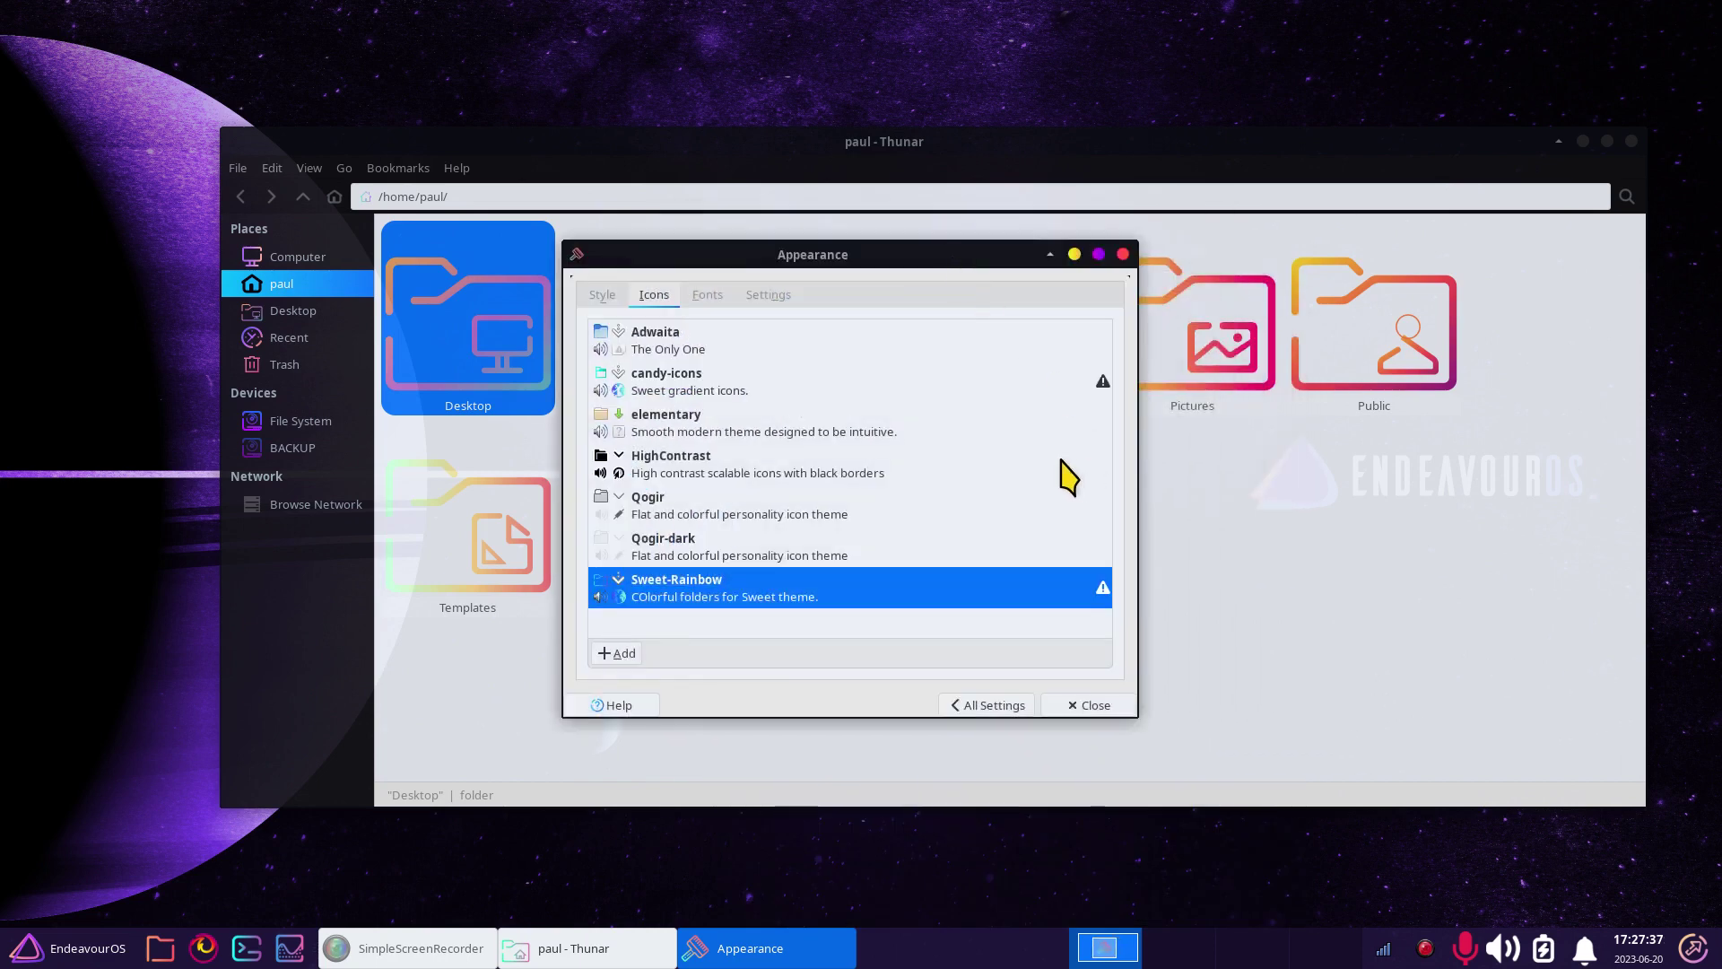
{"action": "left_click", "coordinate": [614, 653]}
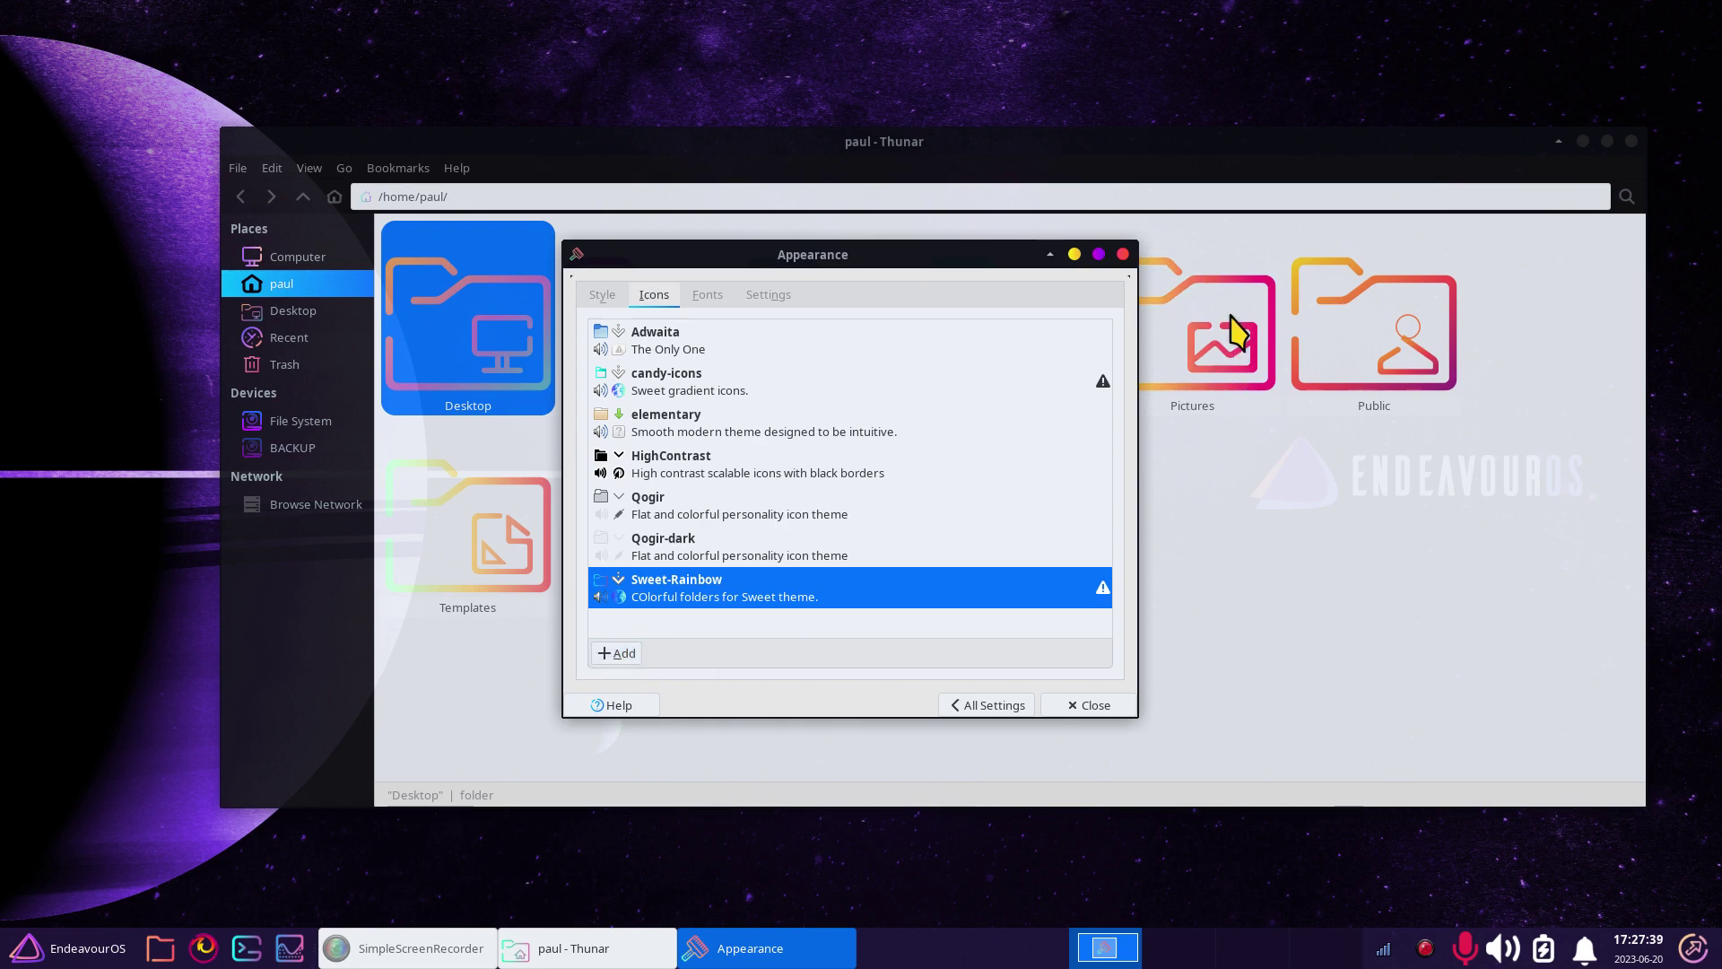
{"action": "left_click", "coordinate": [598, 298]}
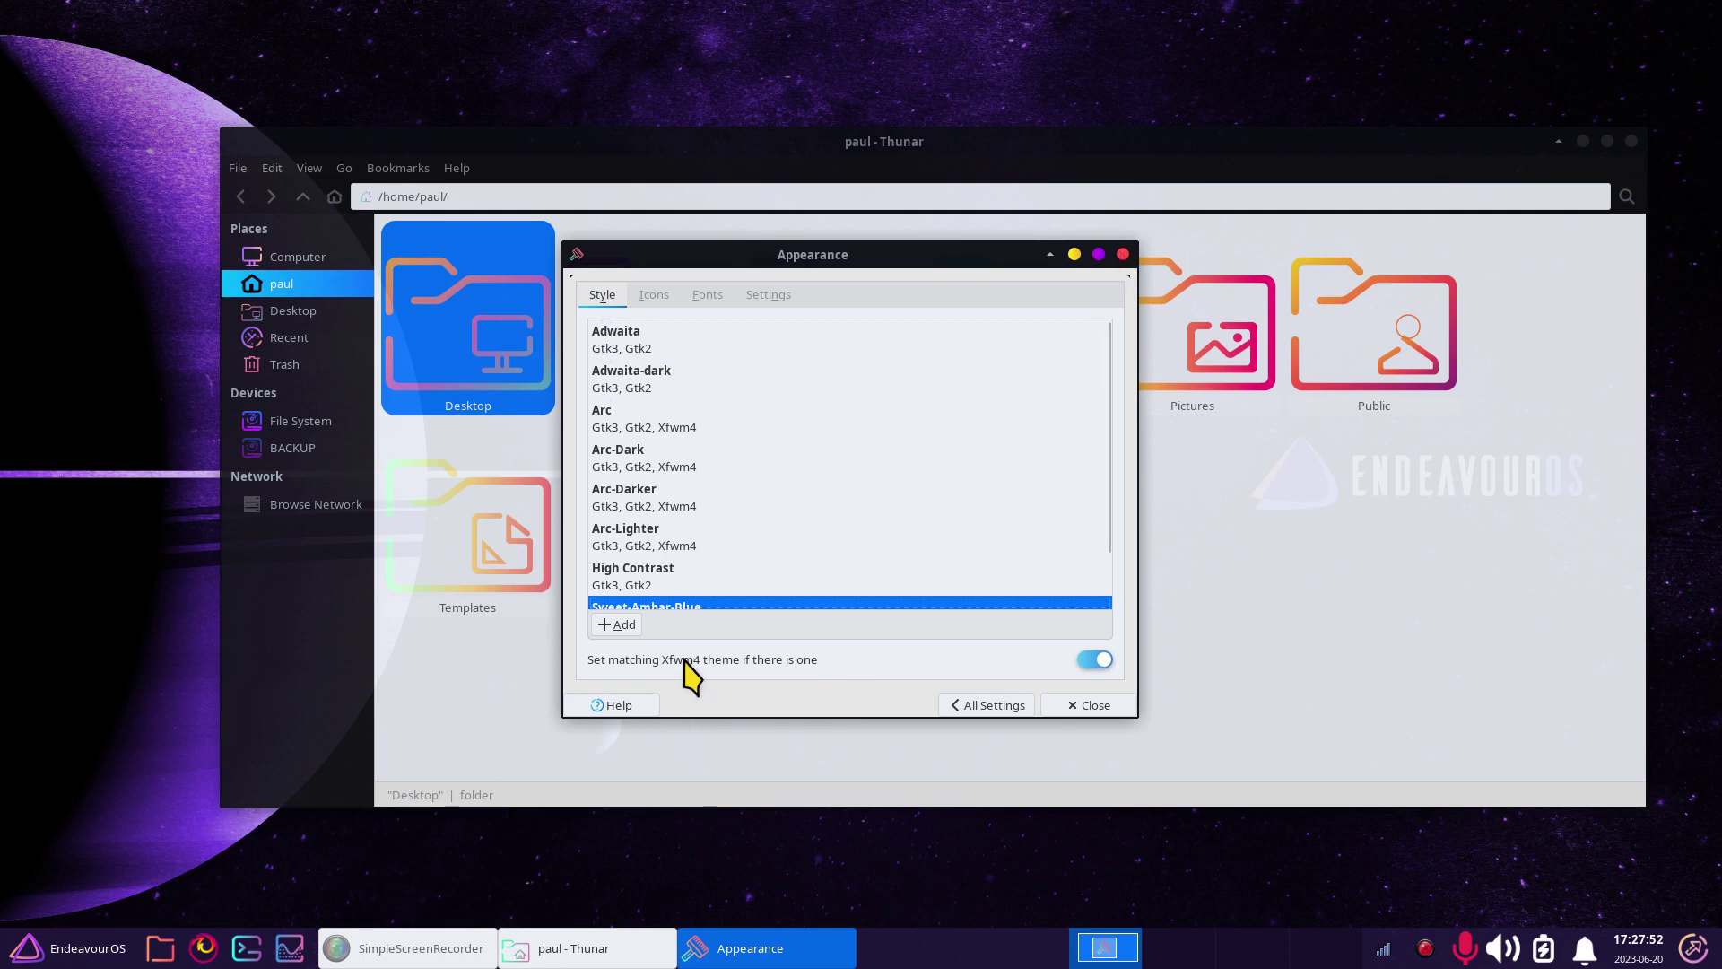
{"action": "left_click", "coordinate": [654, 296]}
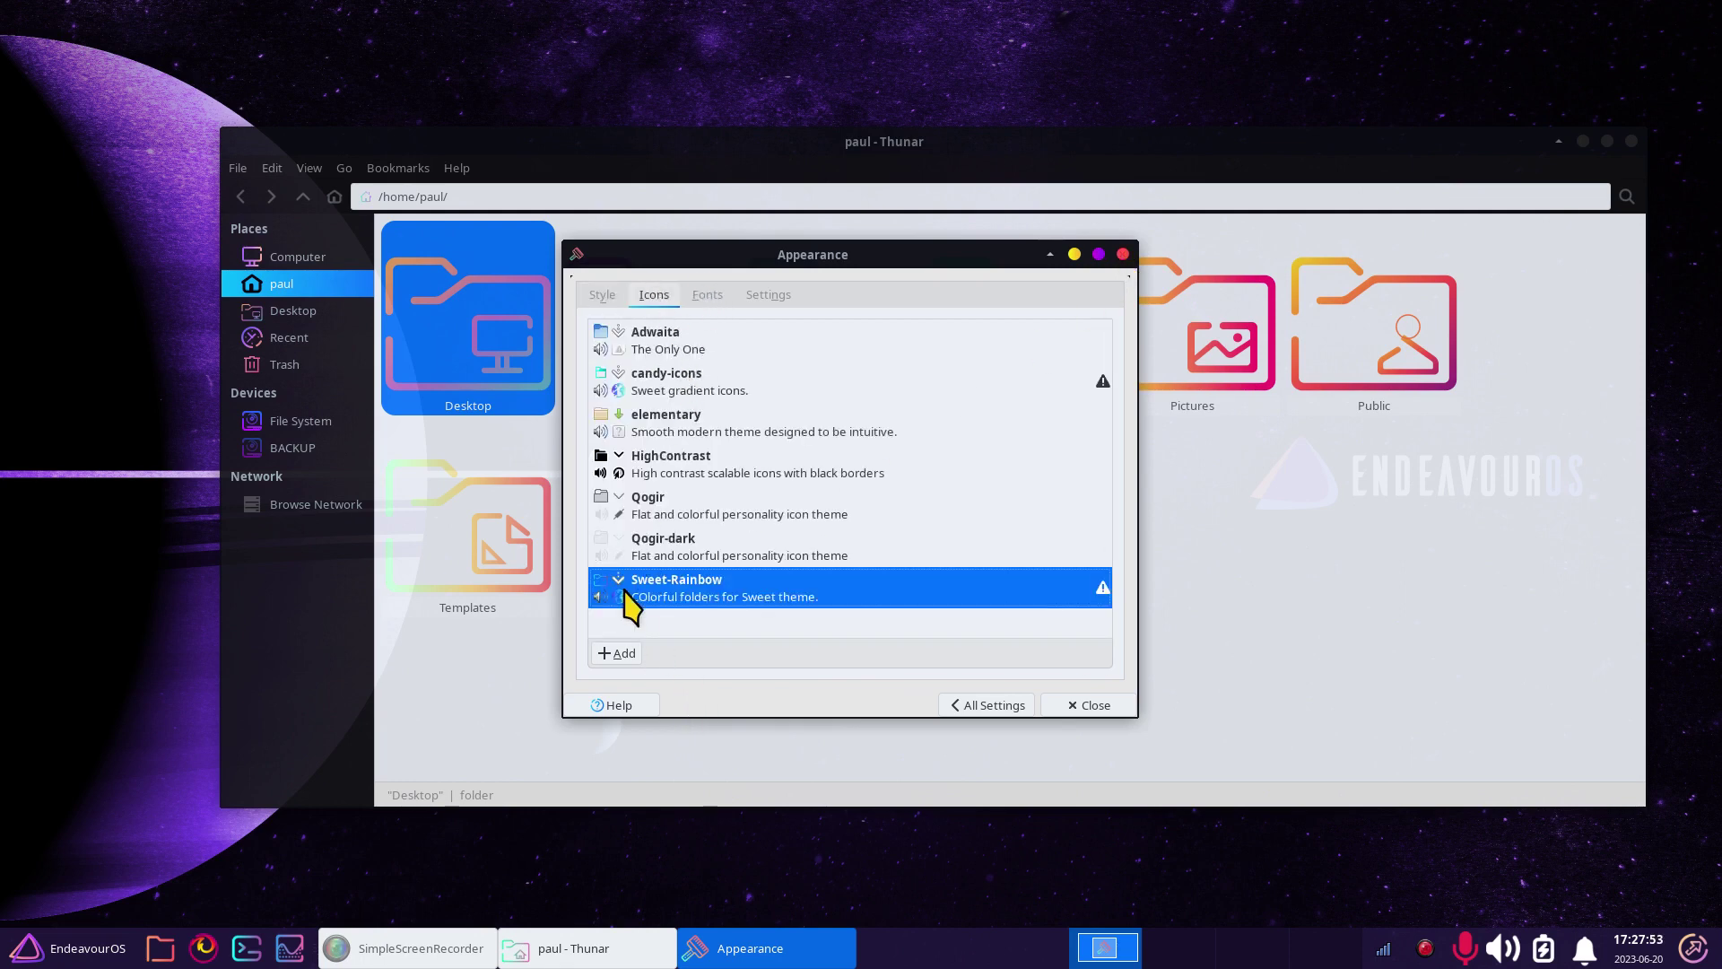
{"action": "left_click", "coordinate": [1087, 713]}
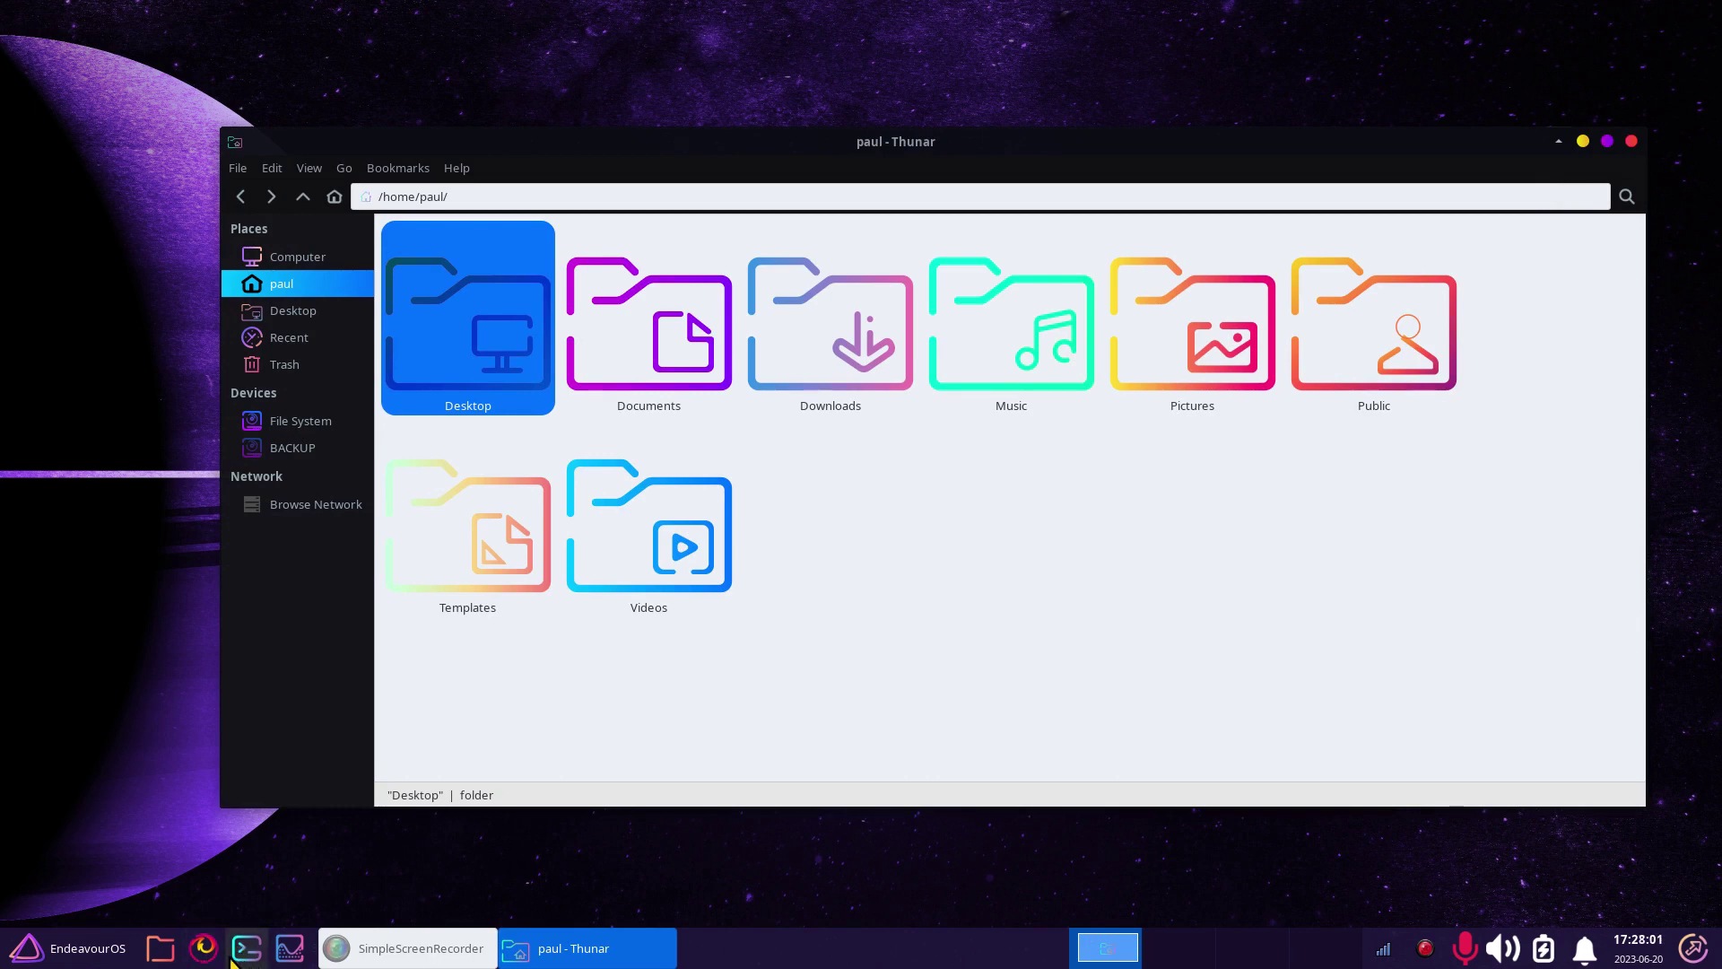
- In Firefox, list gnome-look.org Cursors by rating at 120% zoom and open Oreo Cursors
{"action": "left_click", "coordinate": [205, 949]}
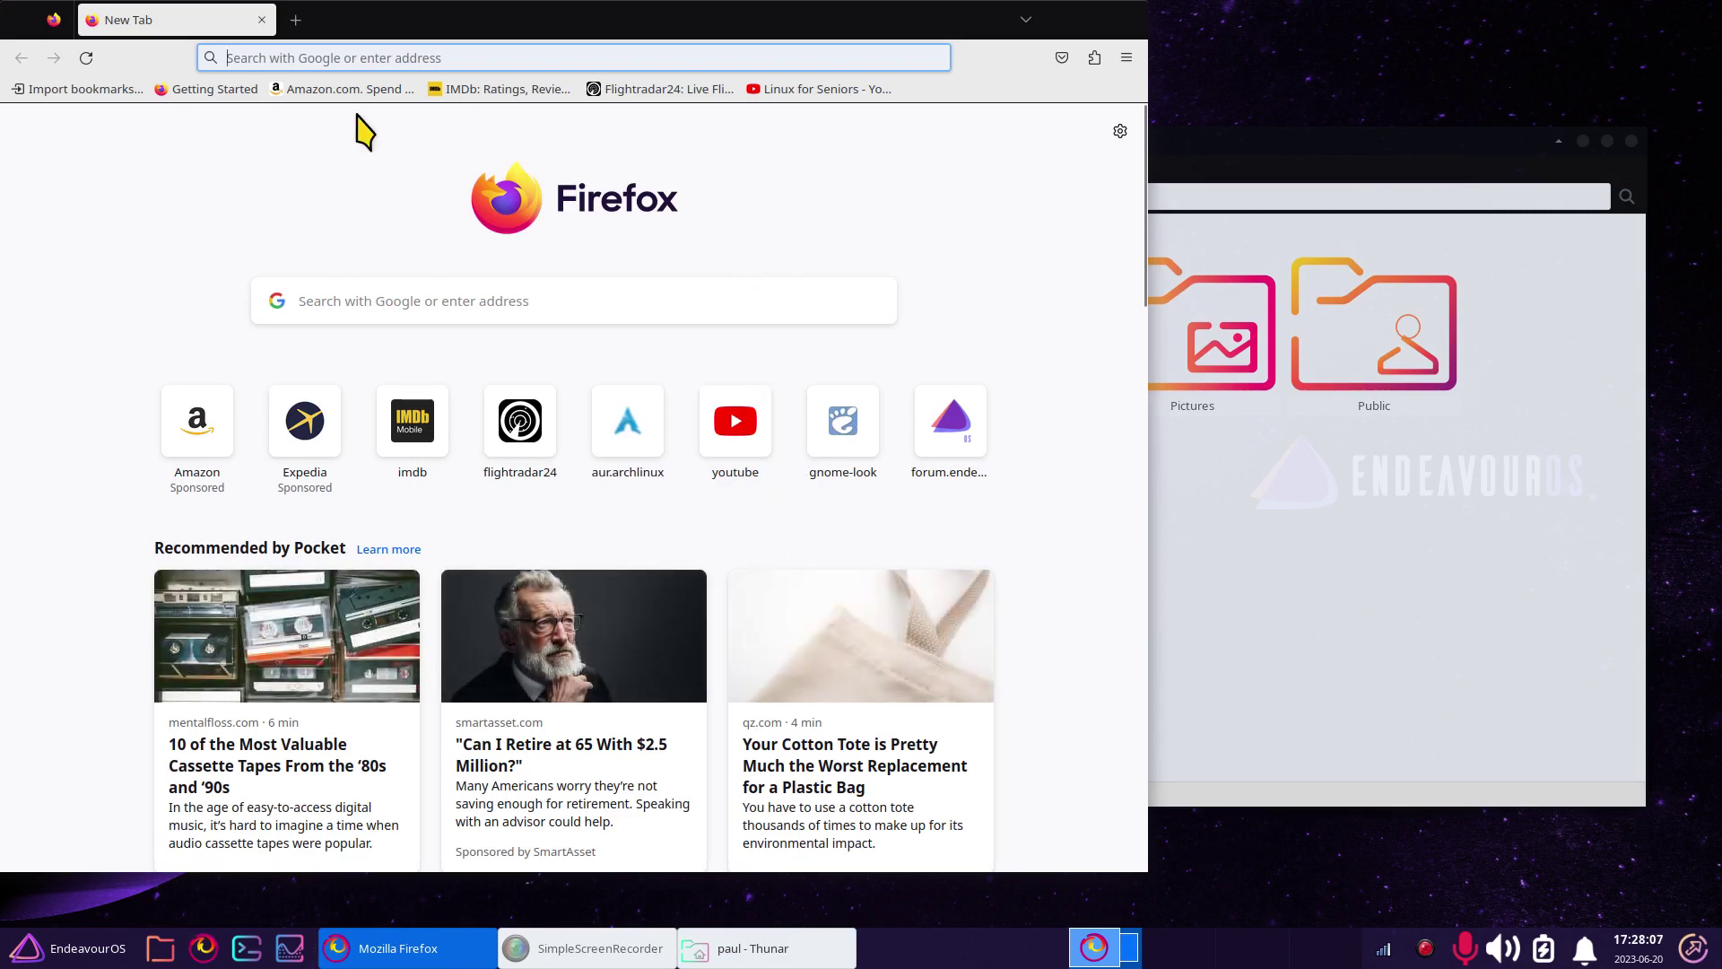
{"action": "left_click", "coordinate": [369, 305]}
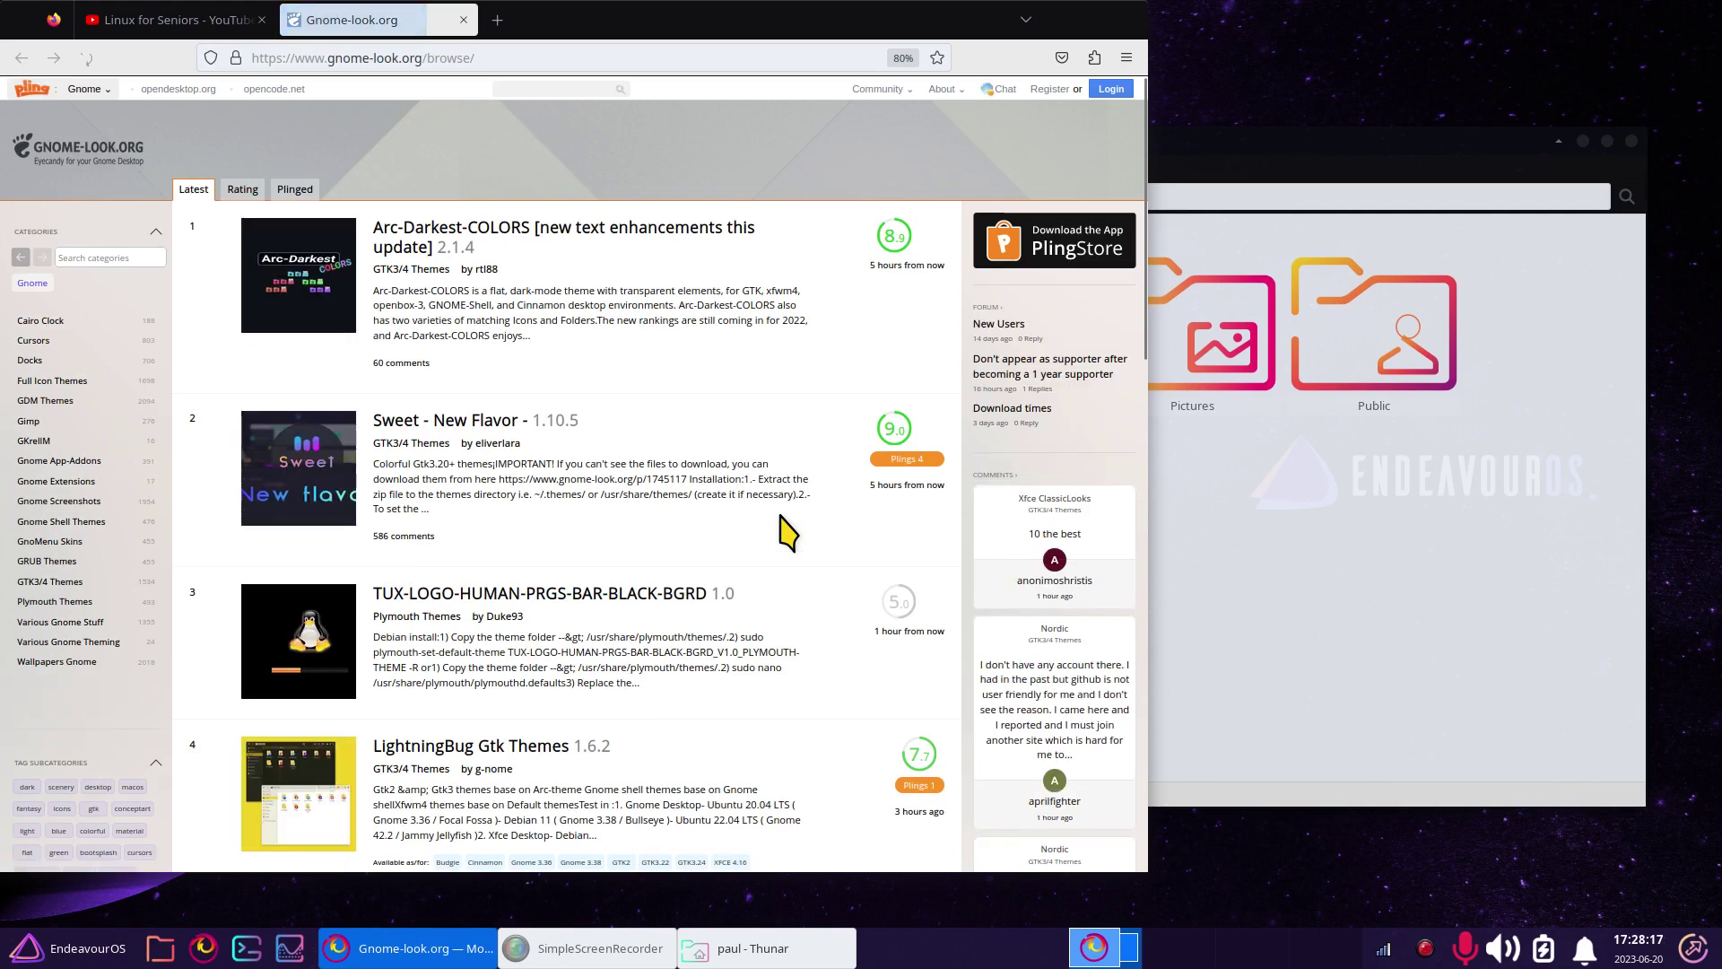
{"action": "left_click", "coordinate": [104, 345]}
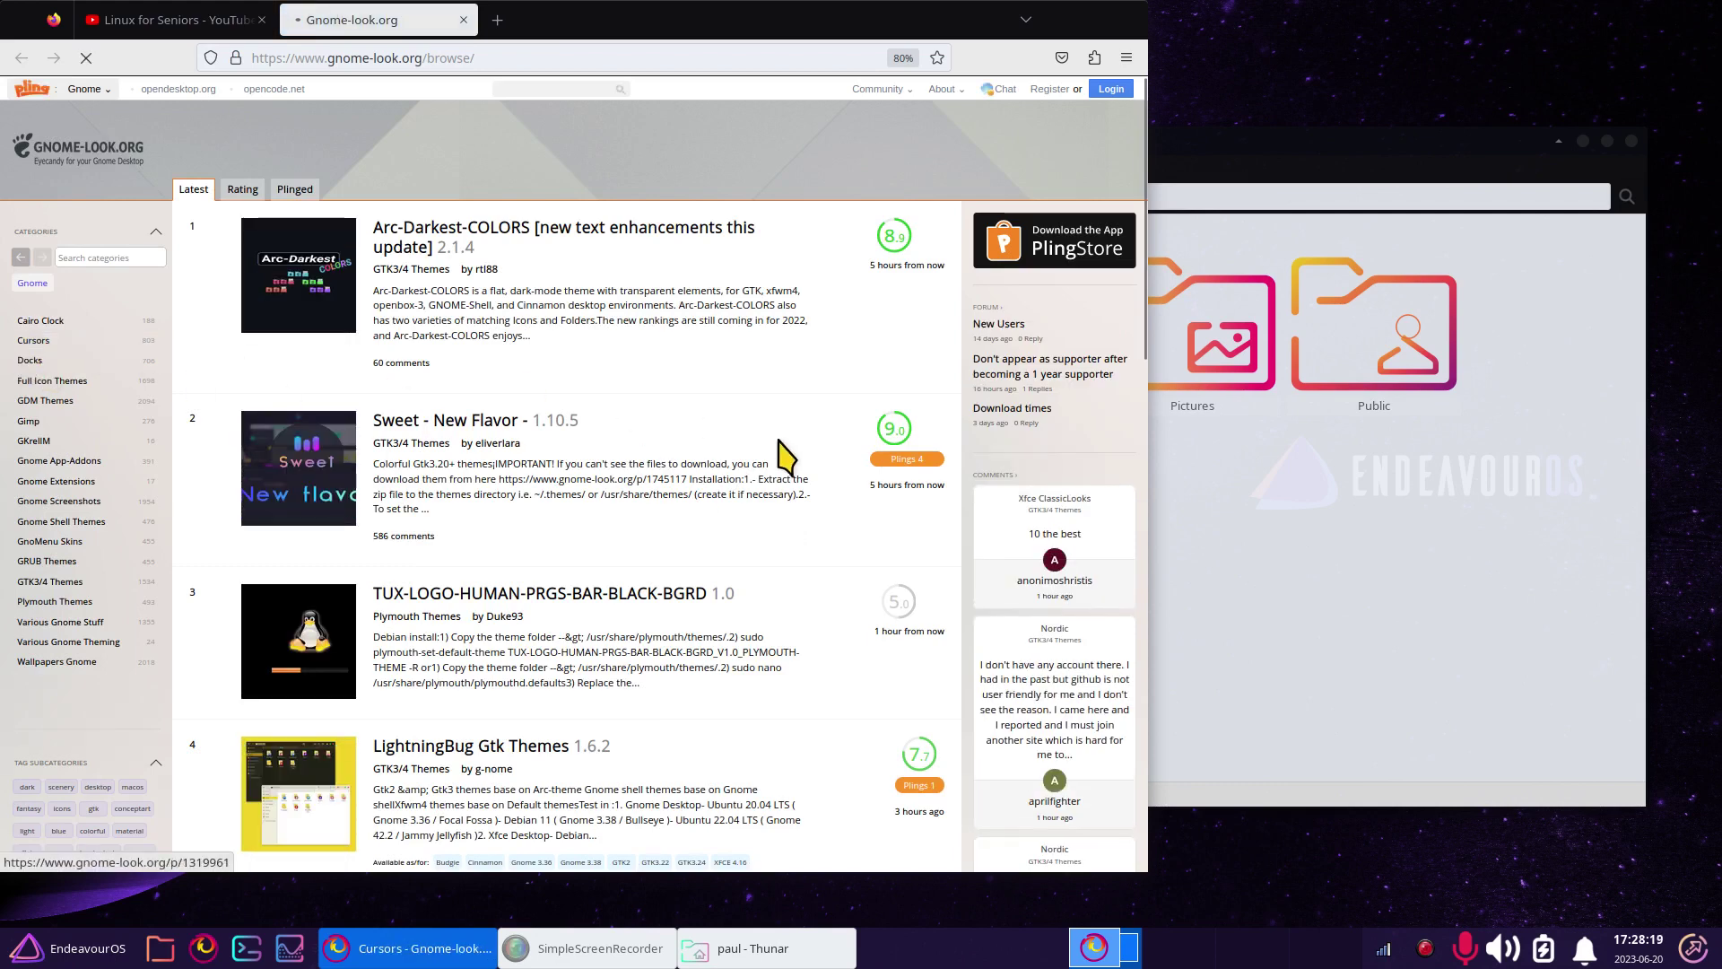
{"action": "key", "text": "ctrl+plus"}
{"action": "key", "text": "ctrl+plus"}
{"action": "key", "text": "ctrl+plus"}
{"action": "key", "text": "ctrl+plus"}
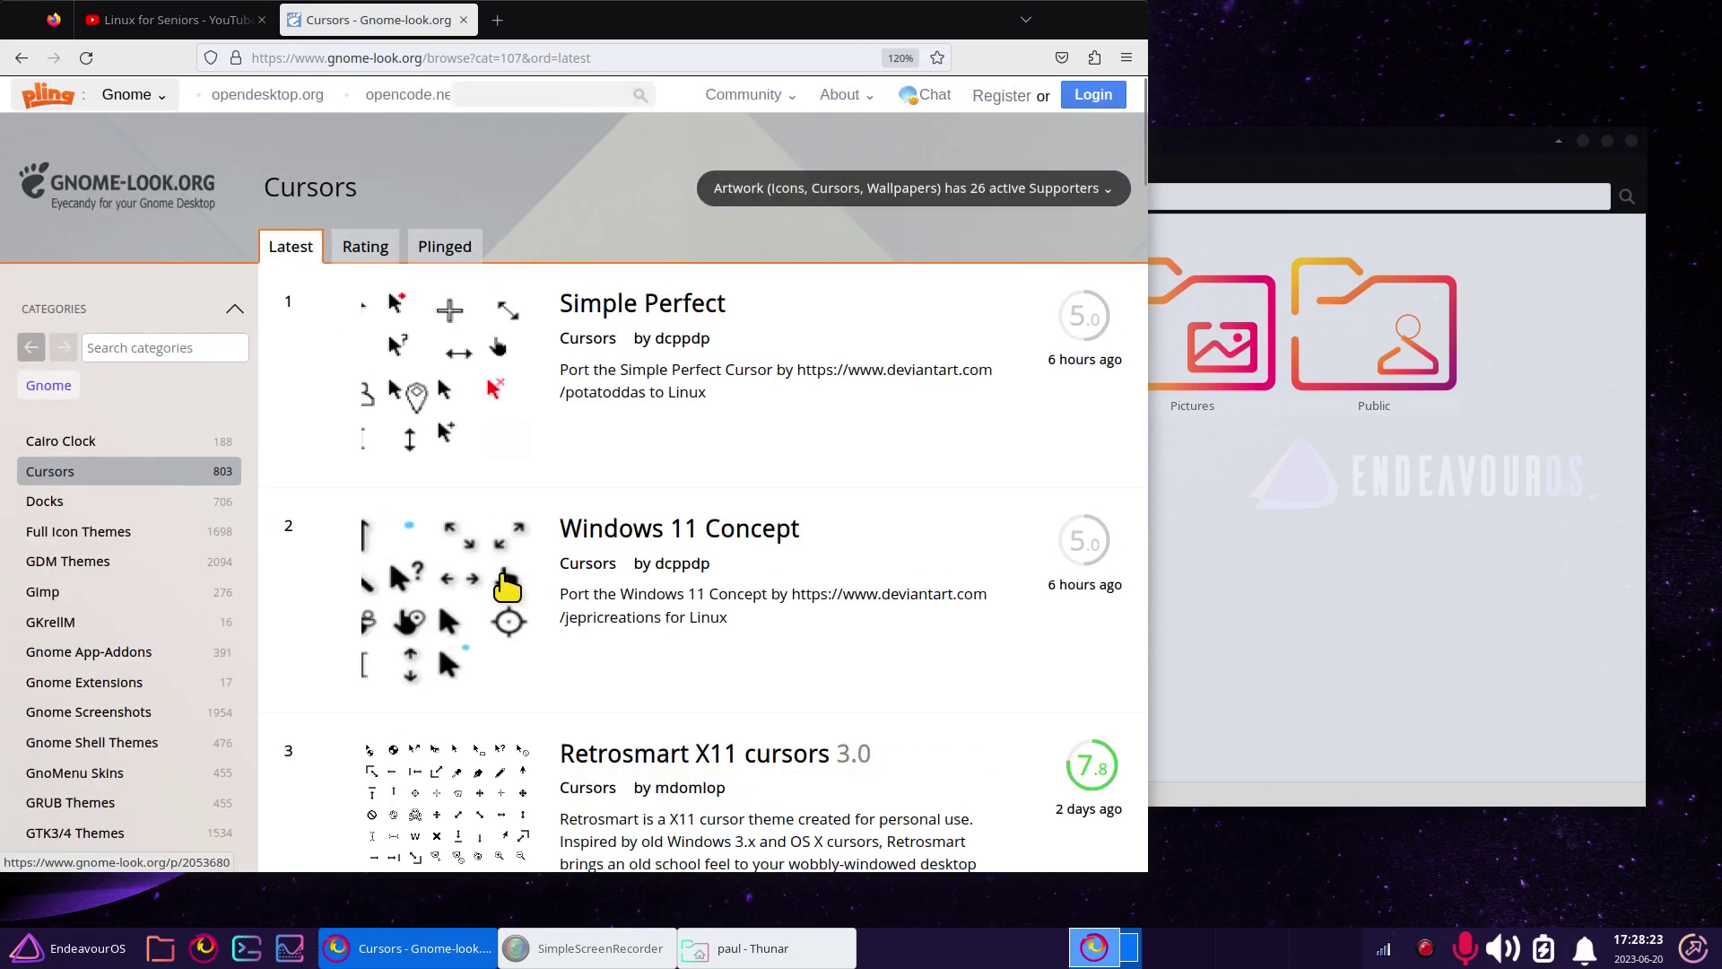
{"action": "left_click", "coordinate": [370, 251]}
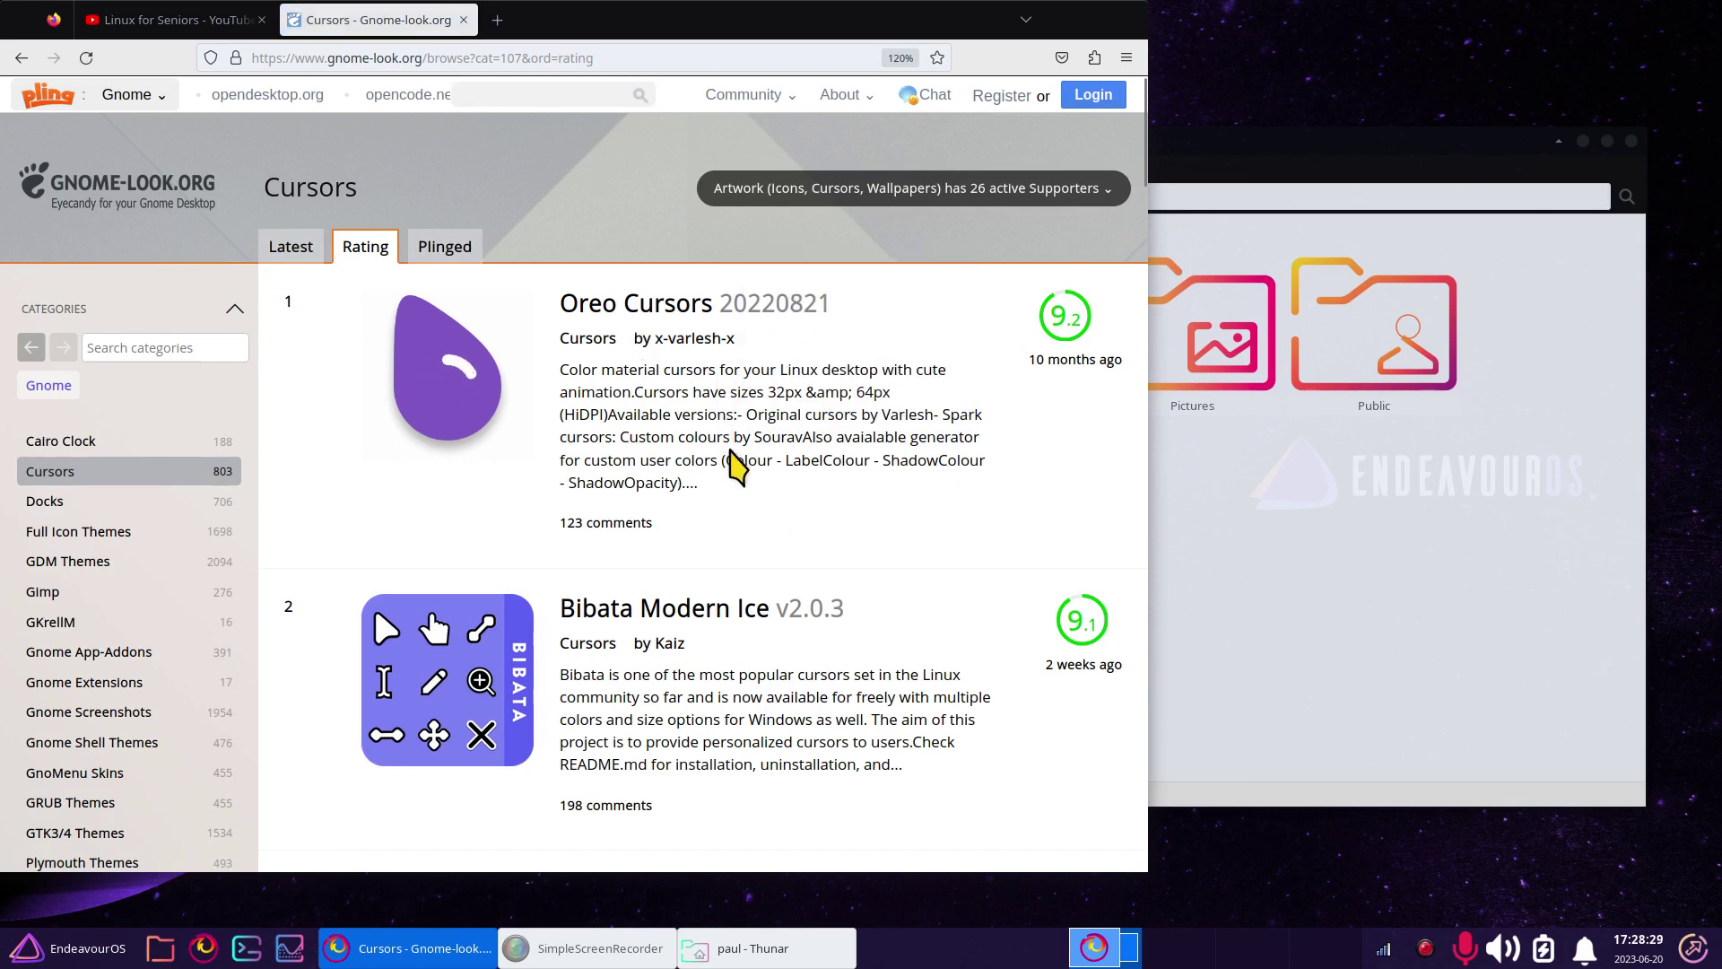
{"action": "left_click", "coordinate": [682, 338]}
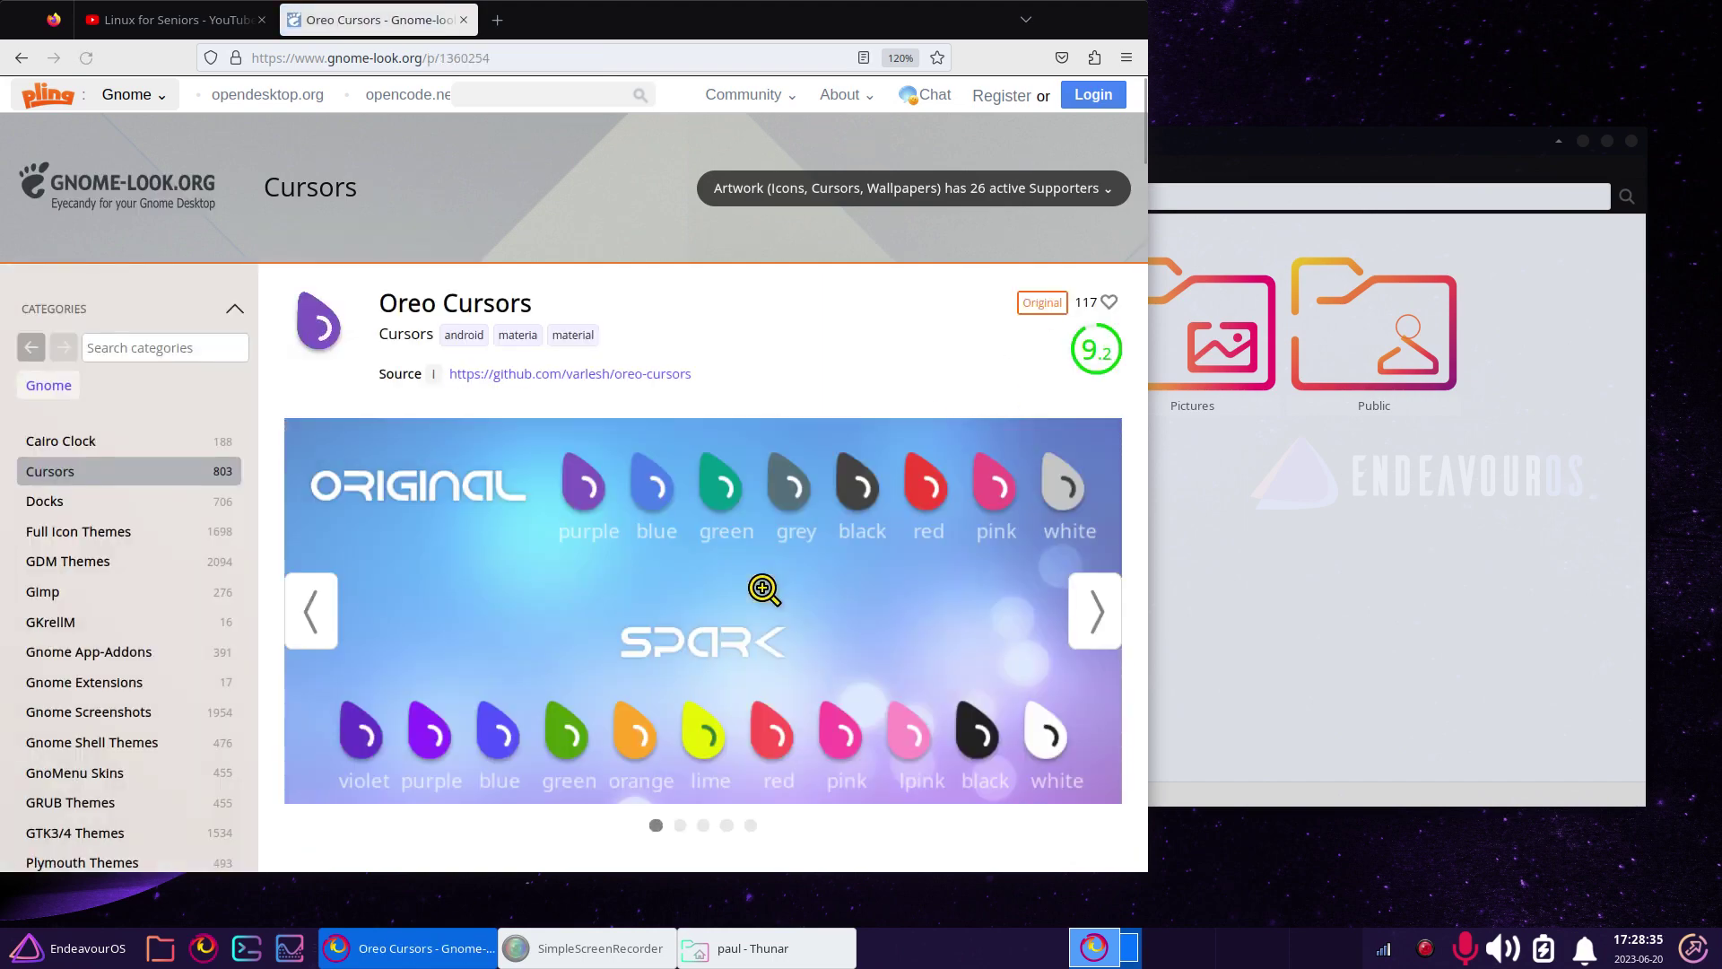
- Open the Oreo Cursors Files tab and download oreo-red-cursors.tar.gz
{"action": "scroll", "coordinate": [762, 590], "scroll_direction": "down", "scroll_amount": 5}
{"action": "left_click", "coordinate": [402, 330]}
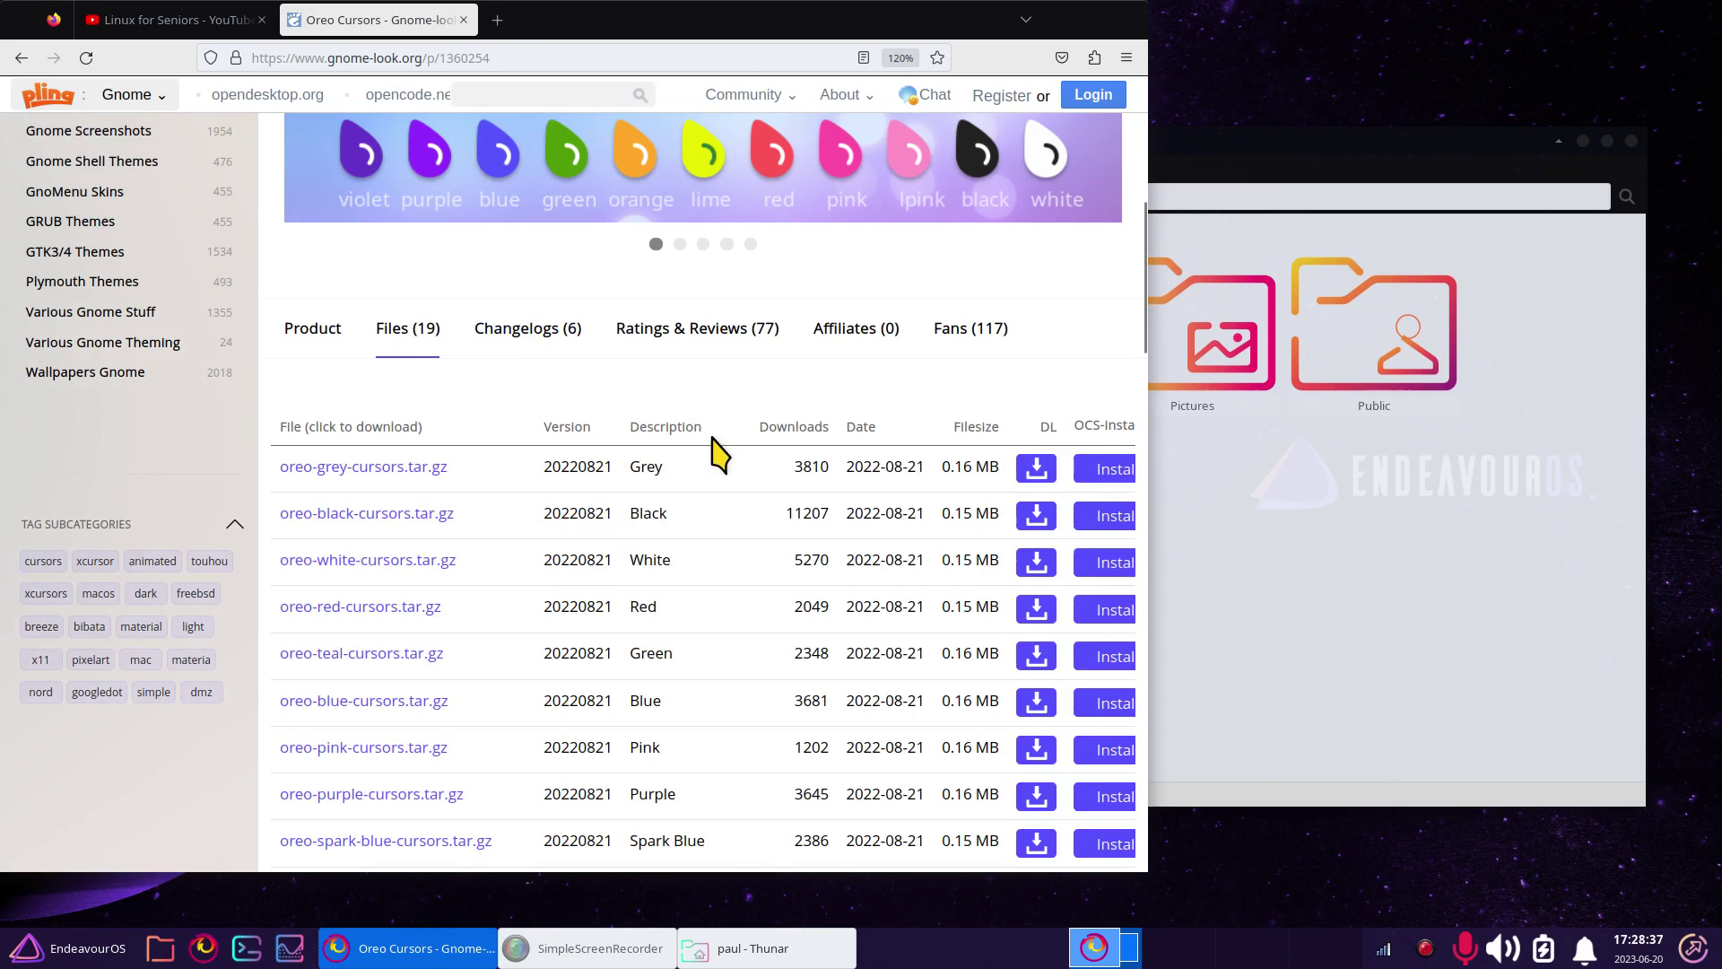
{"action": "scroll", "coordinate": [697, 548], "scroll_direction": "down", "scroll_amount": 3}
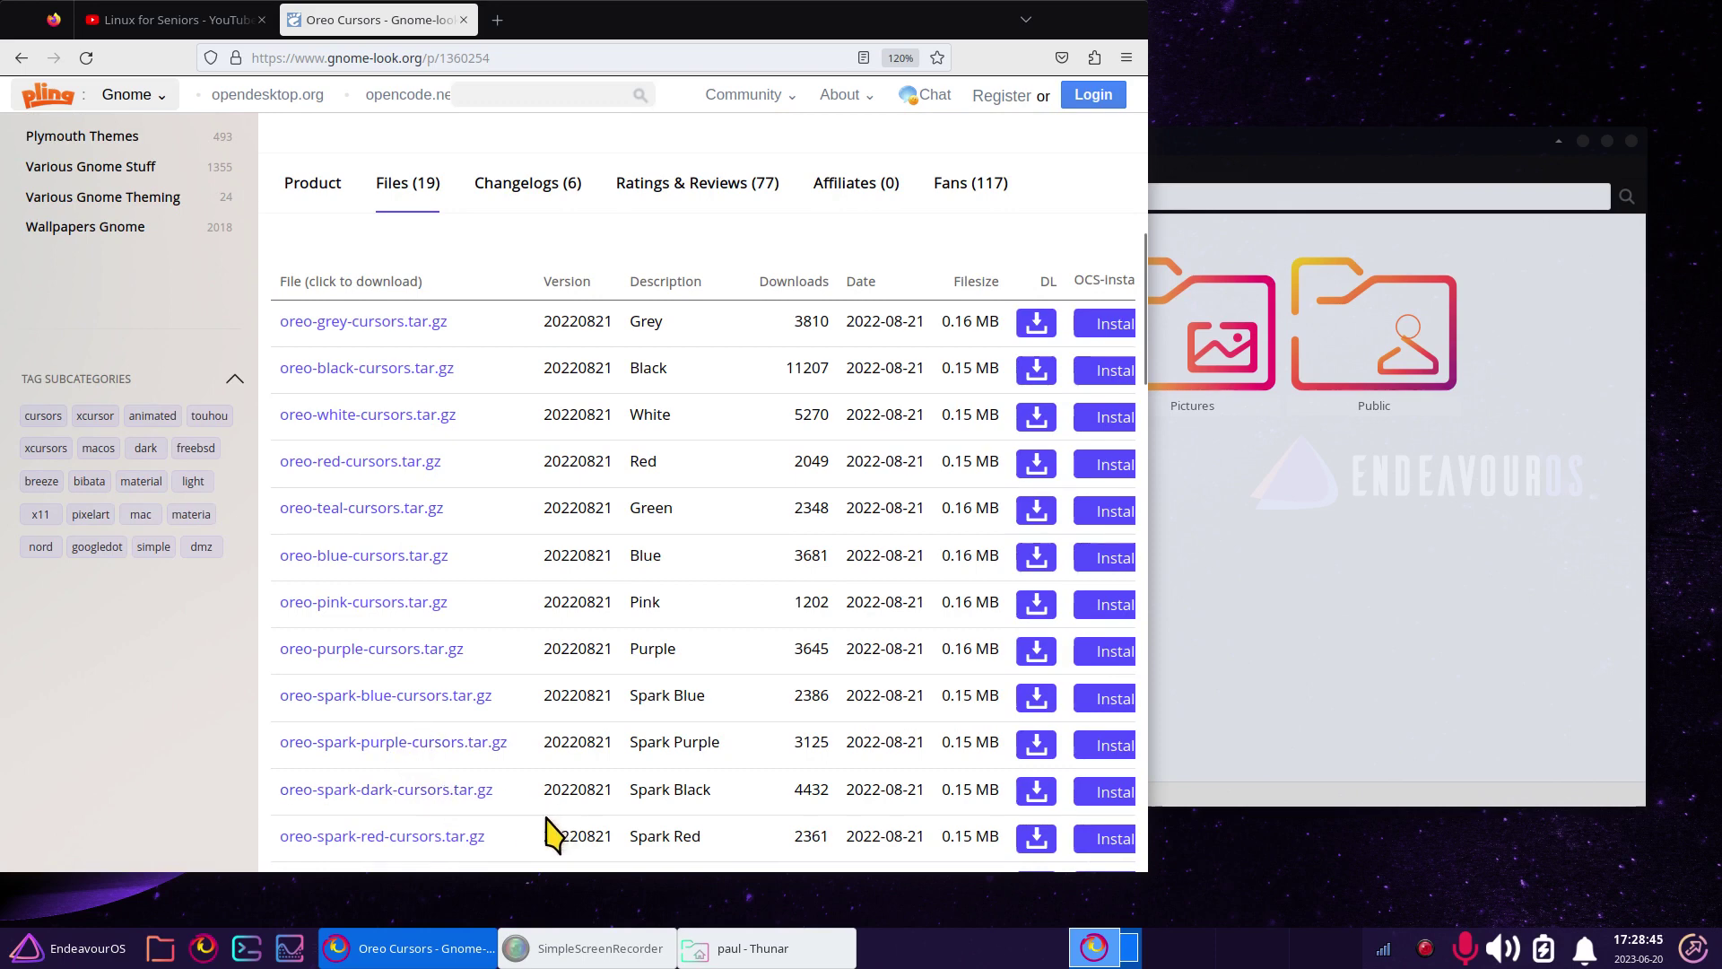
{"action": "left_click", "coordinate": [348, 465]}
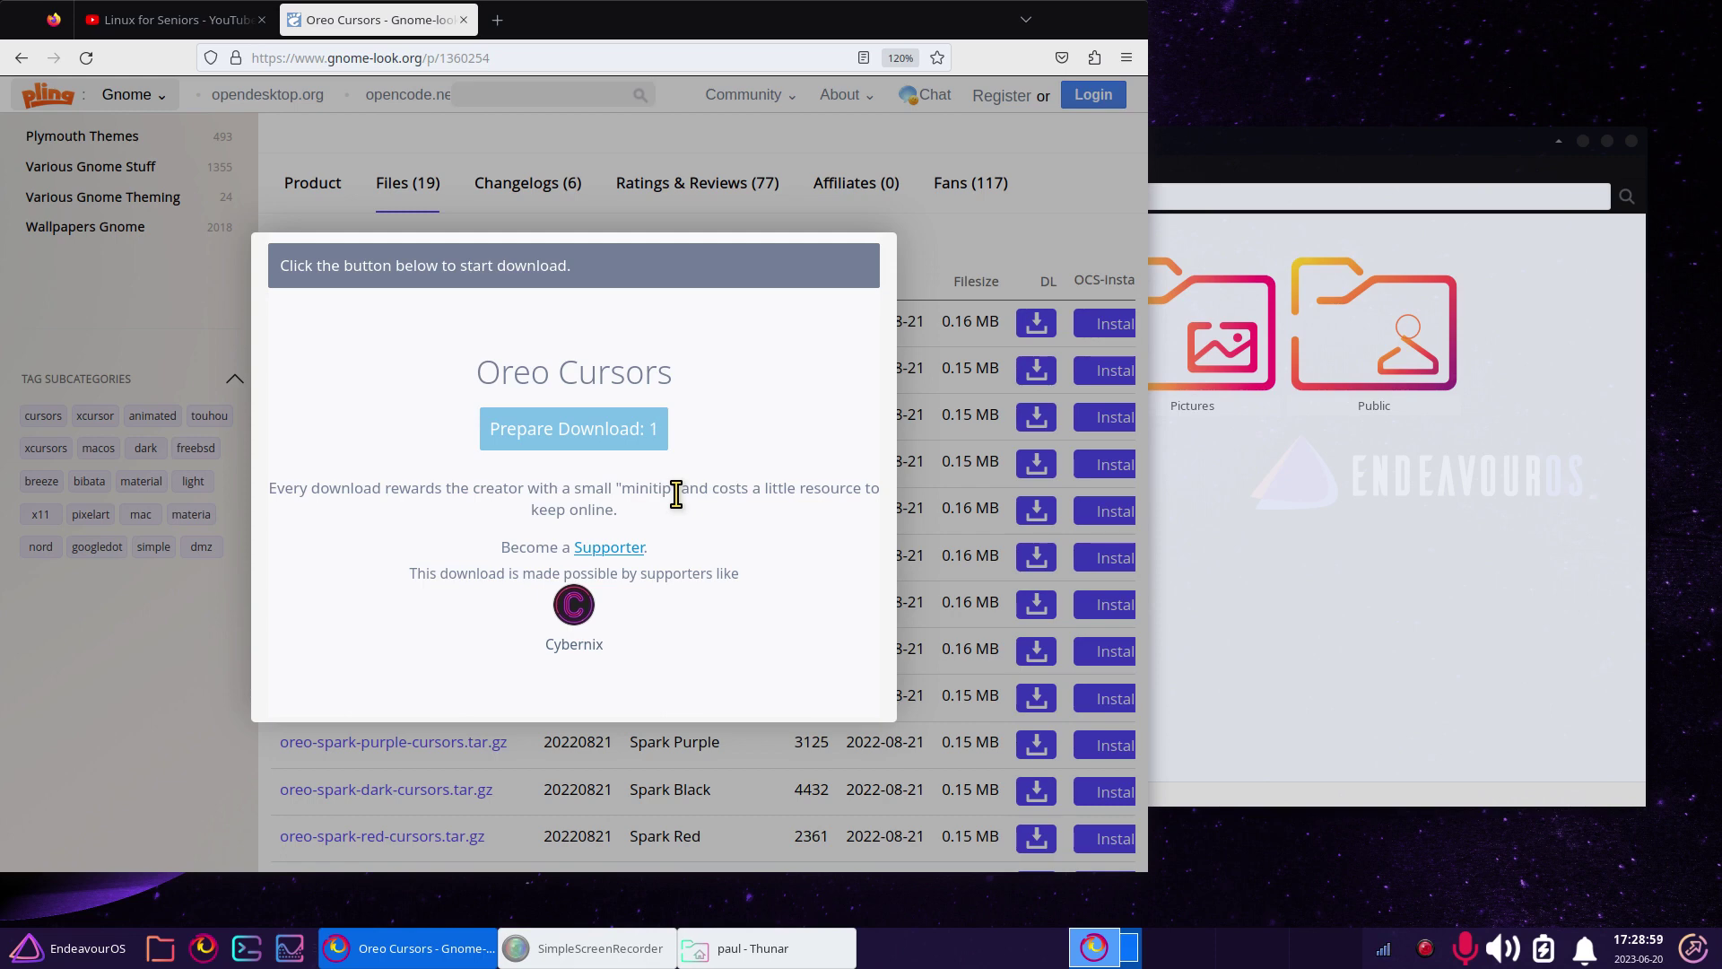
{"action": "left_click", "coordinate": [546, 431]}
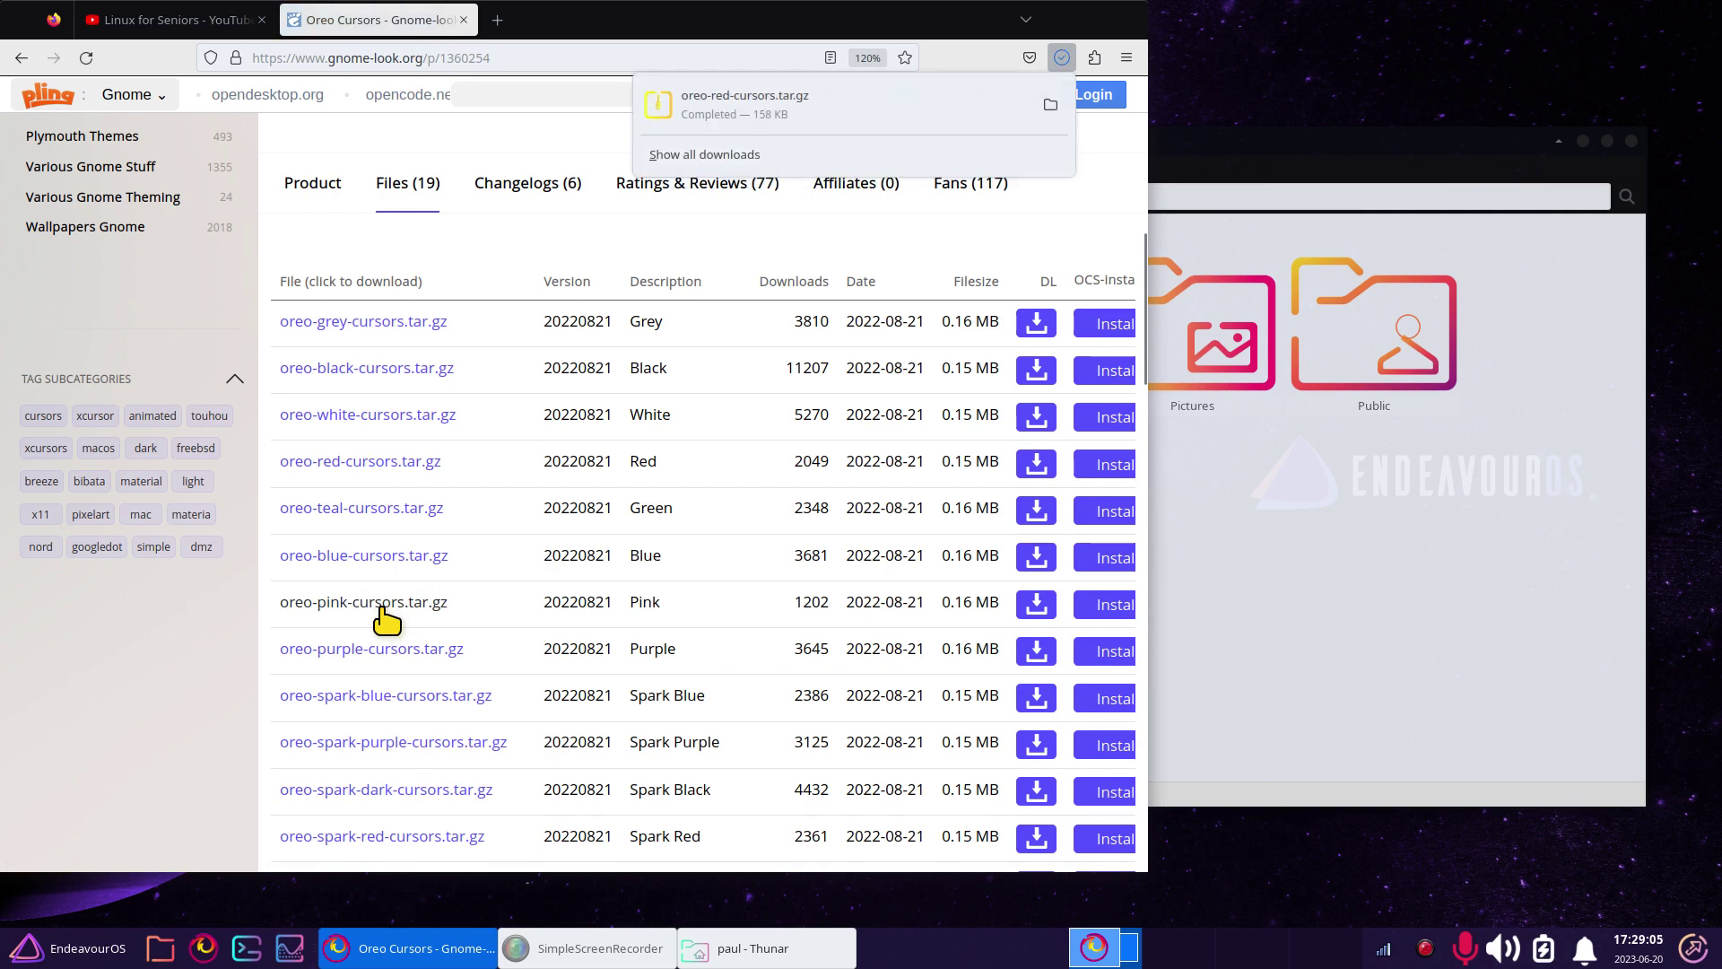
- Download oreo-purple-cursors.tar.gz from the same Files list
{"action": "scroll", "coordinate": [548, 608], "scroll_direction": "down", "scroll_amount": 3}
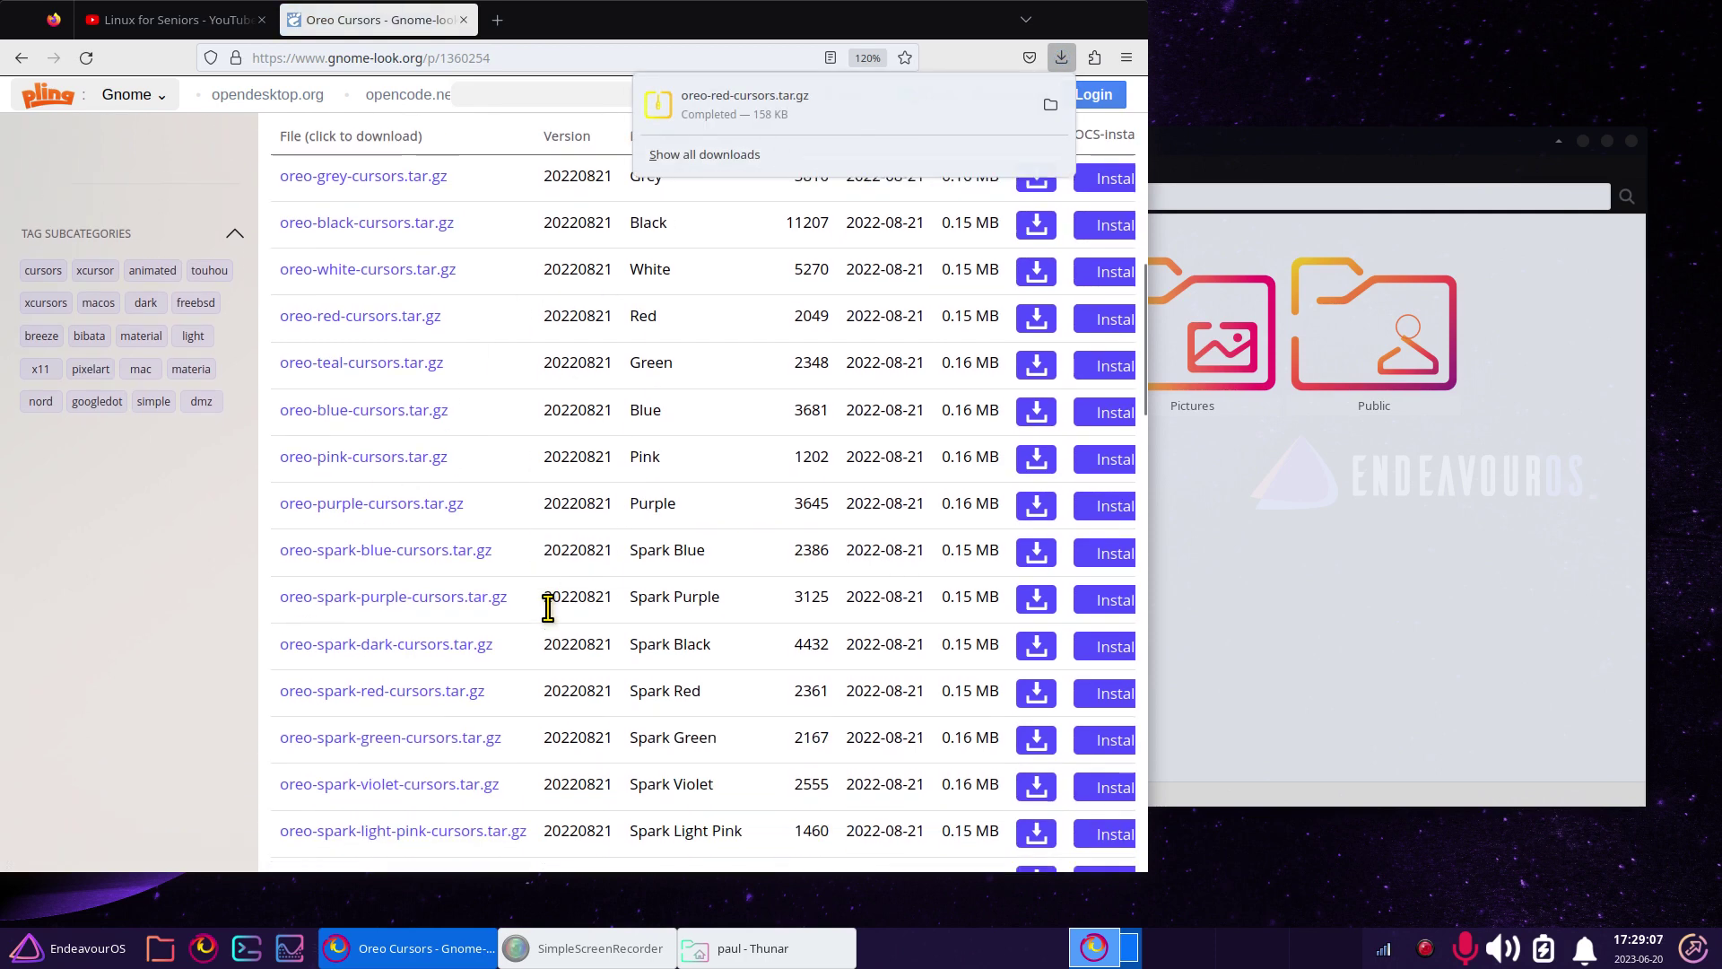
{"action": "left_click", "coordinate": [400, 531]}
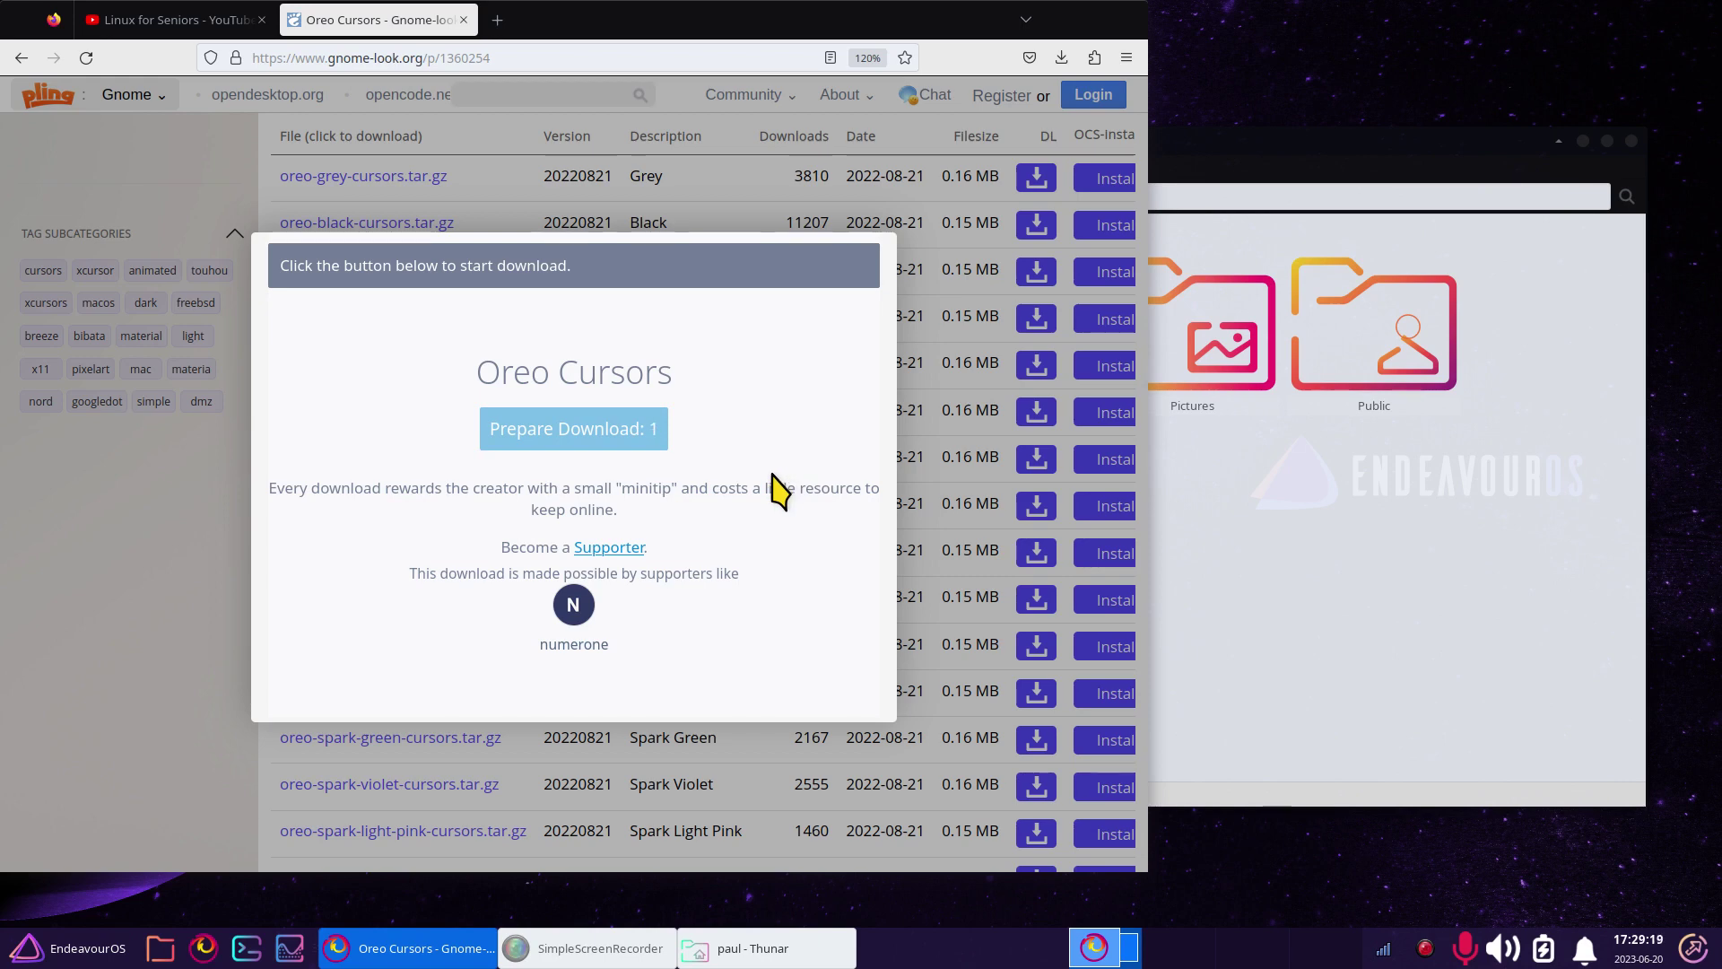
{"action": "left_click", "coordinate": [660, 444]}
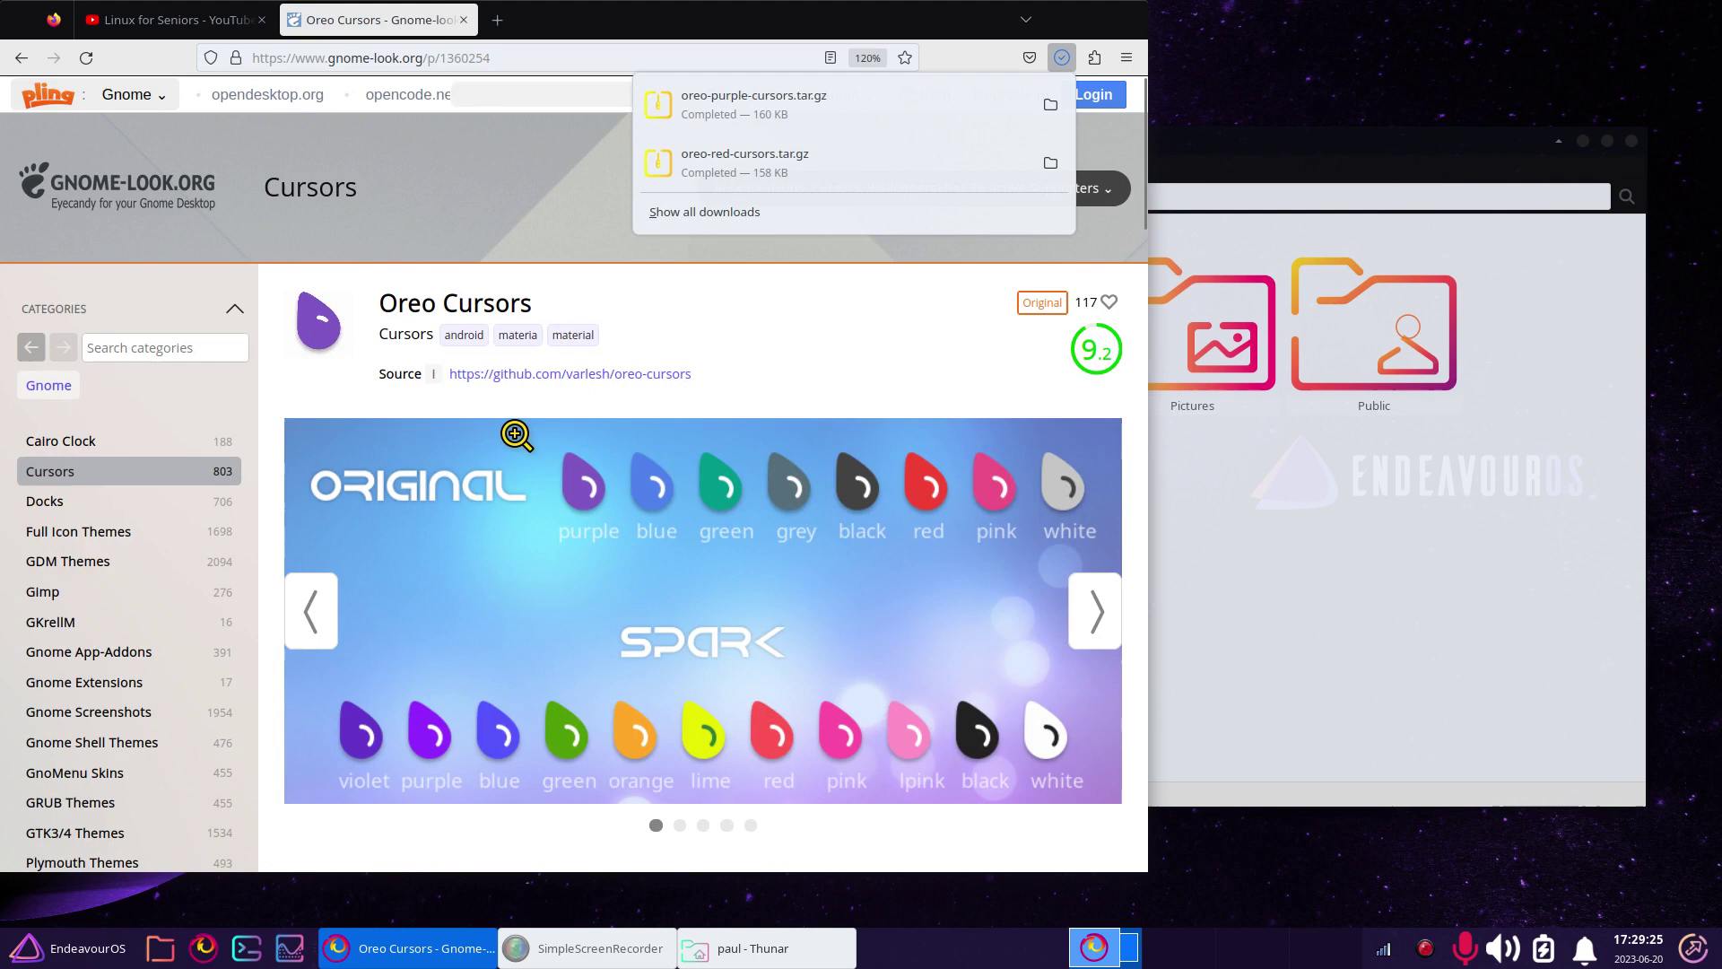
- Search gnome-look.org for 'sweet', view the Sweet folders files, and return to results
{"action": "left_click", "coordinate": [503, 96]}
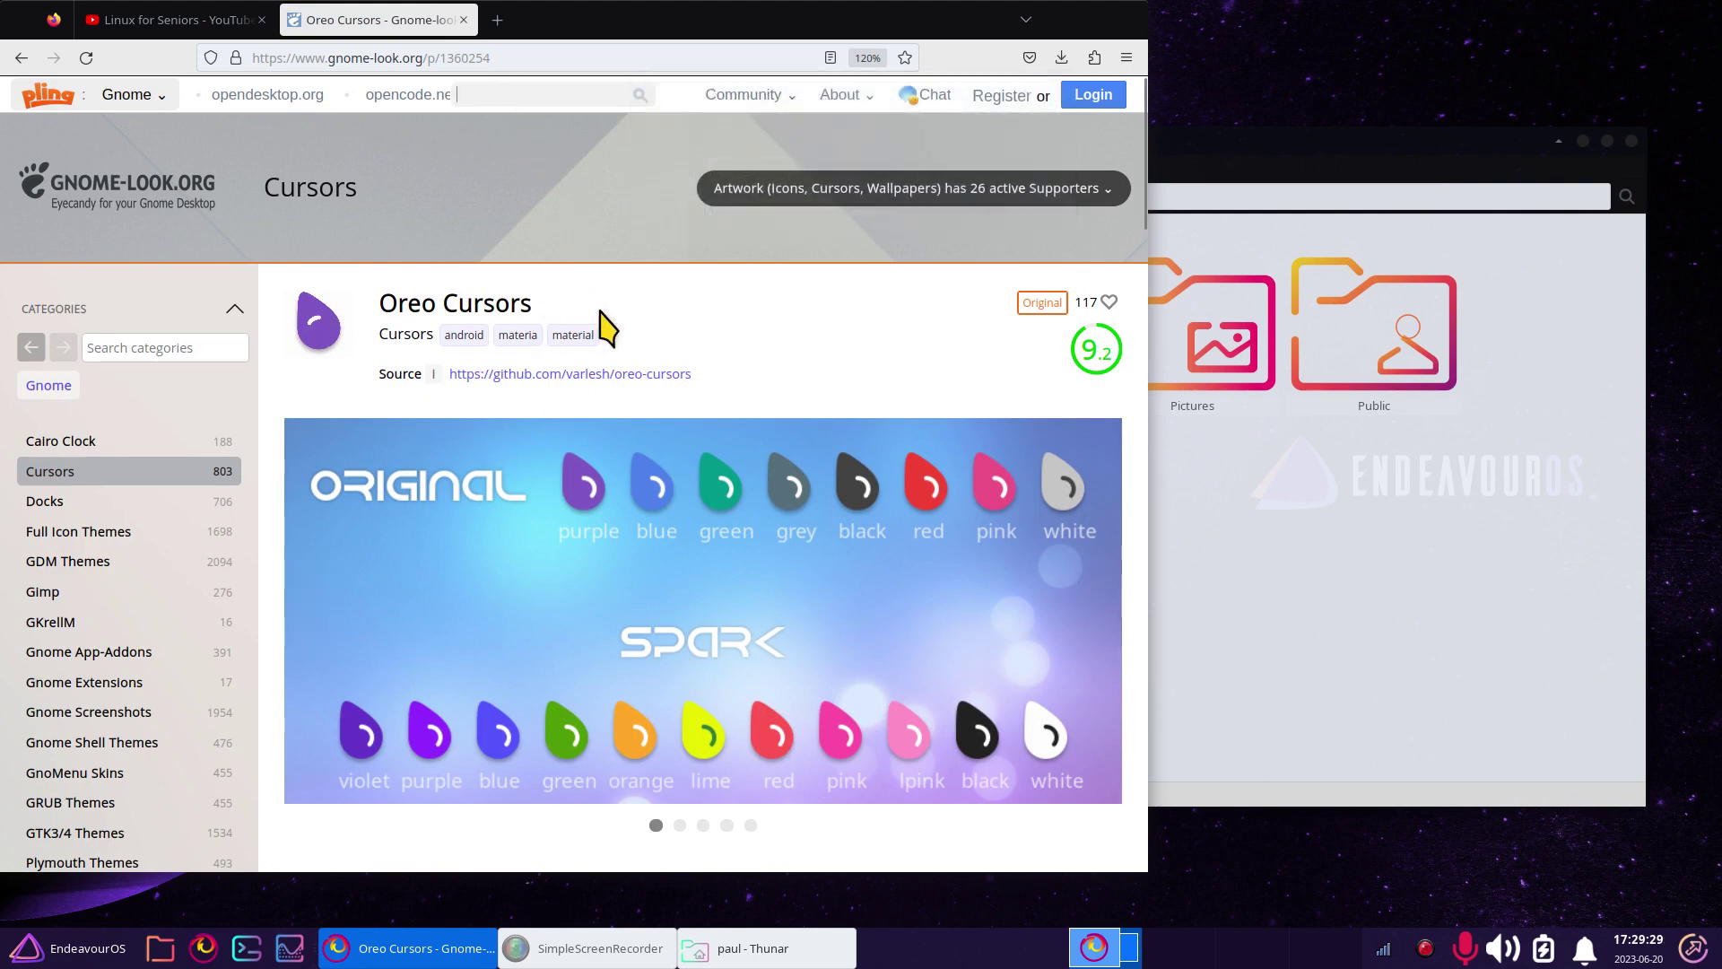
{"action": "type", "text": "sweet"}
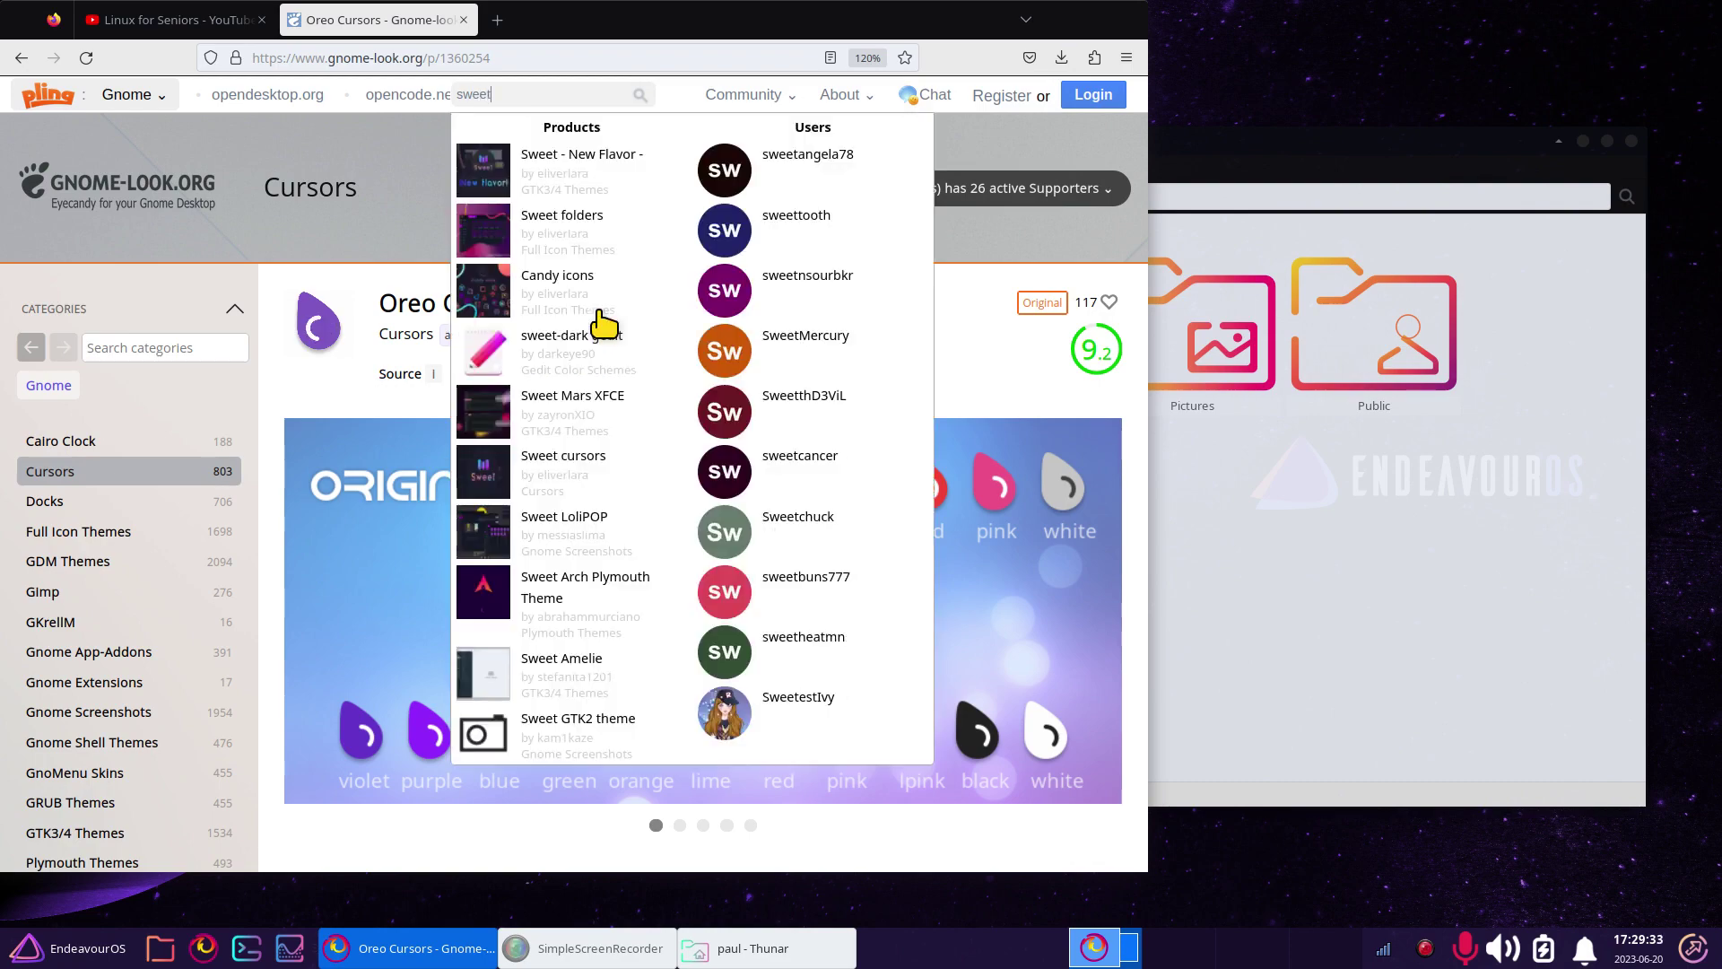
{"action": "key", "text": "Return"}
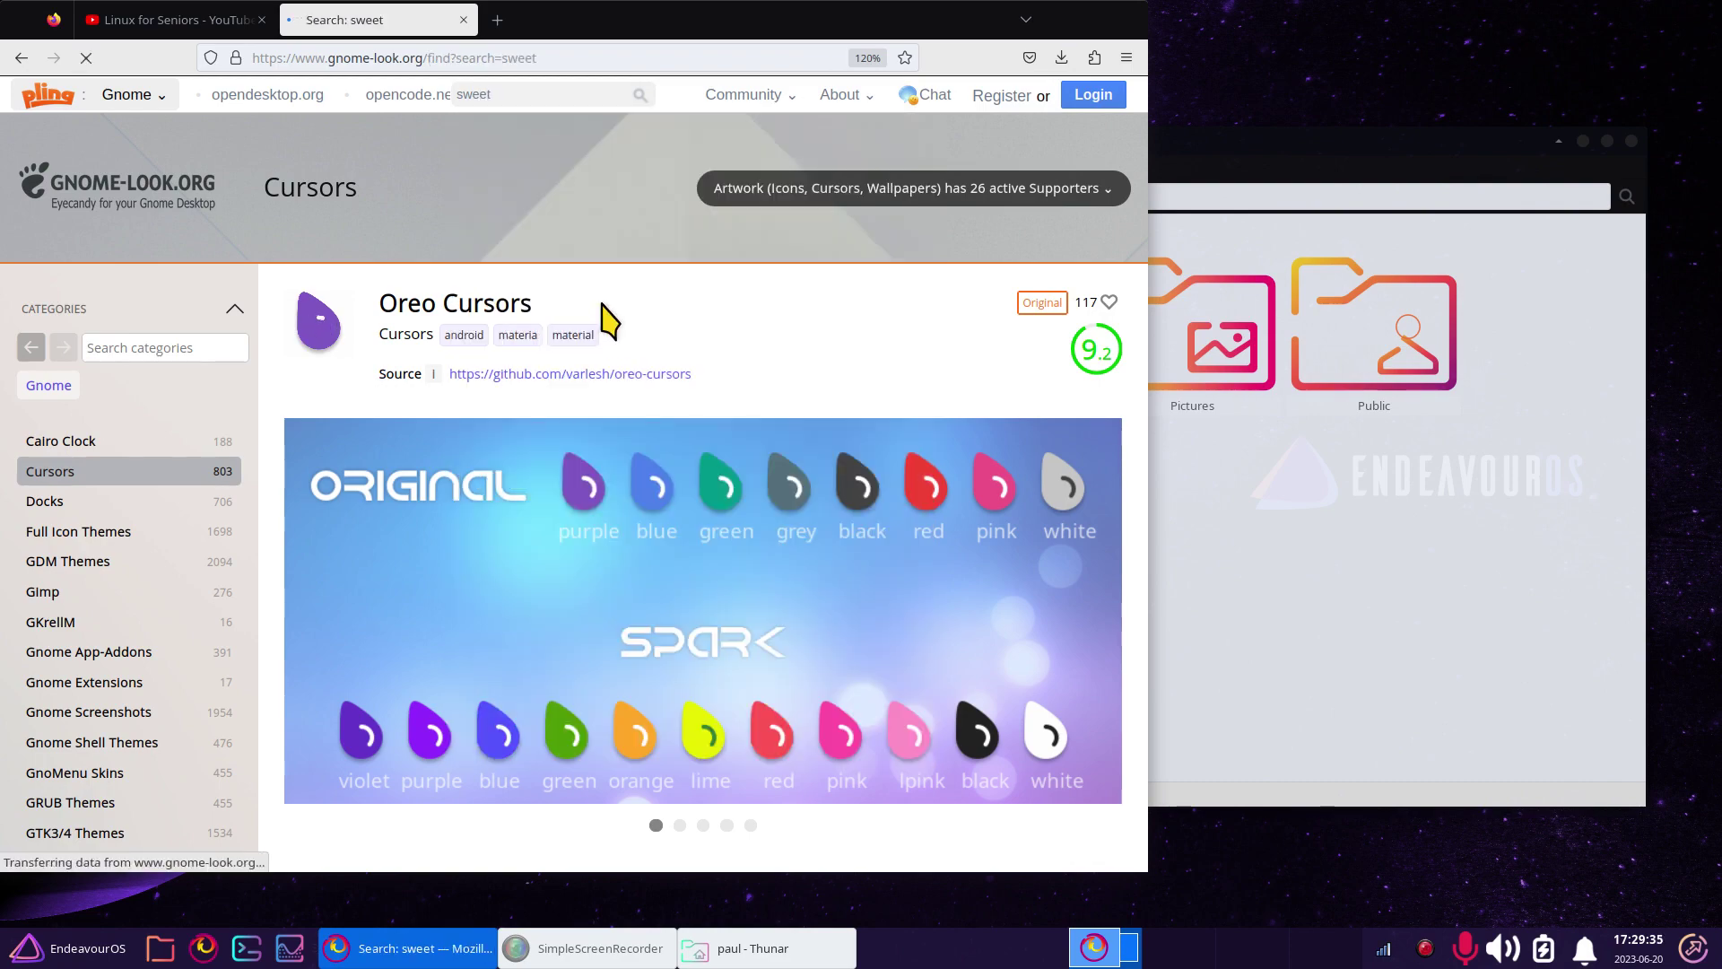
{"action": "scroll", "coordinate": [799, 526], "scroll_direction": "down", "scroll_amount": 3}
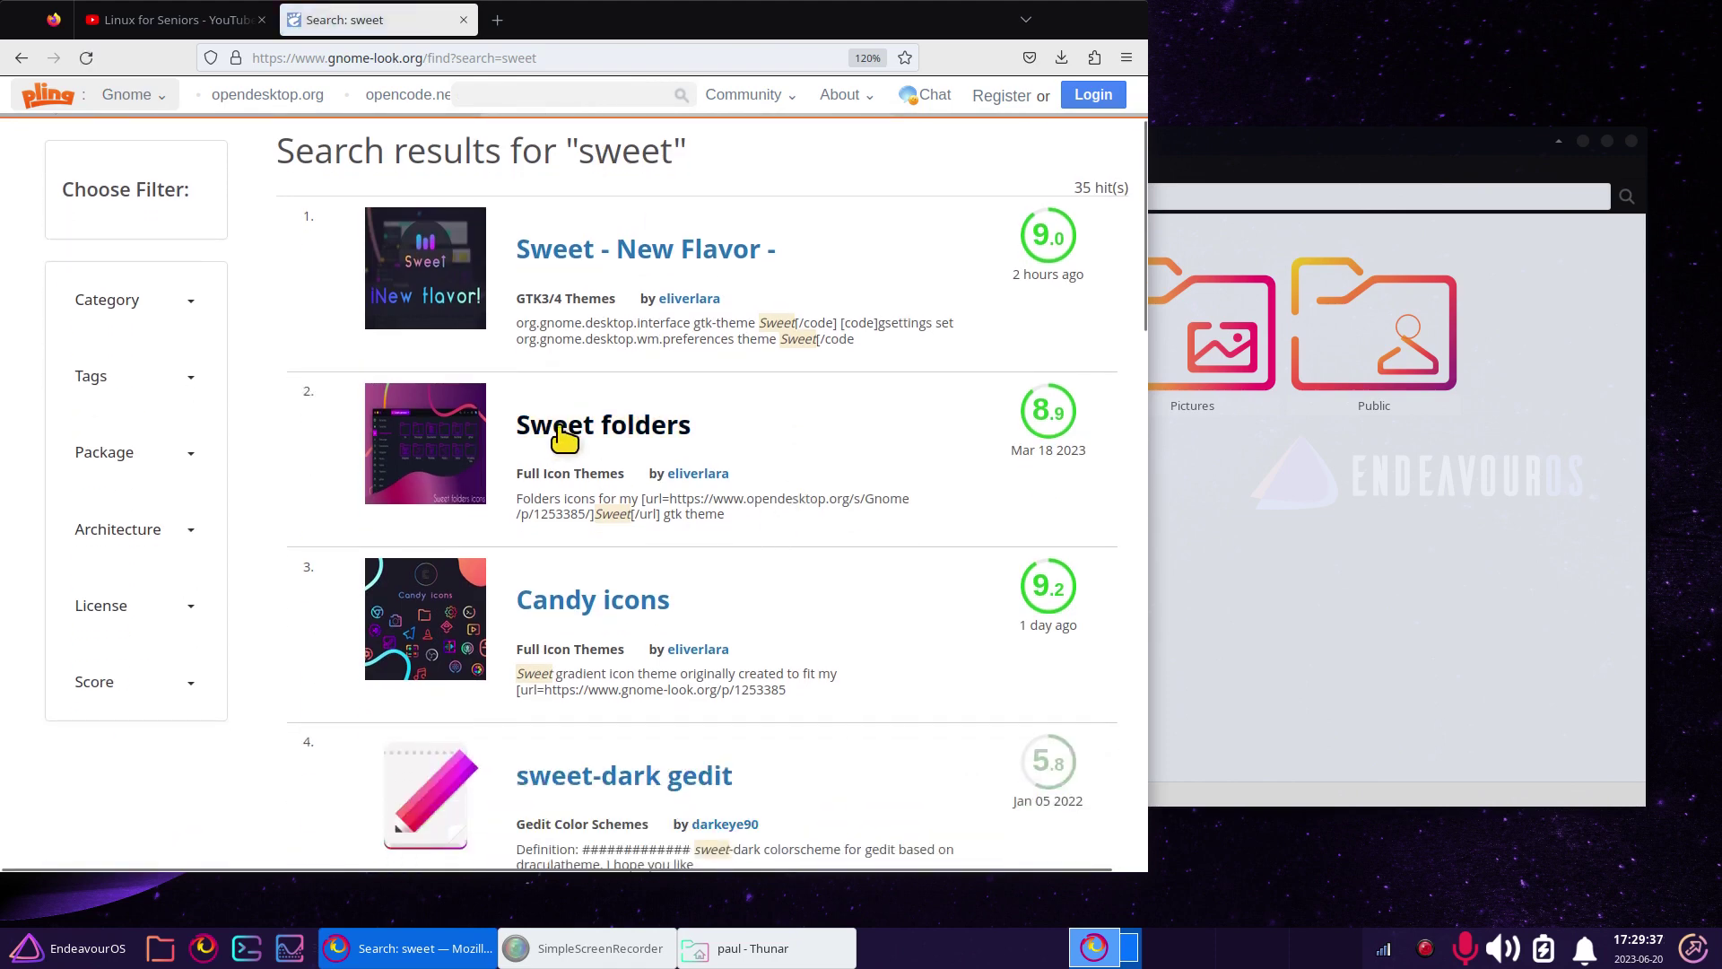
{"action": "left_click", "coordinate": [567, 441]}
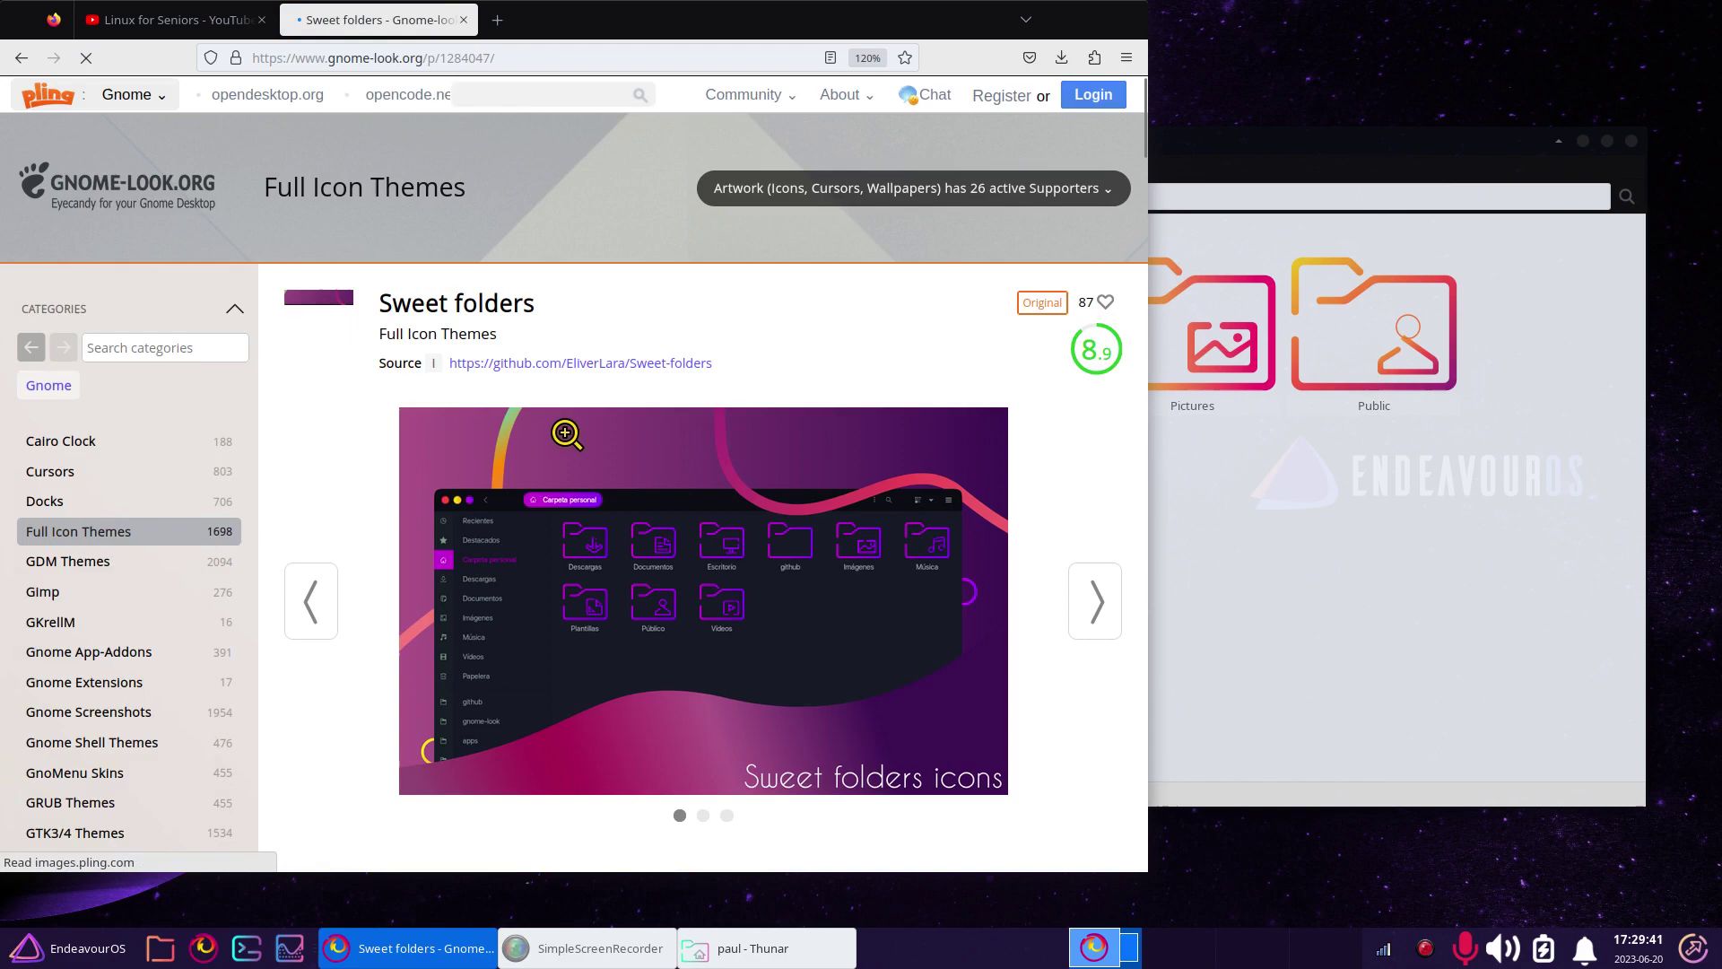
{"action": "scroll", "coordinate": [567, 449], "scroll_direction": "down", "scroll_amount": 5}
{"action": "left_click", "coordinate": [400, 328]}
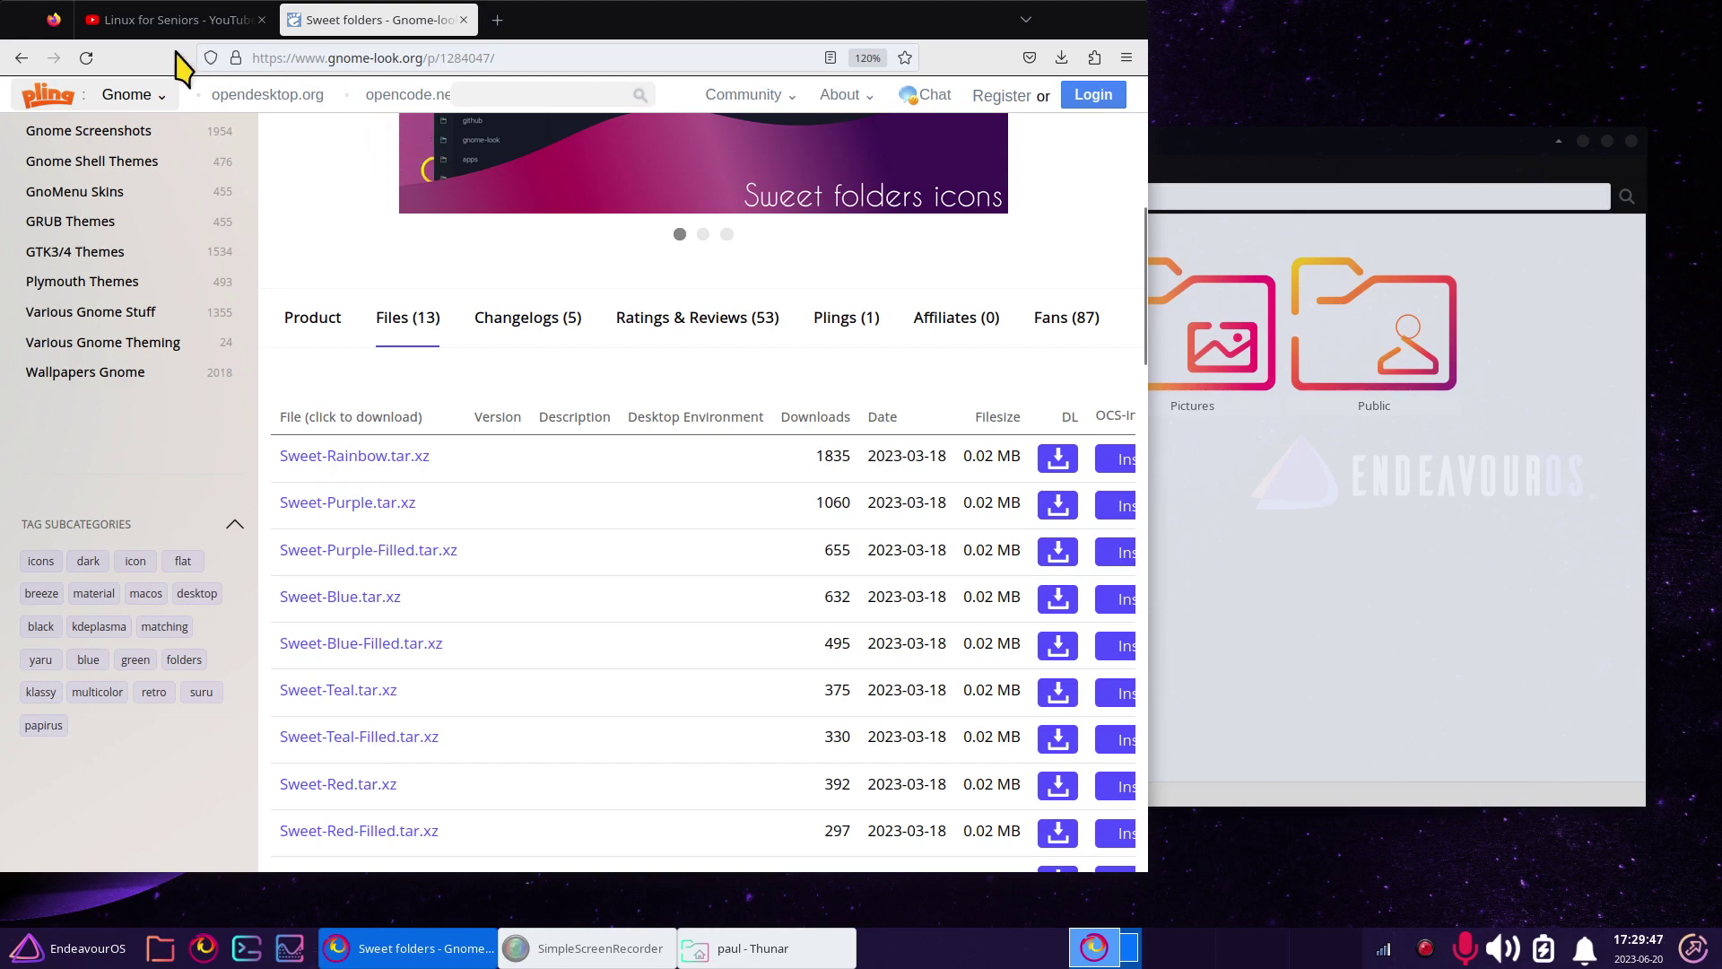
{"action": "left_click", "coordinate": [20, 58]}
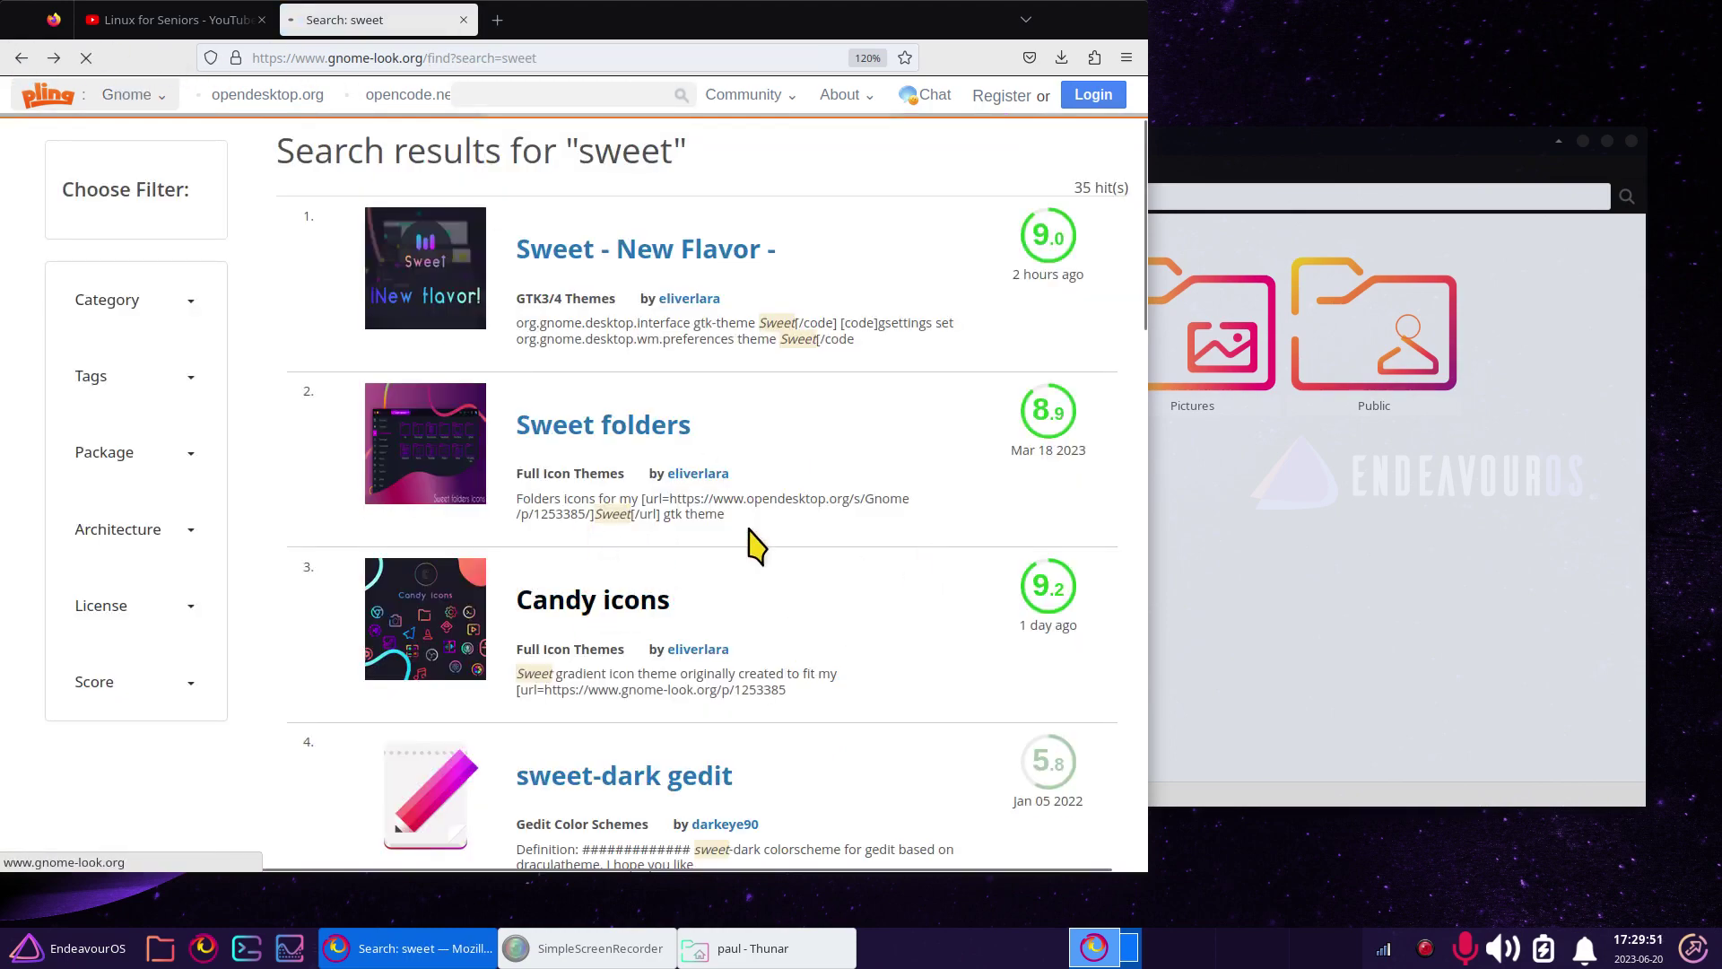
- View the Candy icons downloadable file, then restore and close the Firefox window
{"action": "left_click", "coordinate": [655, 601]}
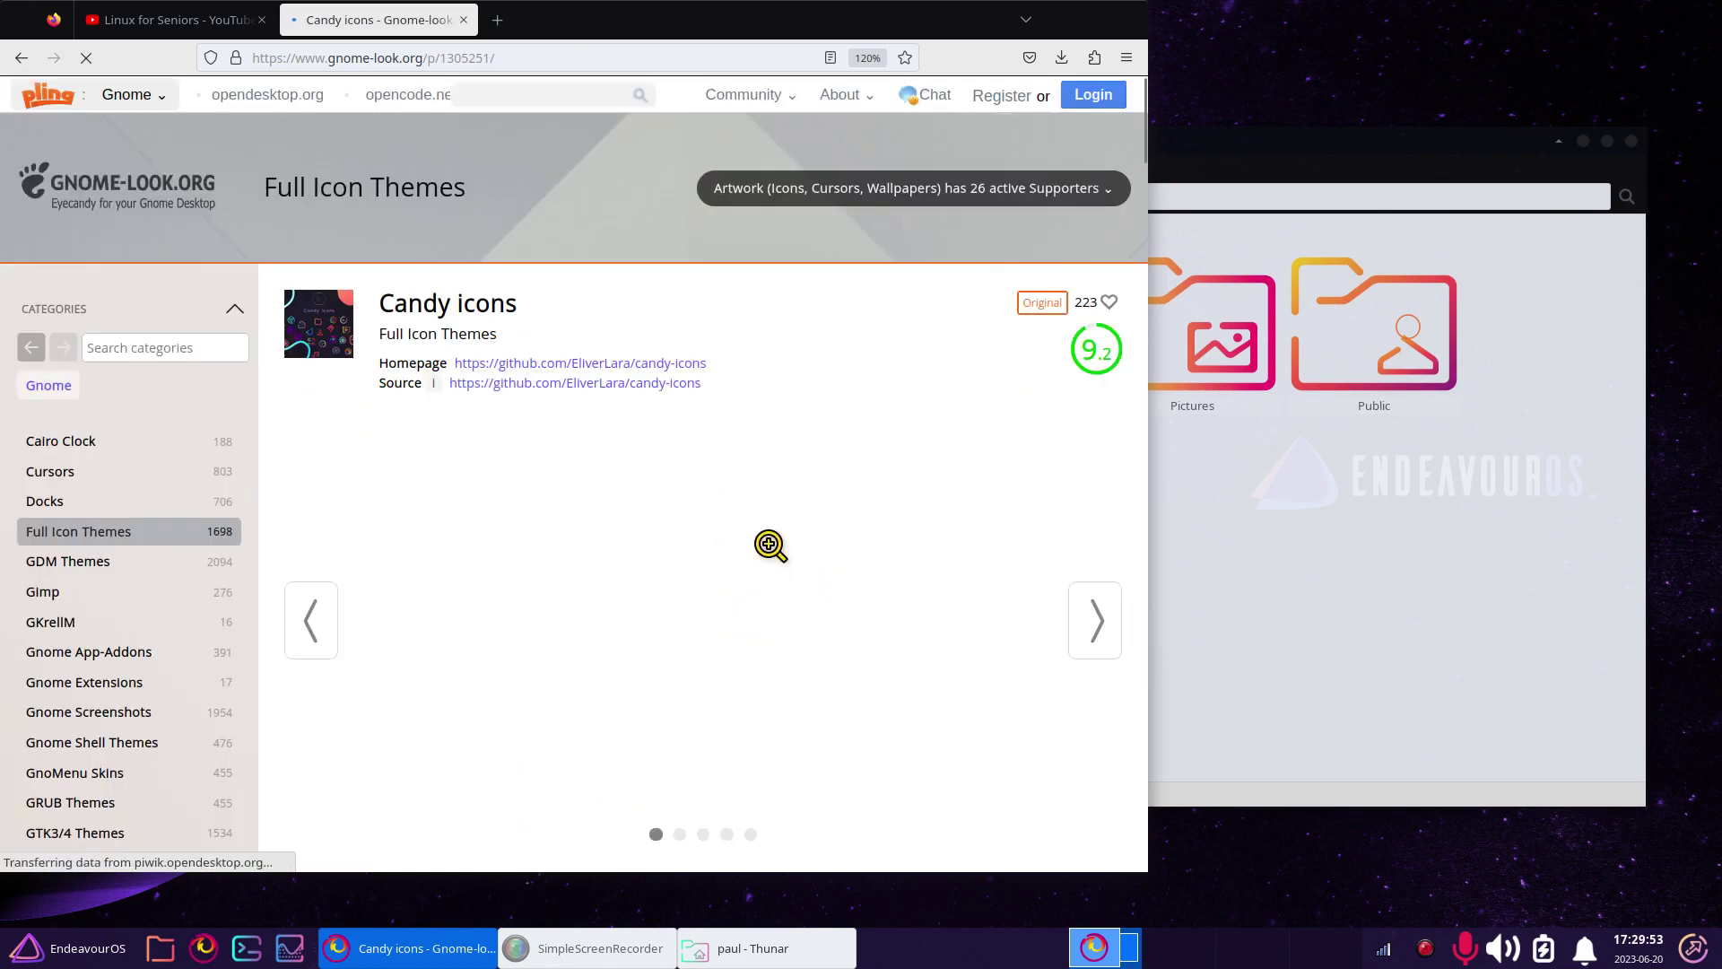
{"action": "scroll", "coordinate": [769, 545], "scroll_direction": "down", "scroll_amount": 5}
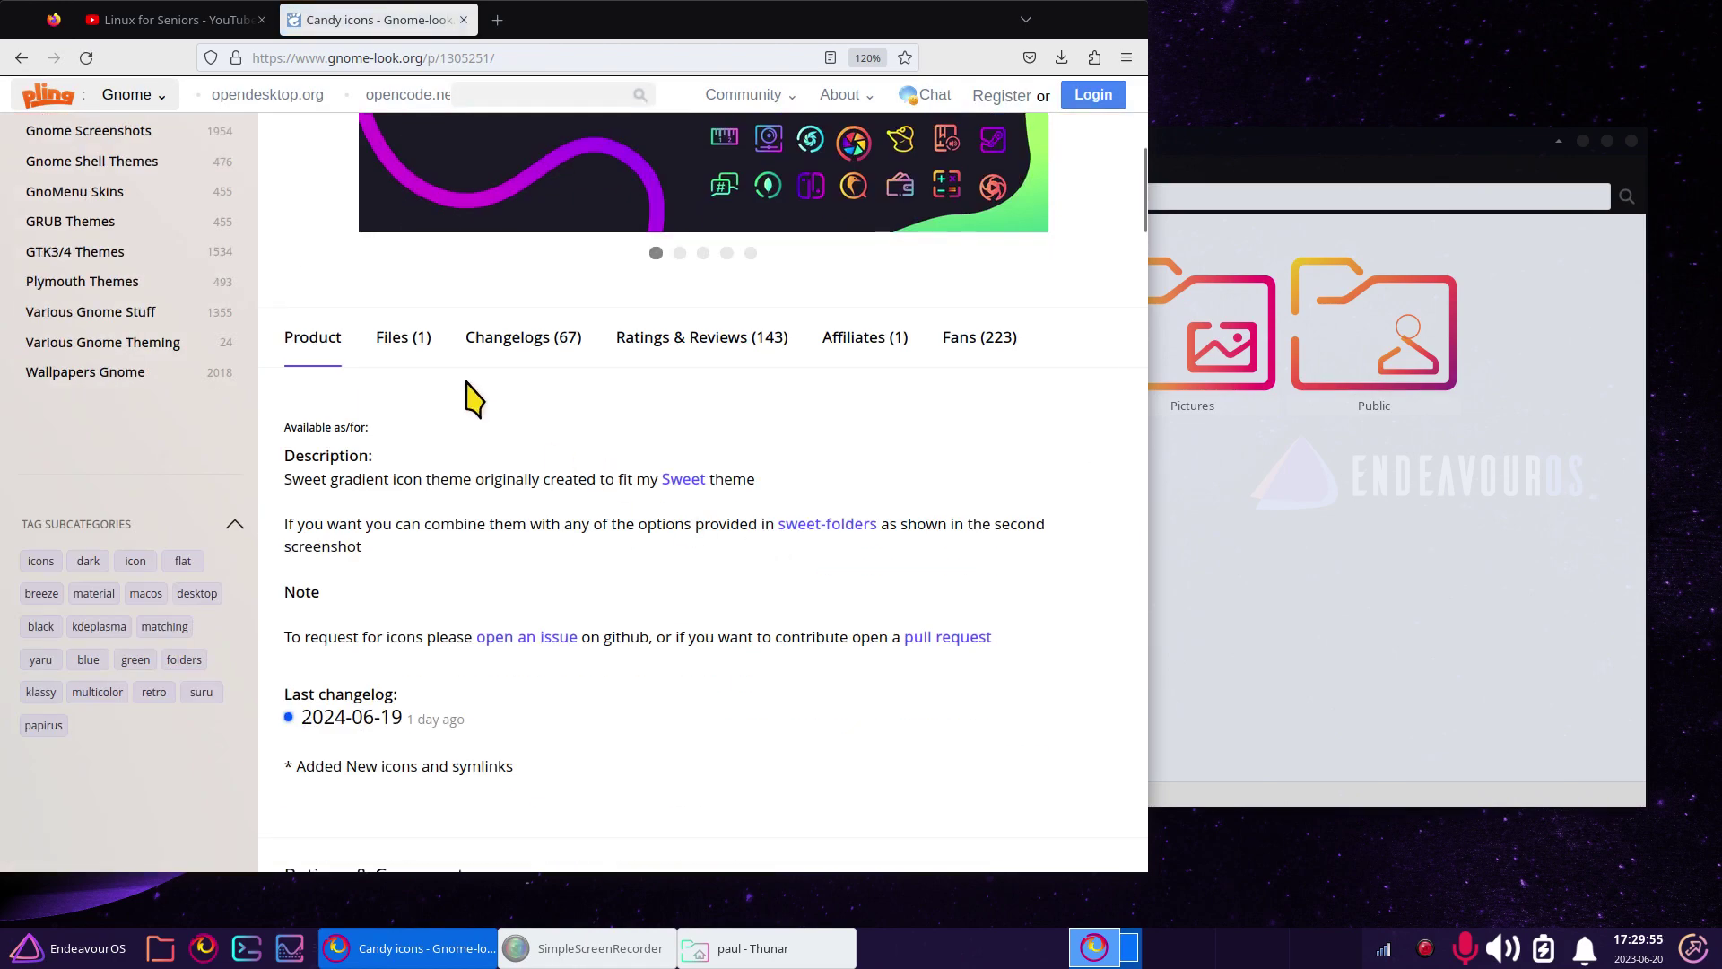
{"action": "left_click", "coordinate": [396, 341]}
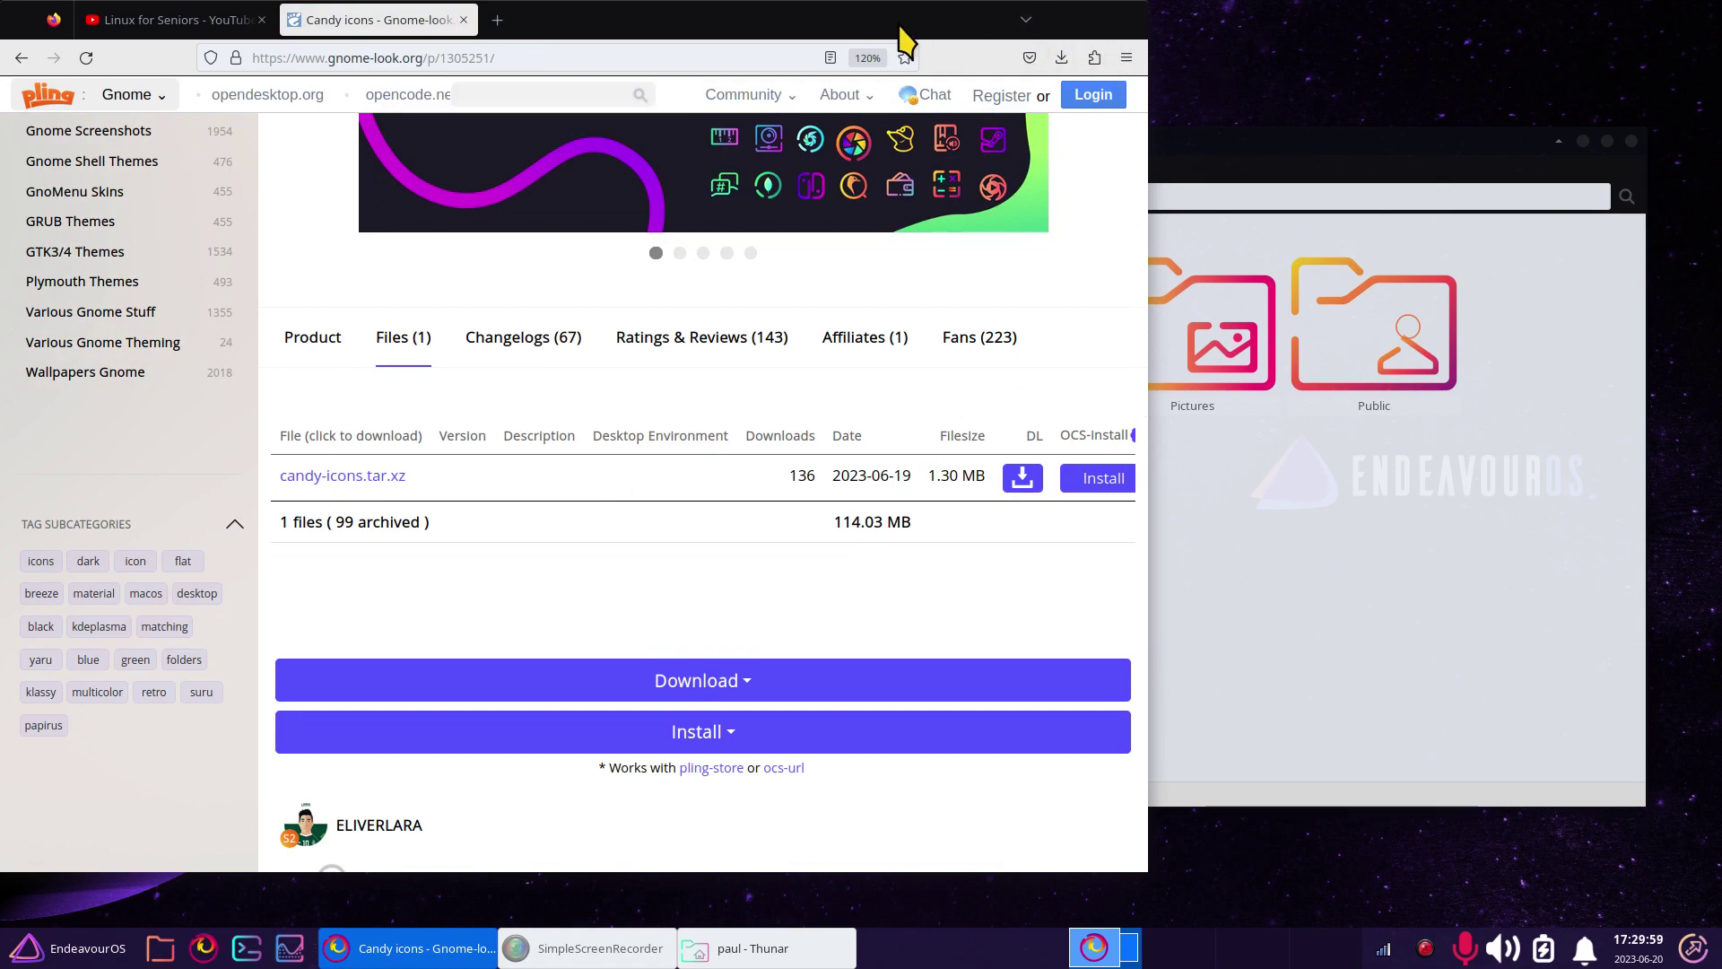
{"action": "left_click_drag", "start_coordinate": [884, 12], "coordinate": [931, 108]}
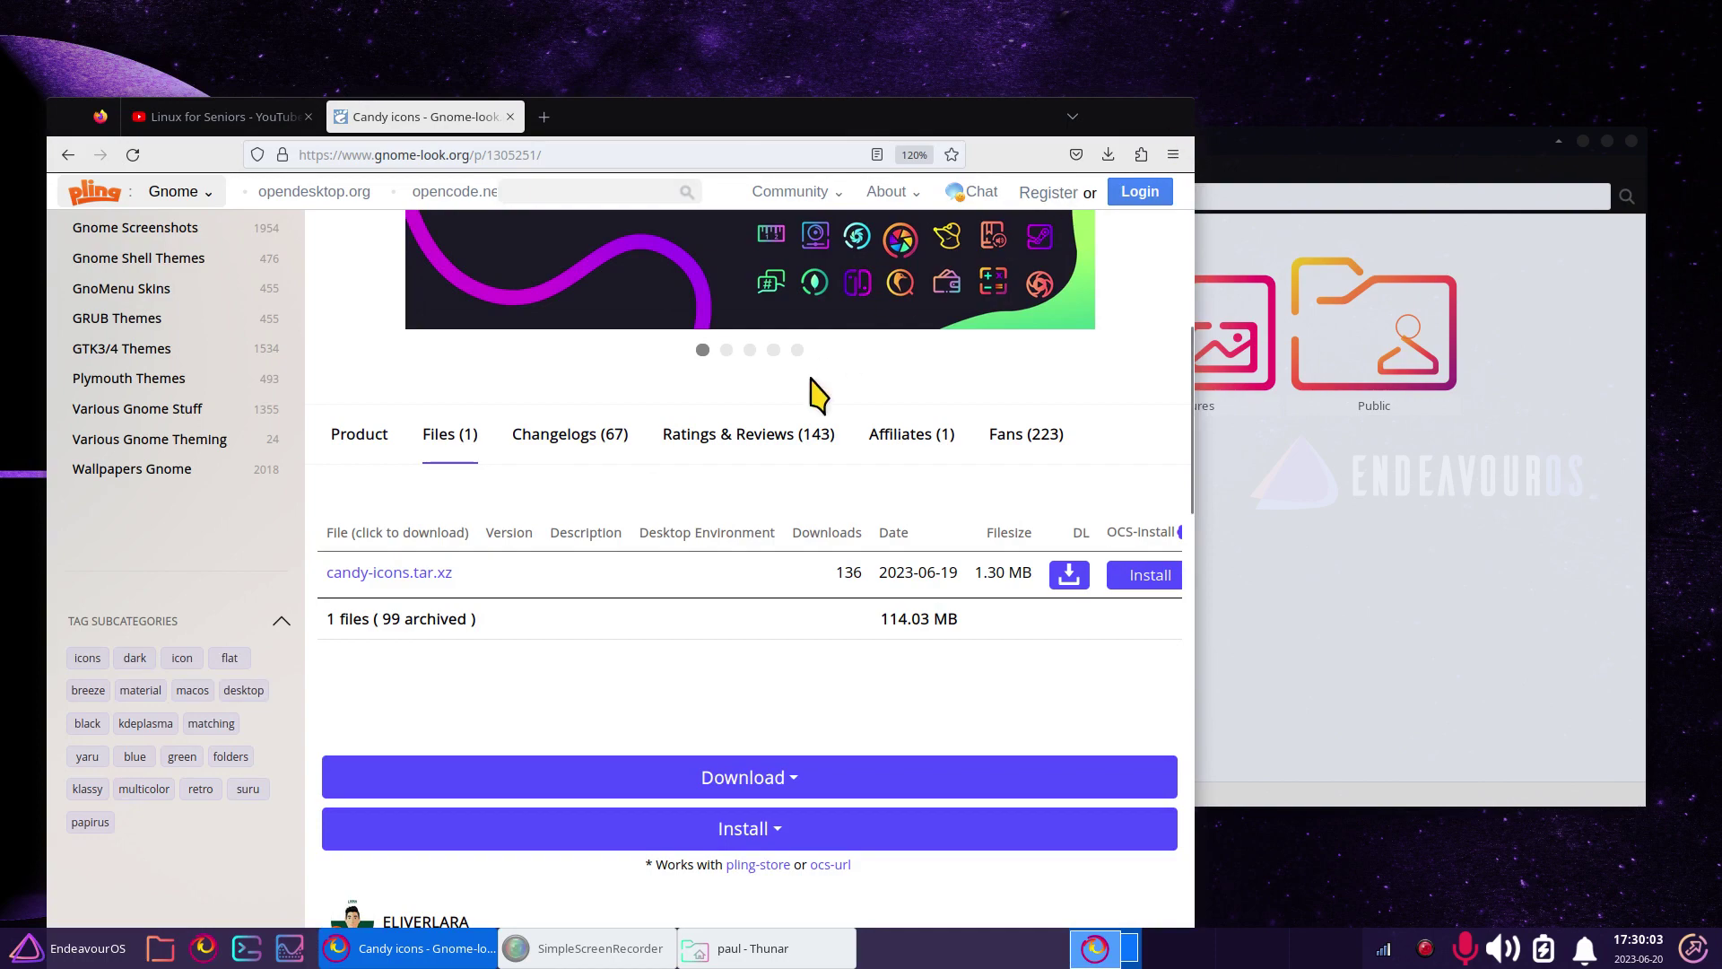
{"action": "key", "text": "alt+F4"}
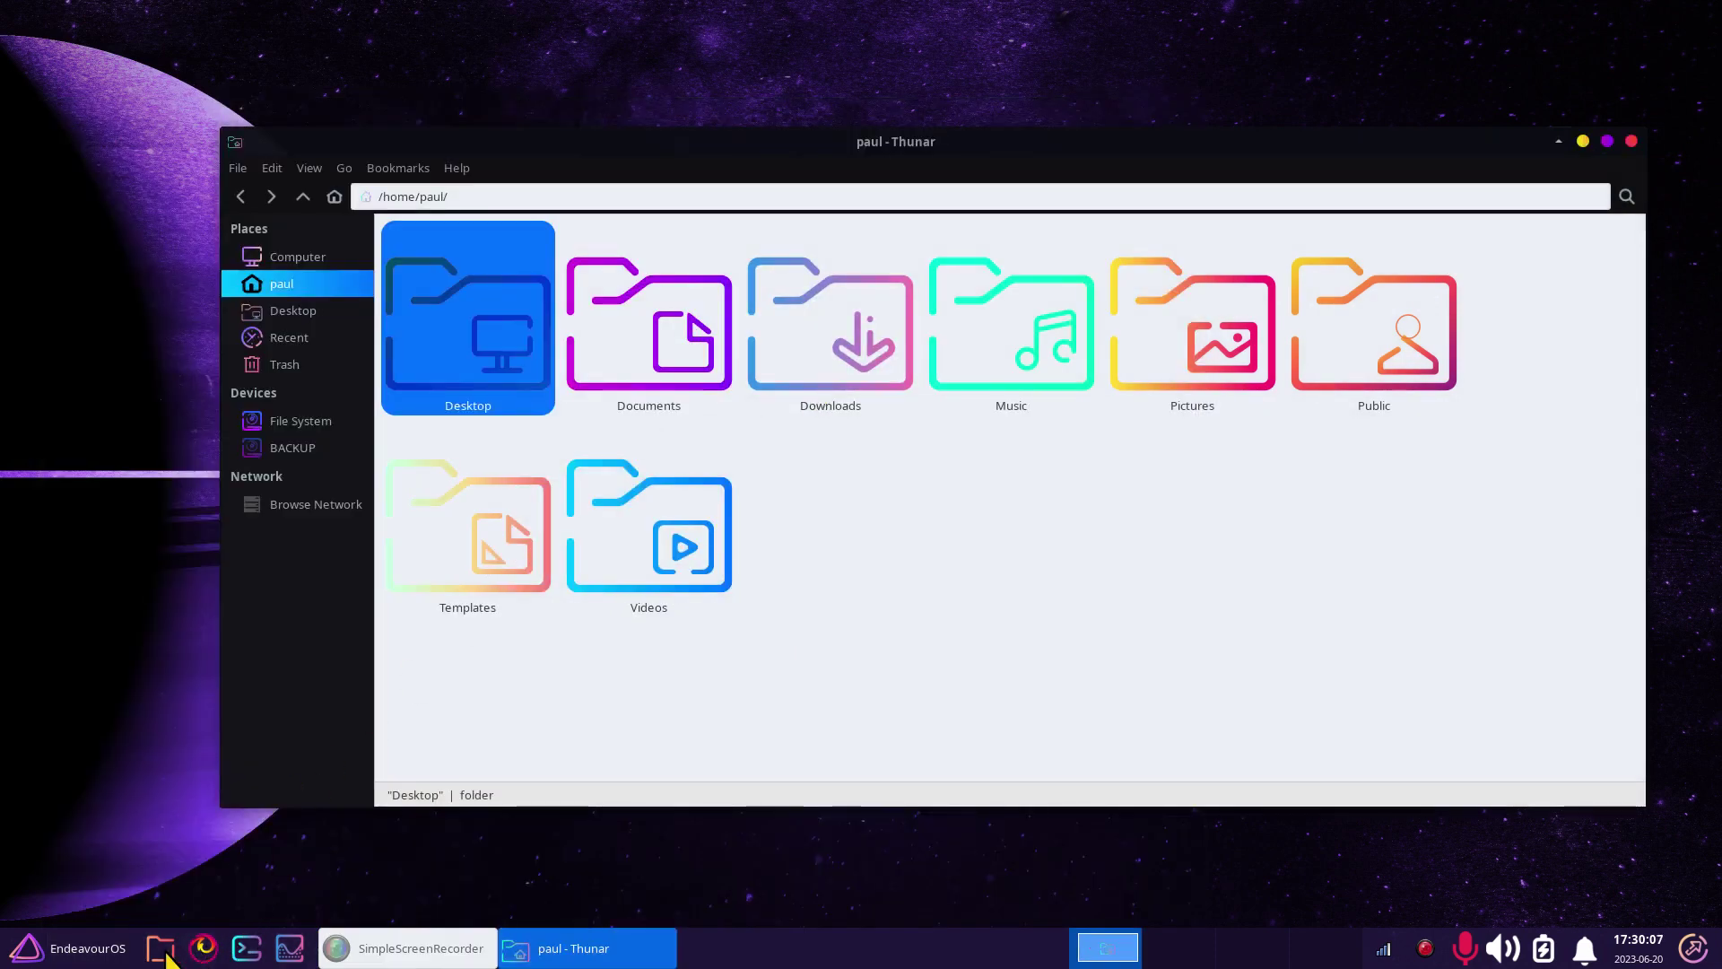
- Set both the Appearance style and icon theme to Adwaita, close settings, and clear Thunar's selection
{"action": "left_click", "coordinate": [35, 949]}
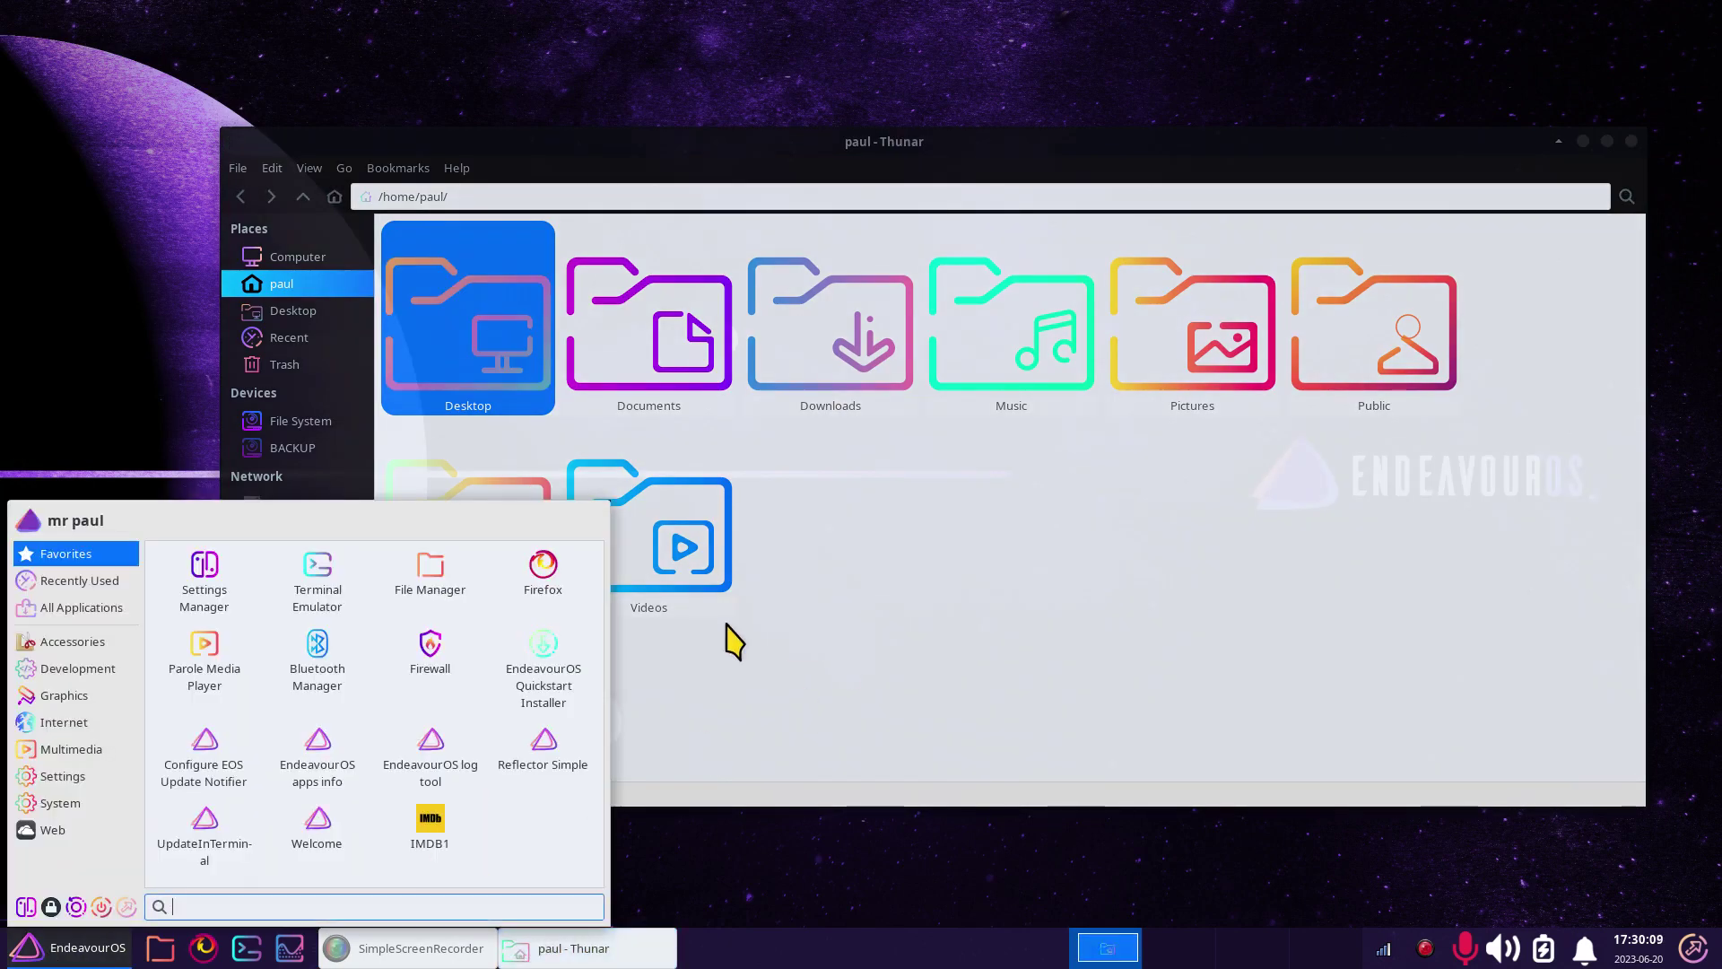
{"action": "left_click", "coordinate": [214, 583]}
{"action": "left_click", "coordinate": [650, 350]}
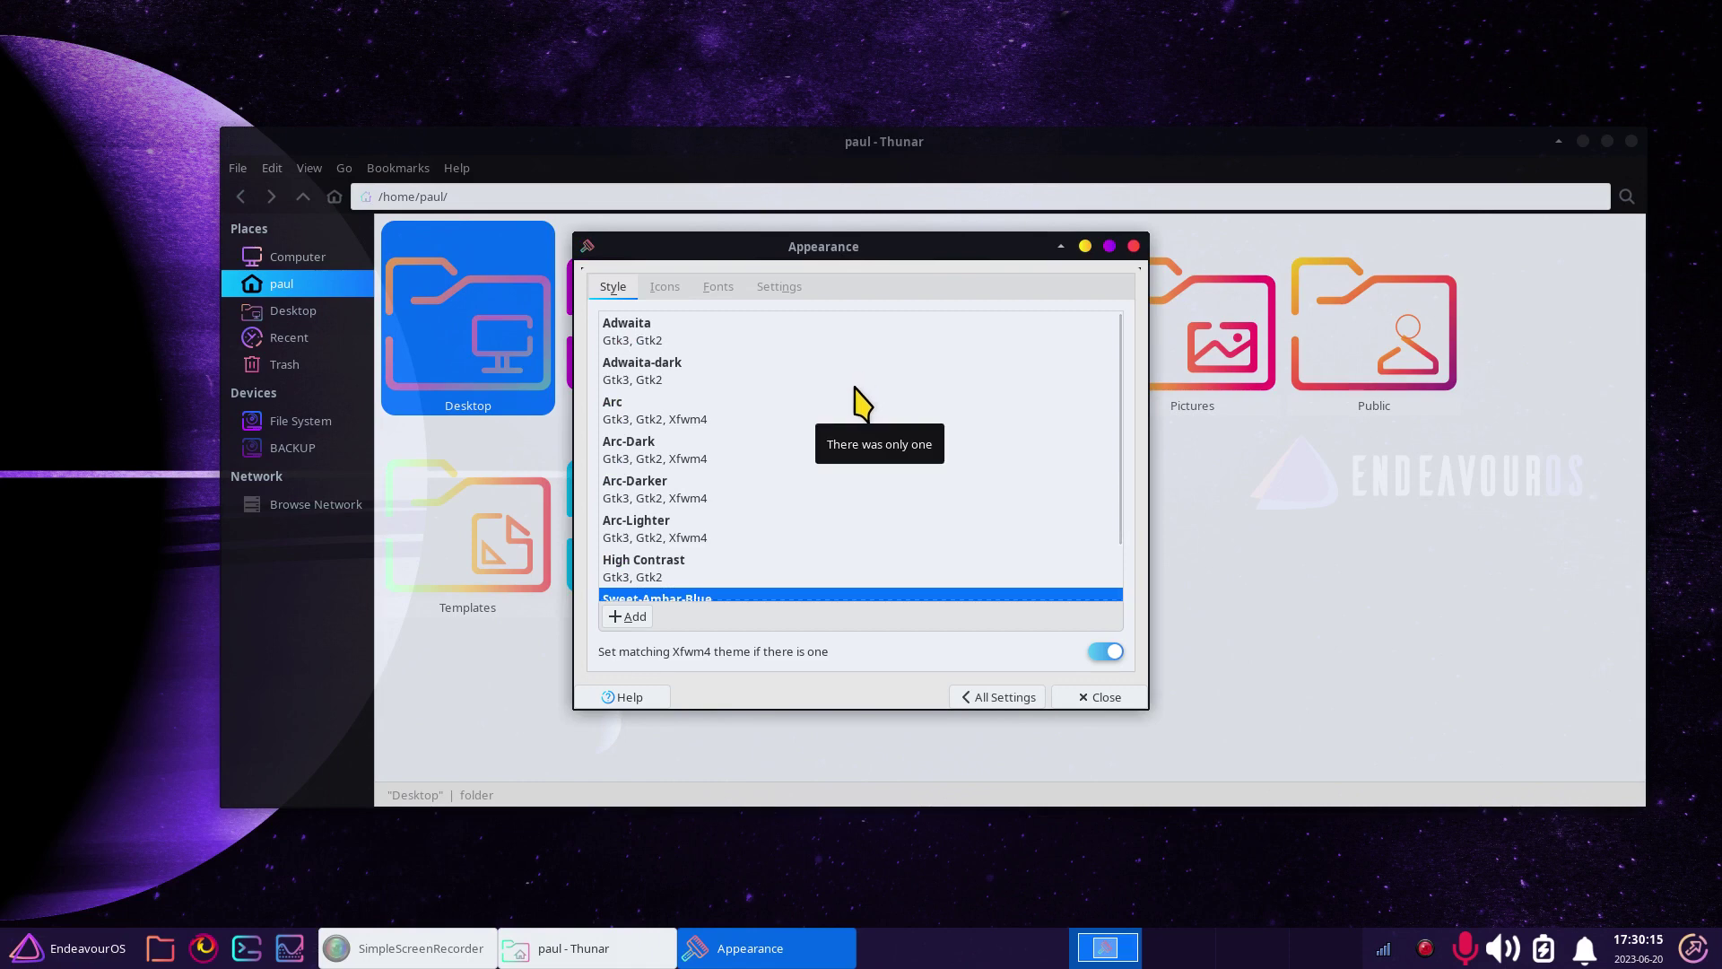
{"action": "left_click", "coordinate": [631, 341]}
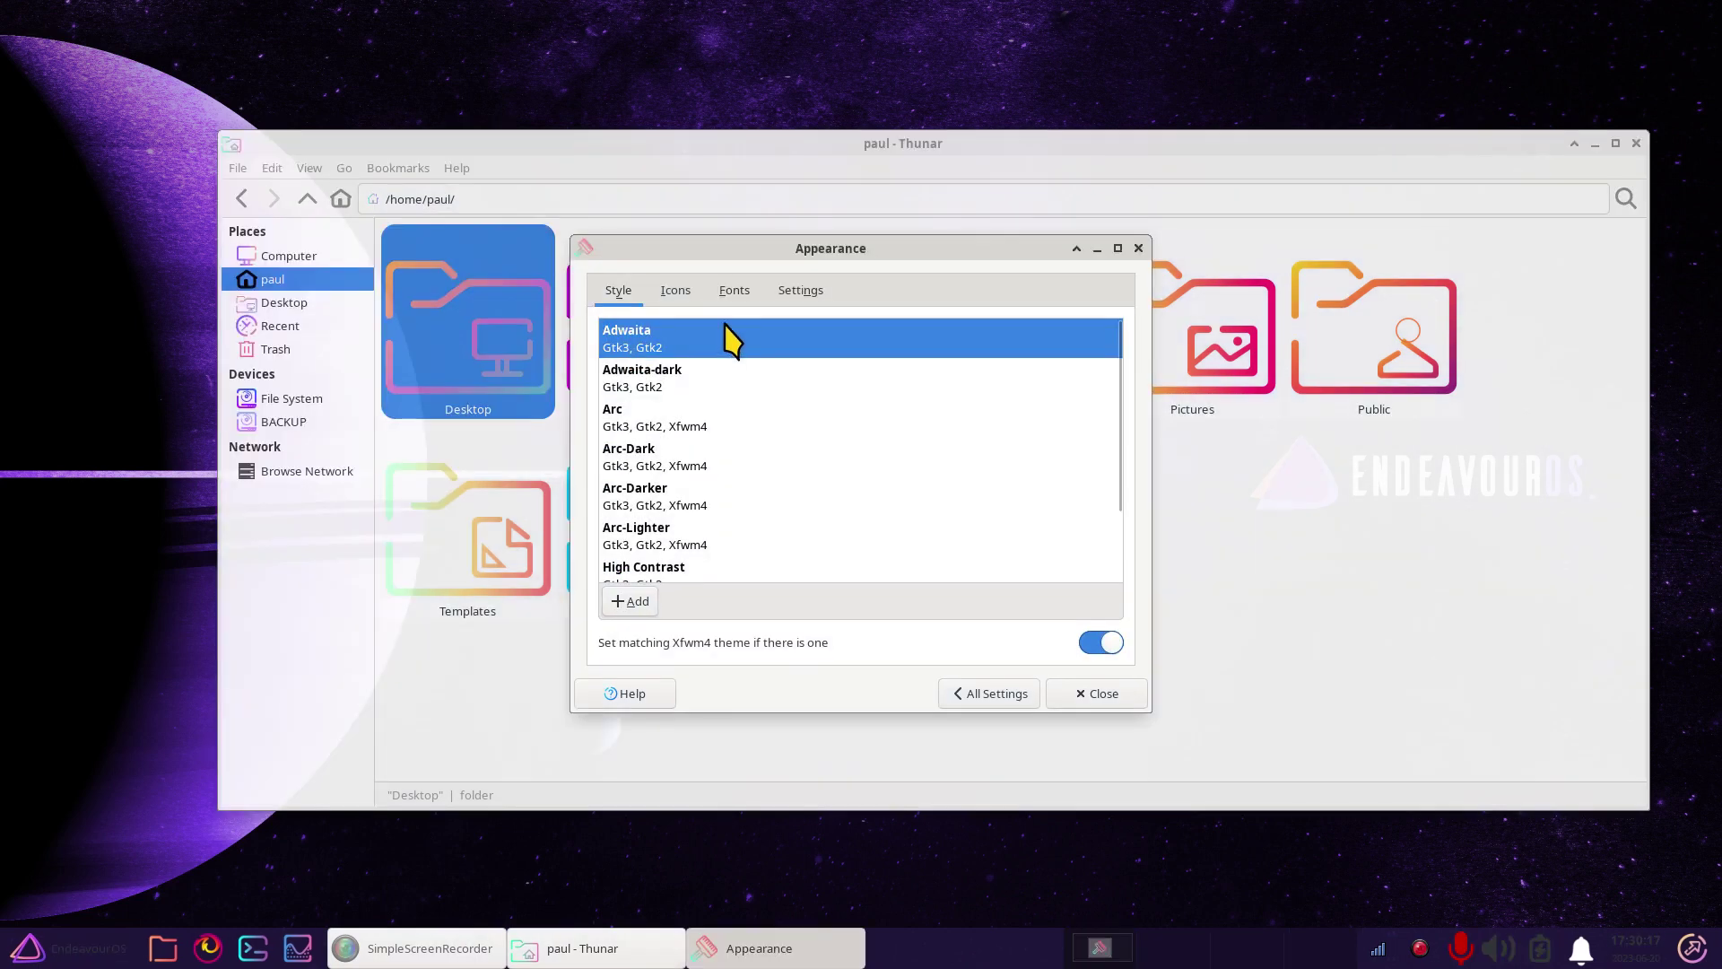
{"action": "left_click", "coordinate": [676, 290]}
{"action": "left_click", "coordinate": [713, 345]}
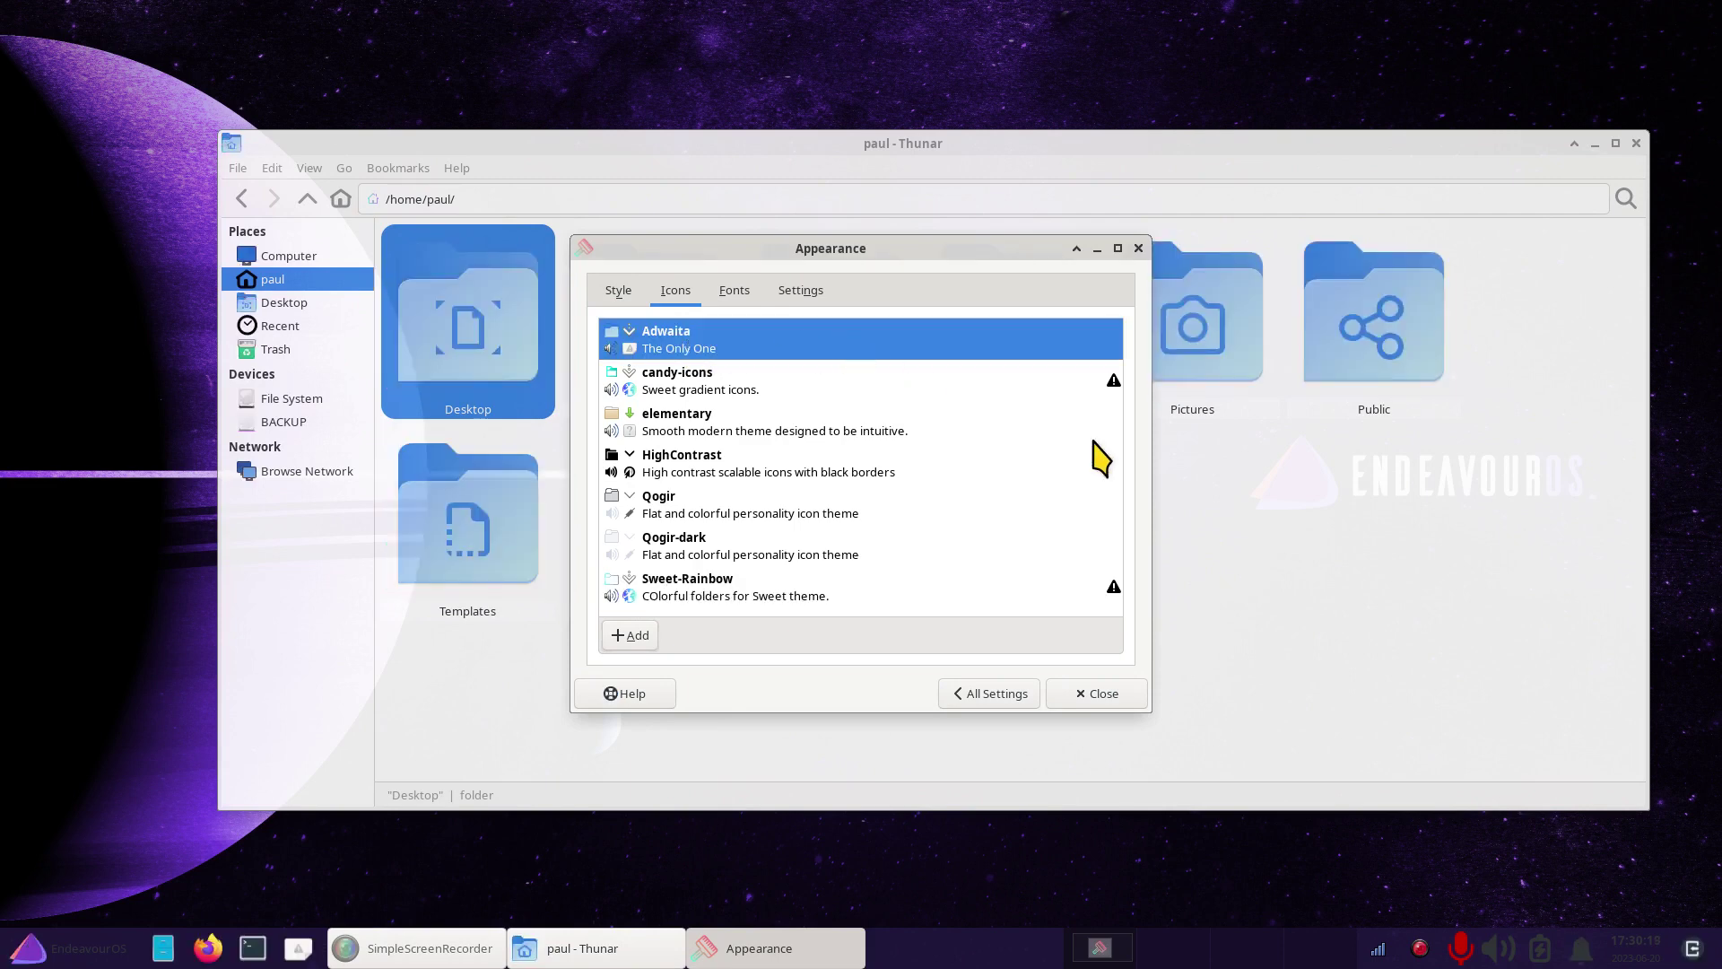
{"action": "left_click", "coordinate": [1096, 695]}
{"action": "left_click", "coordinate": [1247, 662]}
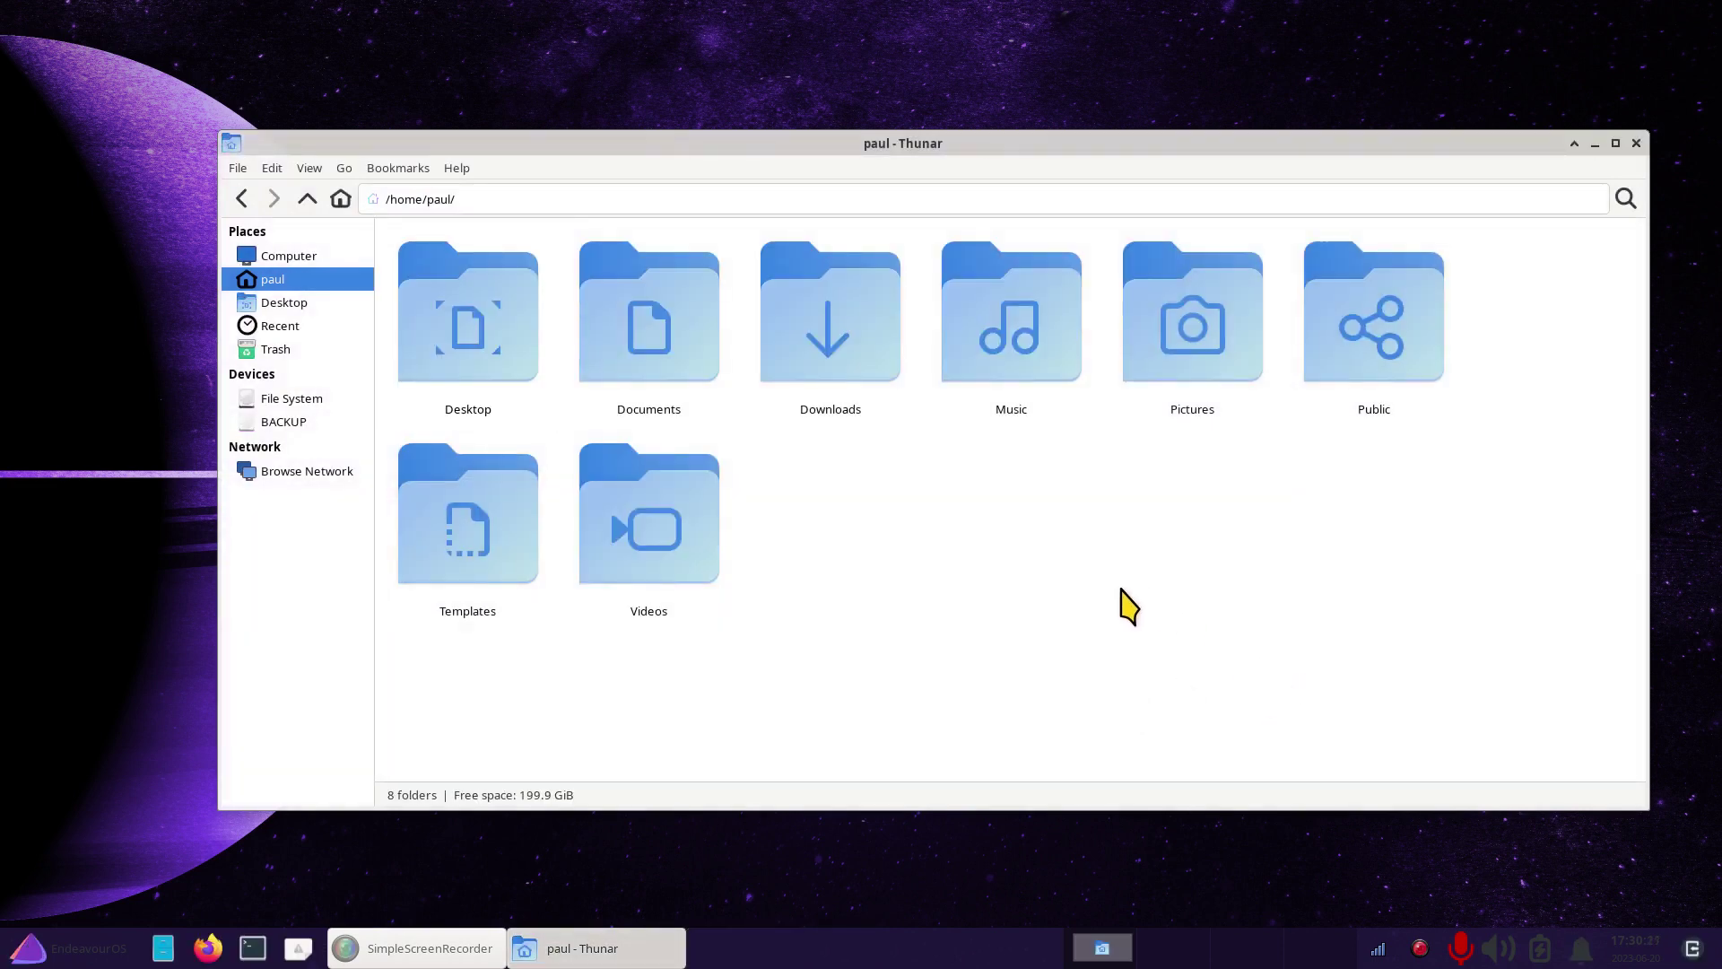
{"action": "double_click", "coordinate": [827, 327]}
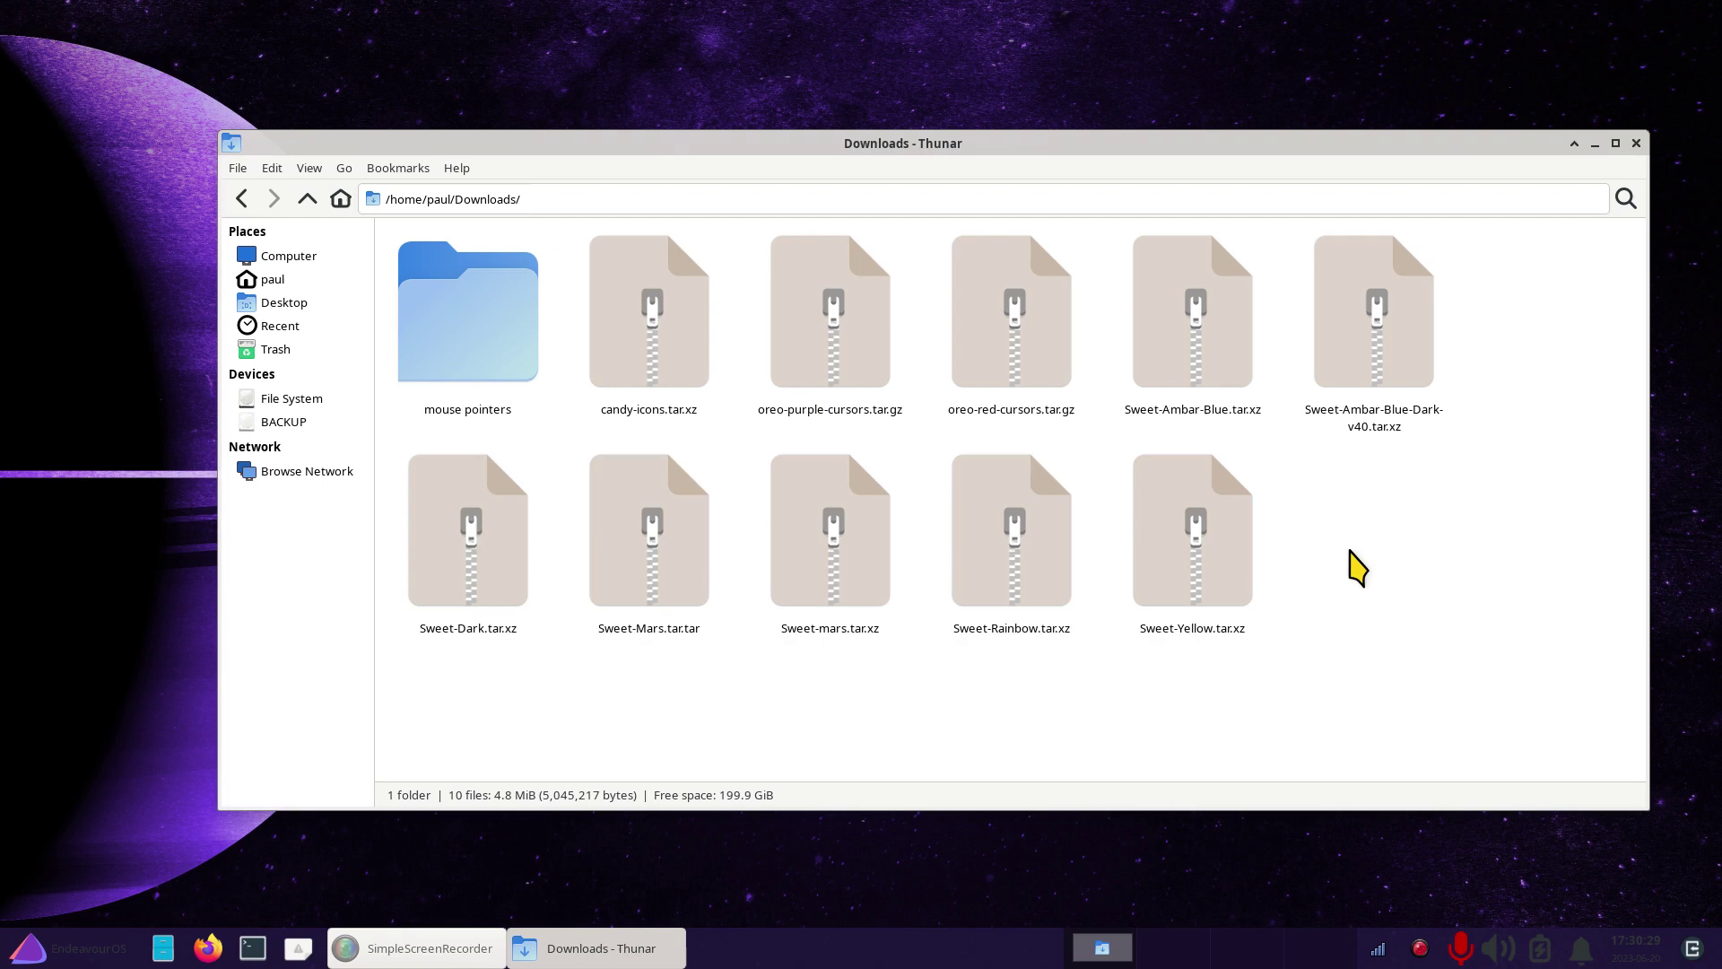
{"action": "left_click", "coordinate": [986, 359]}
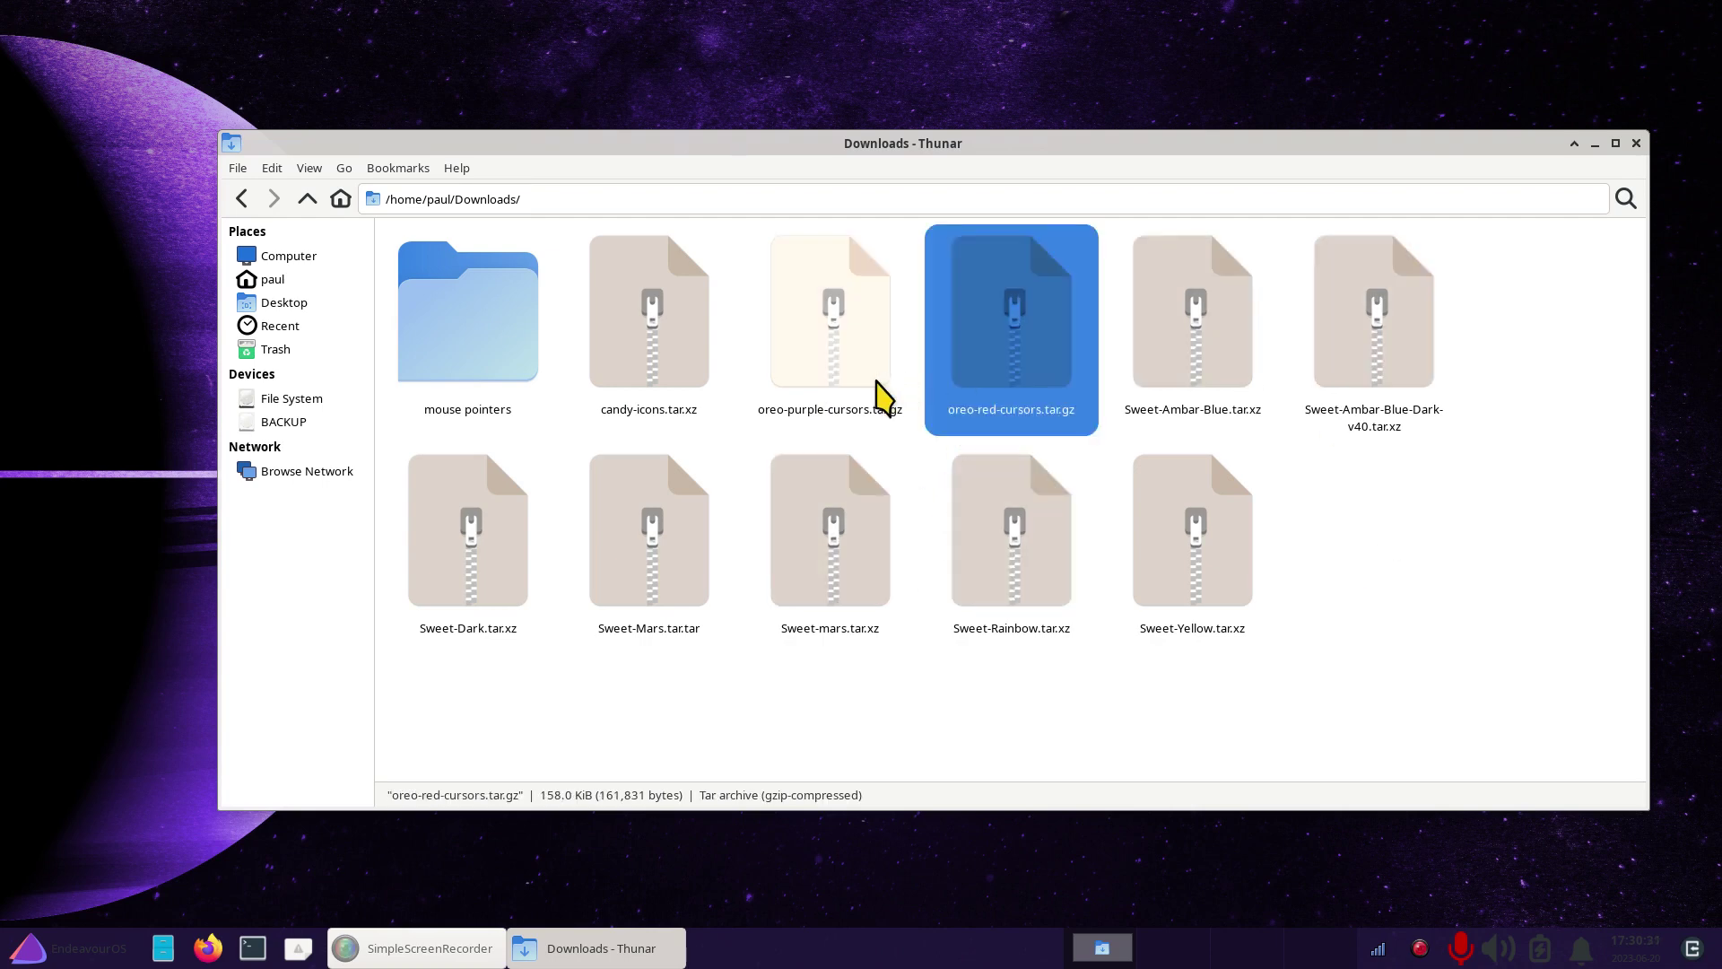
{"action": "left_click", "coordinate": [880, 396]}
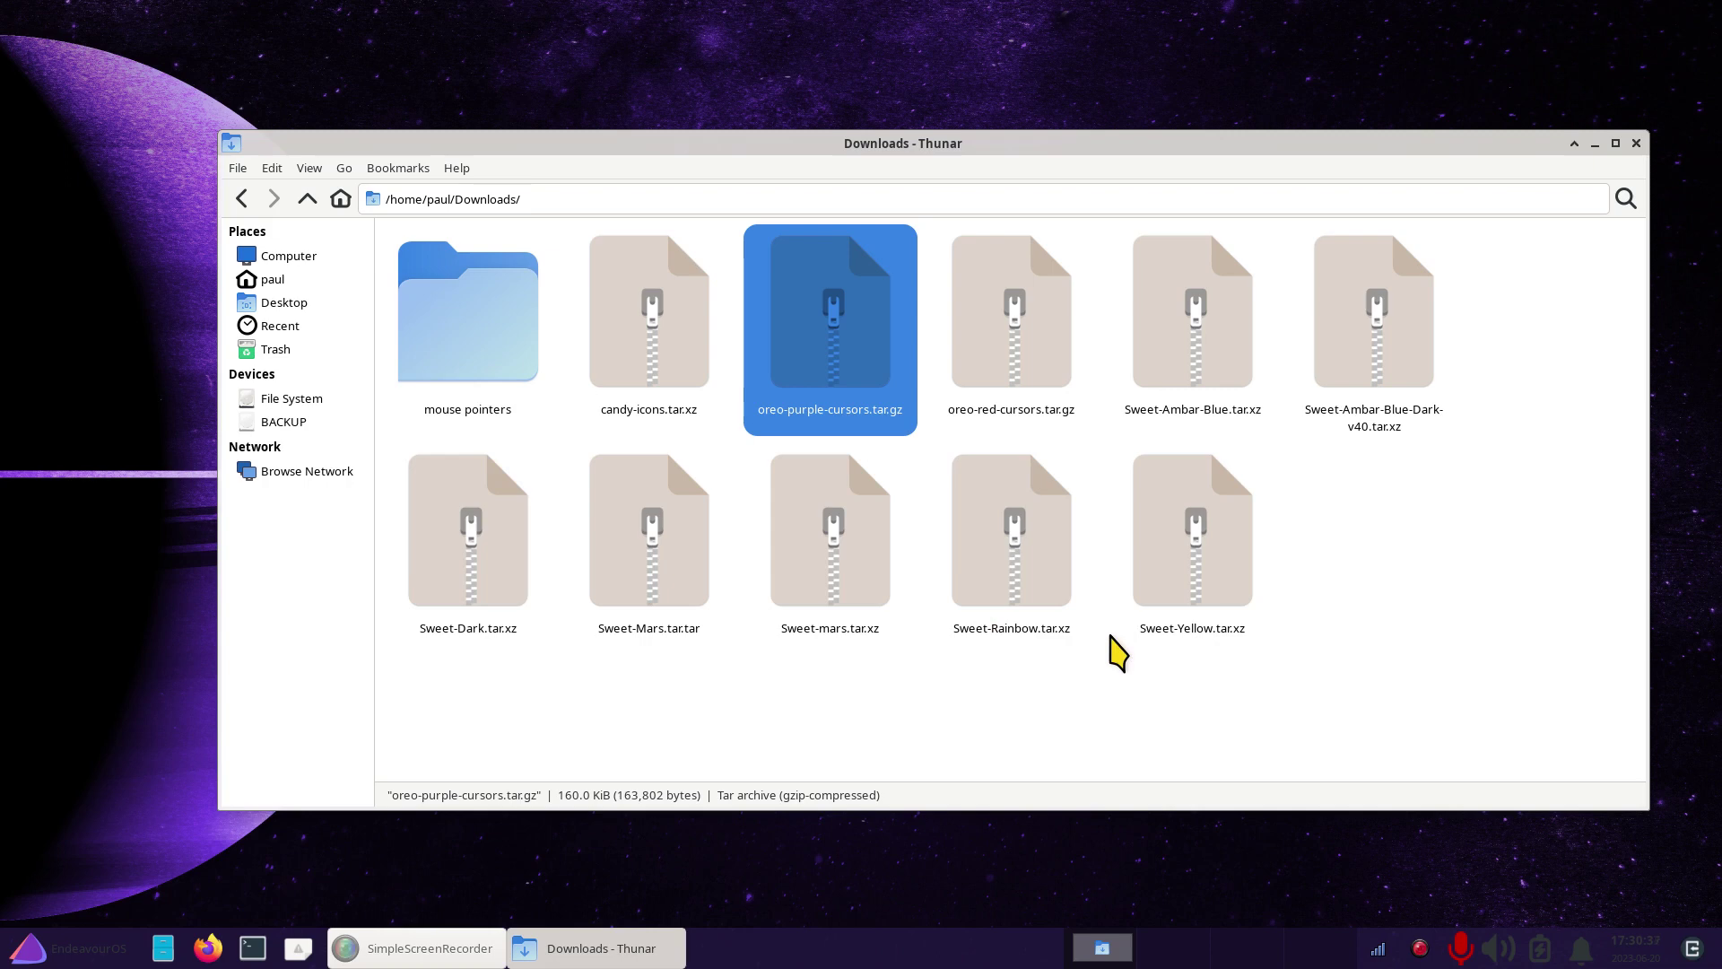
- Extract oreo-purple-cursors with Archive Manager into Downloads and check the oreo_purple_cursors folder
{"action": "right_click", "coordinate": [840, 318]}
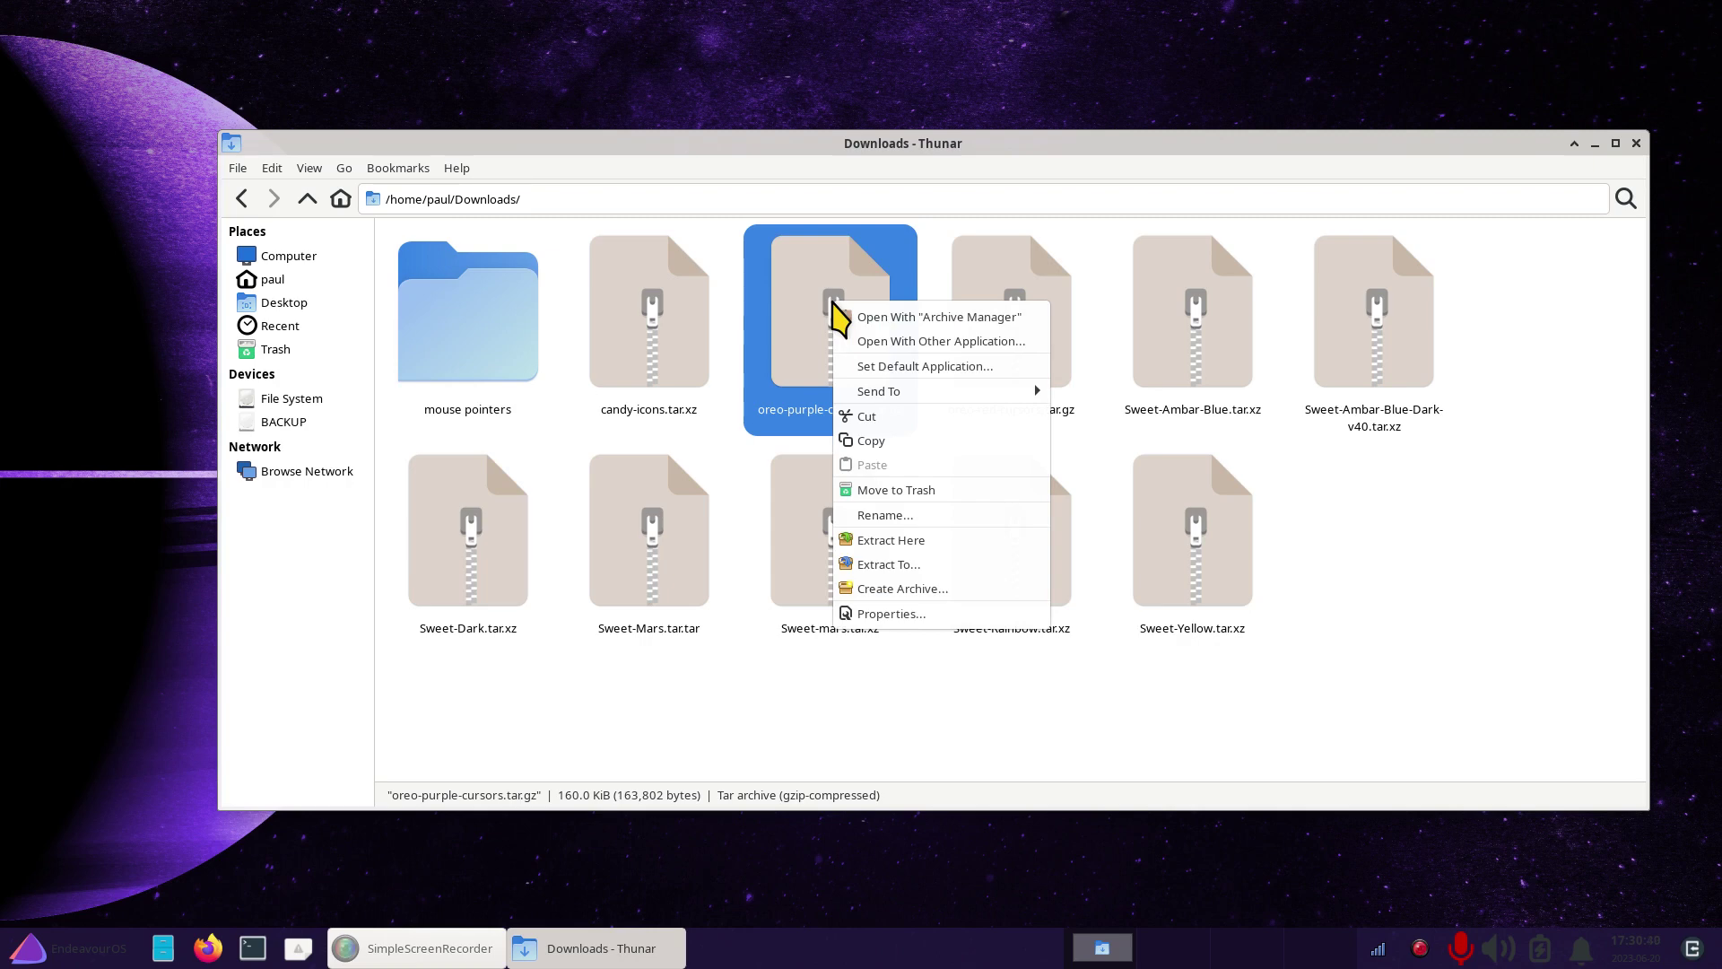
{"action": "left_click", "coordinate": [984, 321]}
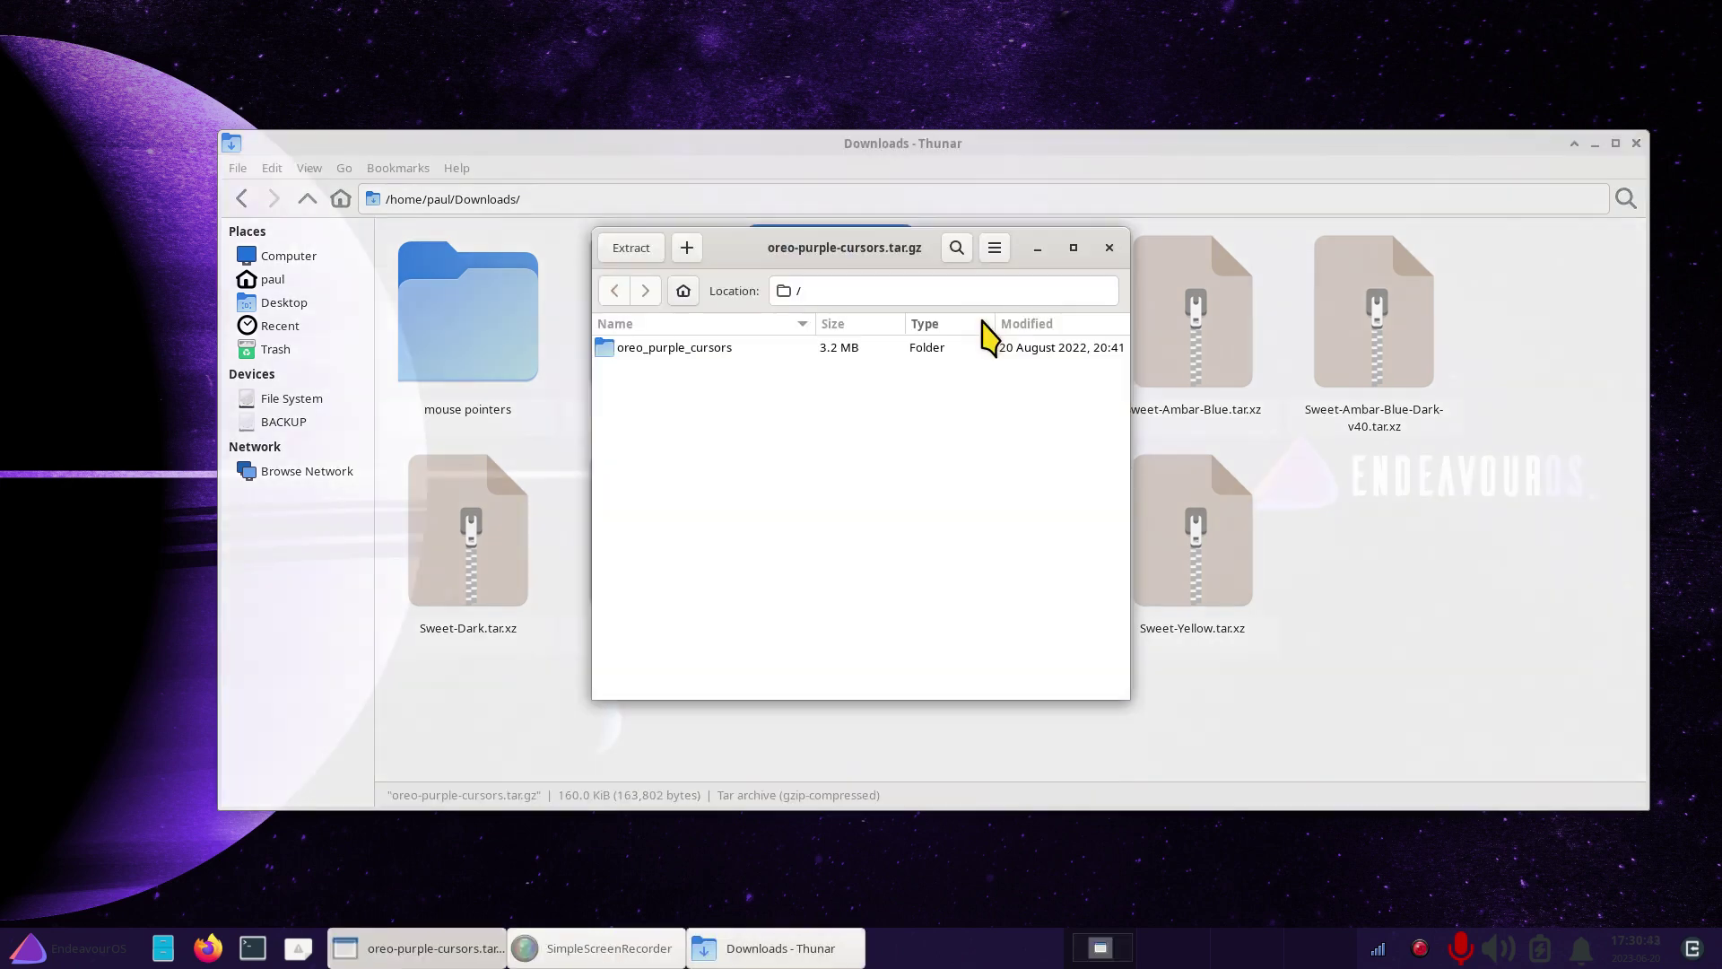
{"action": "left_click", "coordinate": [631, 254]}
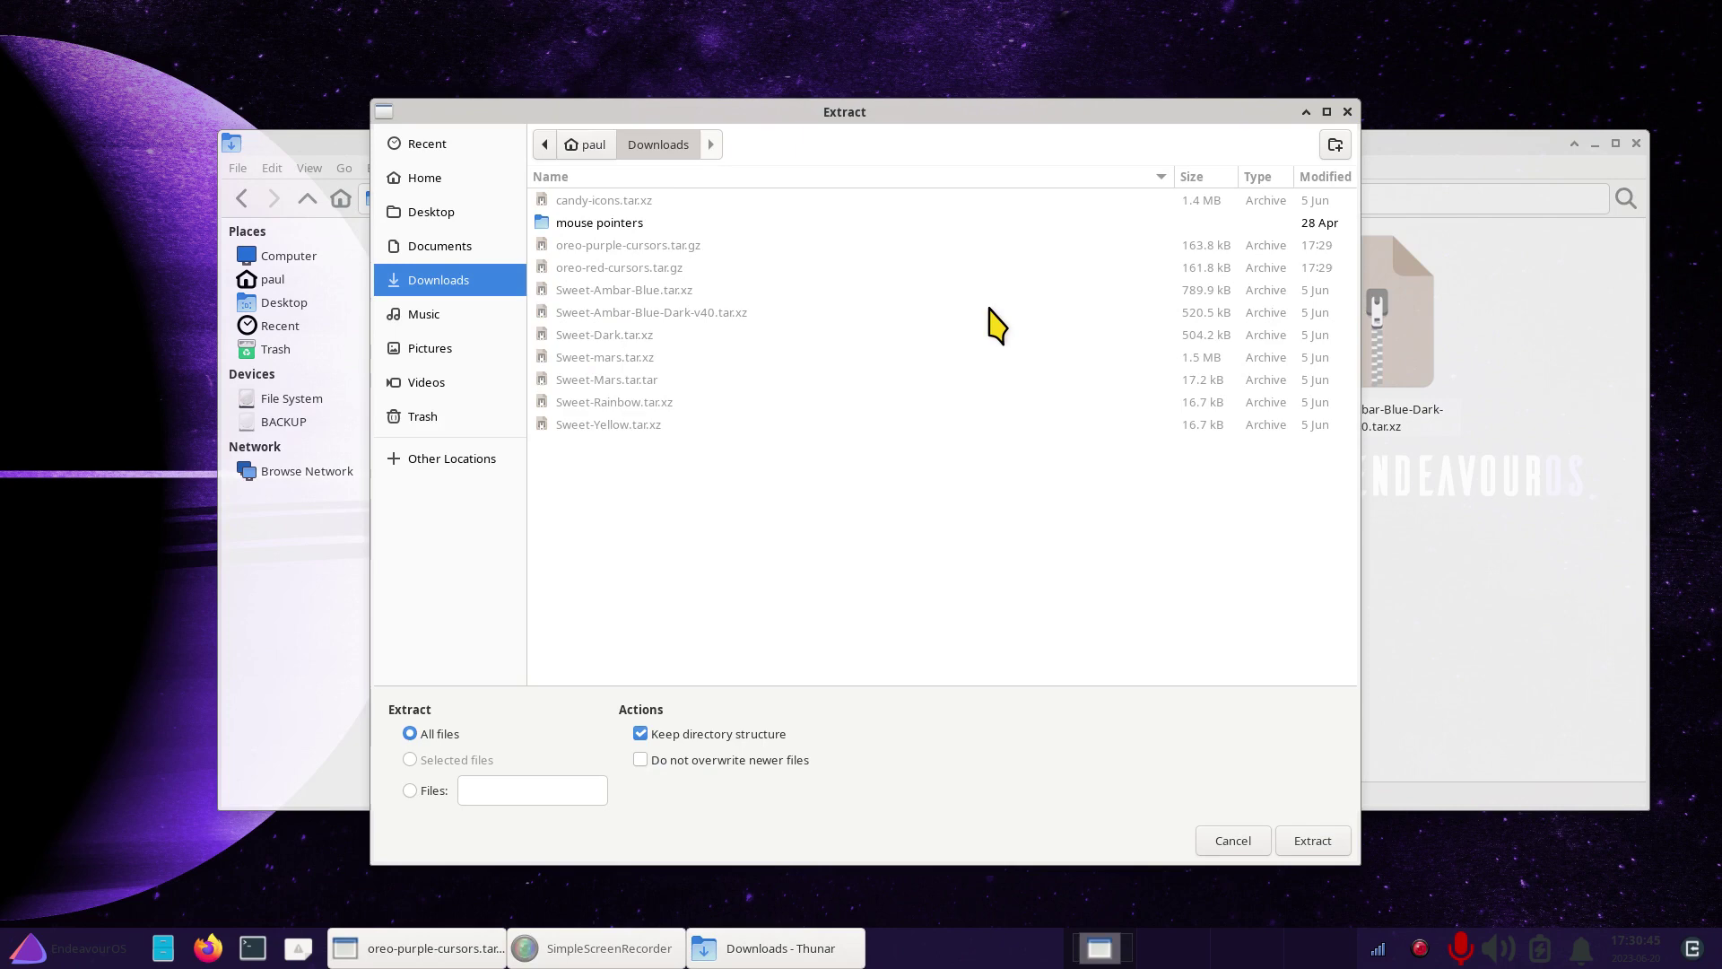
{"action": "left_click", "coordinate": [1314, 839]}
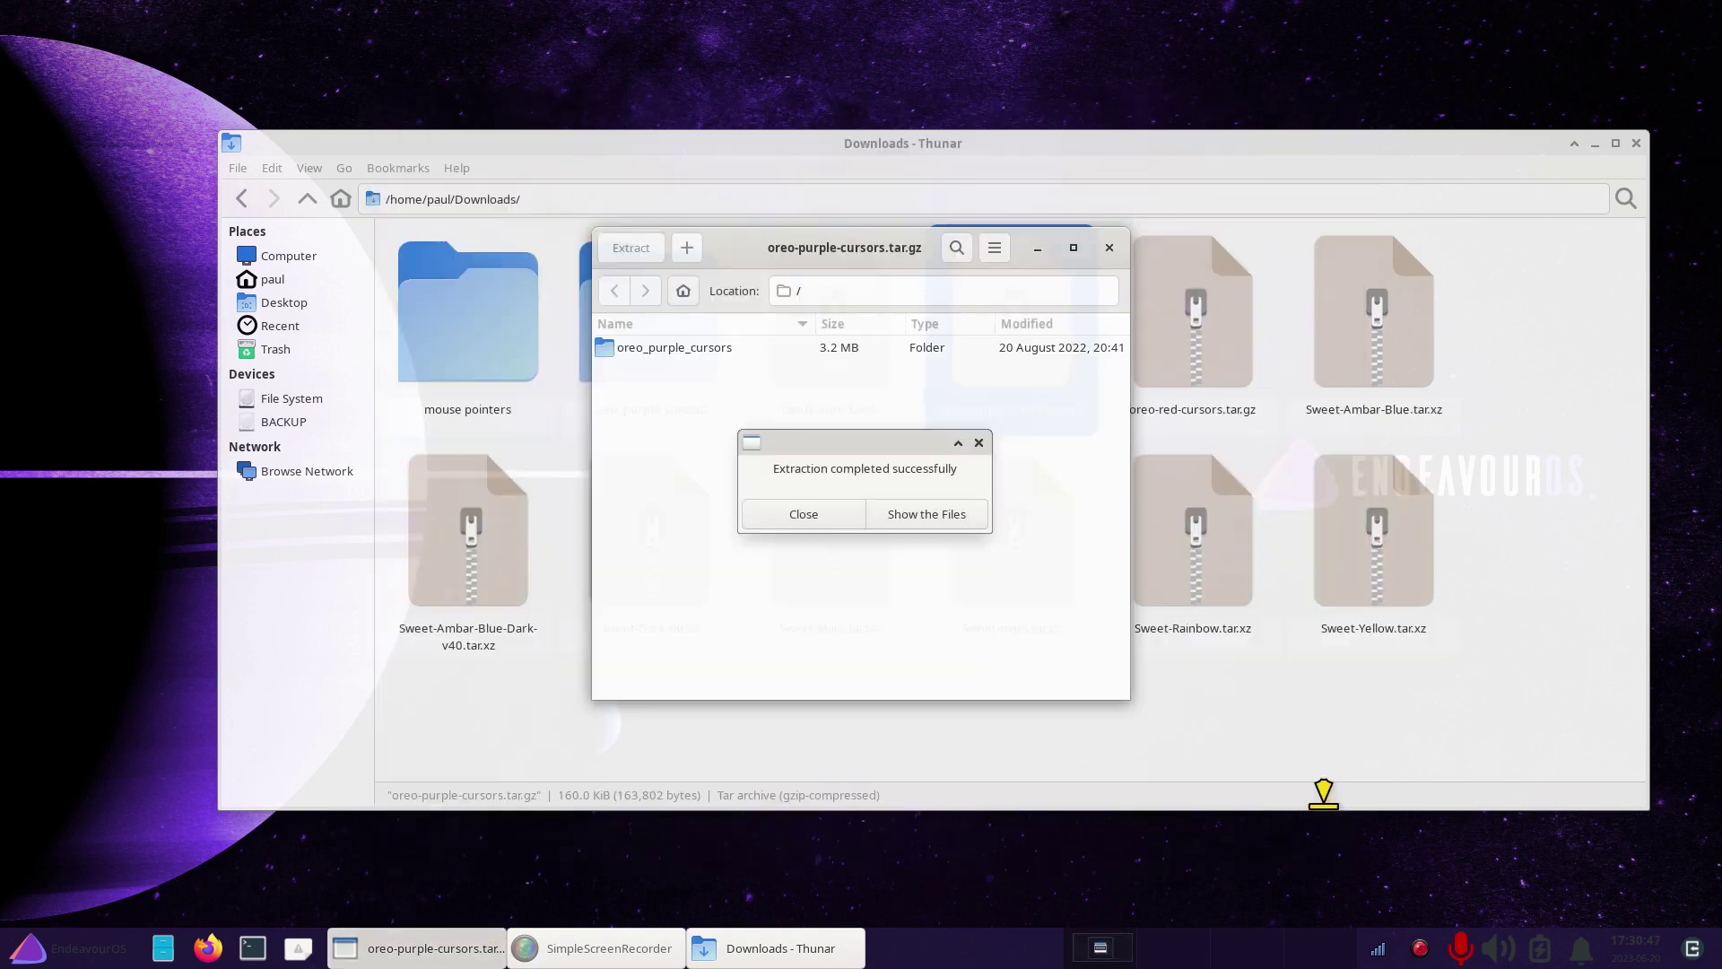
{"action": "left_click", "coordinate": [848, 507]}
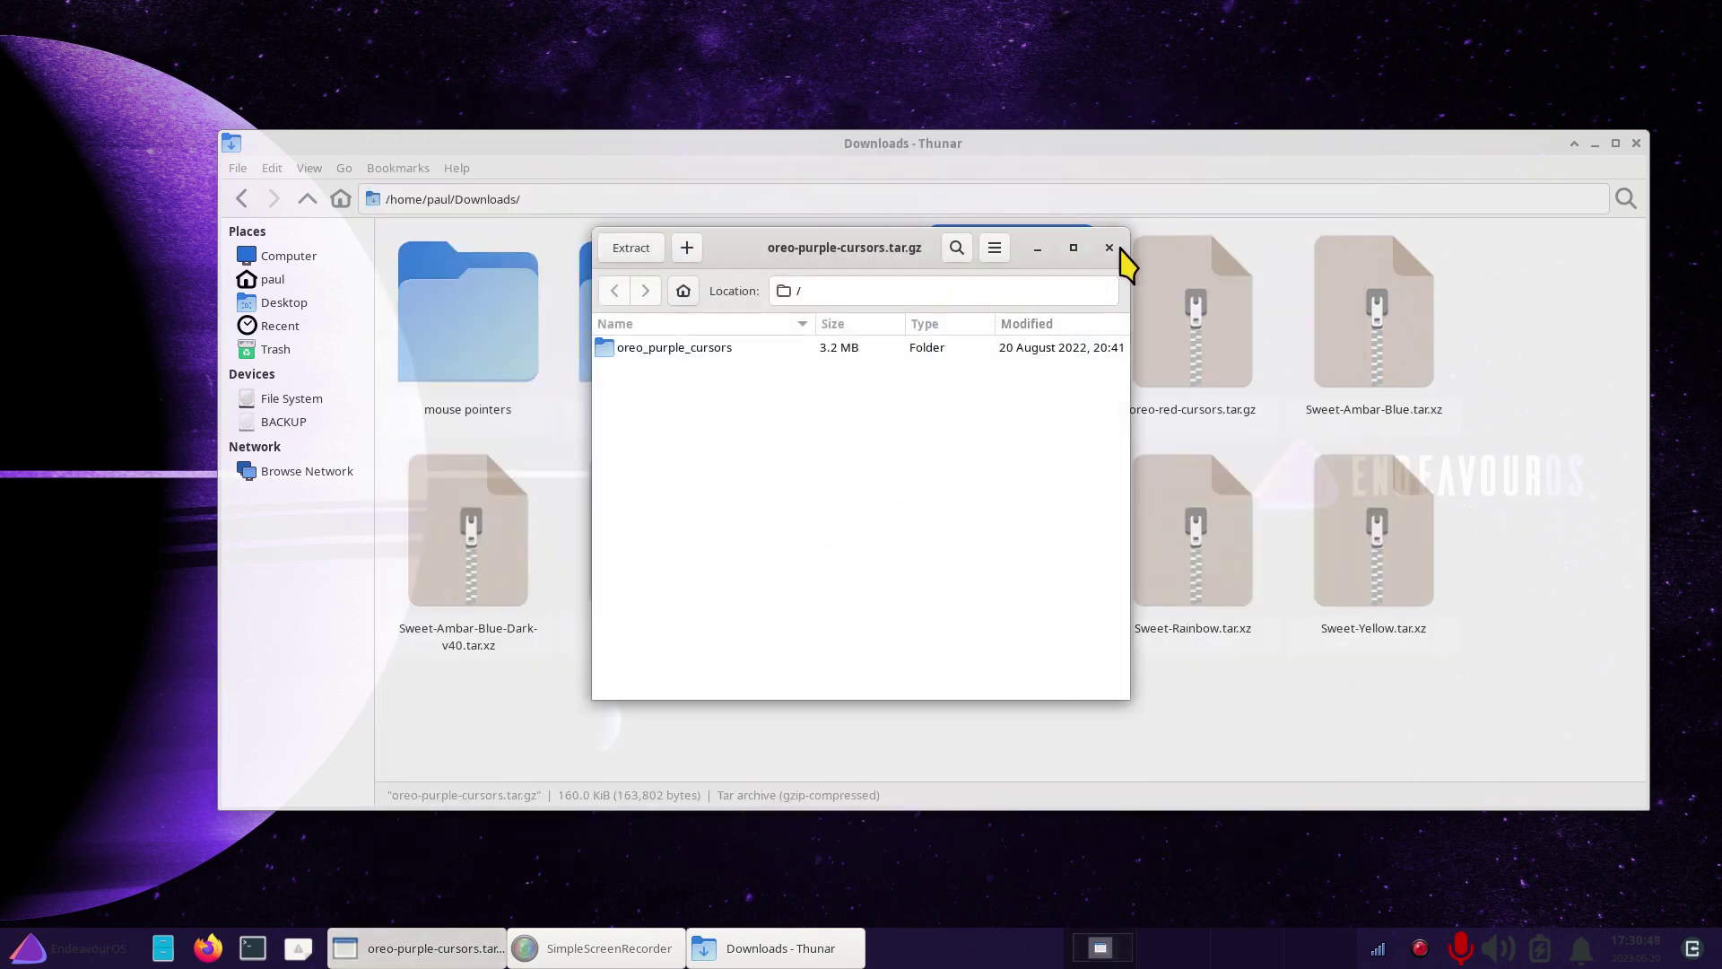
{"action": "left_click", "coordinate": [1110, 248]}
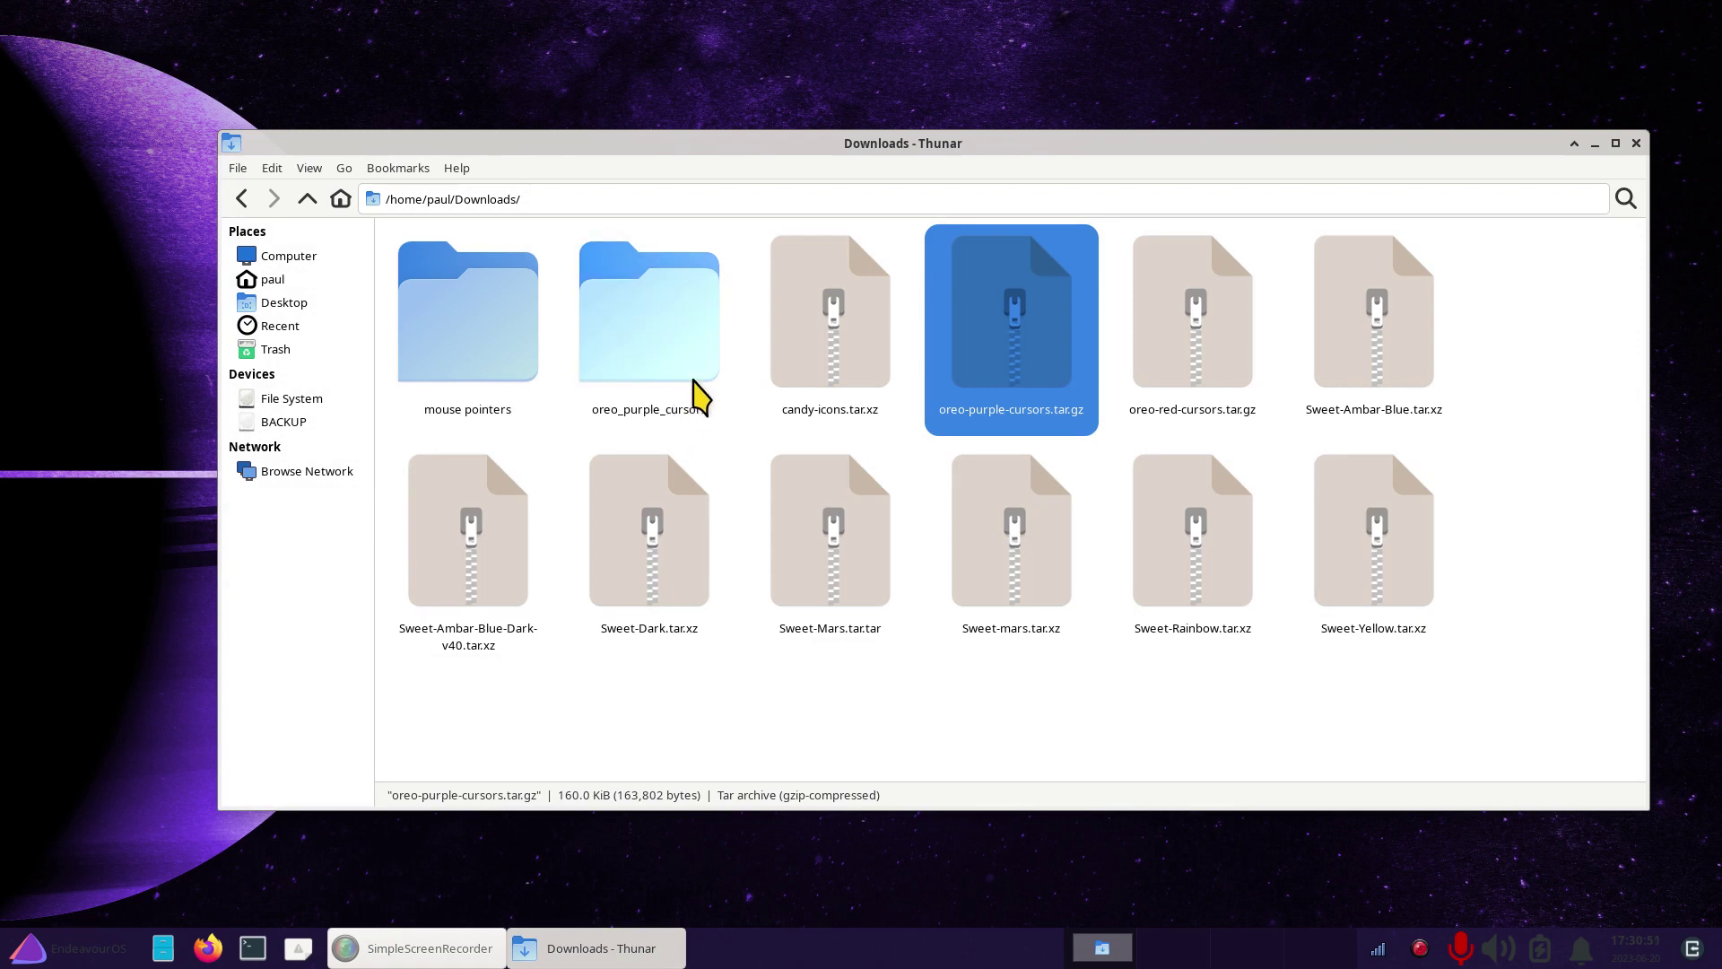
{"action": "double_click", "coordinate": [668, 338]}
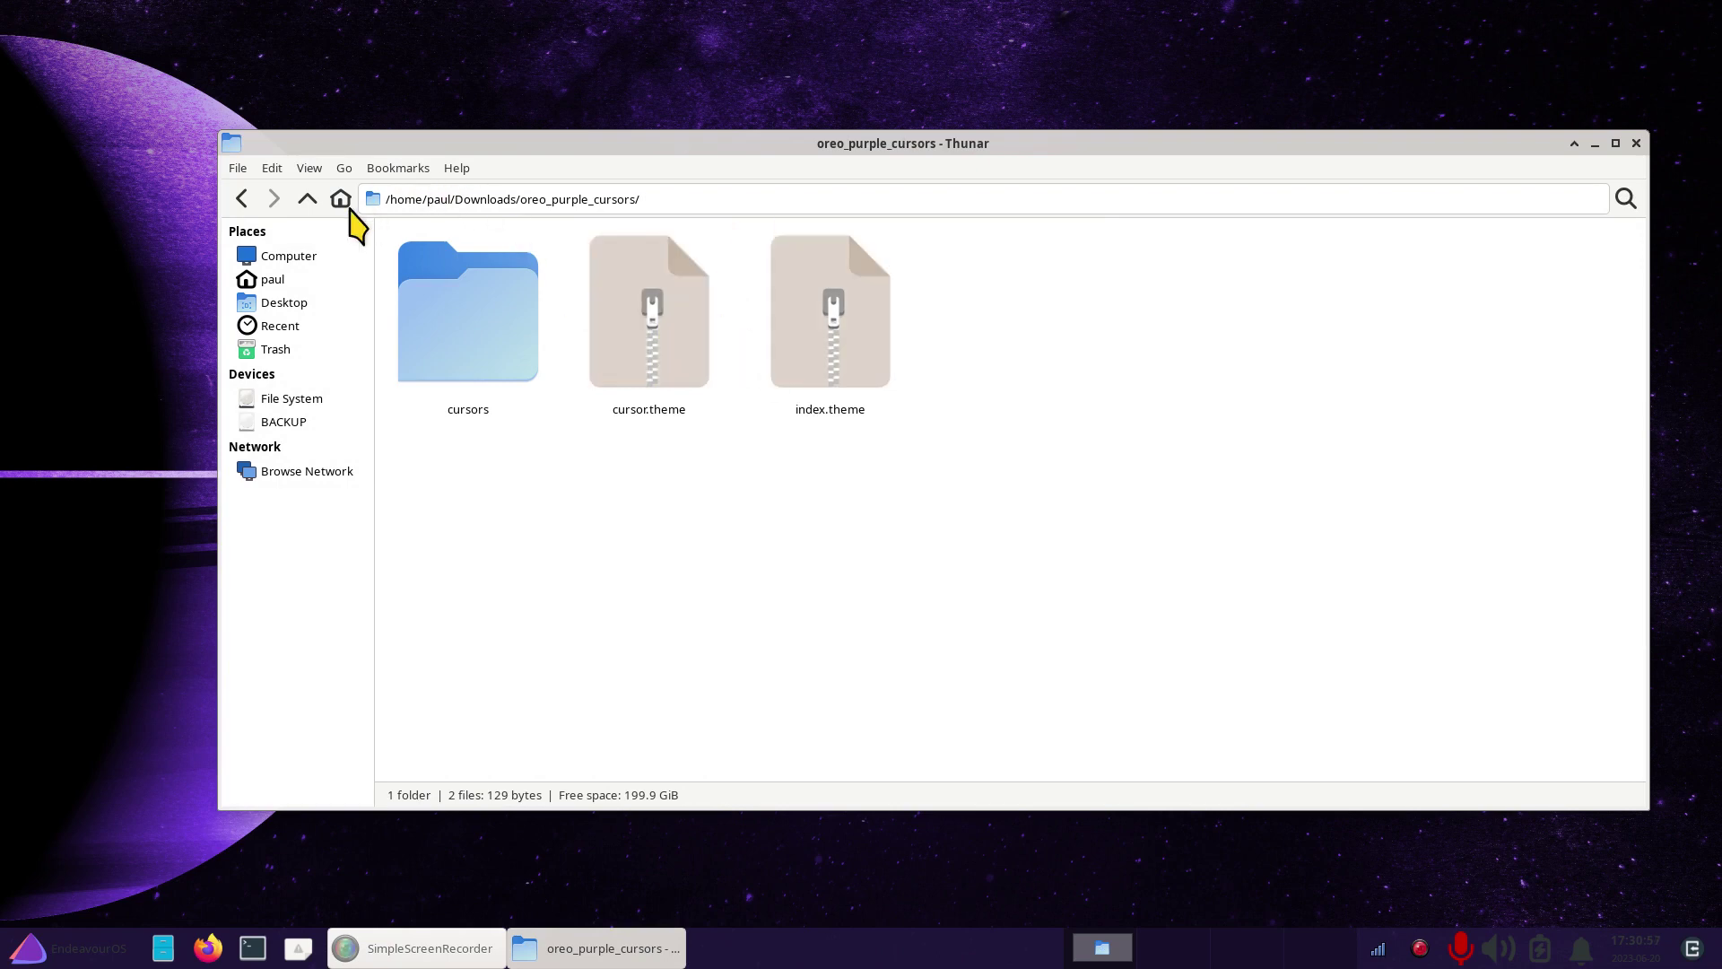
{"action": "left_click", "coordinate": [308, 201]}
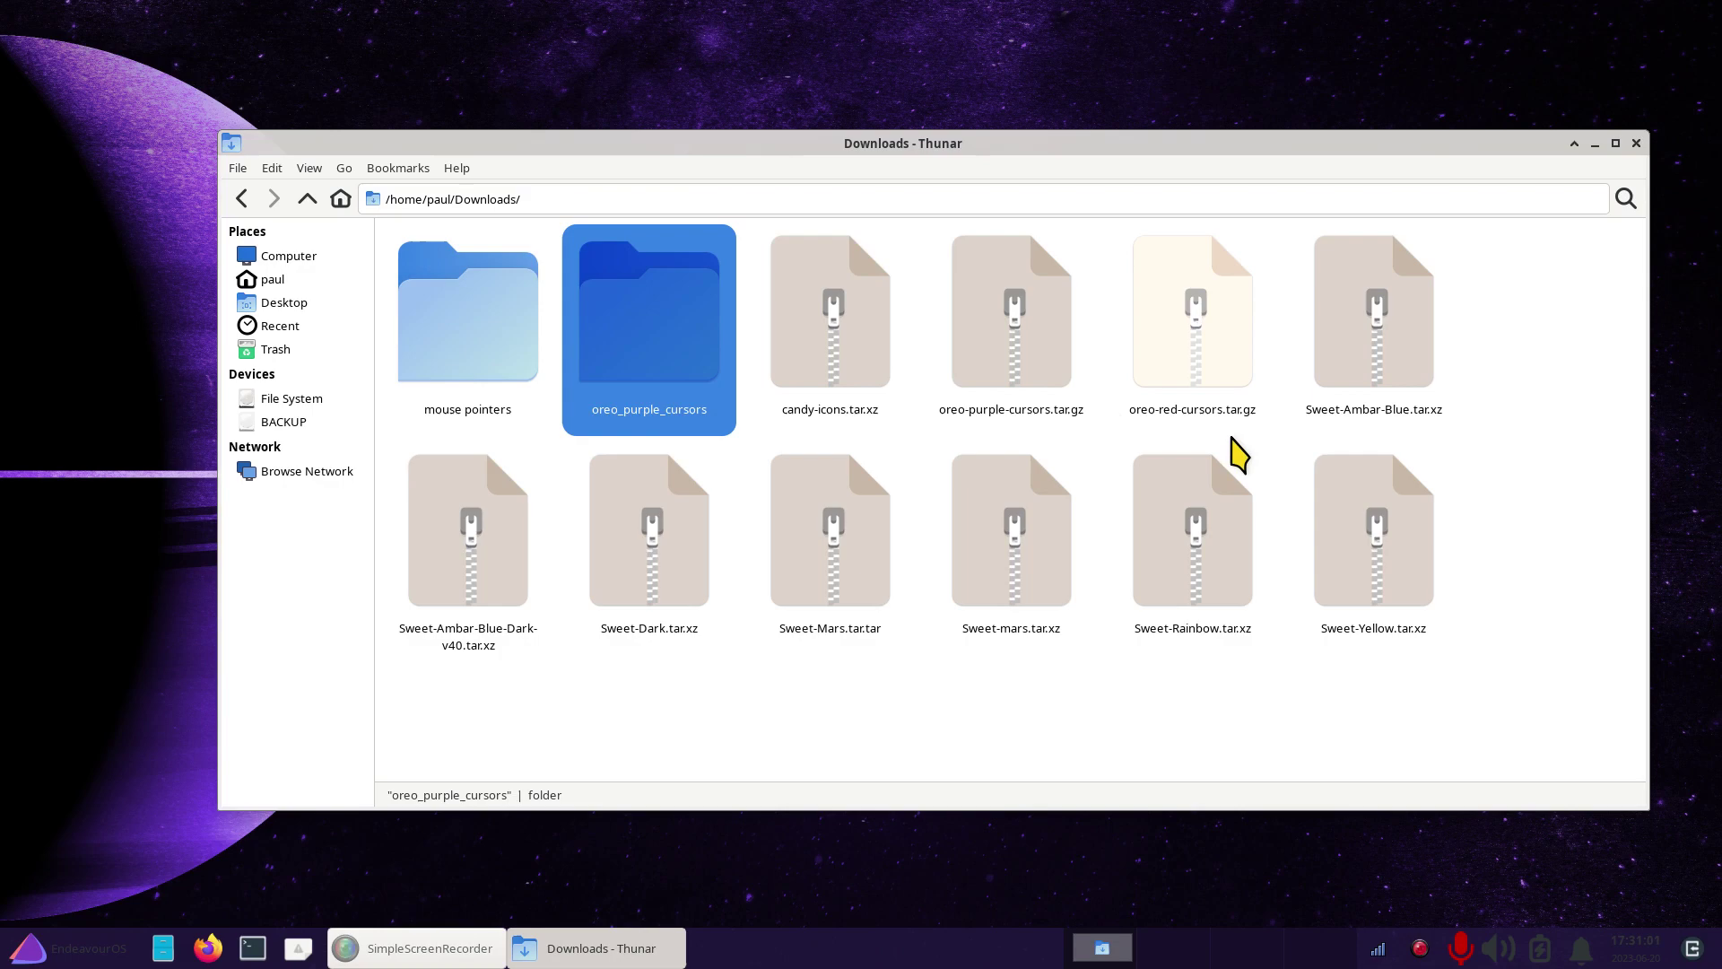
- Extract oreo-red-cursors into Downloads the same way and close Archive Manager
{"action": "left_click", "coordinate": [1198, 332]}
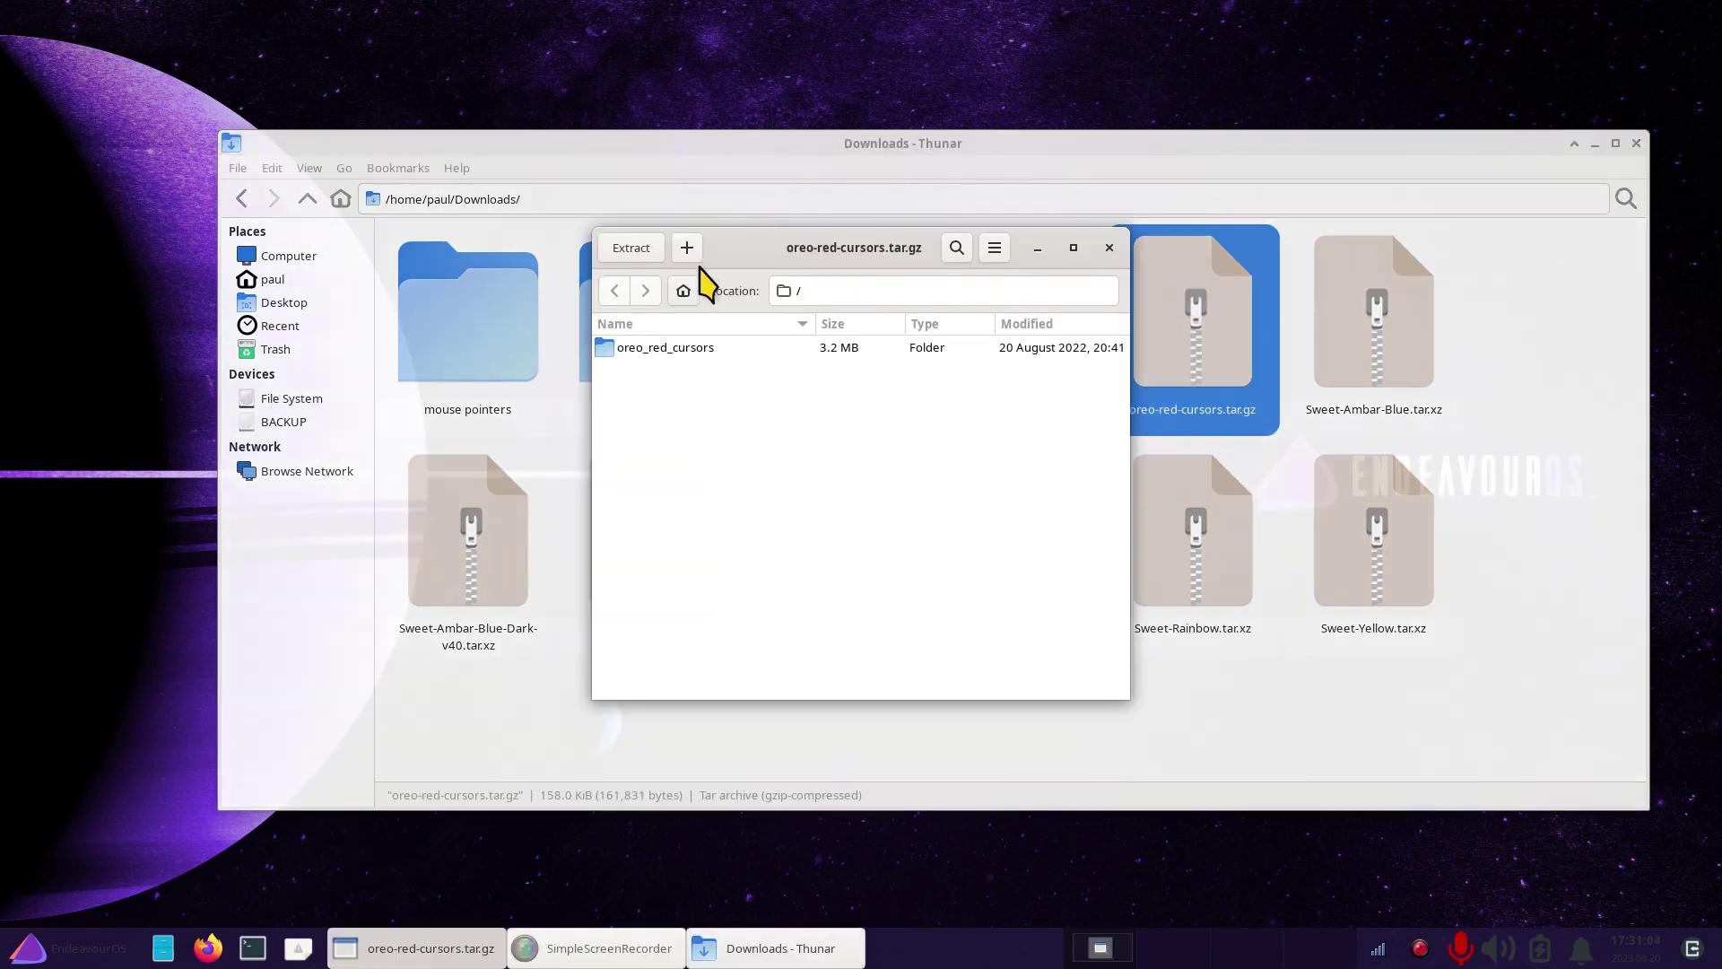
{"action": "left_click", "coordinate": [630, 247]}
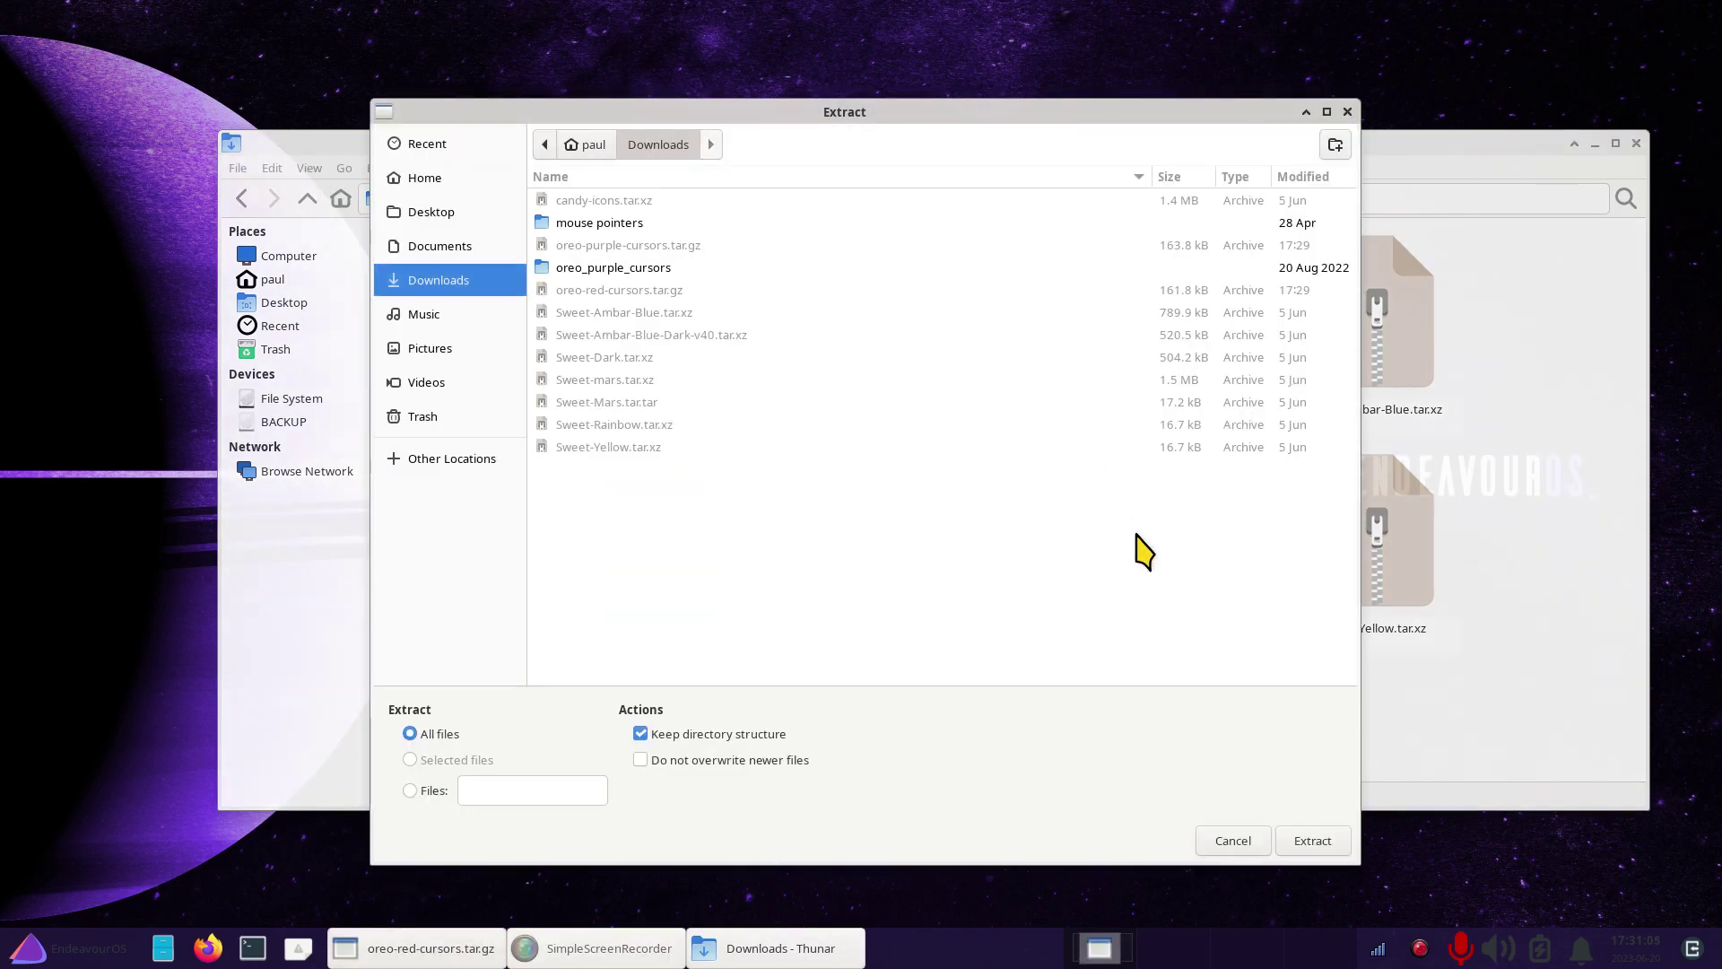
{"action": "left_click", "coordinate": [1312, 840]}
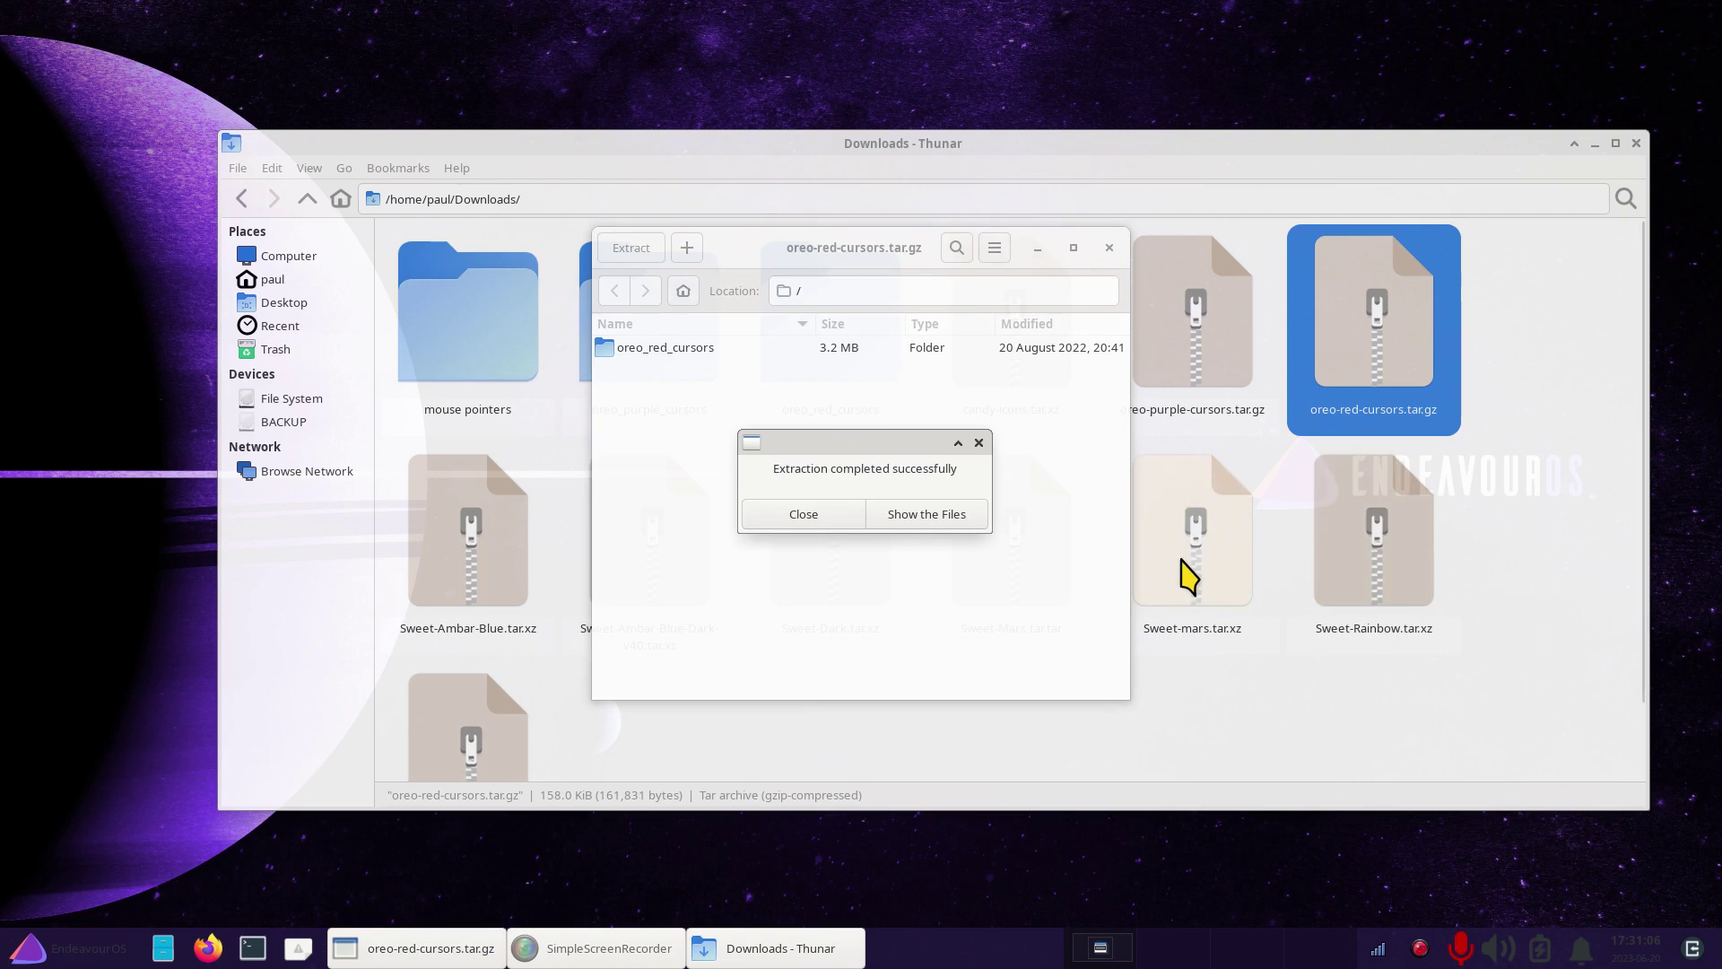
{"action": "left_click", "coordinate": [805, 524]}
{"action": "left_click", "coordinate": [1109, 248]}
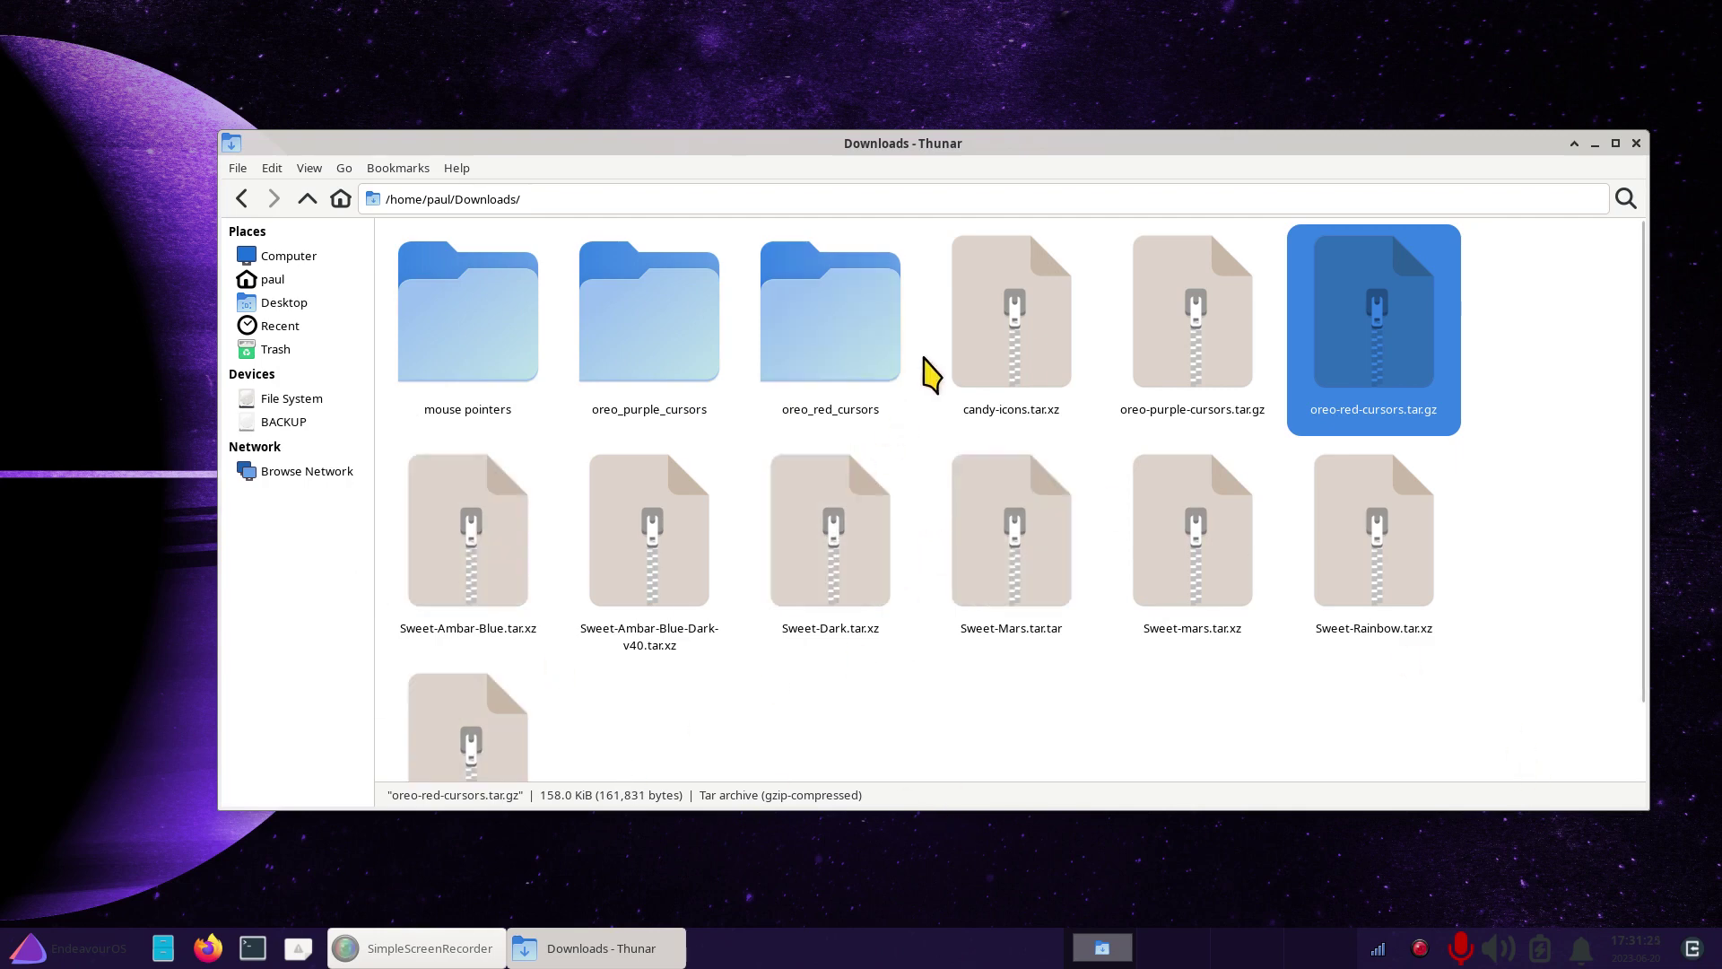
- Copy the oreo_purple_cursors and oreo_red_cursors folders from Downloads, then go to /home/paul
{"action": "left_click_drag", "start_coordinate": [927, 261], "coordinate": [971, 305]}
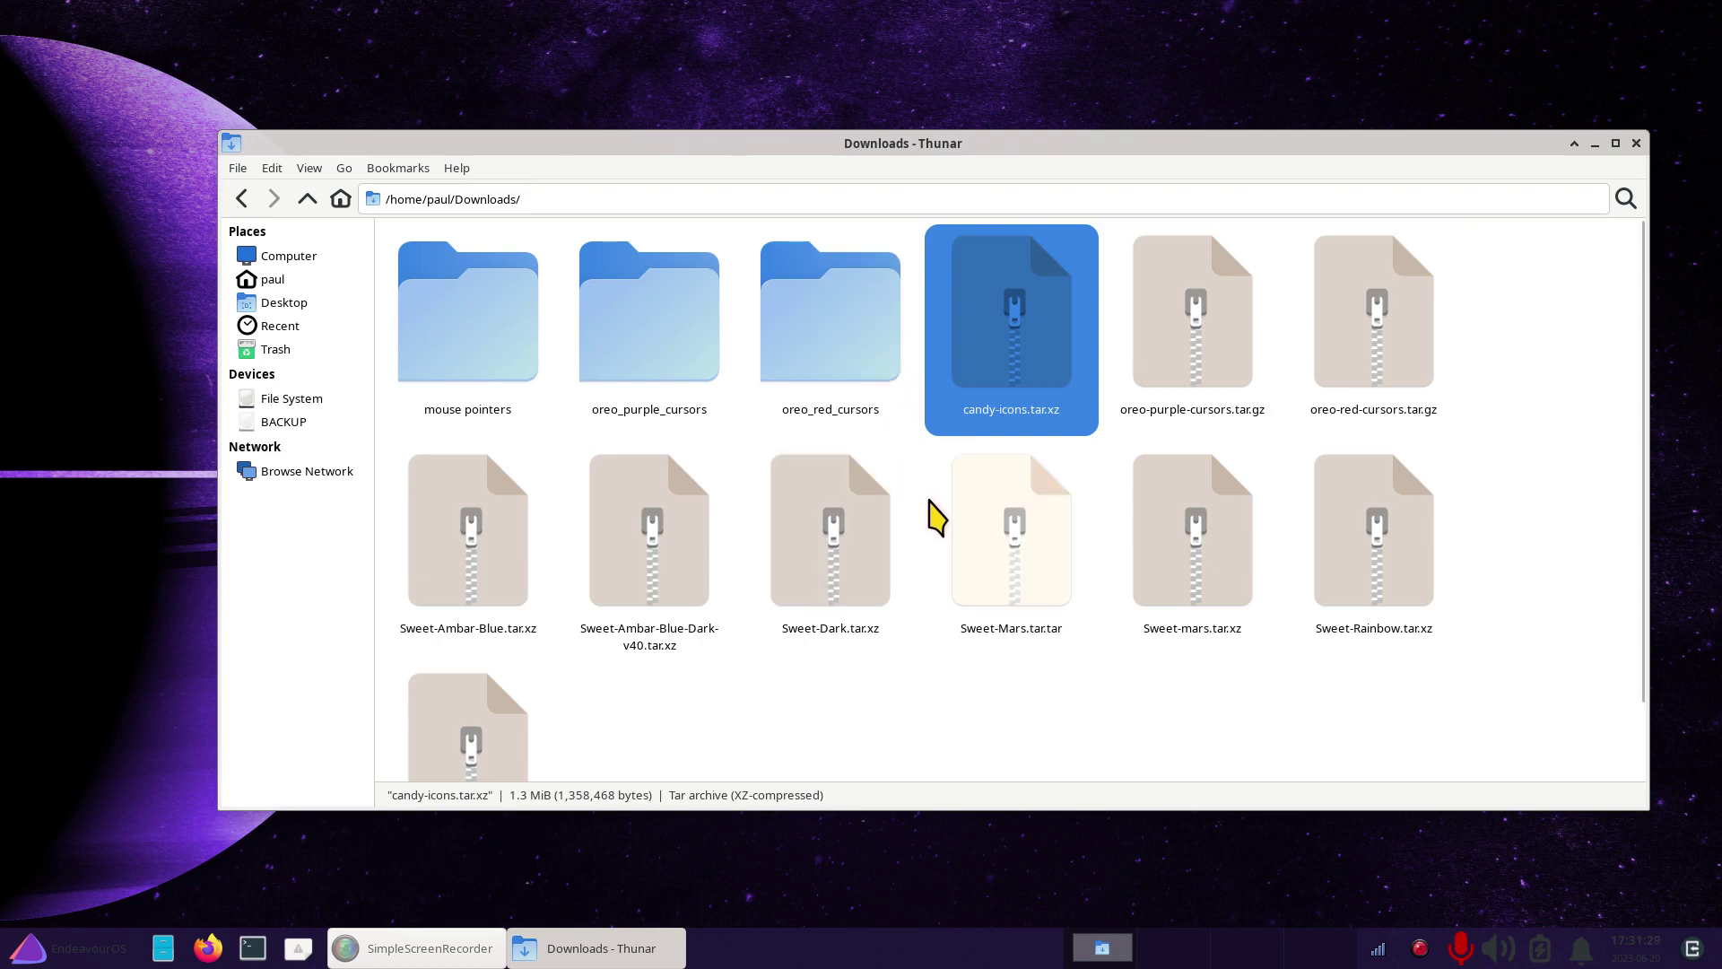
{"action": "scroll", "coordinate": [935, 516], "scroll_direction": "down", "scroll_amount": 2}
{"action": "left_click", "coordinate": [922, 666]}
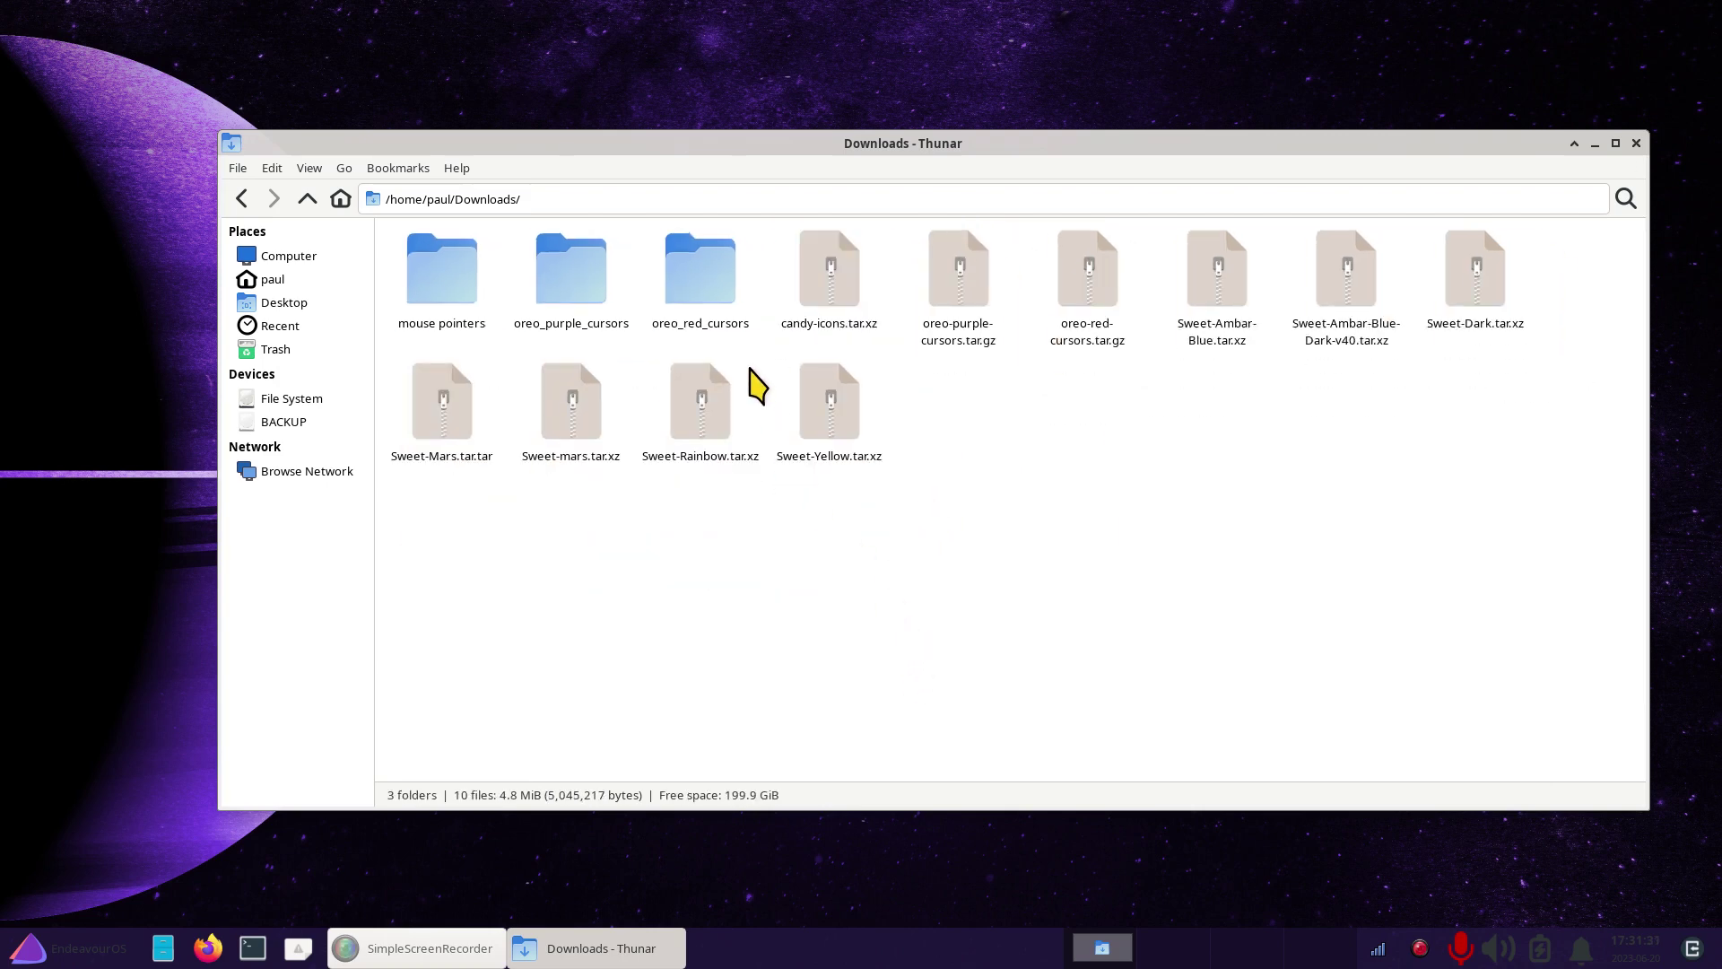
{"action": "left_click_drag", "start_coordinate": [772, 219], "coordinate": [574, 296]}
{"action": "right_click", "coordinate": [568, 278]}
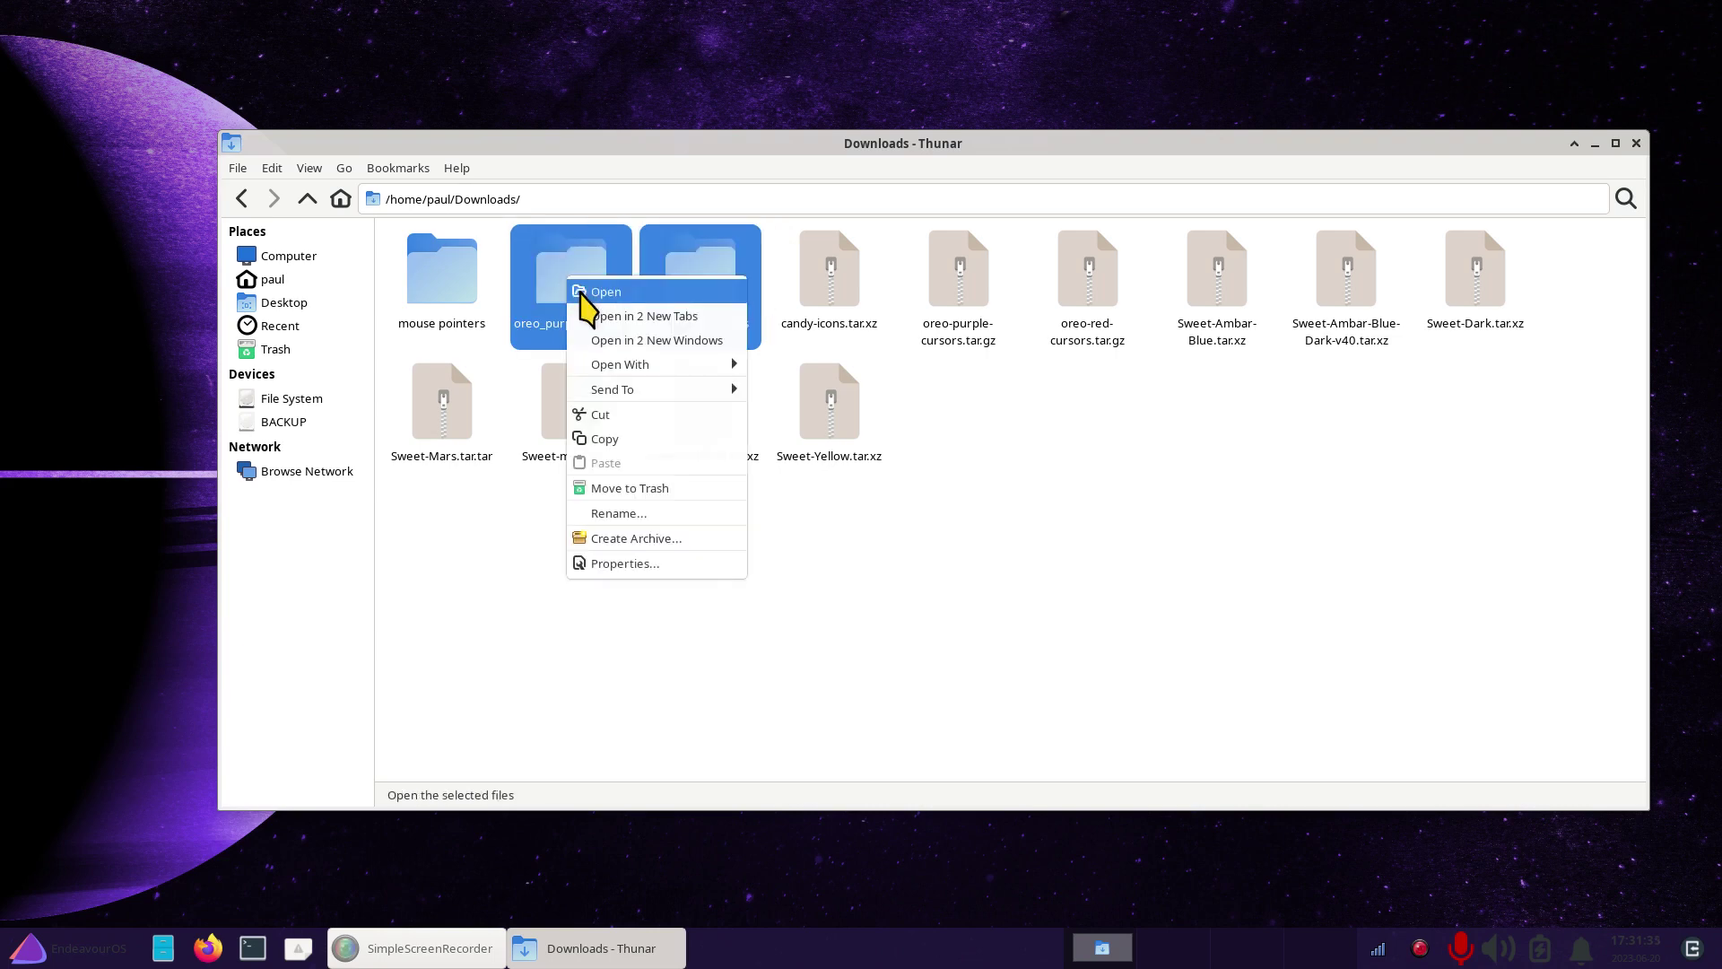
{"action": "left_click", "coordinate": [644, 438]}
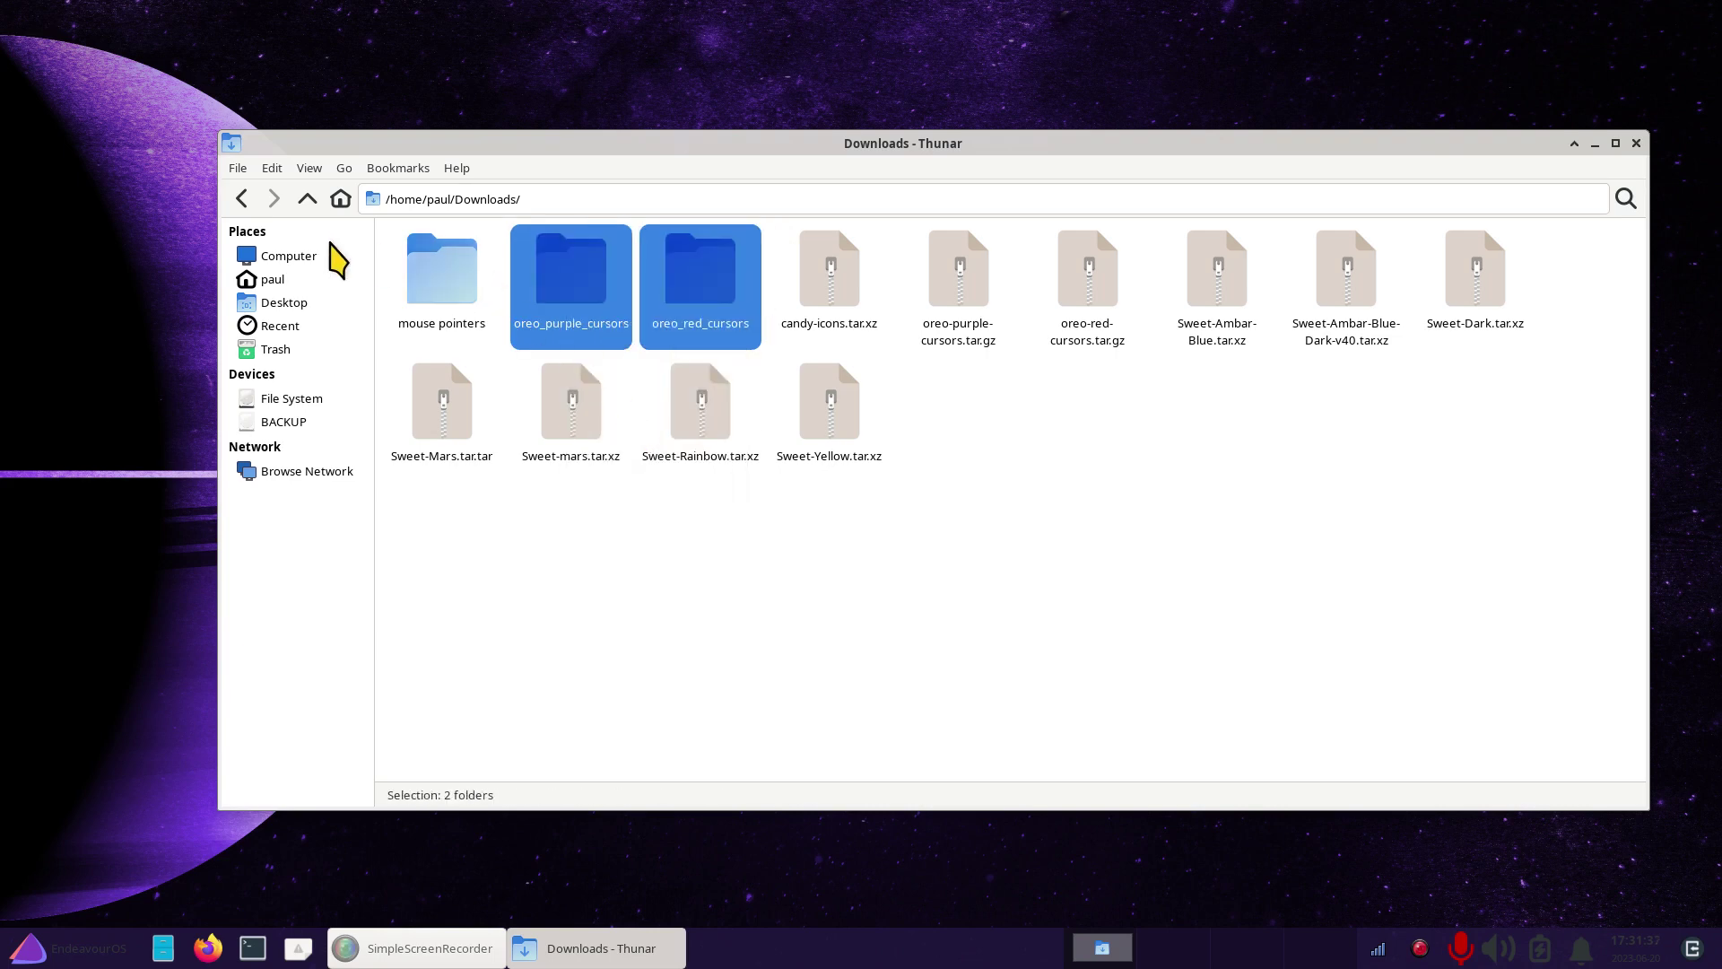
{"action": "left_click", "coordinate": [276, 284]}
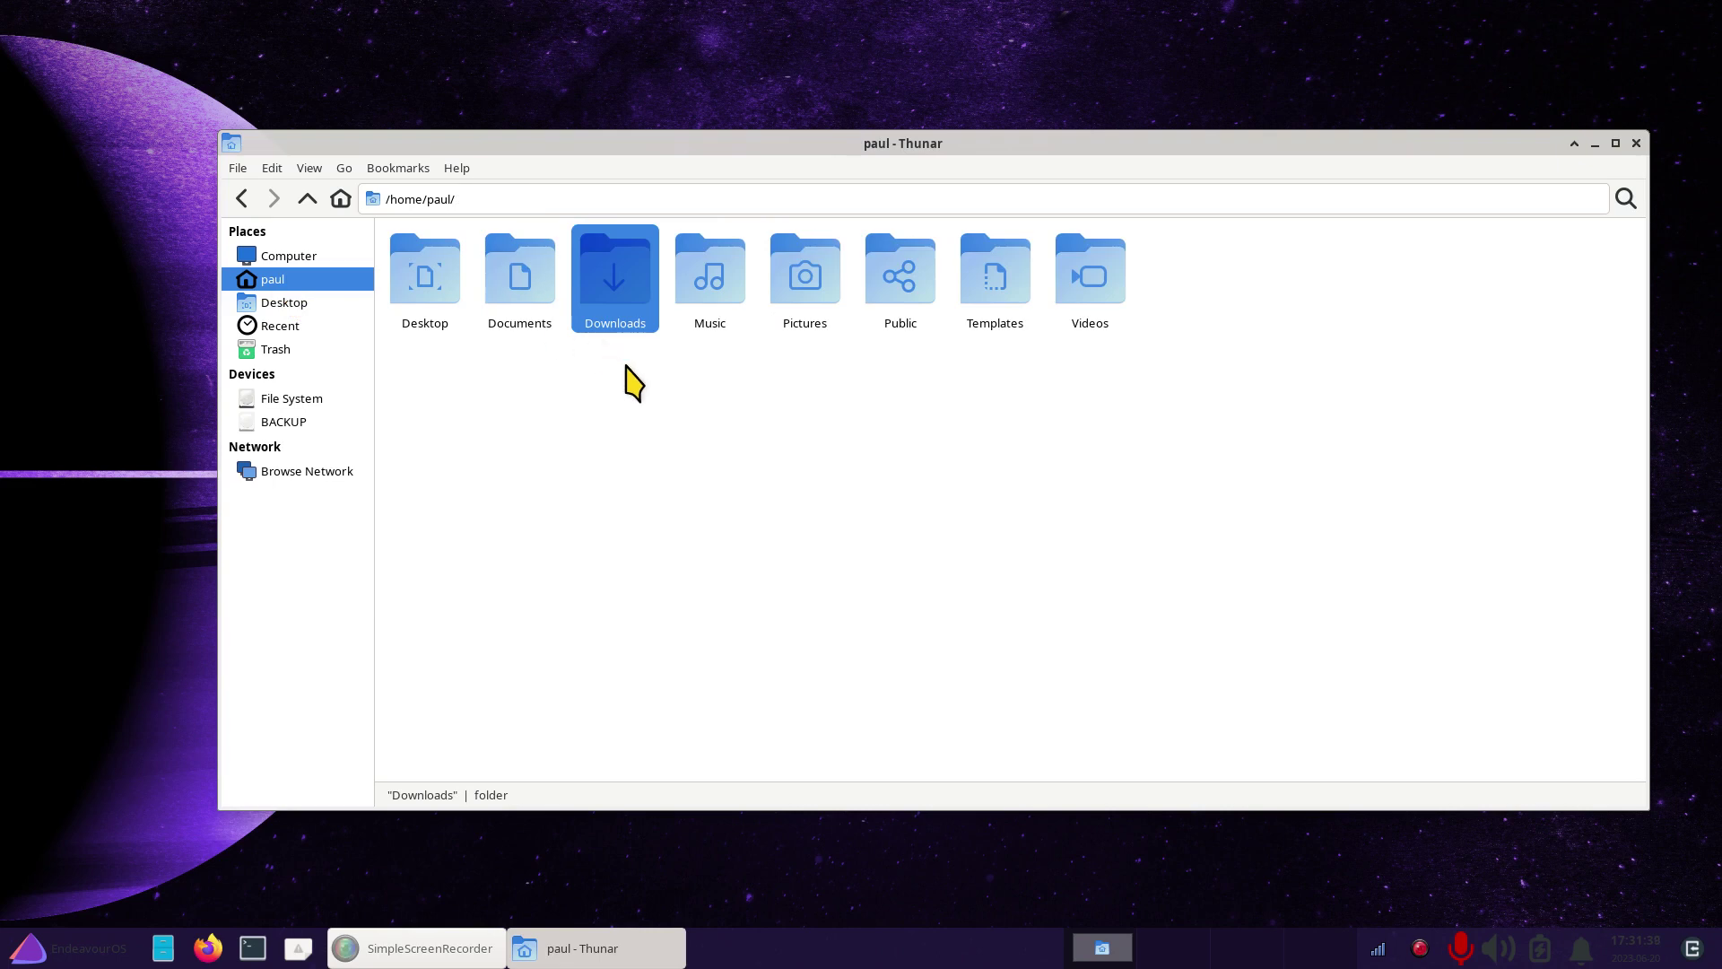
- Show hidden files and try creating a .icons folder in home, dismissing the already-exists warning
{"action": "left_click", "coordinate": [631, 374]}
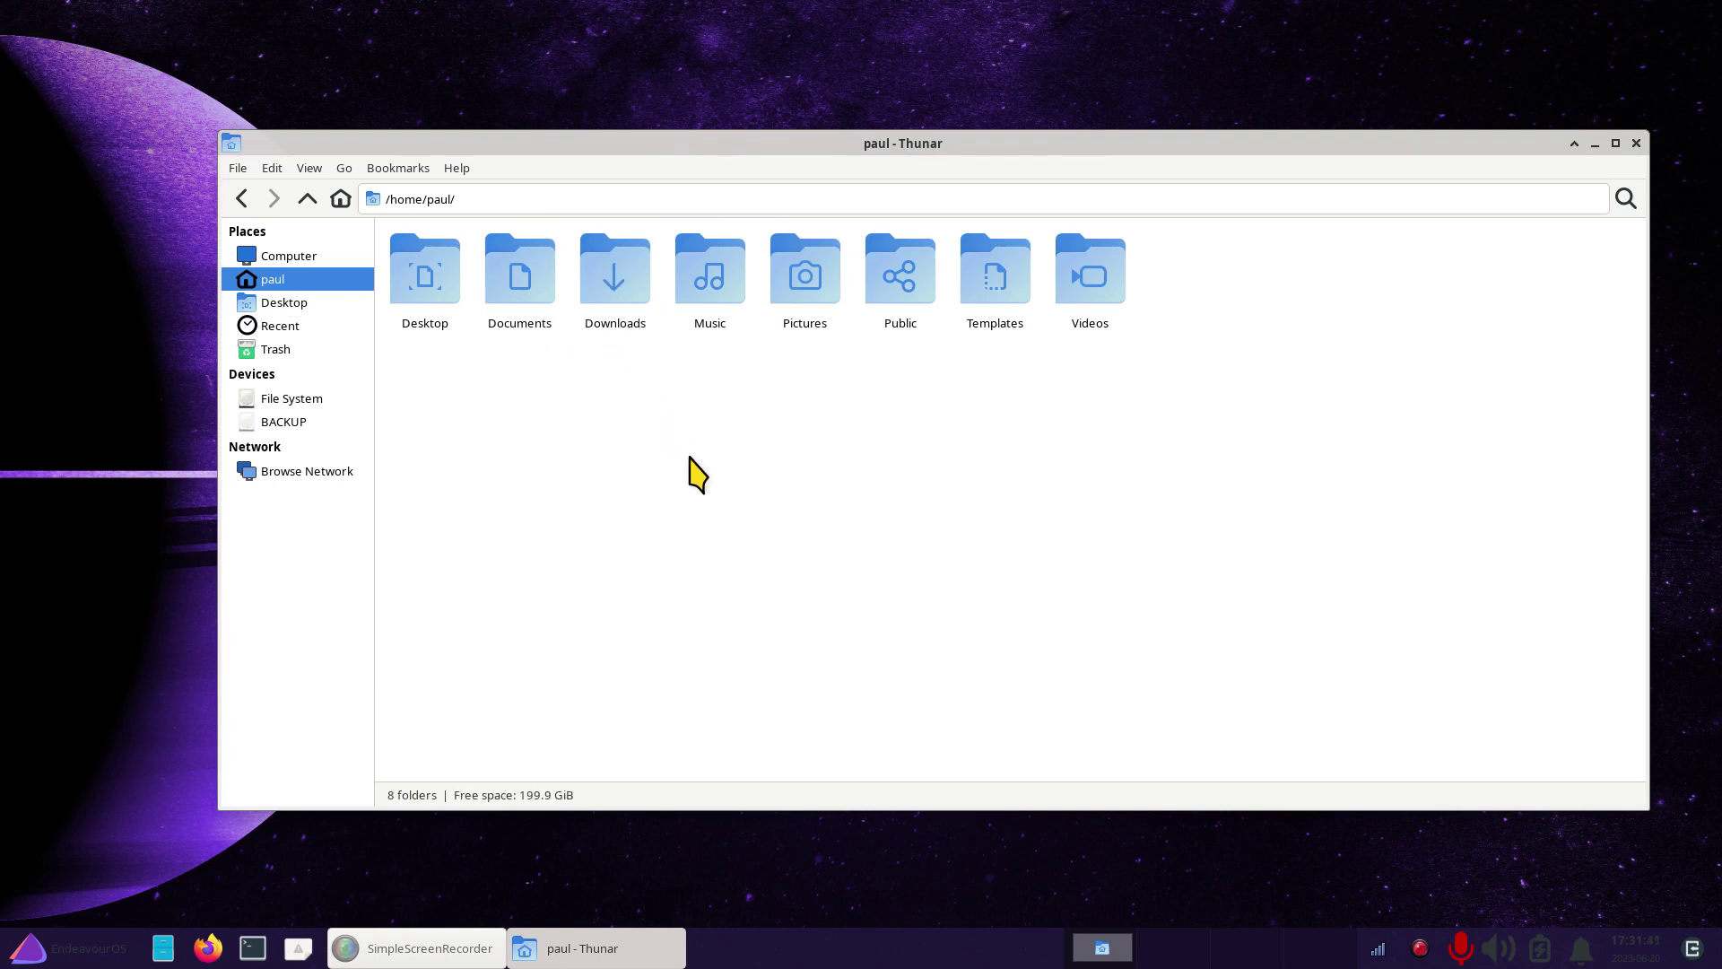
{"action": "key", "text": "ctrl+h"}
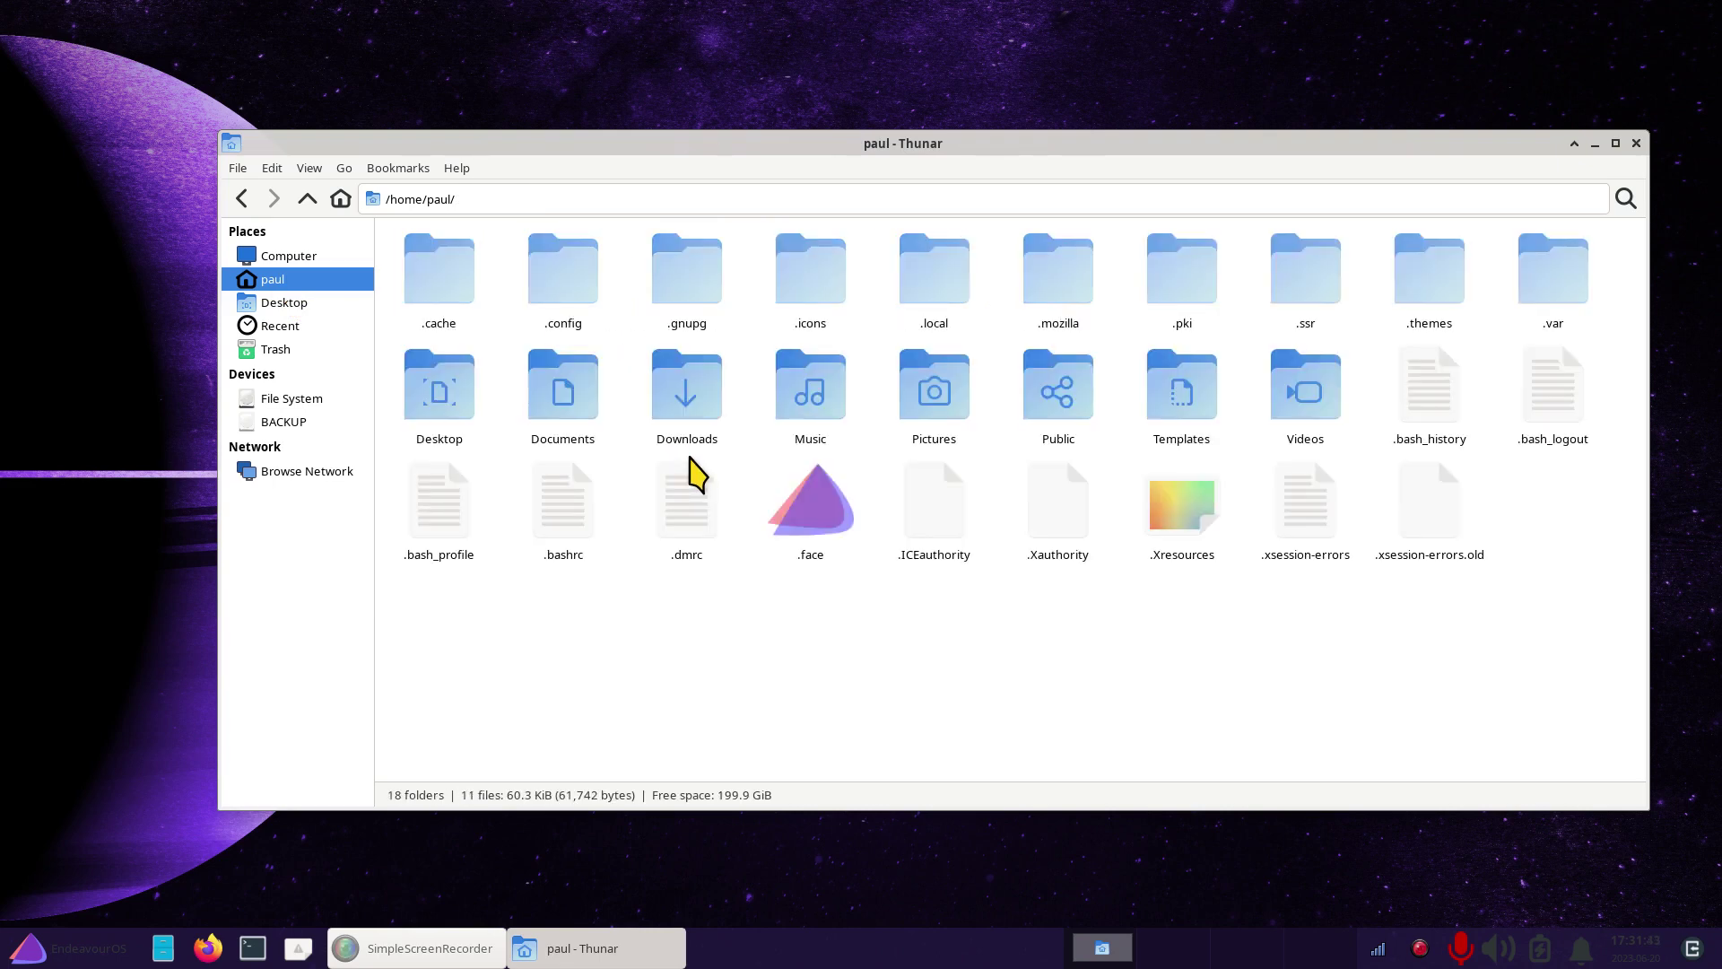
{"action": "left_click", "coordinate": [810, 293]}
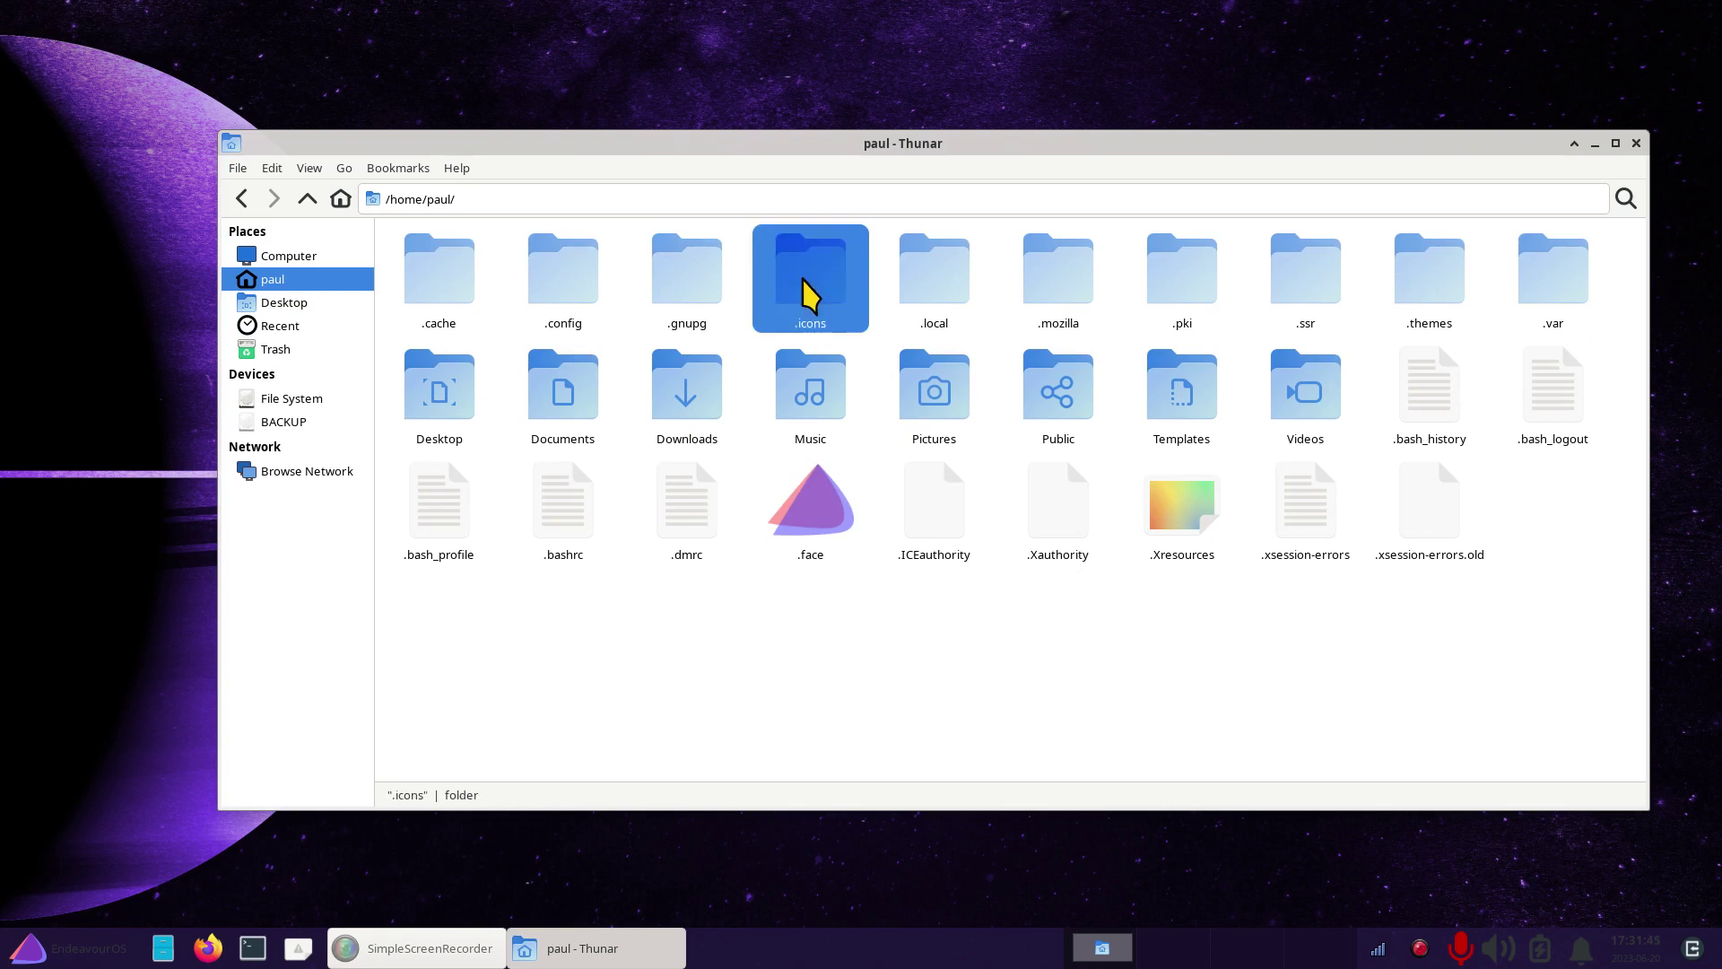
{"action": "right_click", "coordinate": [739, 645]}
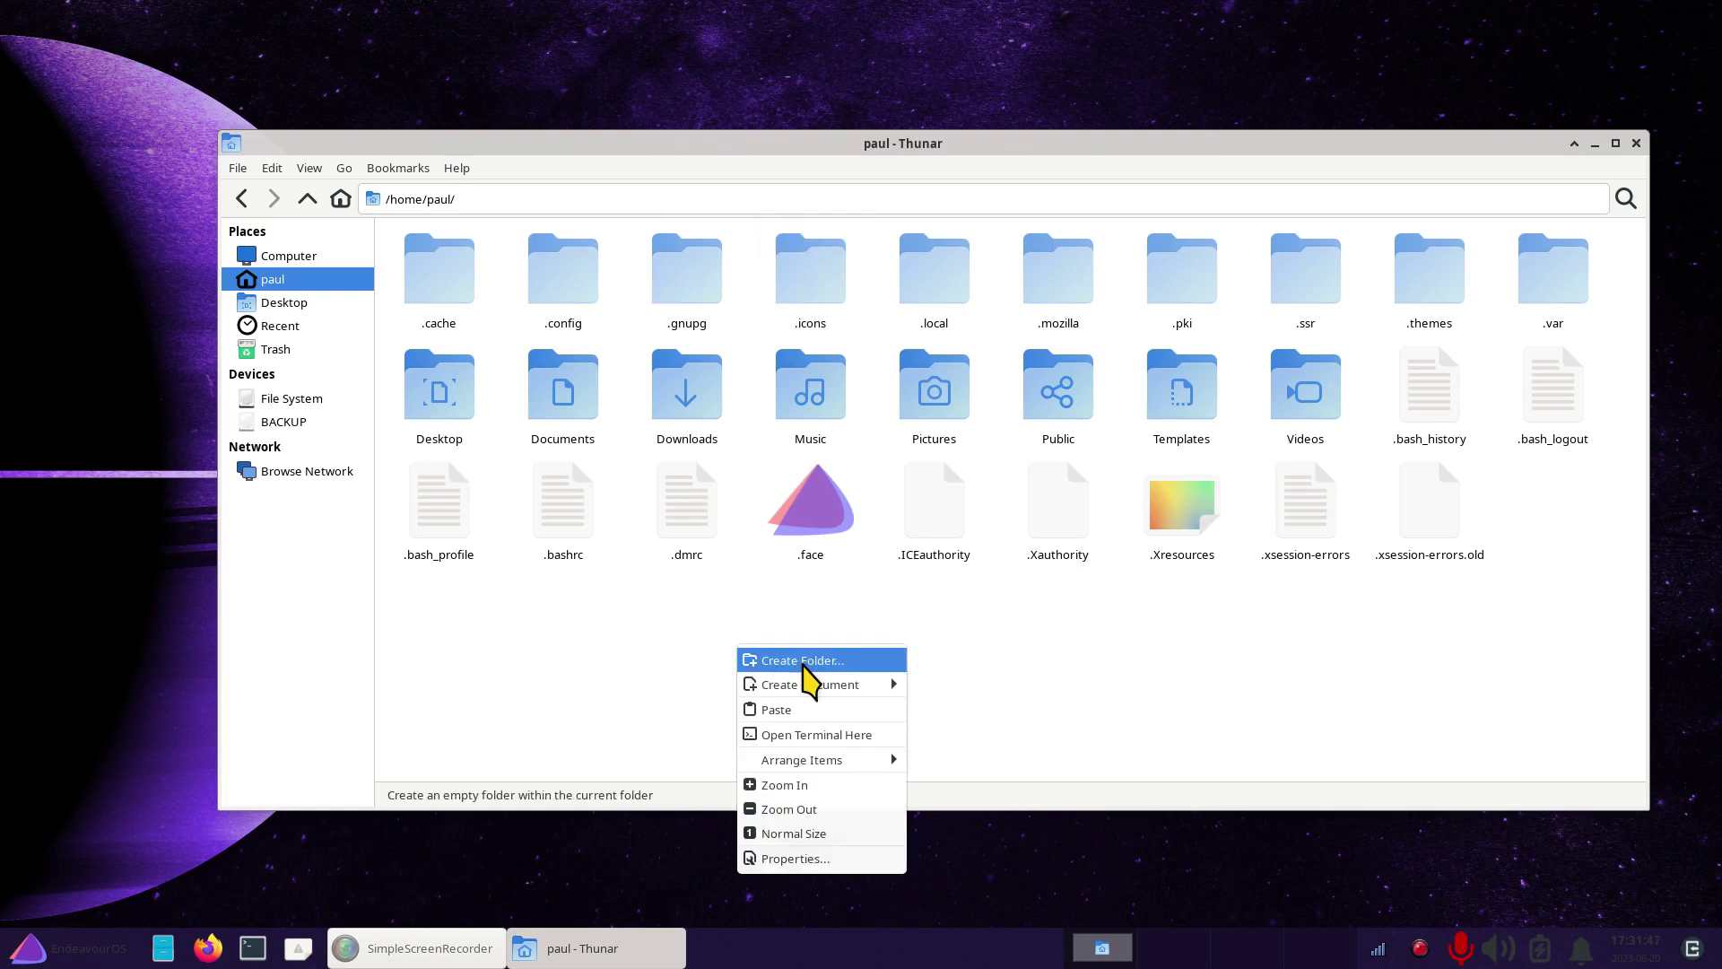
{"action": "left_click", "coordinate": [834, 664]}
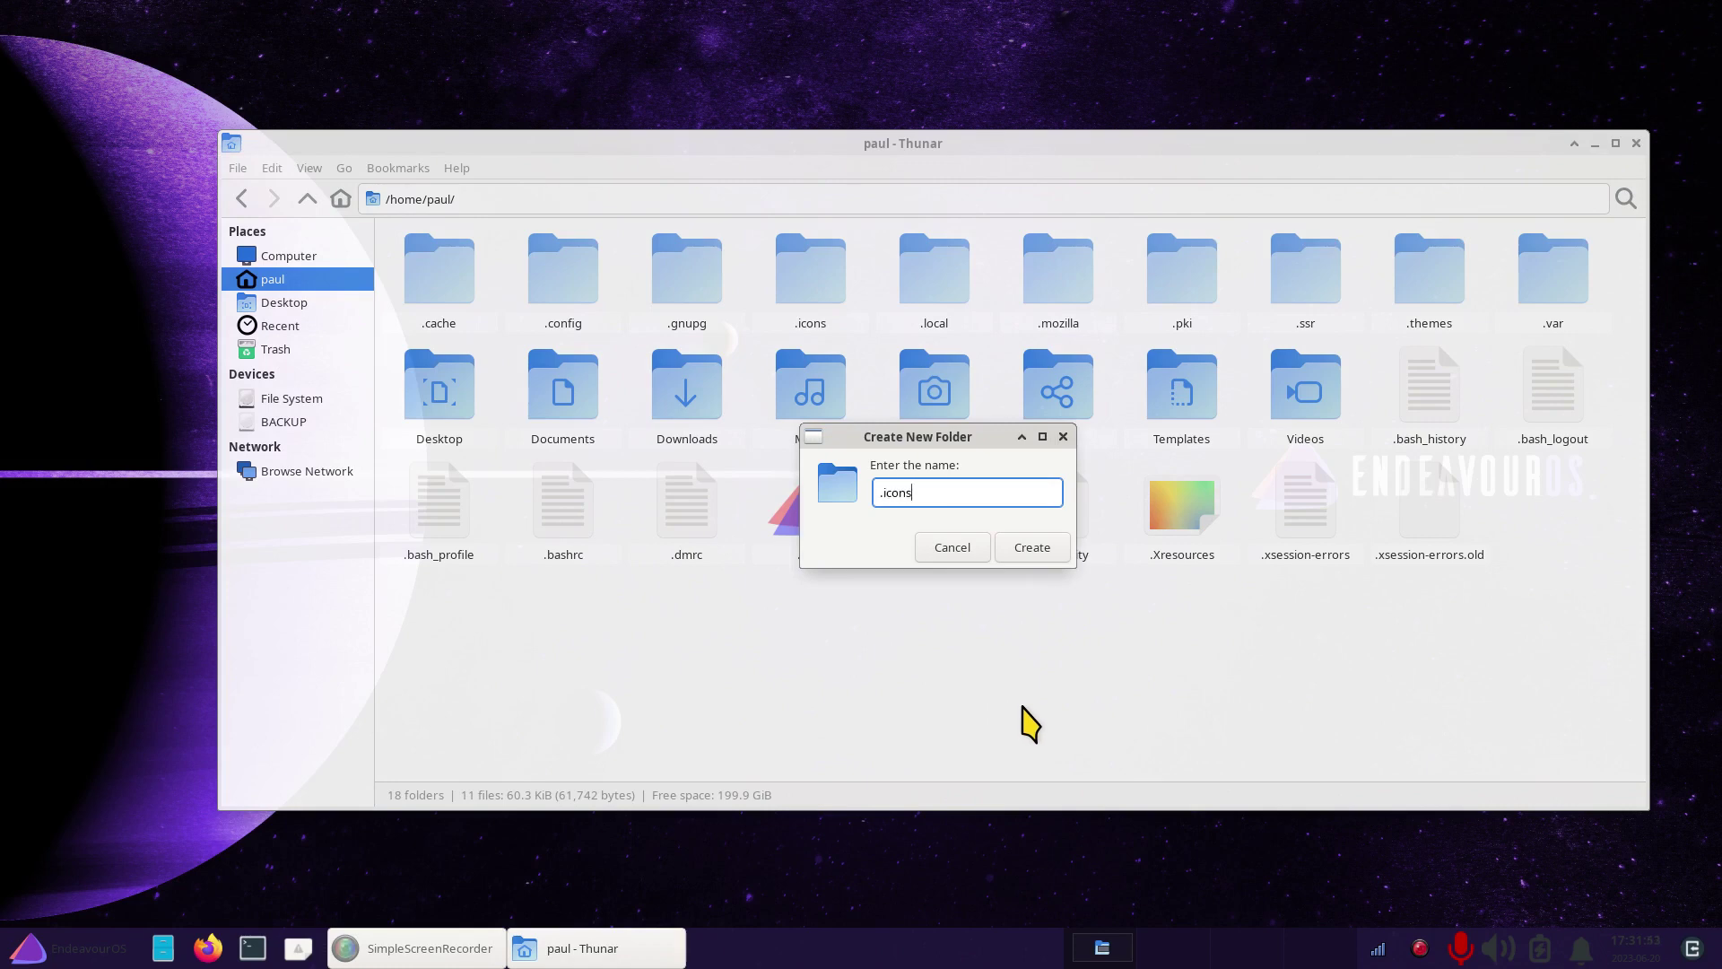
{"action": "left_click", "coordinate": [1032, 549]}
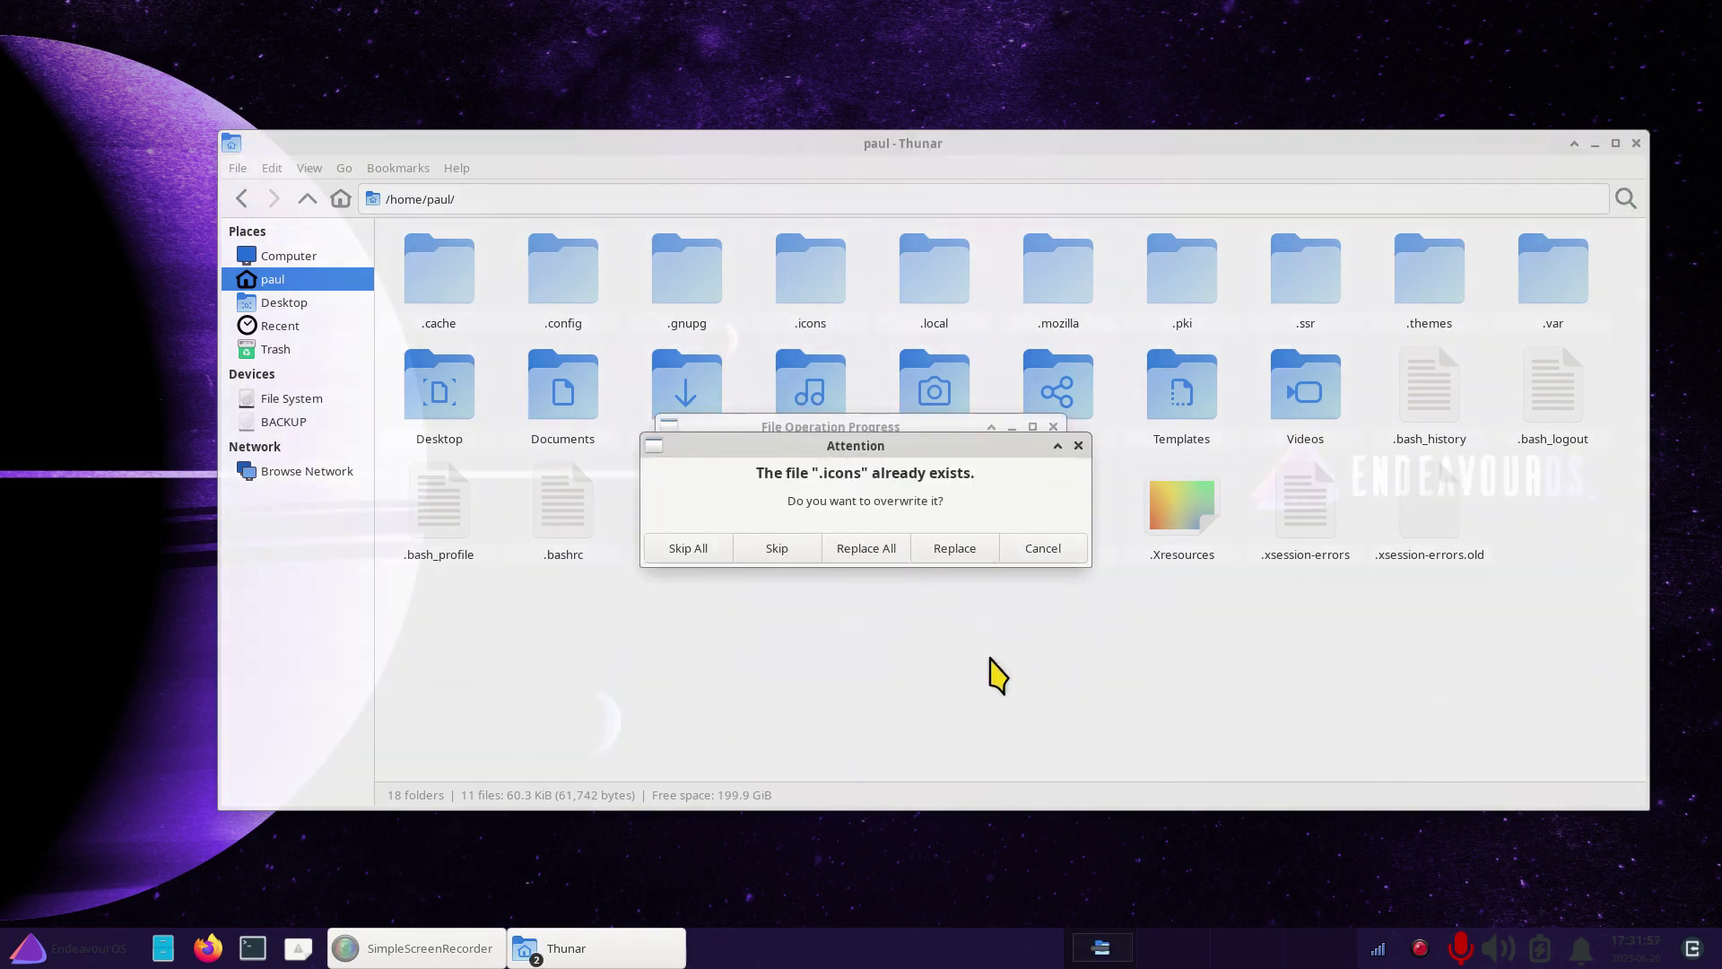
{"action": "left_click", "coordinate": [1080, 445]}
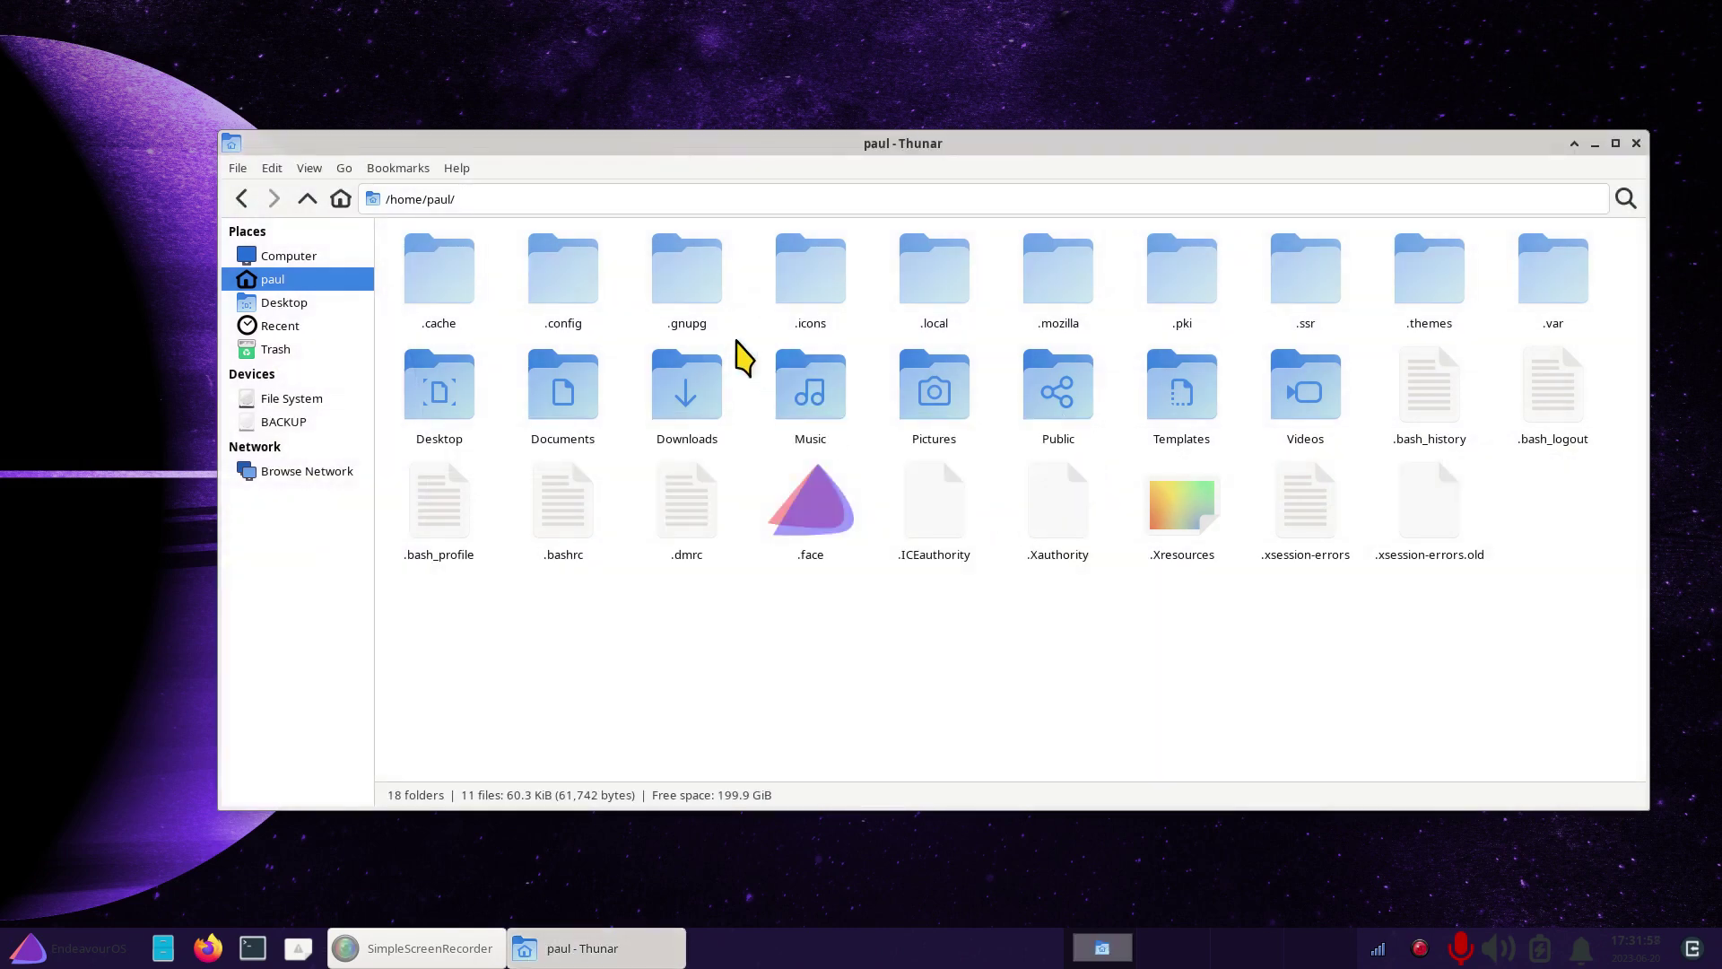
- Paste oreo_purple_cursors and oreo_red_cursors into the .icons folder
{"action": "double_click", "coordinate": [810, 280]}
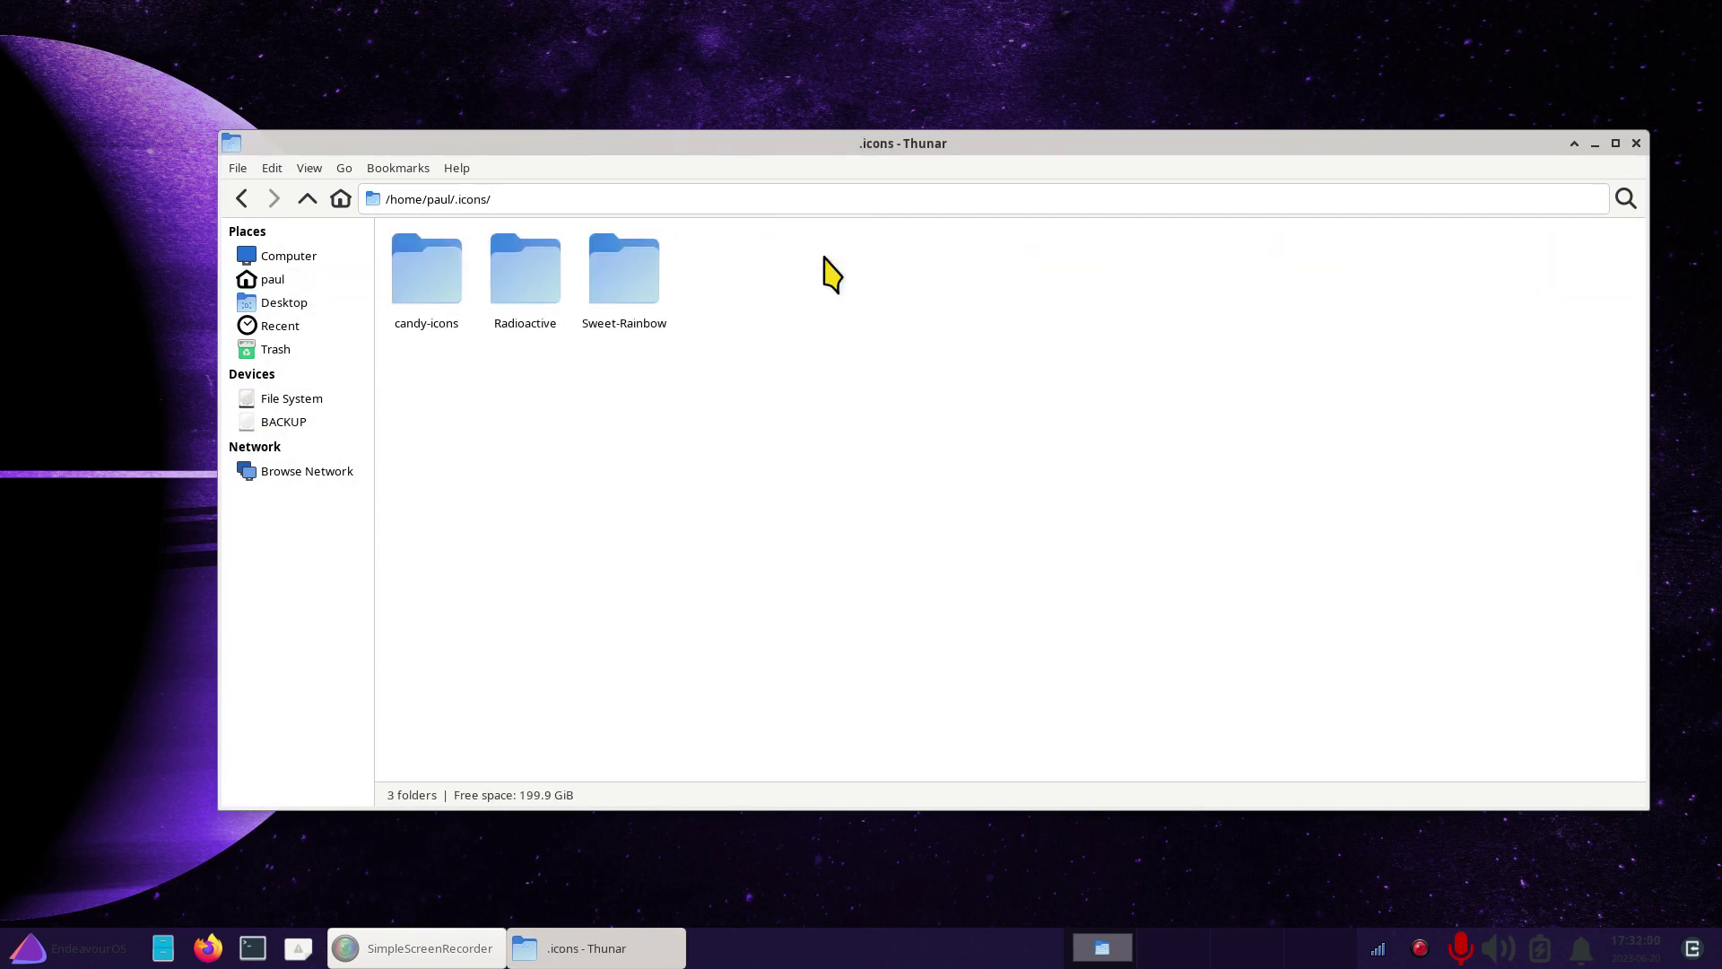
{"action": "right_click", "coordinate": [582, 436]}
{"action": "left_click", "coordinate": [671, 508]}
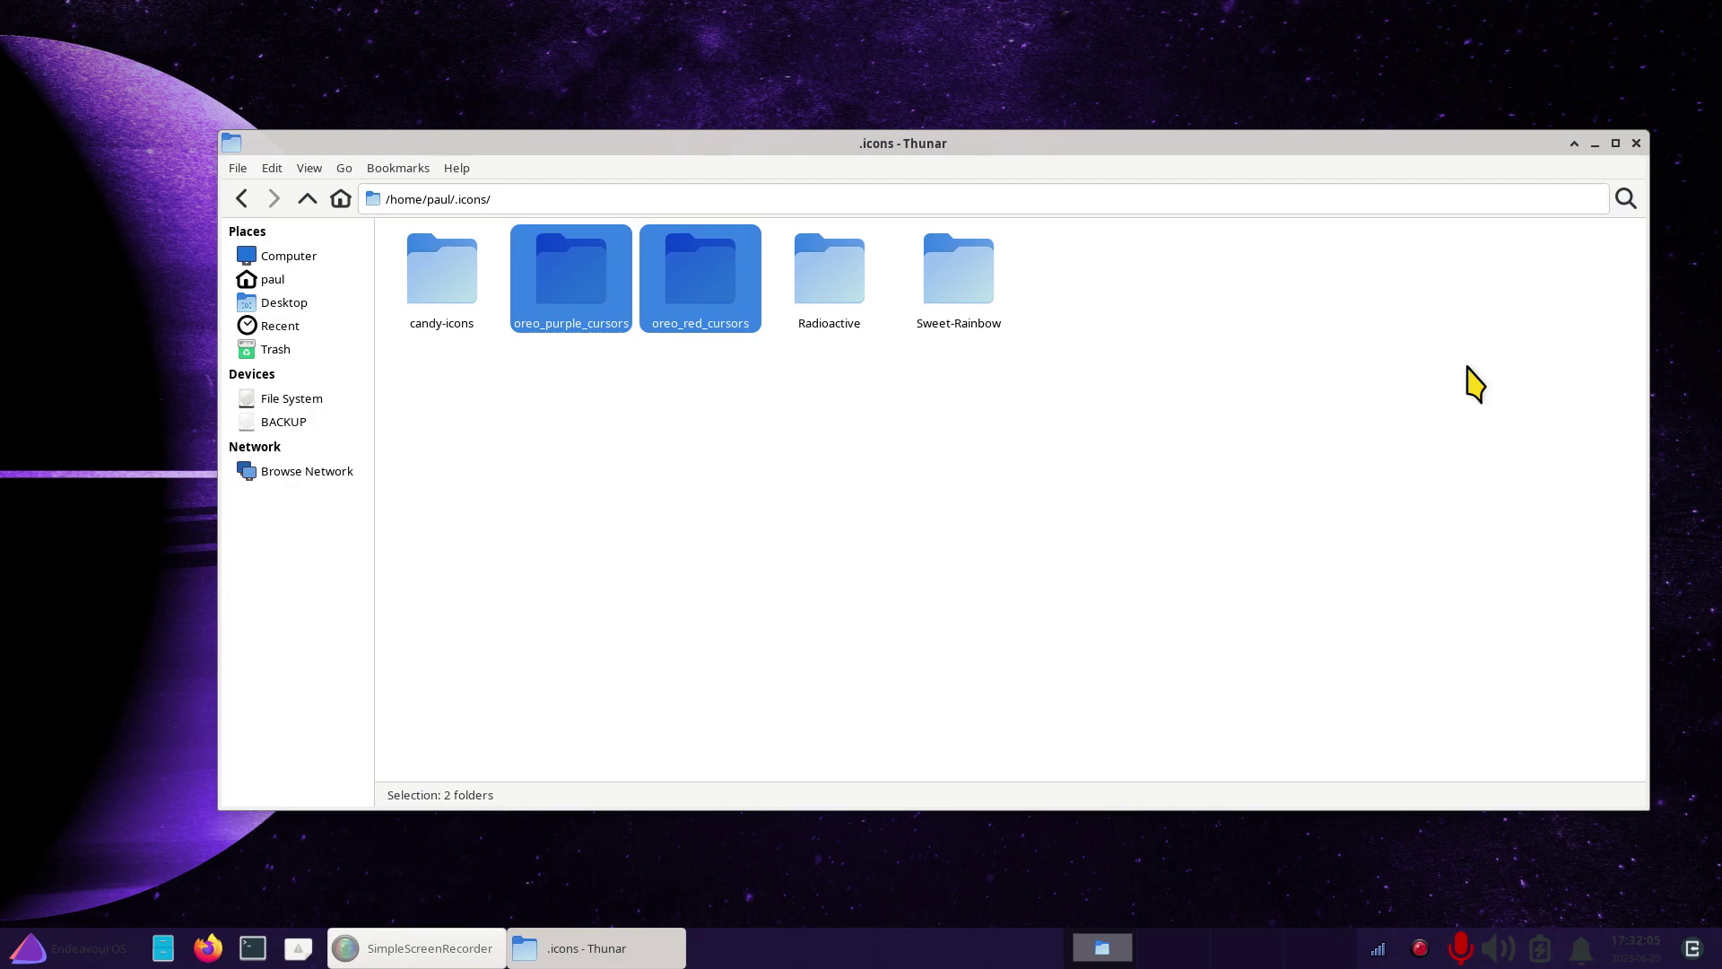
- Close Thunar and open Mouse and Touchpad from Settings Manager by searching 'mou'
{"action": "left_click", "coordinate": [1636, 144]}
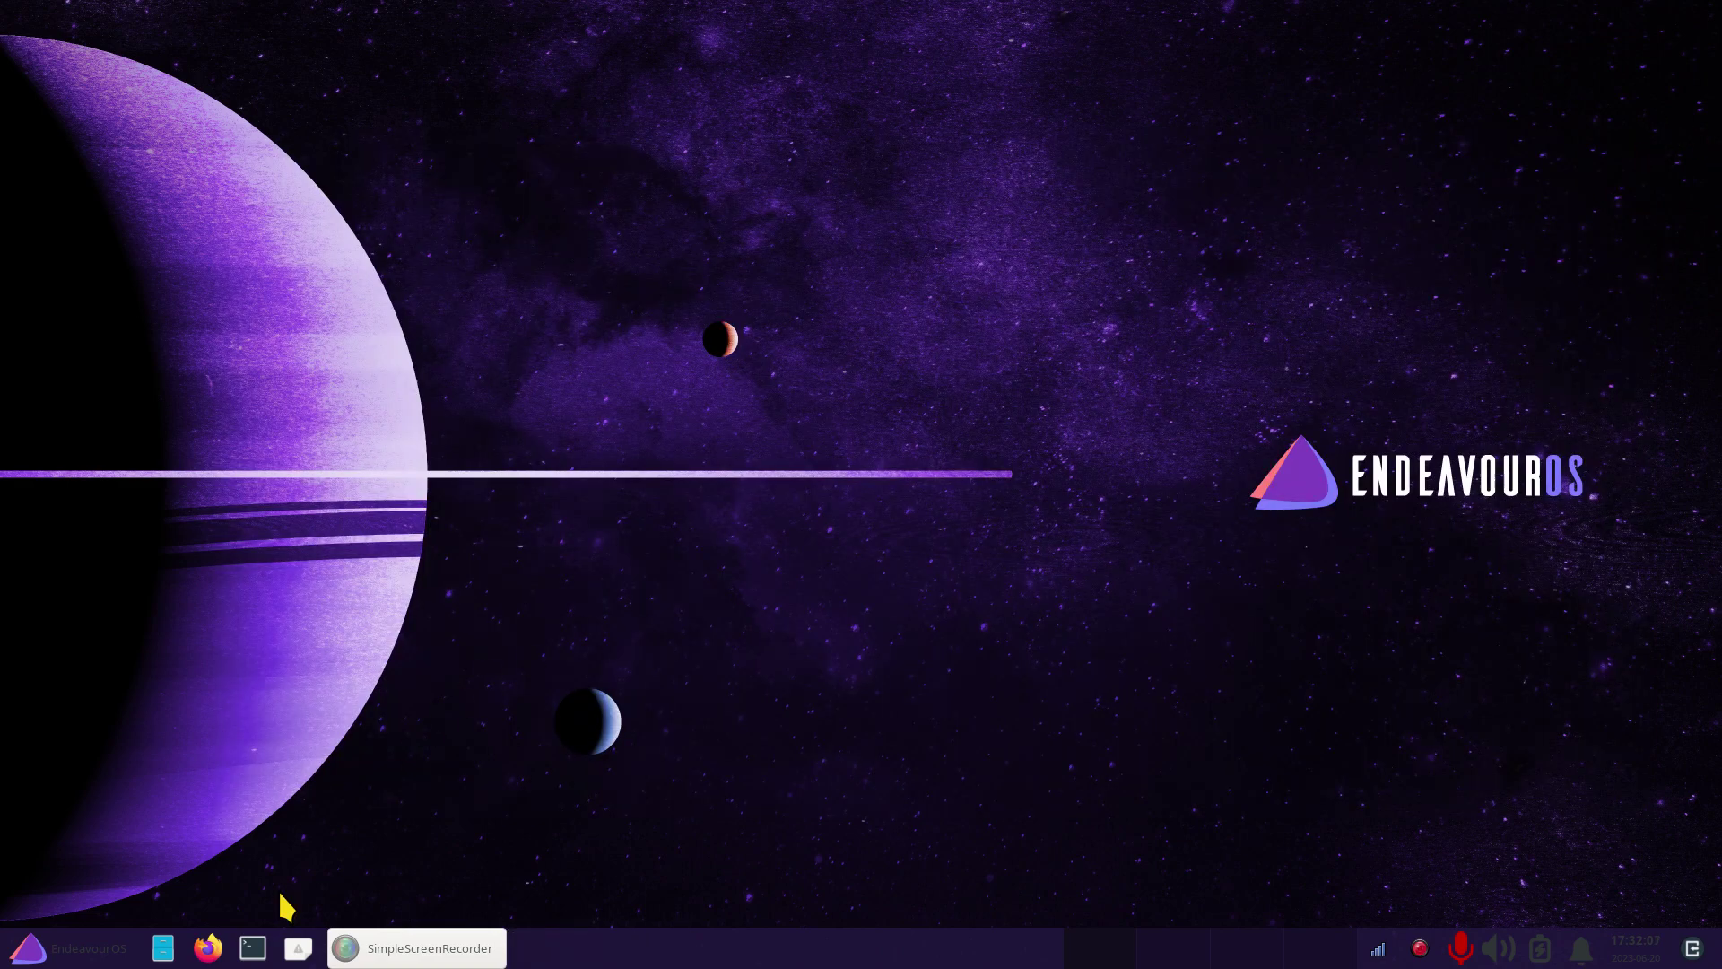
{"action": "left_click", "coordinate": [77, 943]}
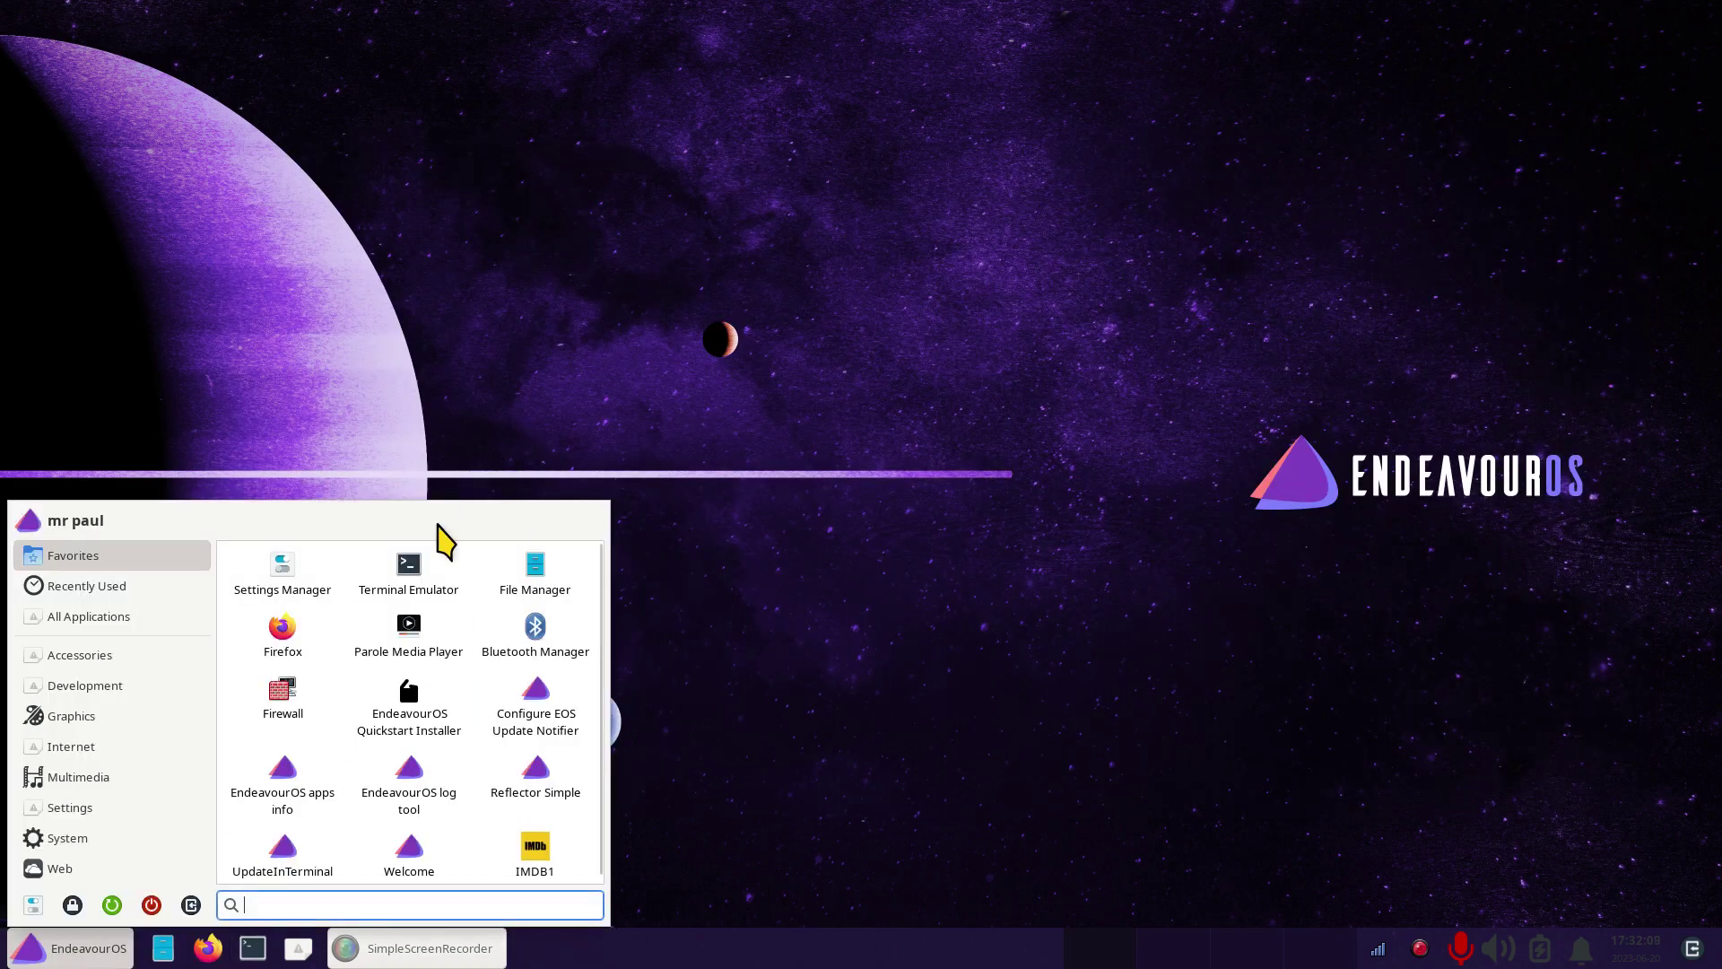
{"action": "left_click", "coordinate": [285, 592]}
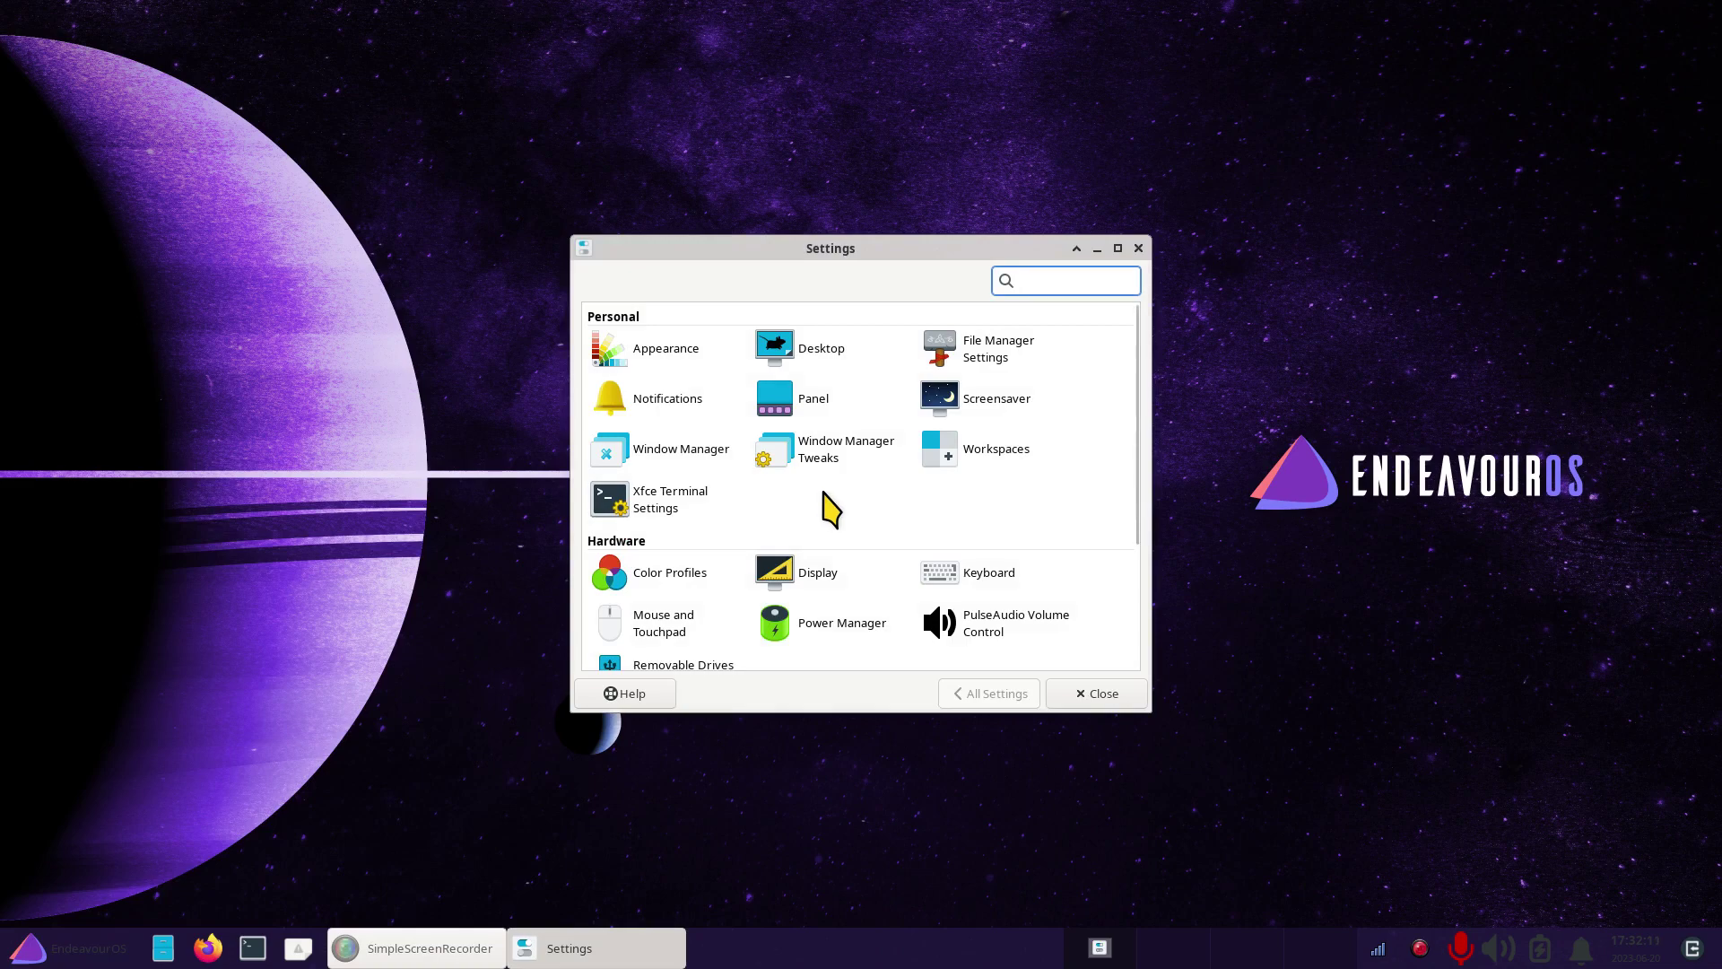
{"action": "scroll", "coordinate": [889, 517], "scroll_direction": "down", "scroll_amount": 5}
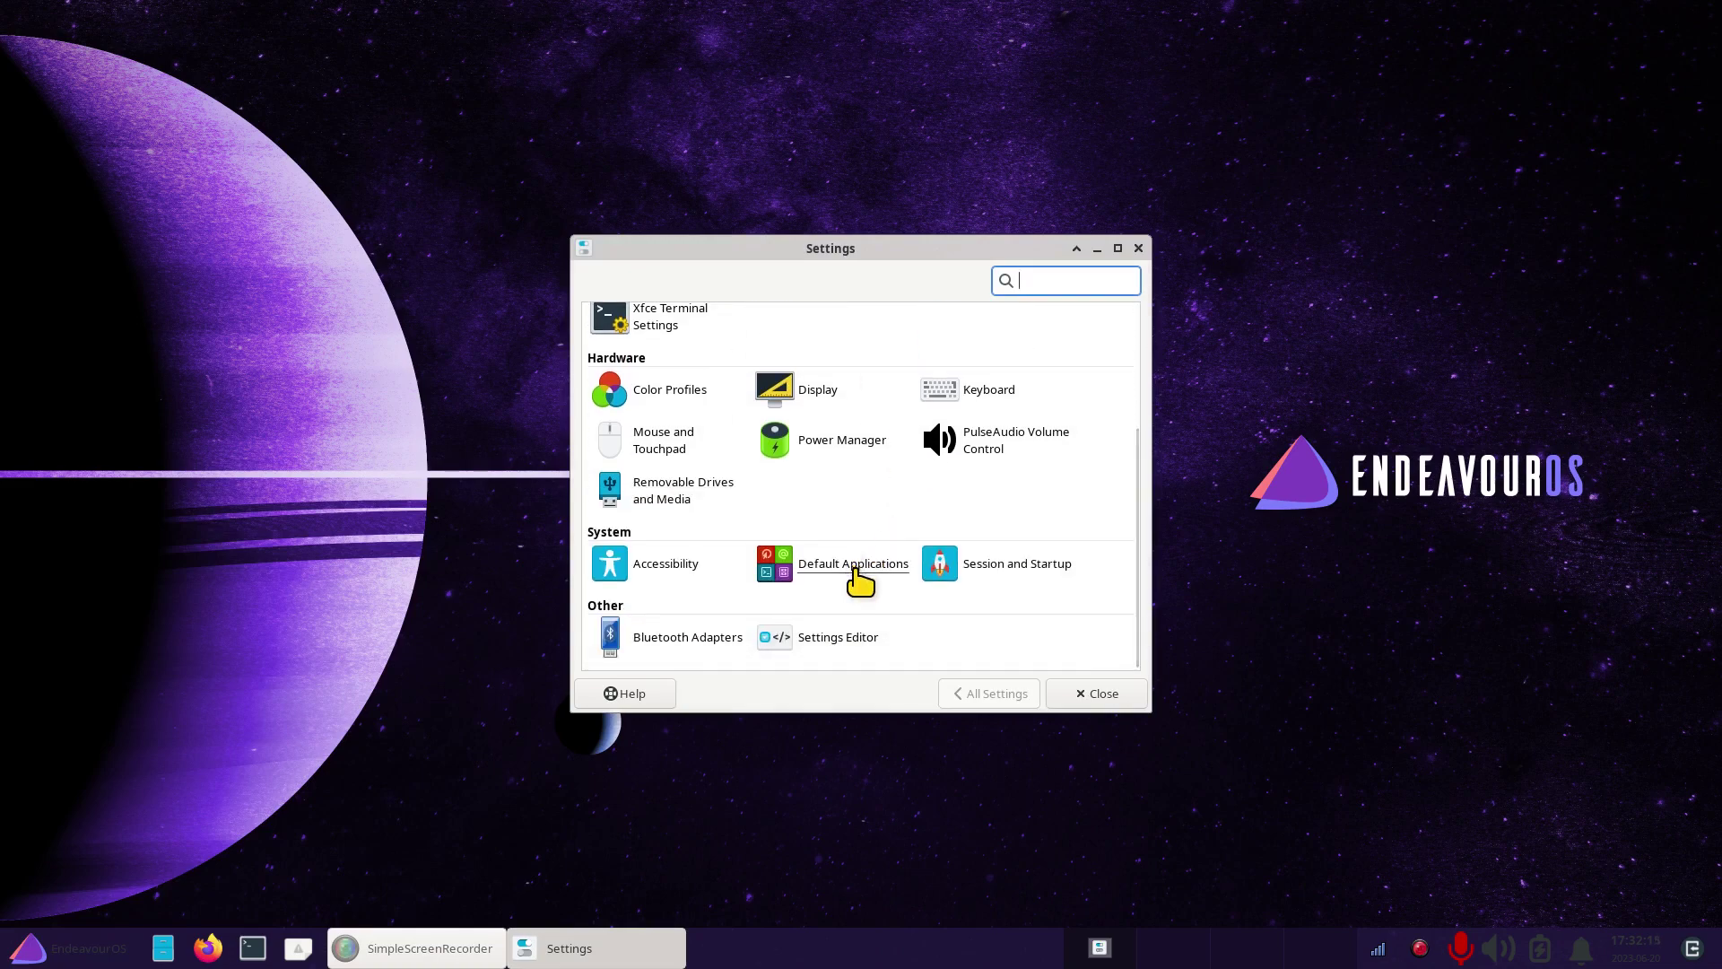
{"action": "scroll", "coordinate": [861, 579], "scroll_direction": "up", "scroll_amount": 5}
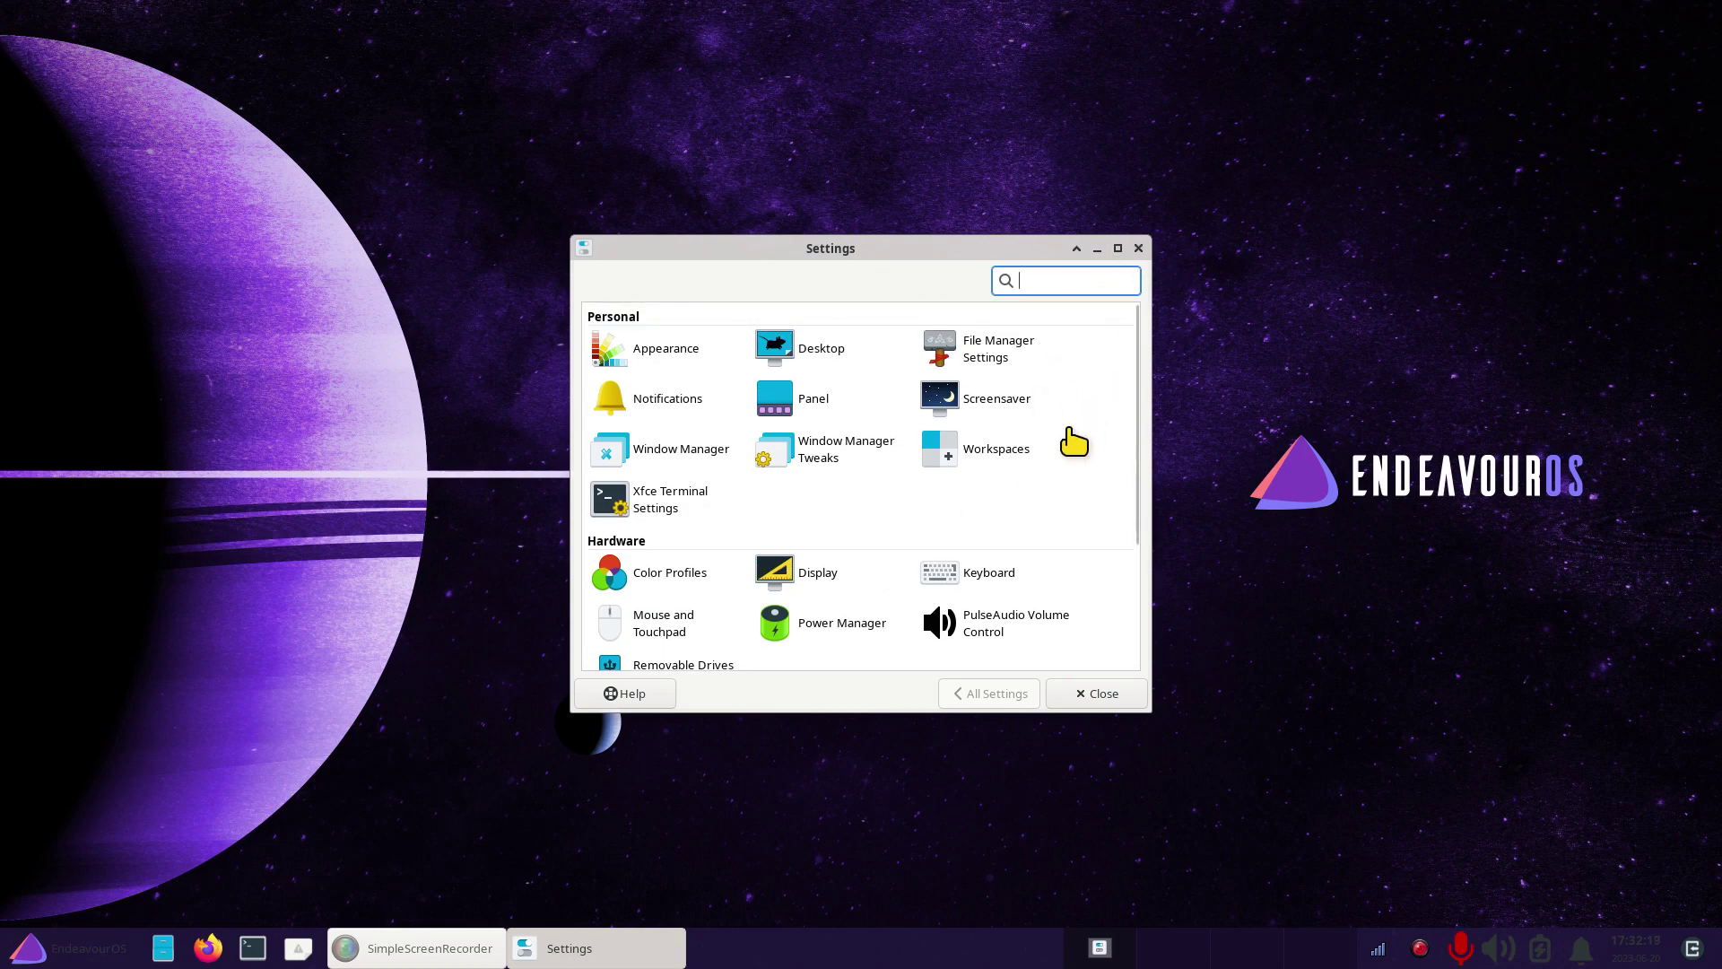
{"action": "type", "text": "mouse"}
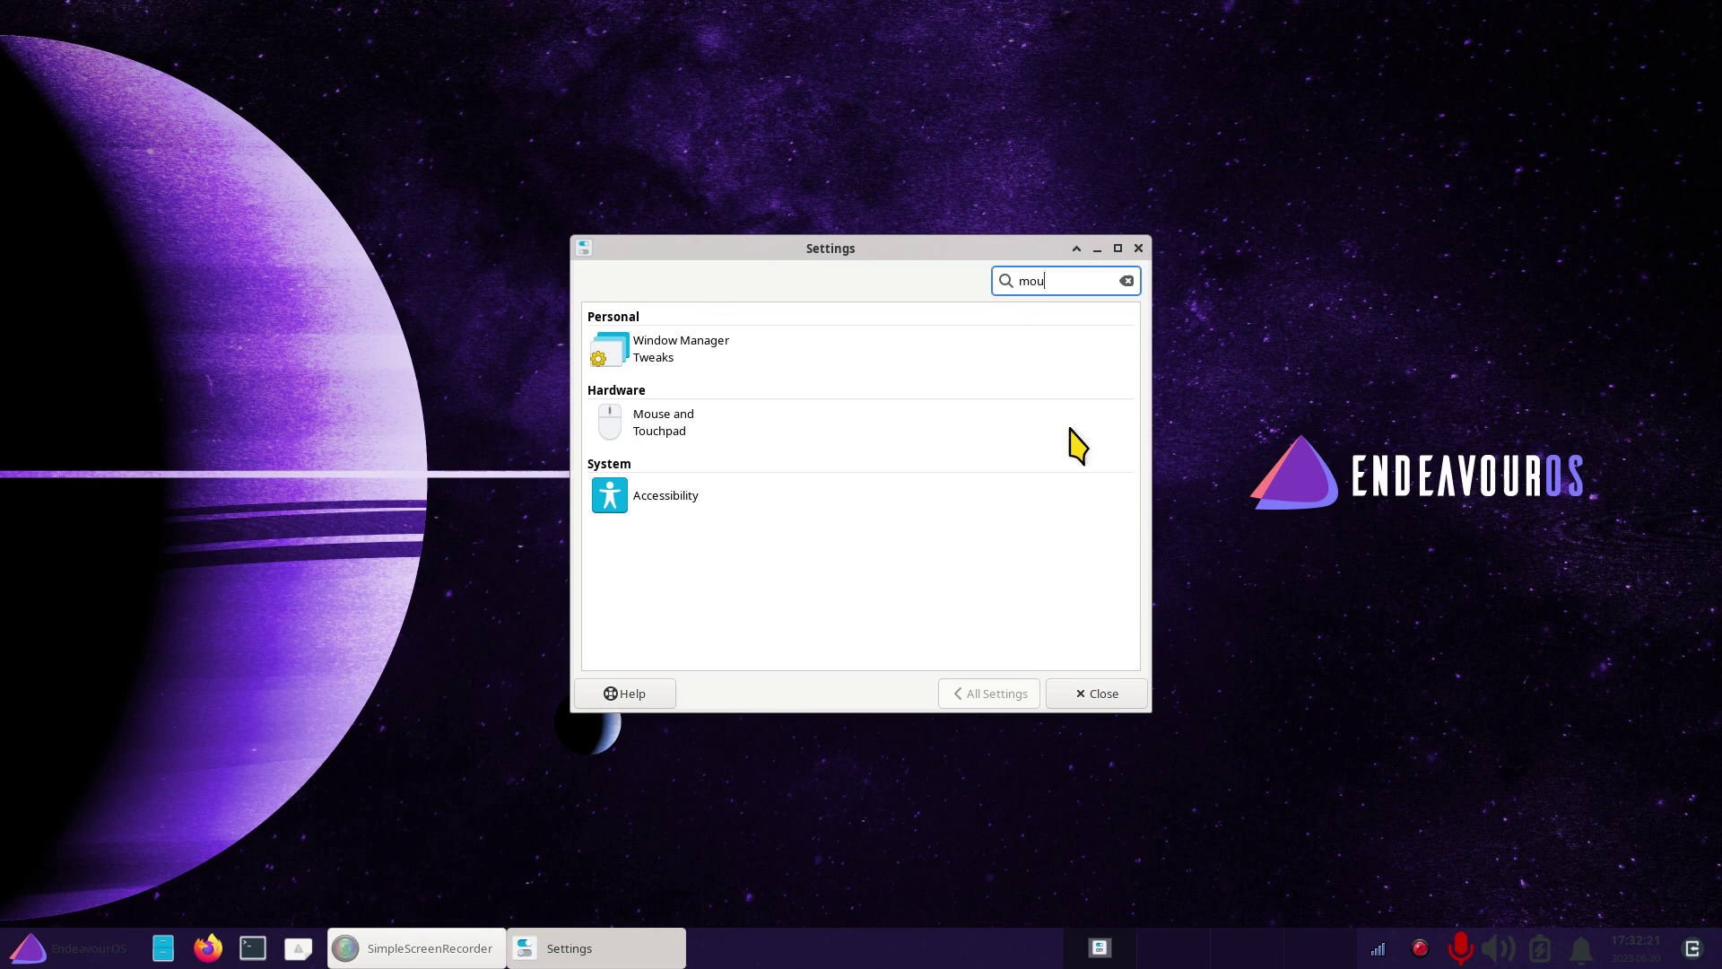
{"action": "left_click", "coordinate": [633, 435]}
- Try the Oreo cursor themes, set cursor size 72, settle on Radioactive, and reopen Thunar
{"action": "left_click", "coordinate": [771, 290]}
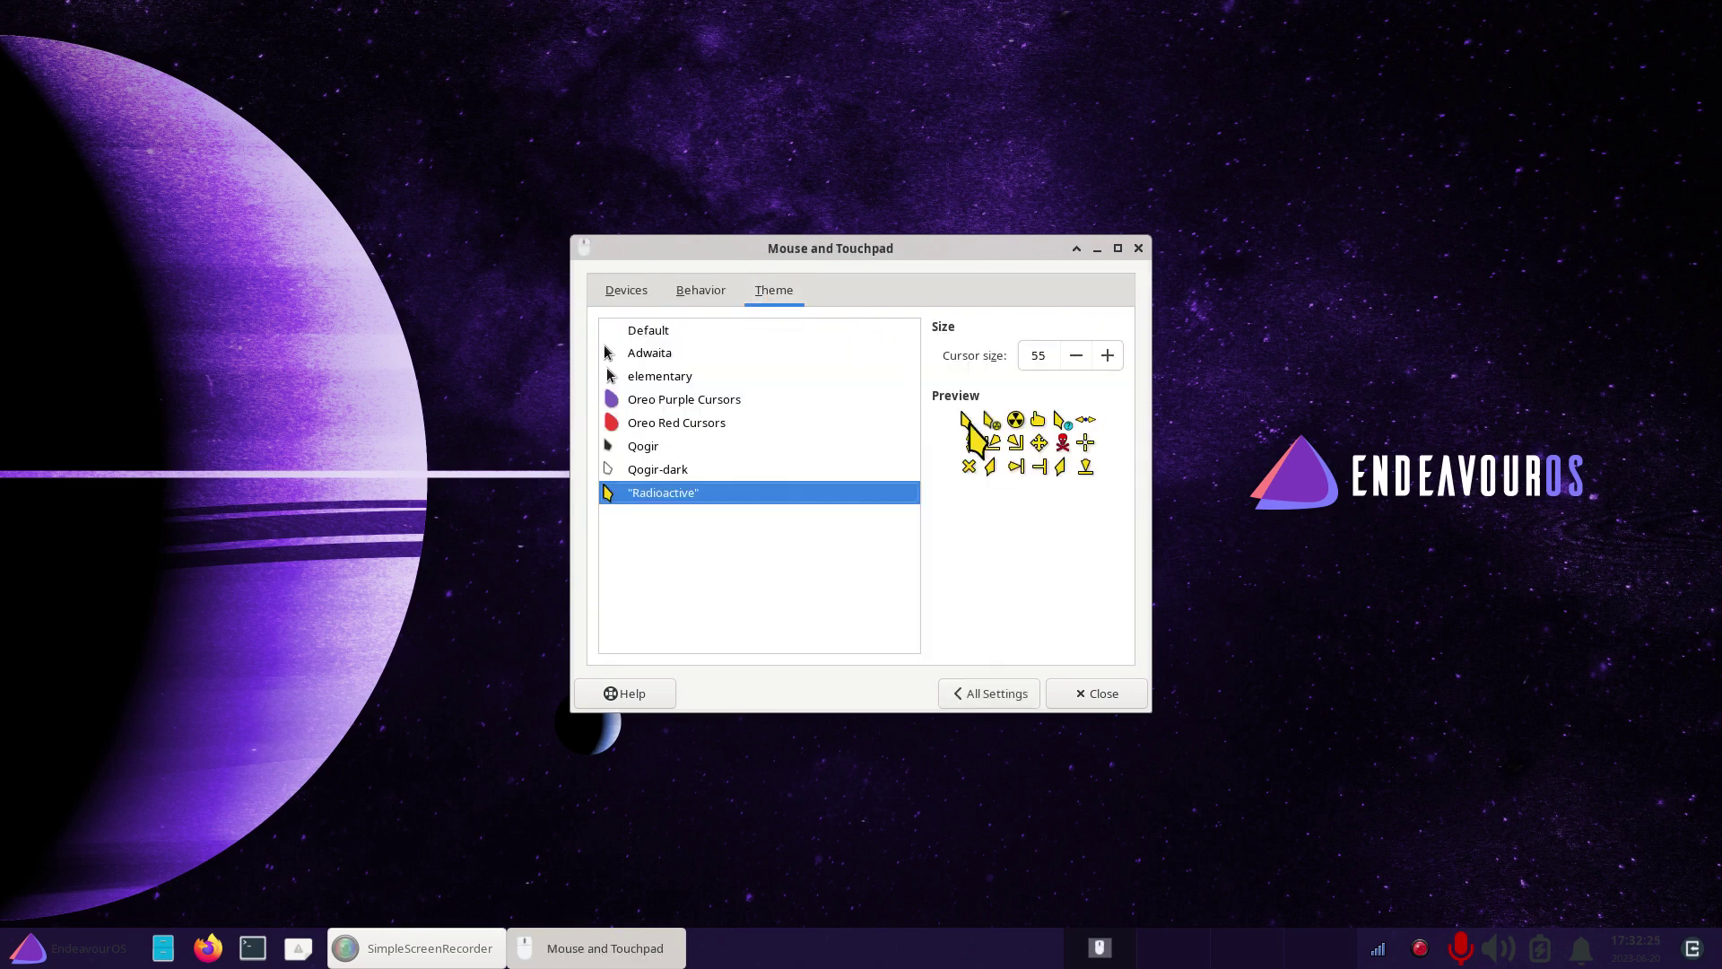
{"action": "left_click", "coordinate": [691, 401]}
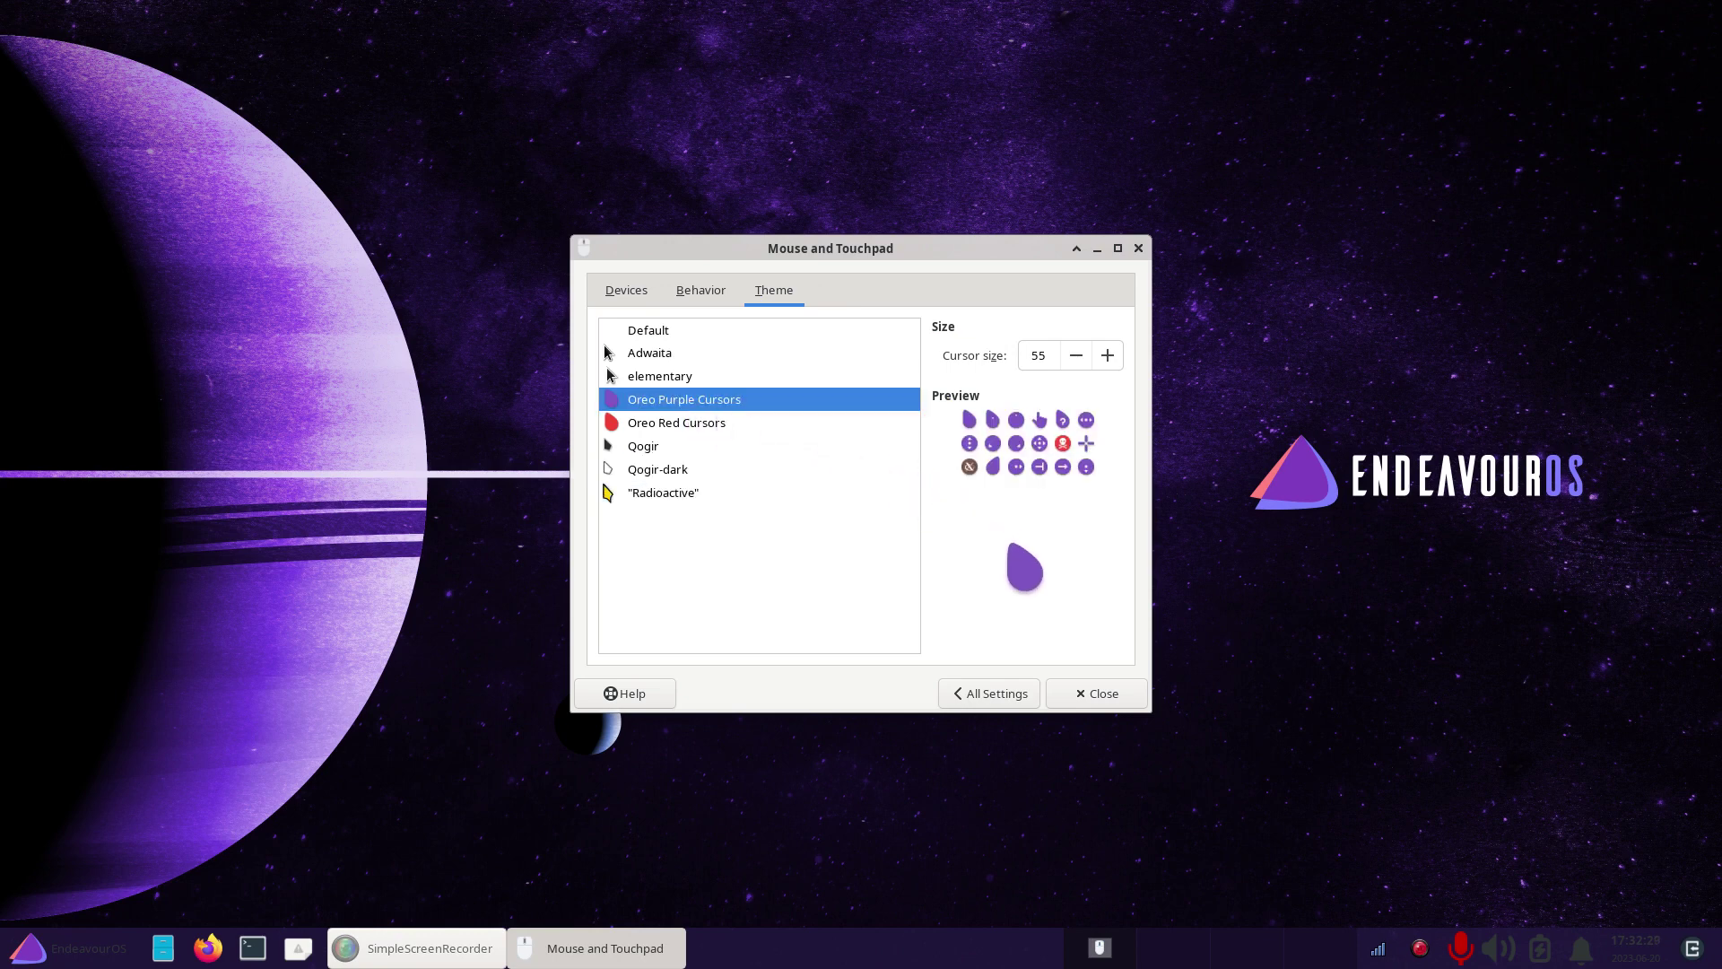
{"action": "left_click", "coordinate": [1106, 357]}
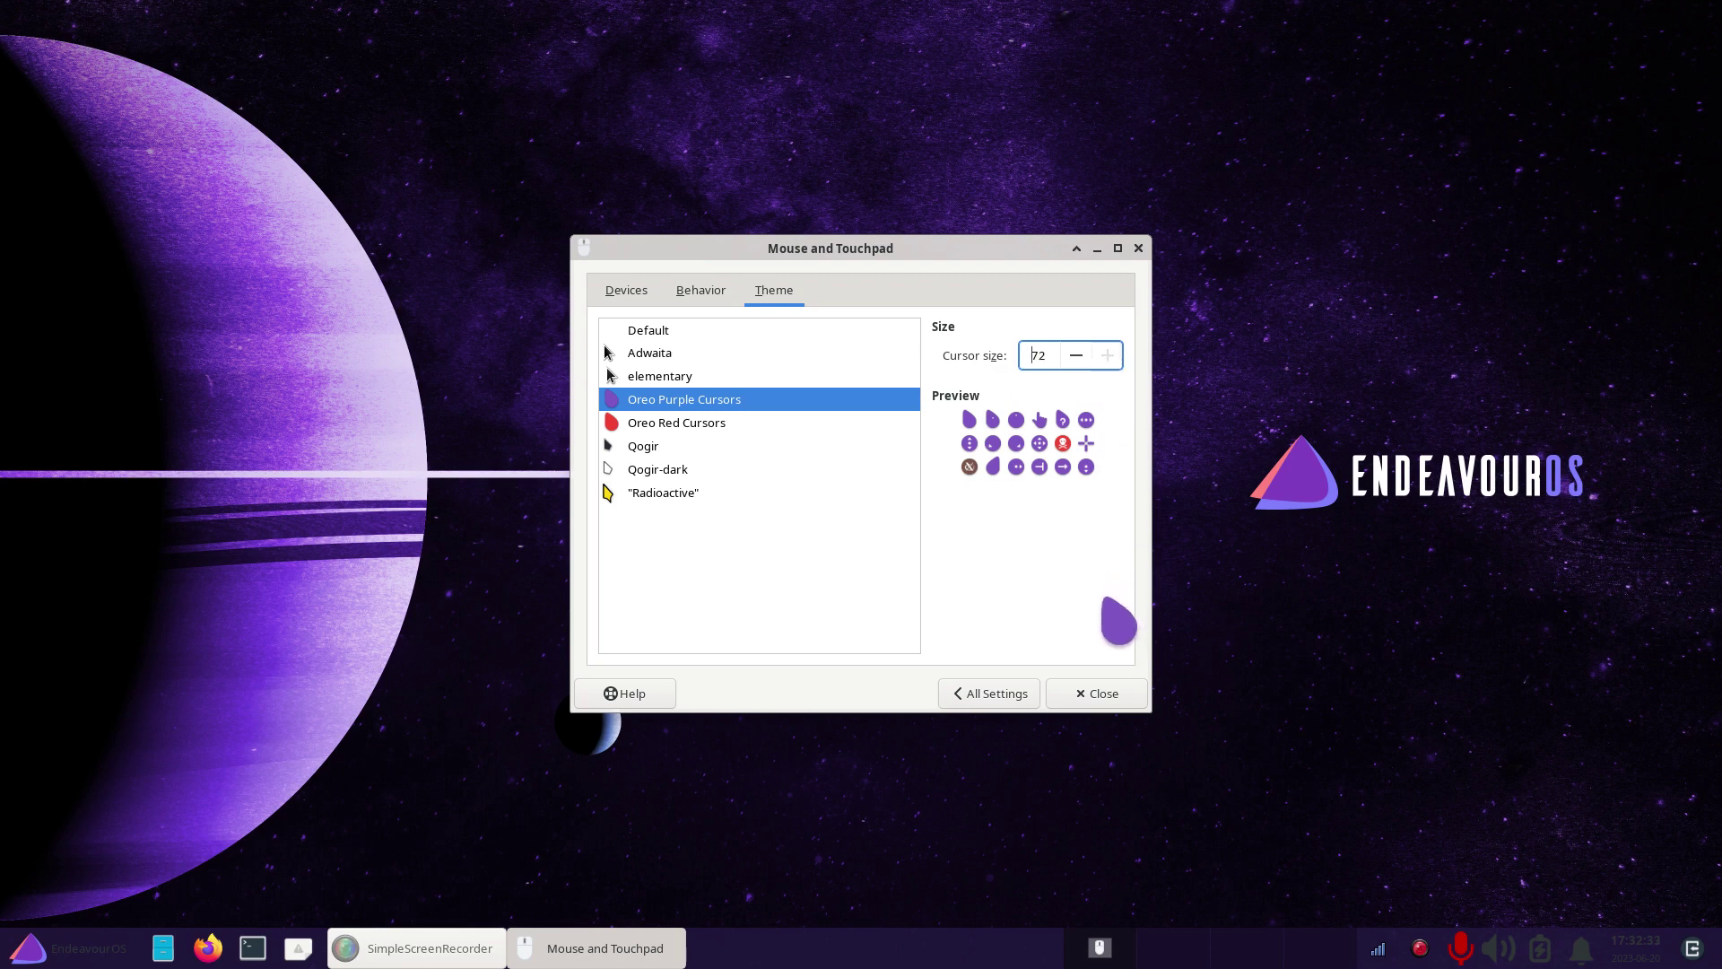
{"action": "left_click", "coordinate": [633, 424]}
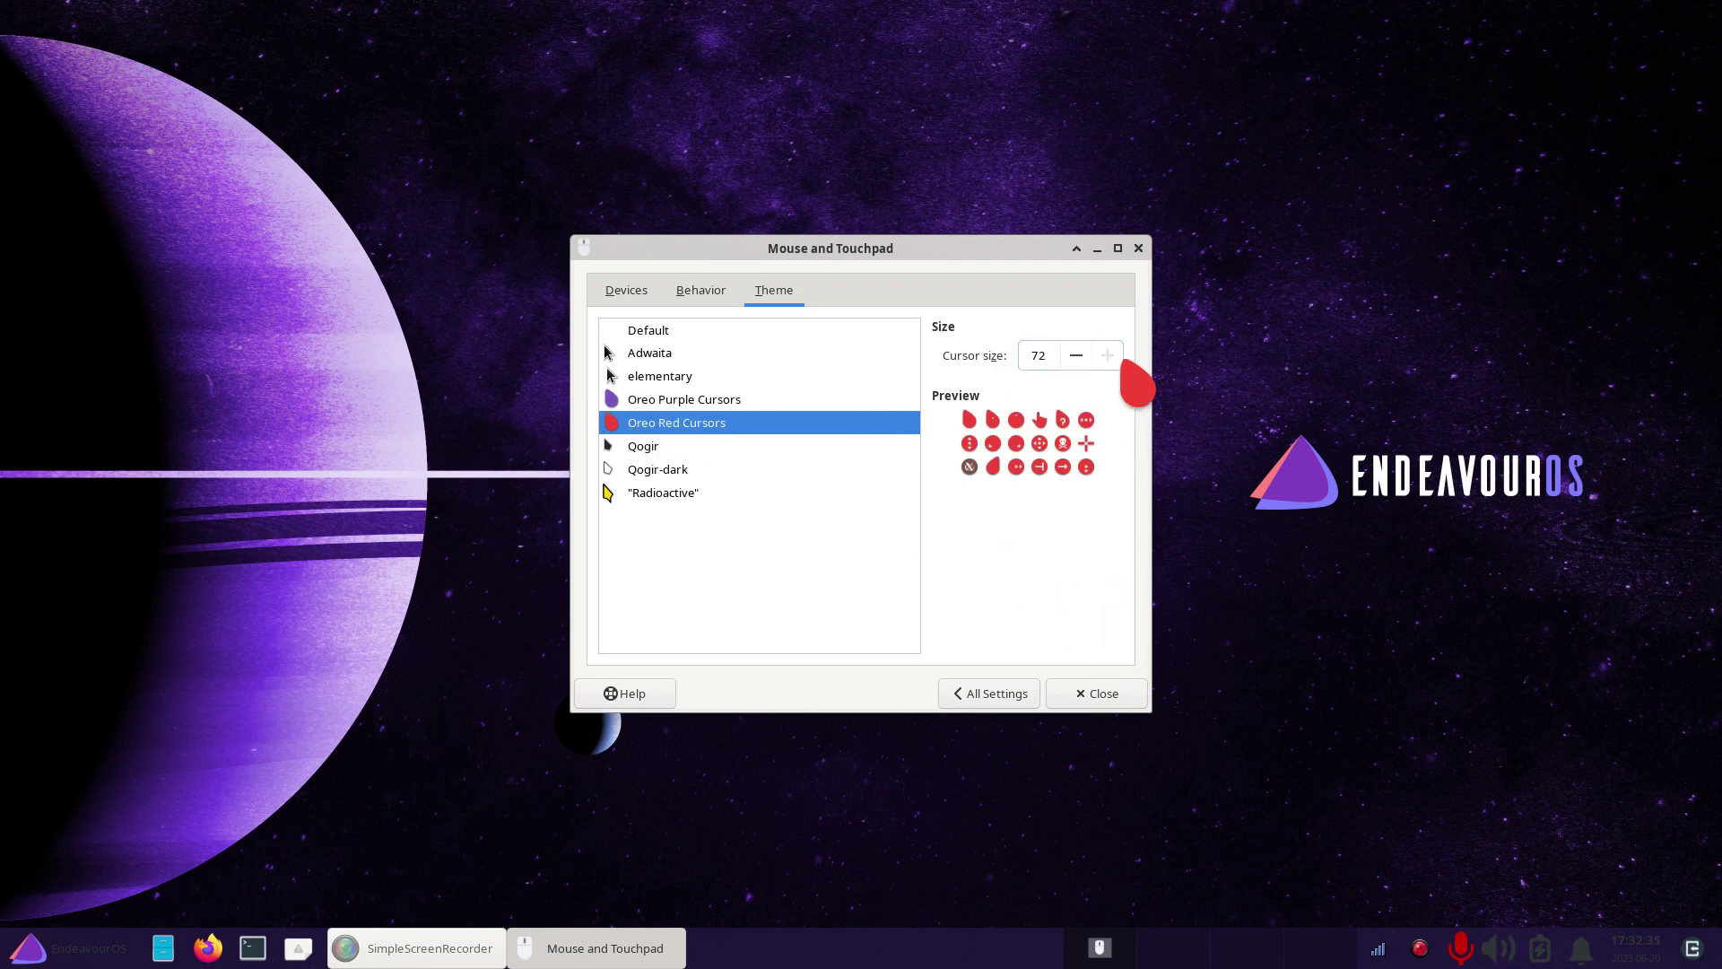
{"action": "left_click", "coordinate": [653, 496]}
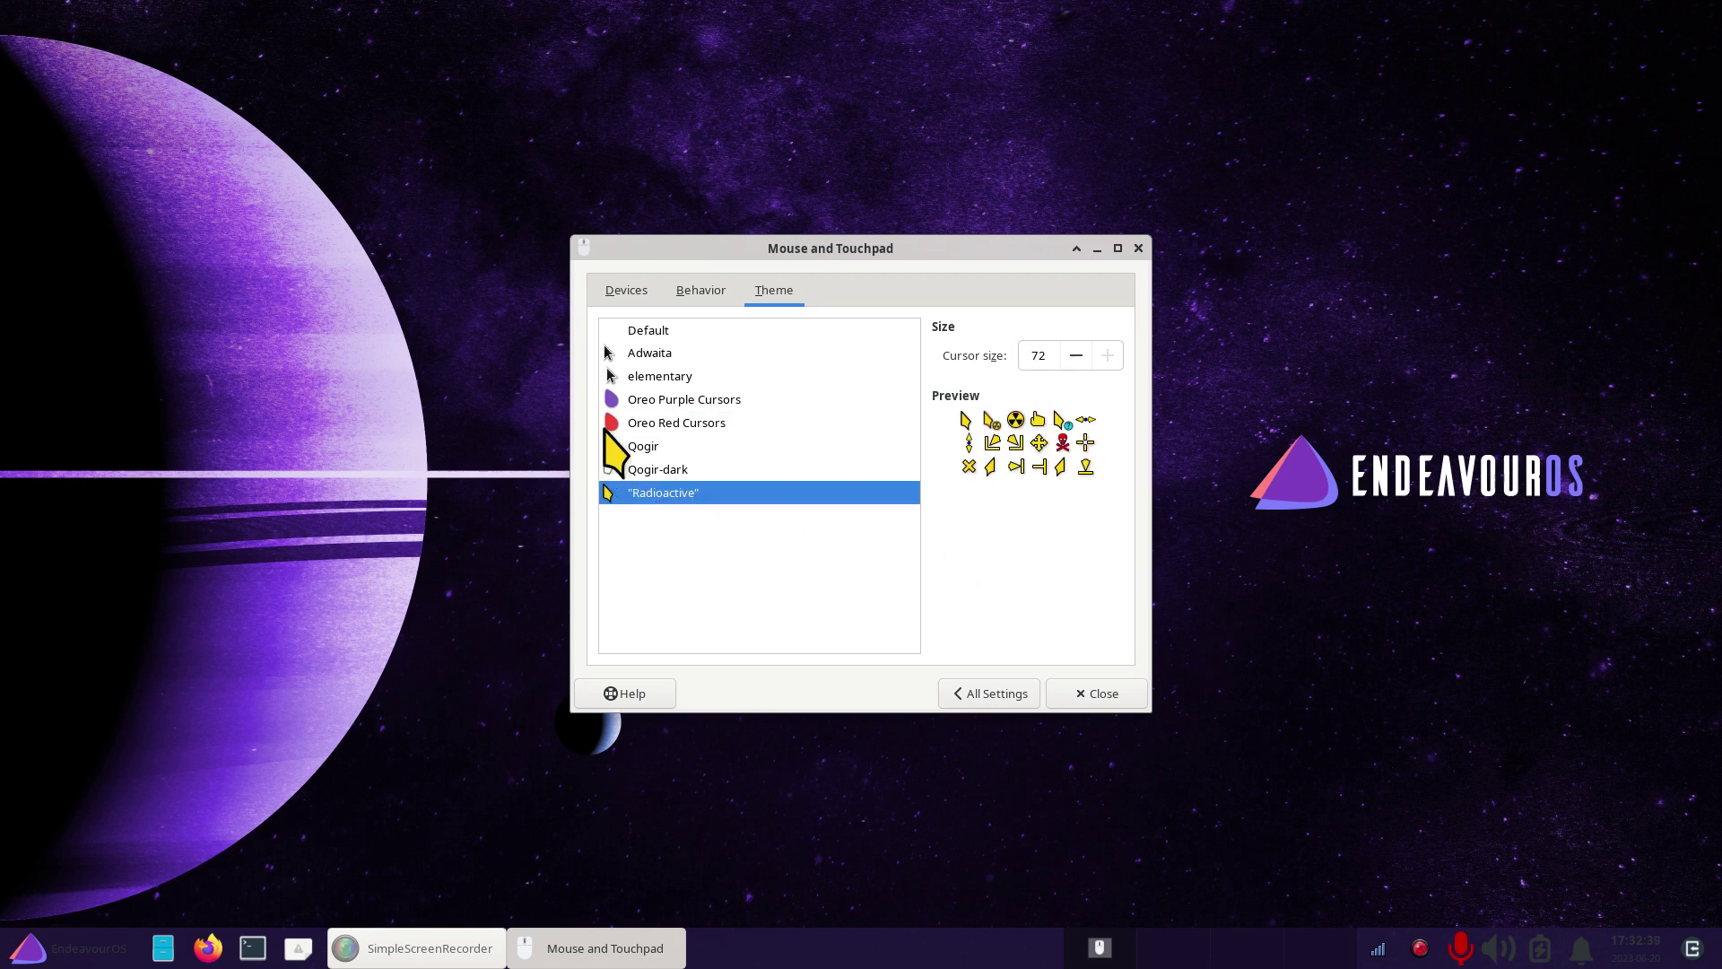
{"action": "left_click", "coordinate": [638, 401]}
{"action": "left_click", "coordinate": [644, 424]}
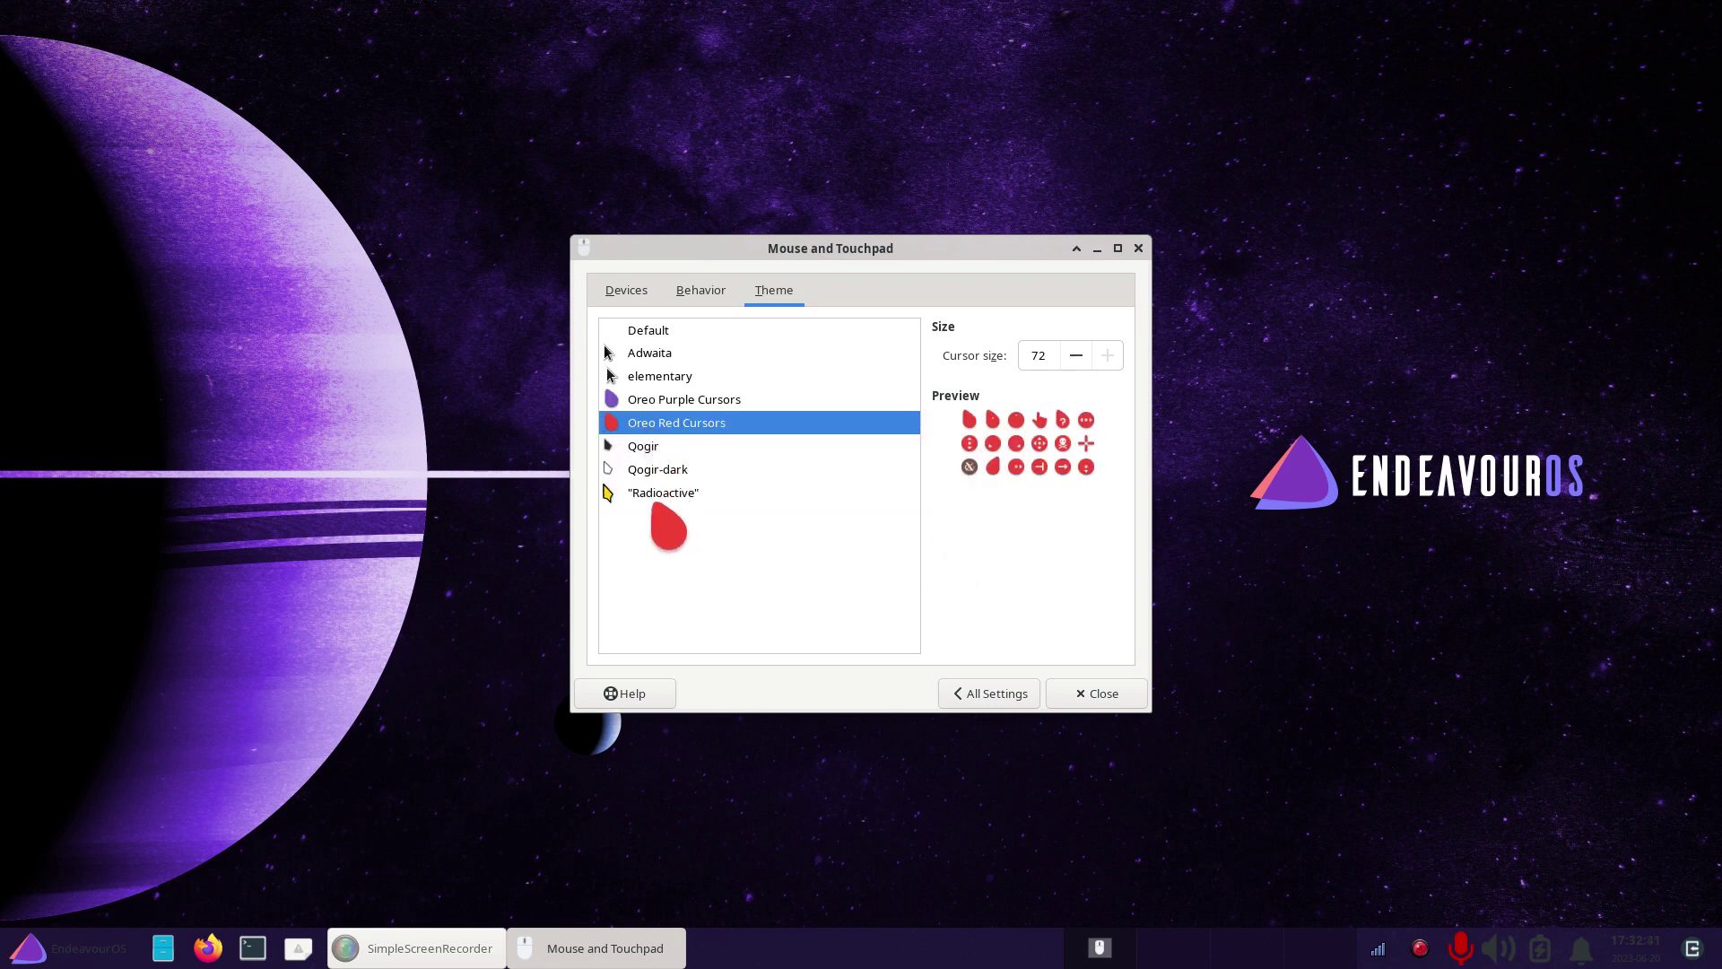
{"action": "left_click", "coordinate": [652, 493]}
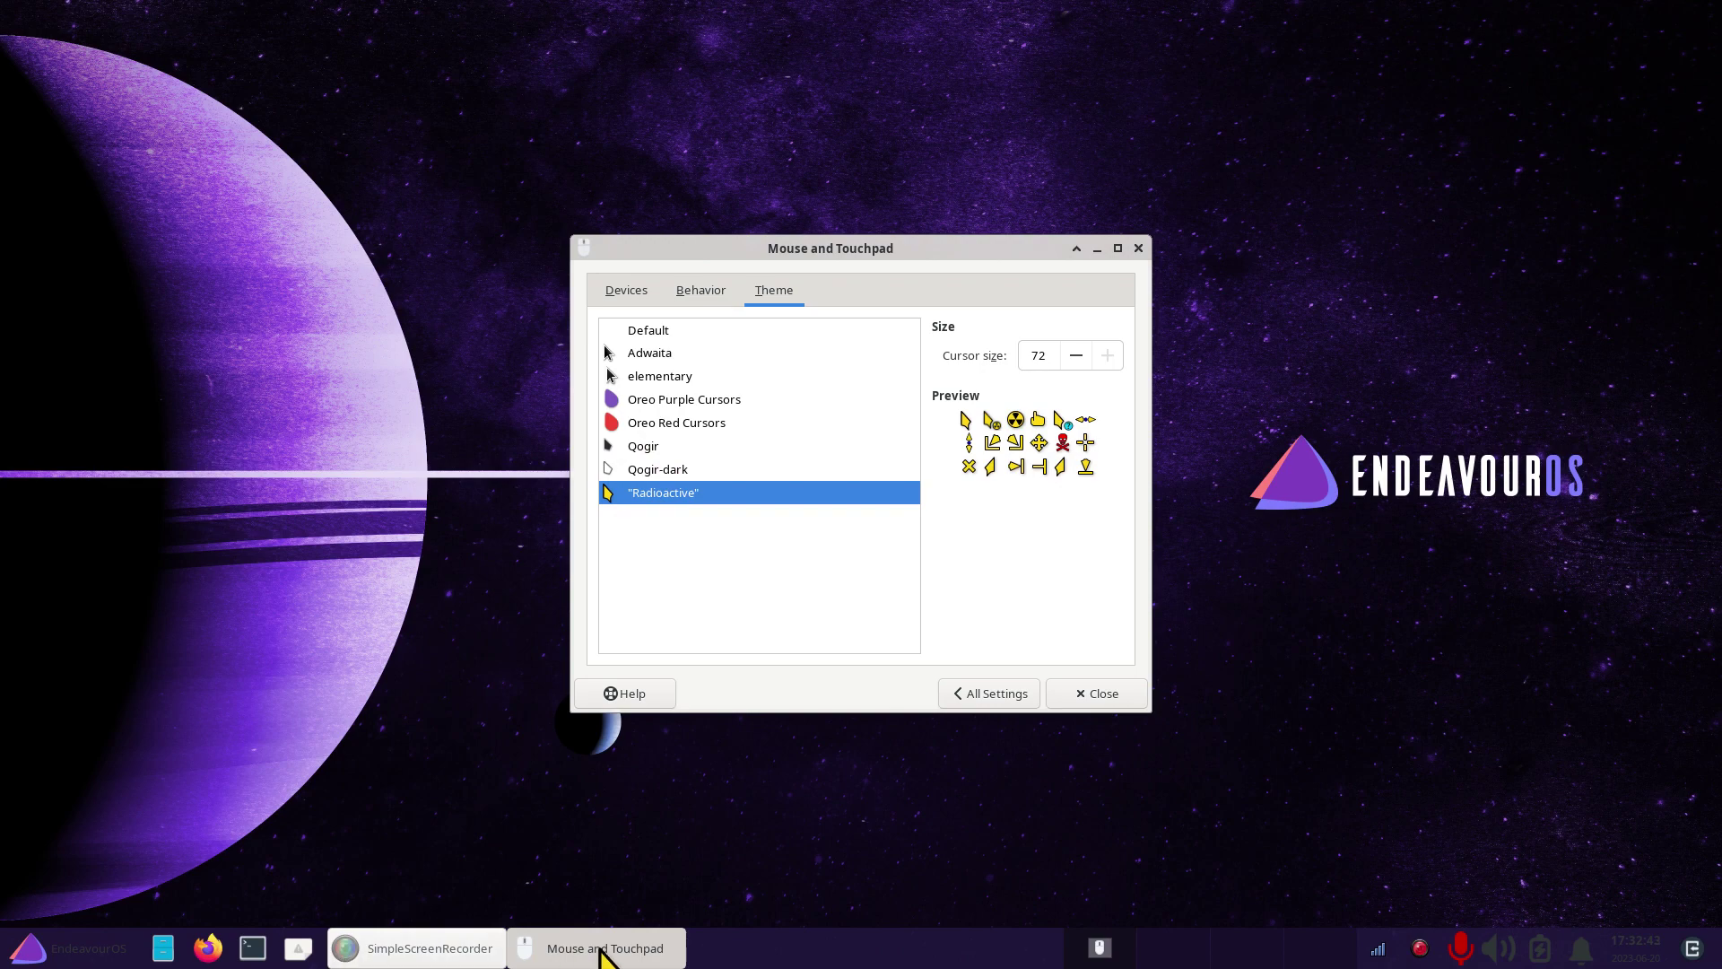
{"action": "left_click", "coordinate": [163, 948]}
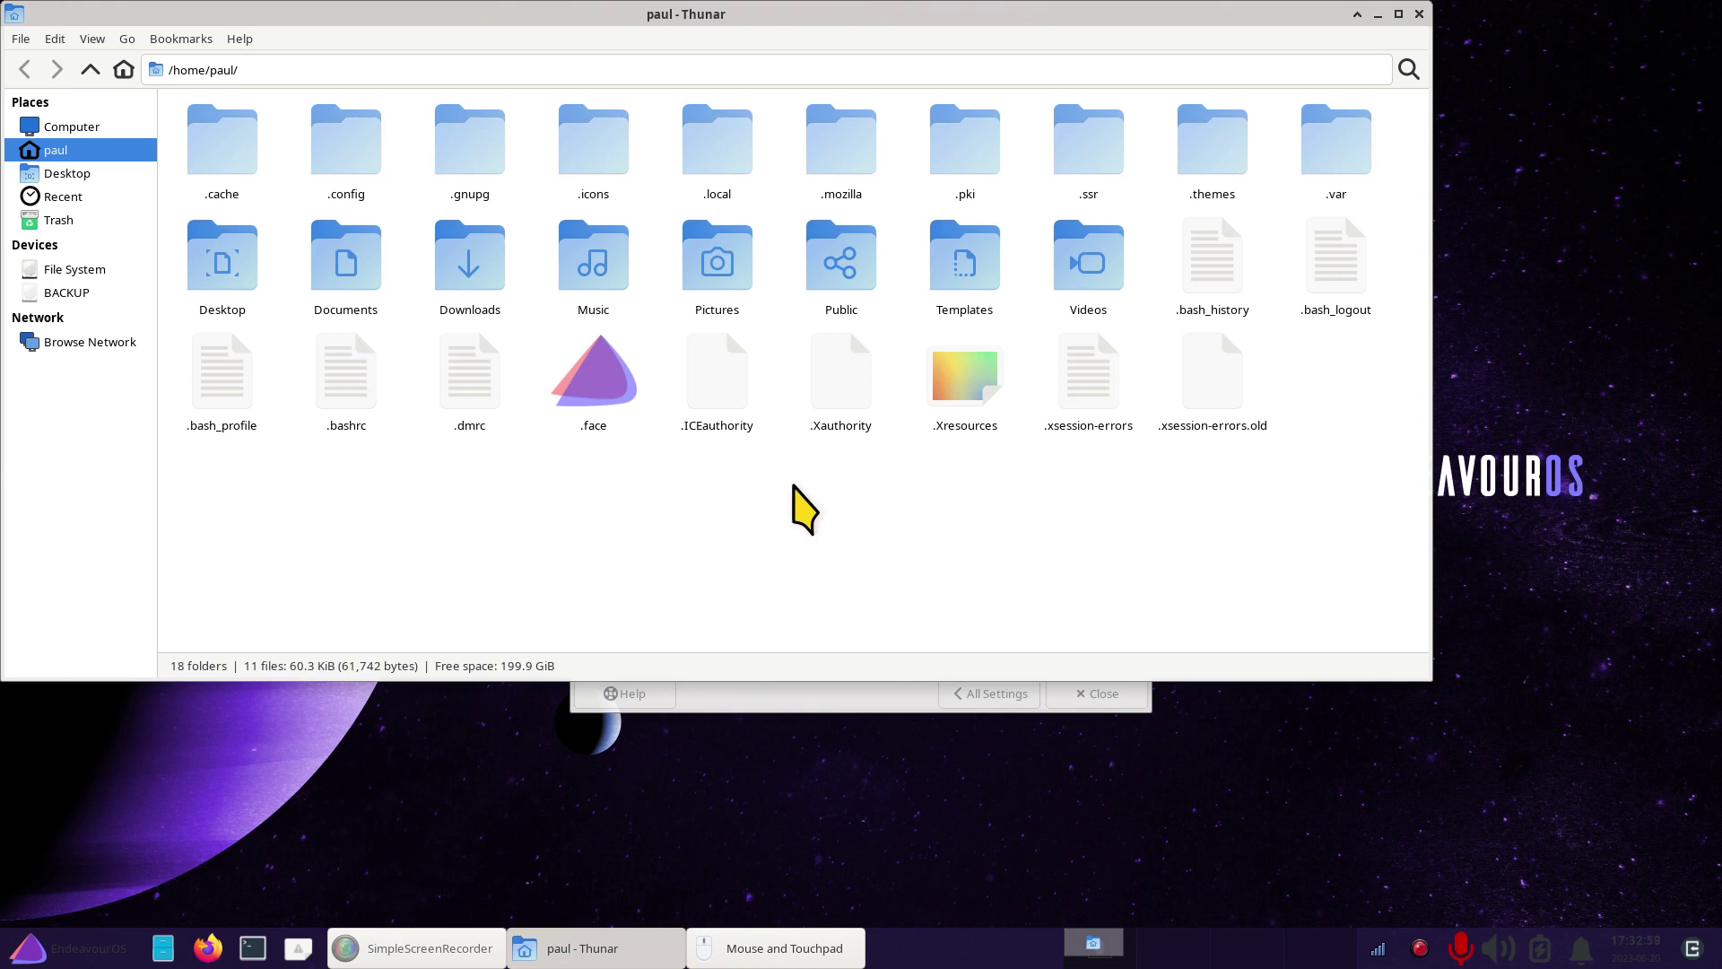
- Open .icons and review the oreo, Radioactive, Sweet-Rainbow and candy-icons folders
{"action": "double_click", "coordinate": [596, 160]}
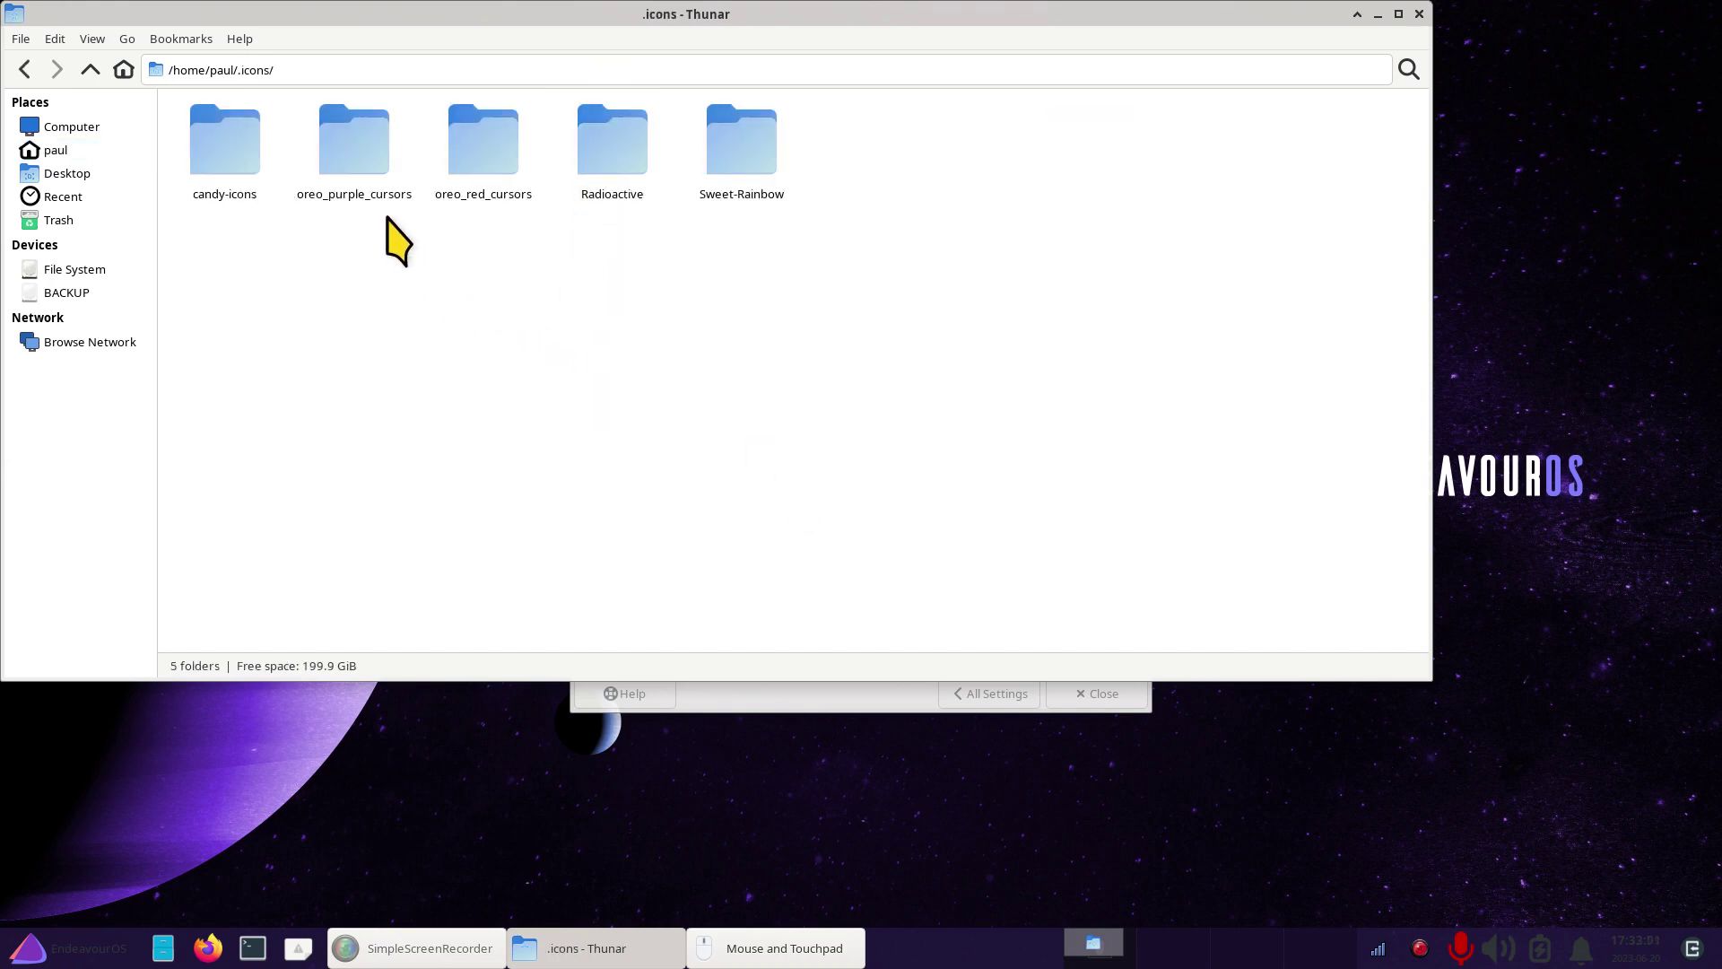
{"action": "left_click", "coordinate": [354, 143]}
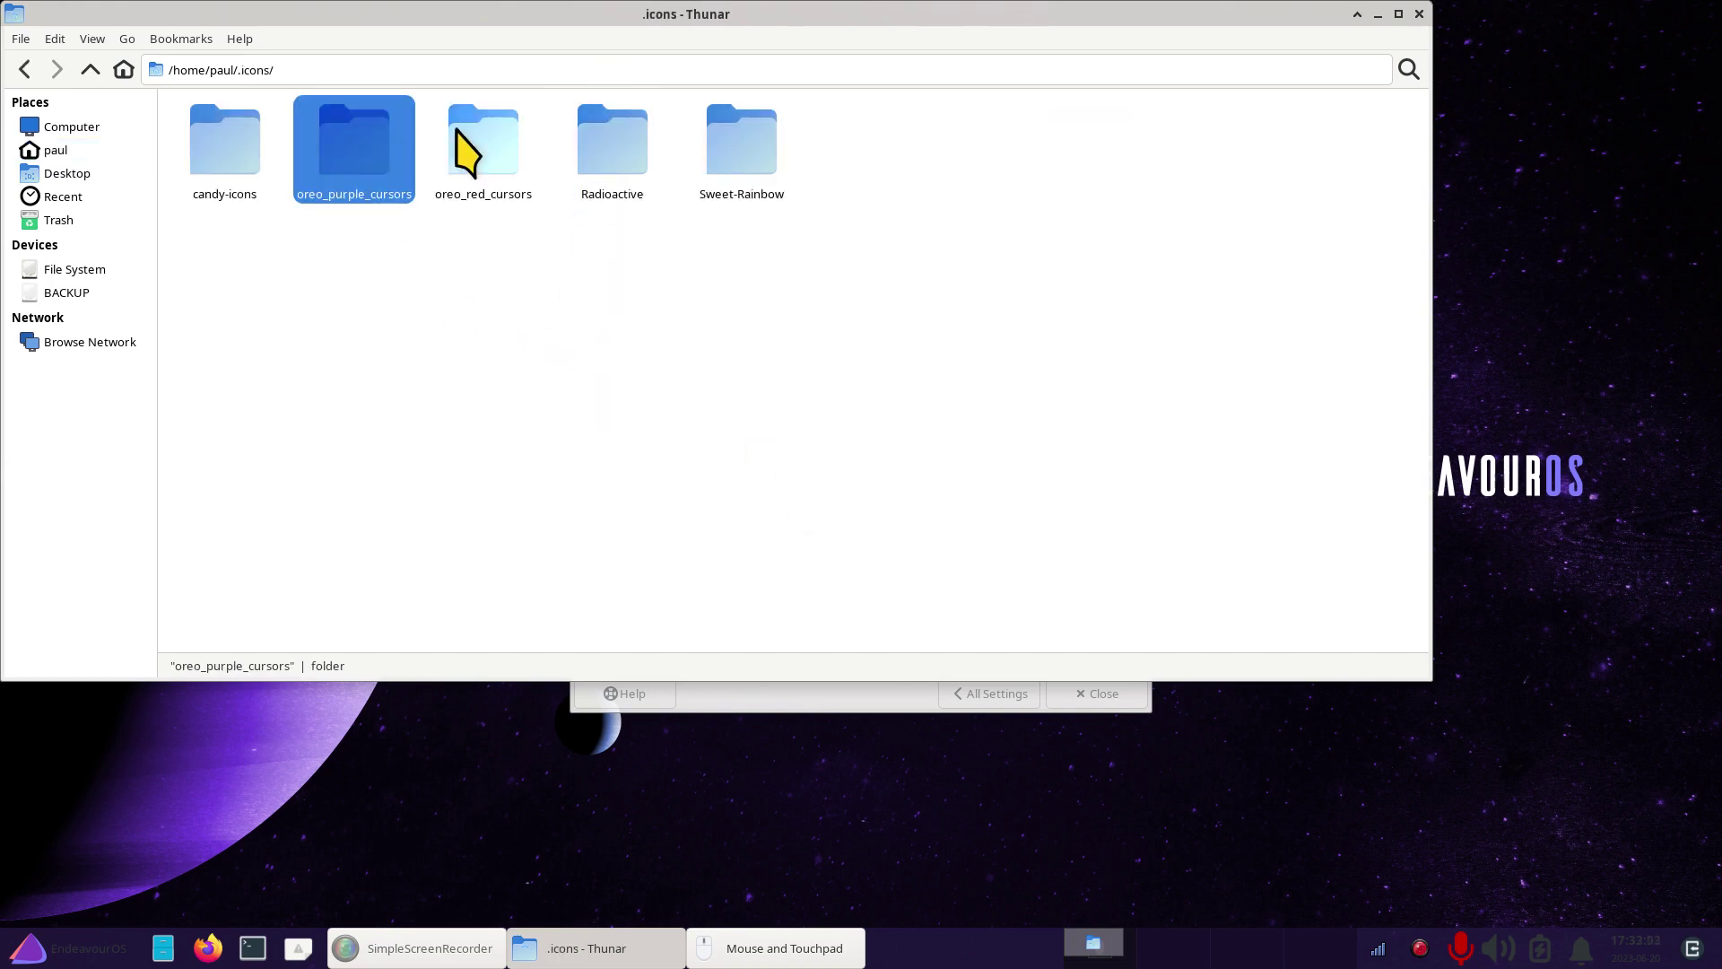
{"action": "left_click", "coordinate": [472, 134]}
{"action": "left_click", "coordinate": [615, 135]}
{"action": "left_click", "coordinate": [671, 359]}
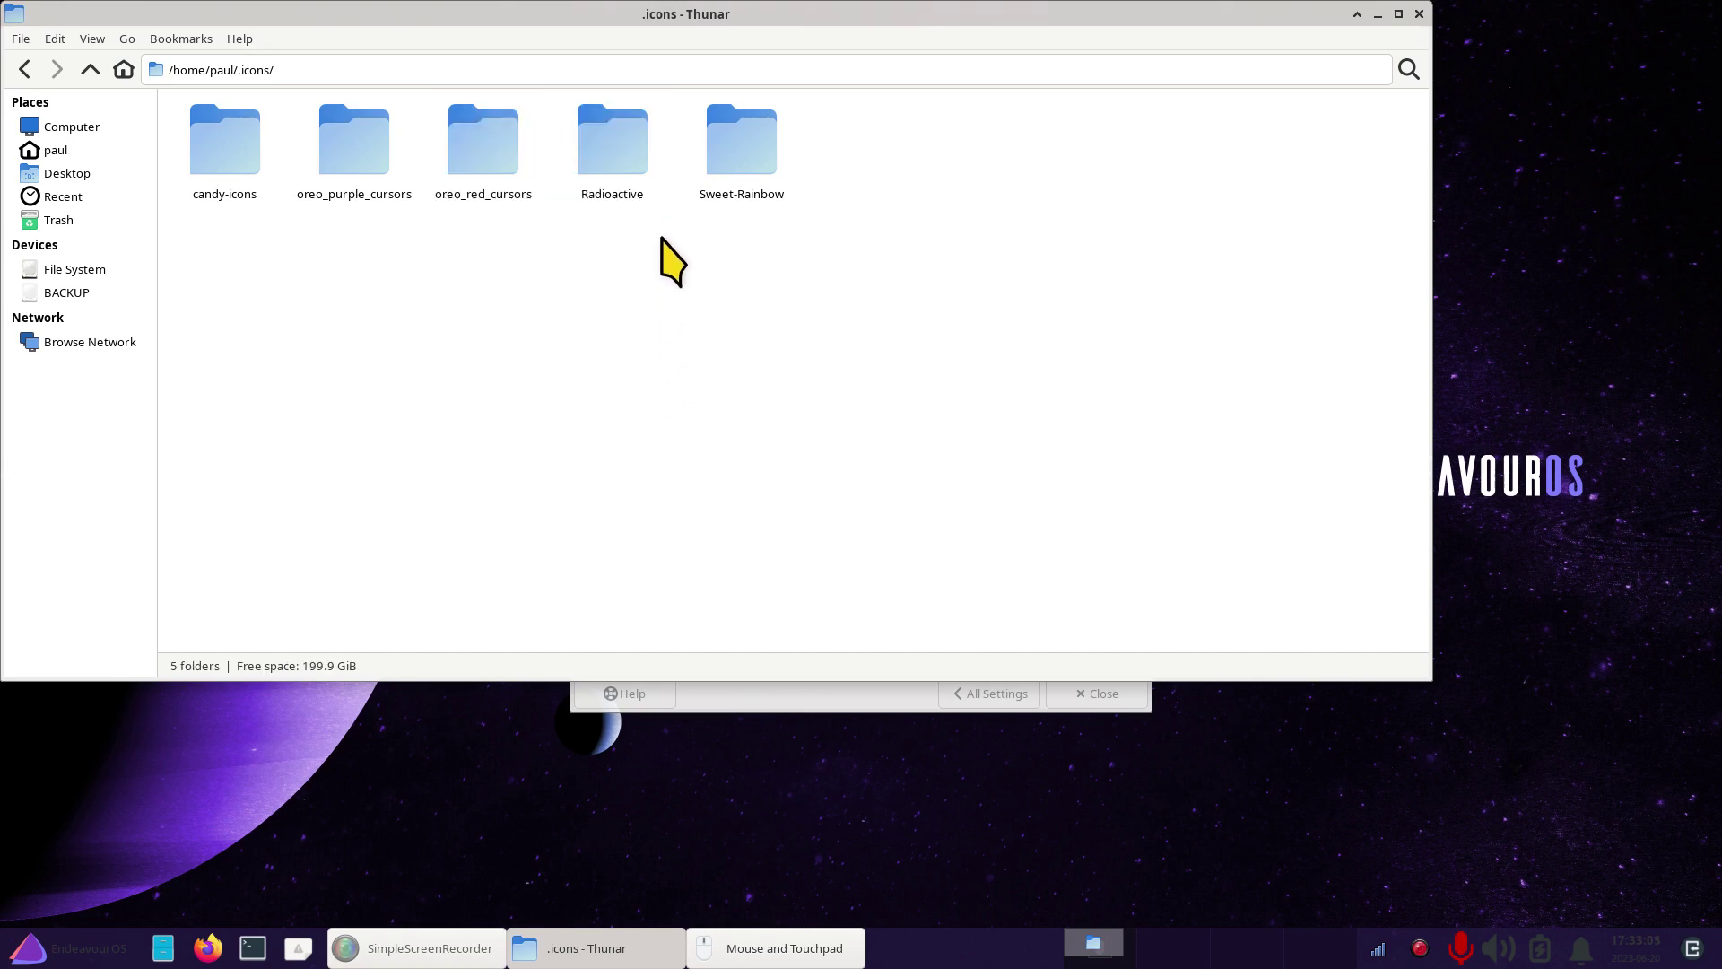
{"action": "left_click_drag", "start_coordinate": [661, 239], "coordinate": [365, 185]}
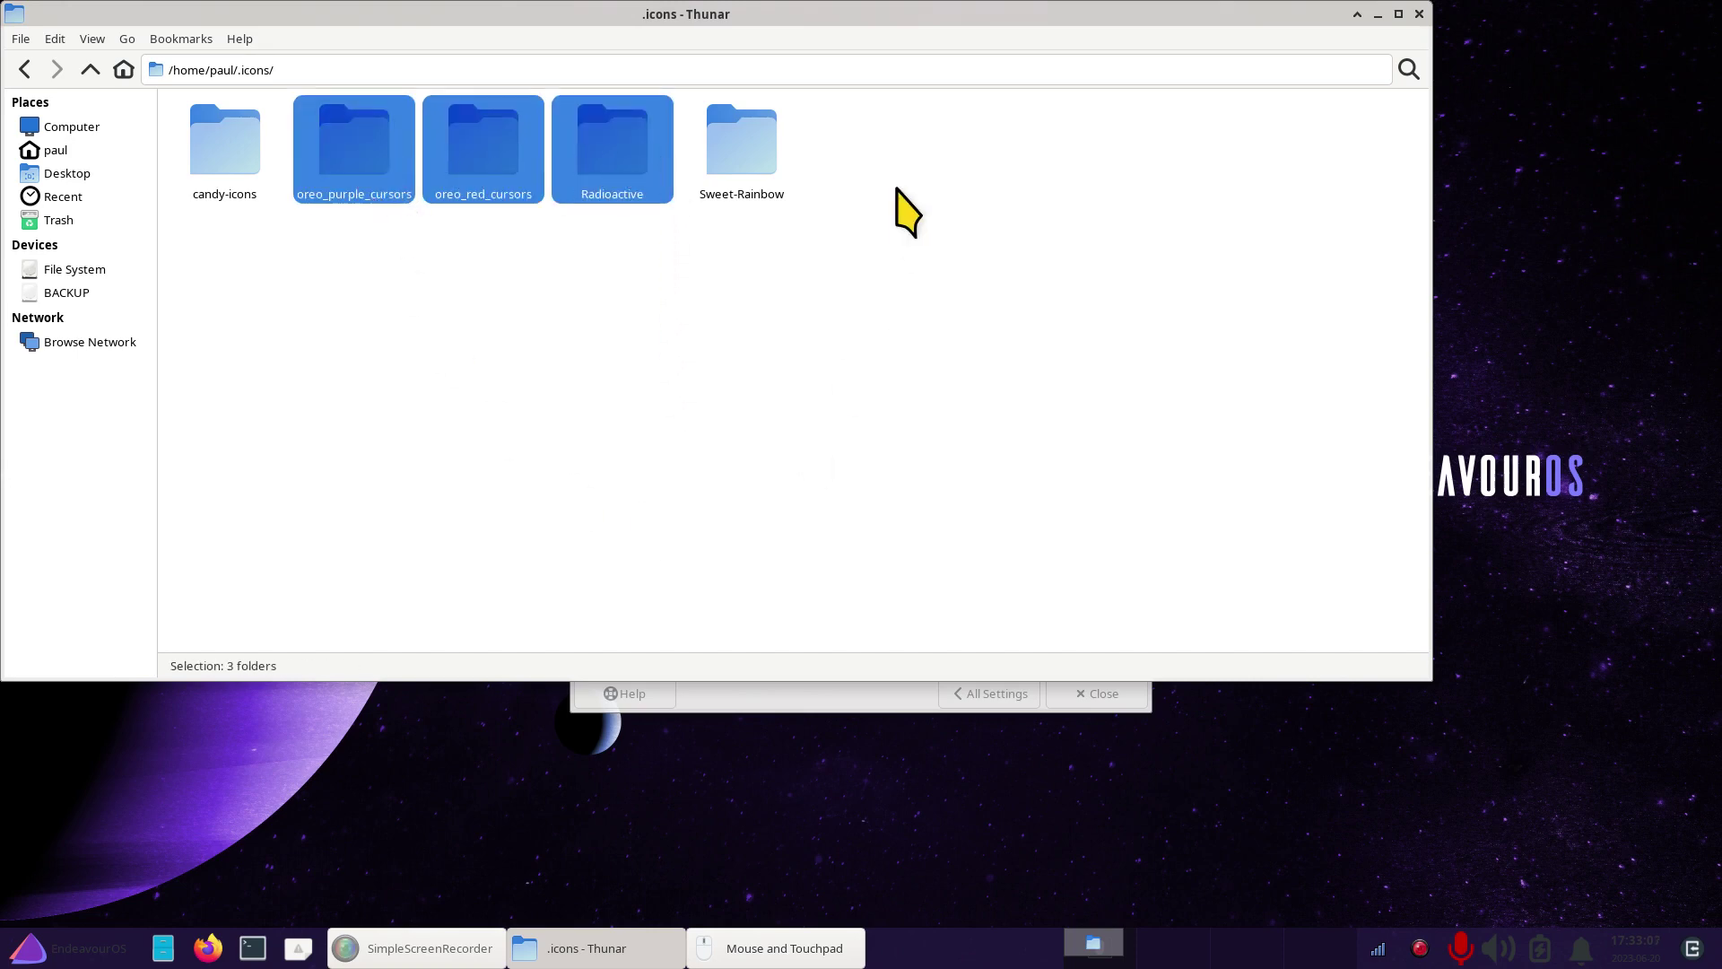
{"action": "left_click", "coordinate": [768, 169]}
{"action": "left_click", "coordinate": [226, 173]}
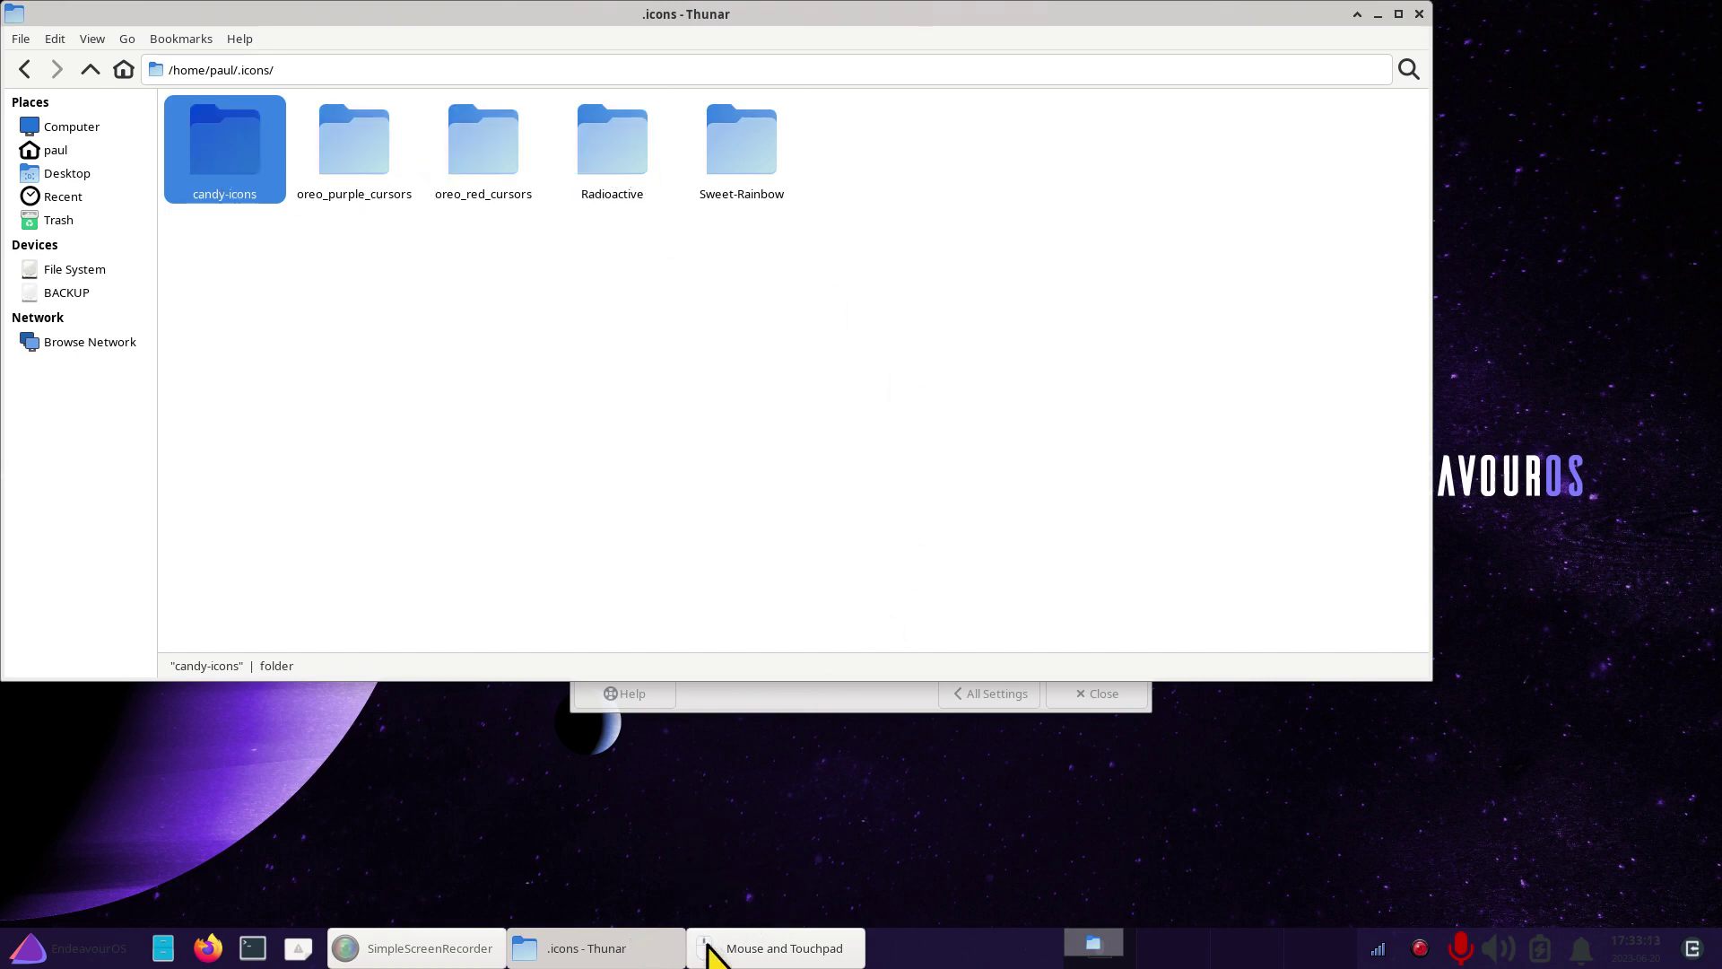
- Apply the Qogir-dark cursor theme, then show the File System root in Thunar
{"action": "left_click", "coordinate": [753, 957]}
{"action": "left_click", "coordinate": [649, 353]}
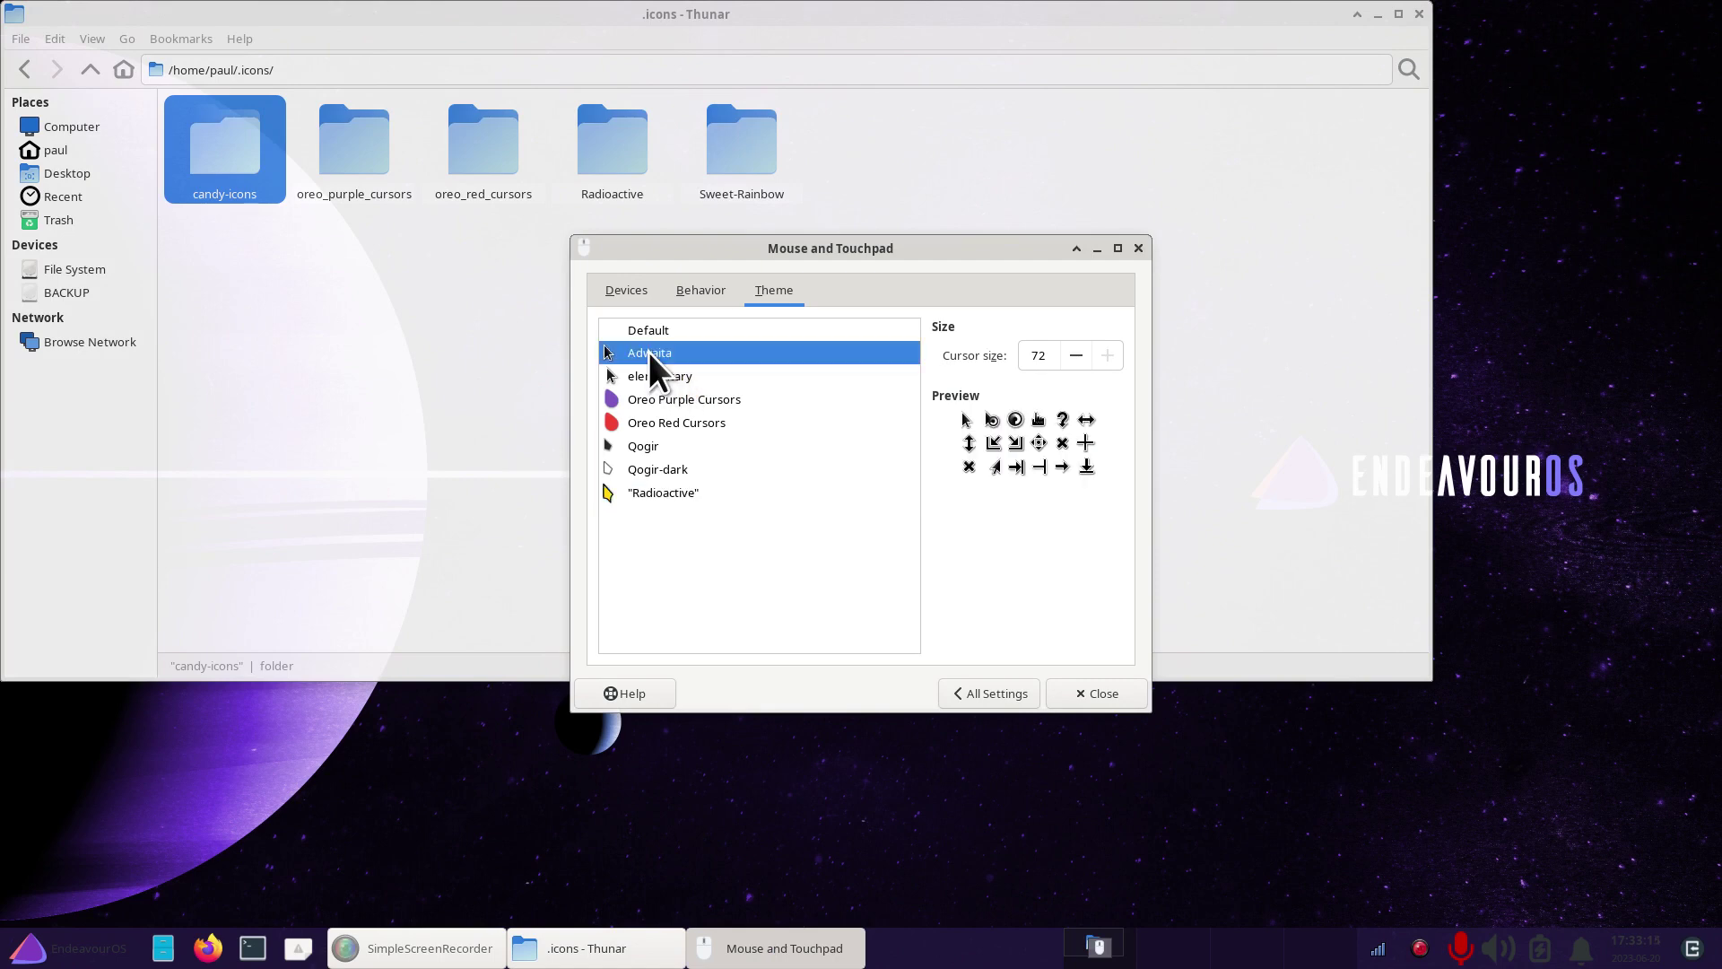
{"action": "left_click", "coordinate": [662, 371]}
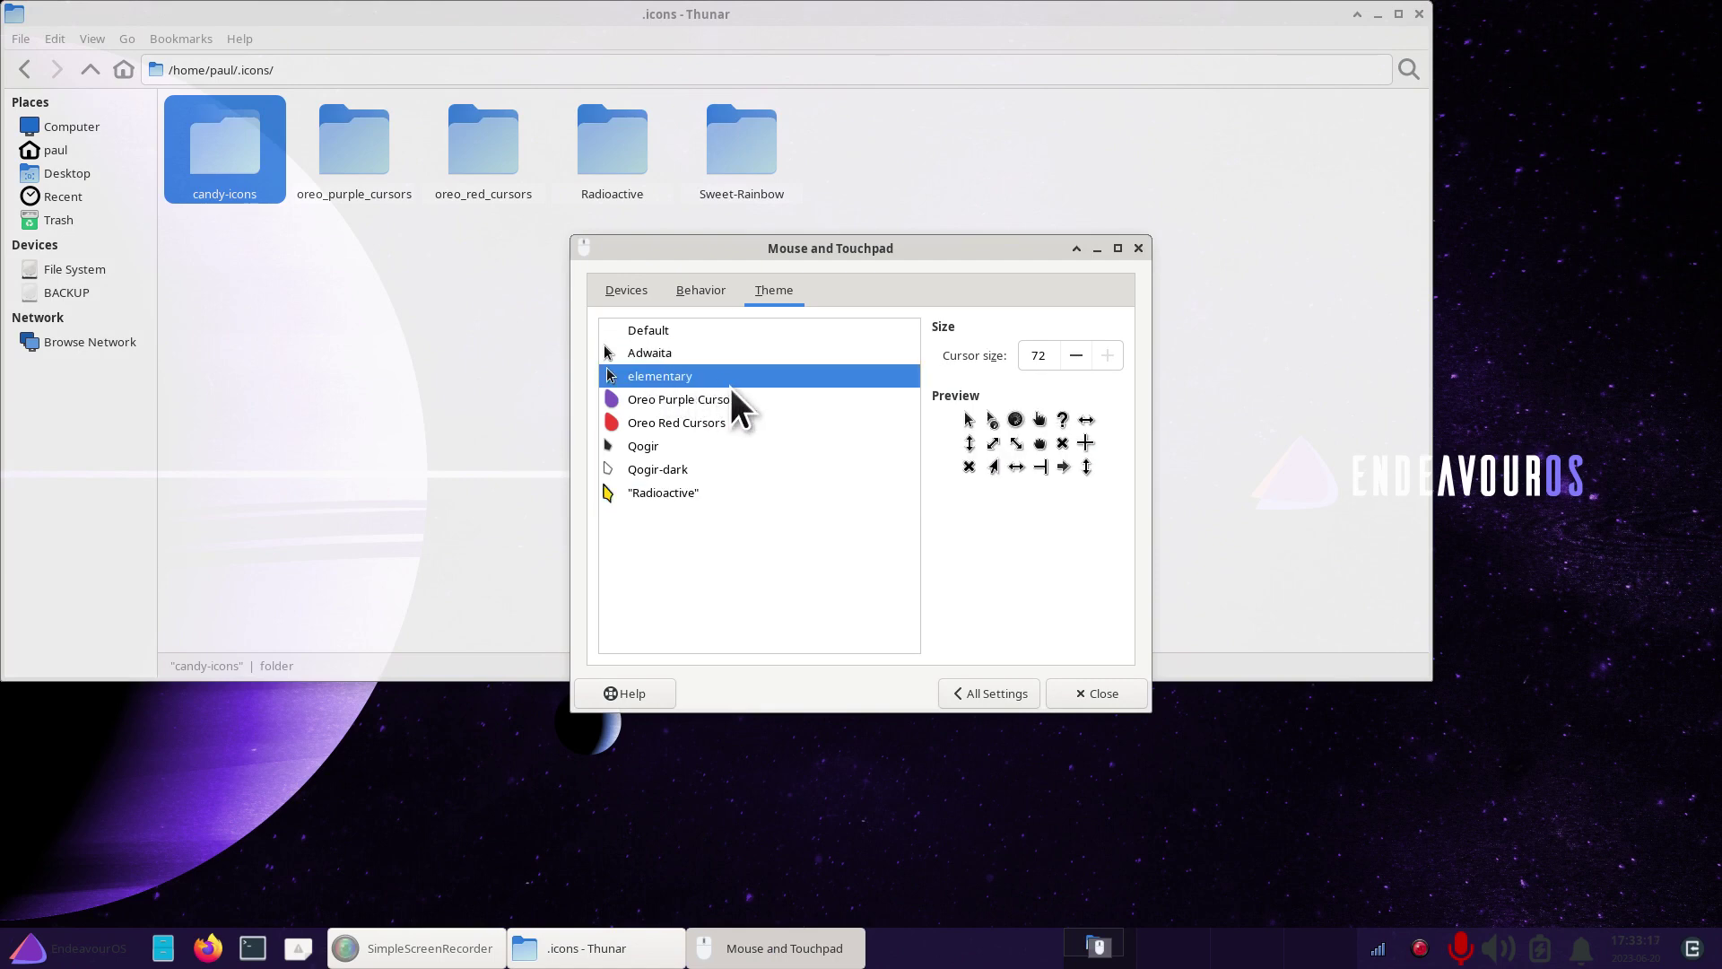
{"action": "left_click", "coordinate": [687, 448]}
{"action": "left_click", "coordinate": [681, 473]}
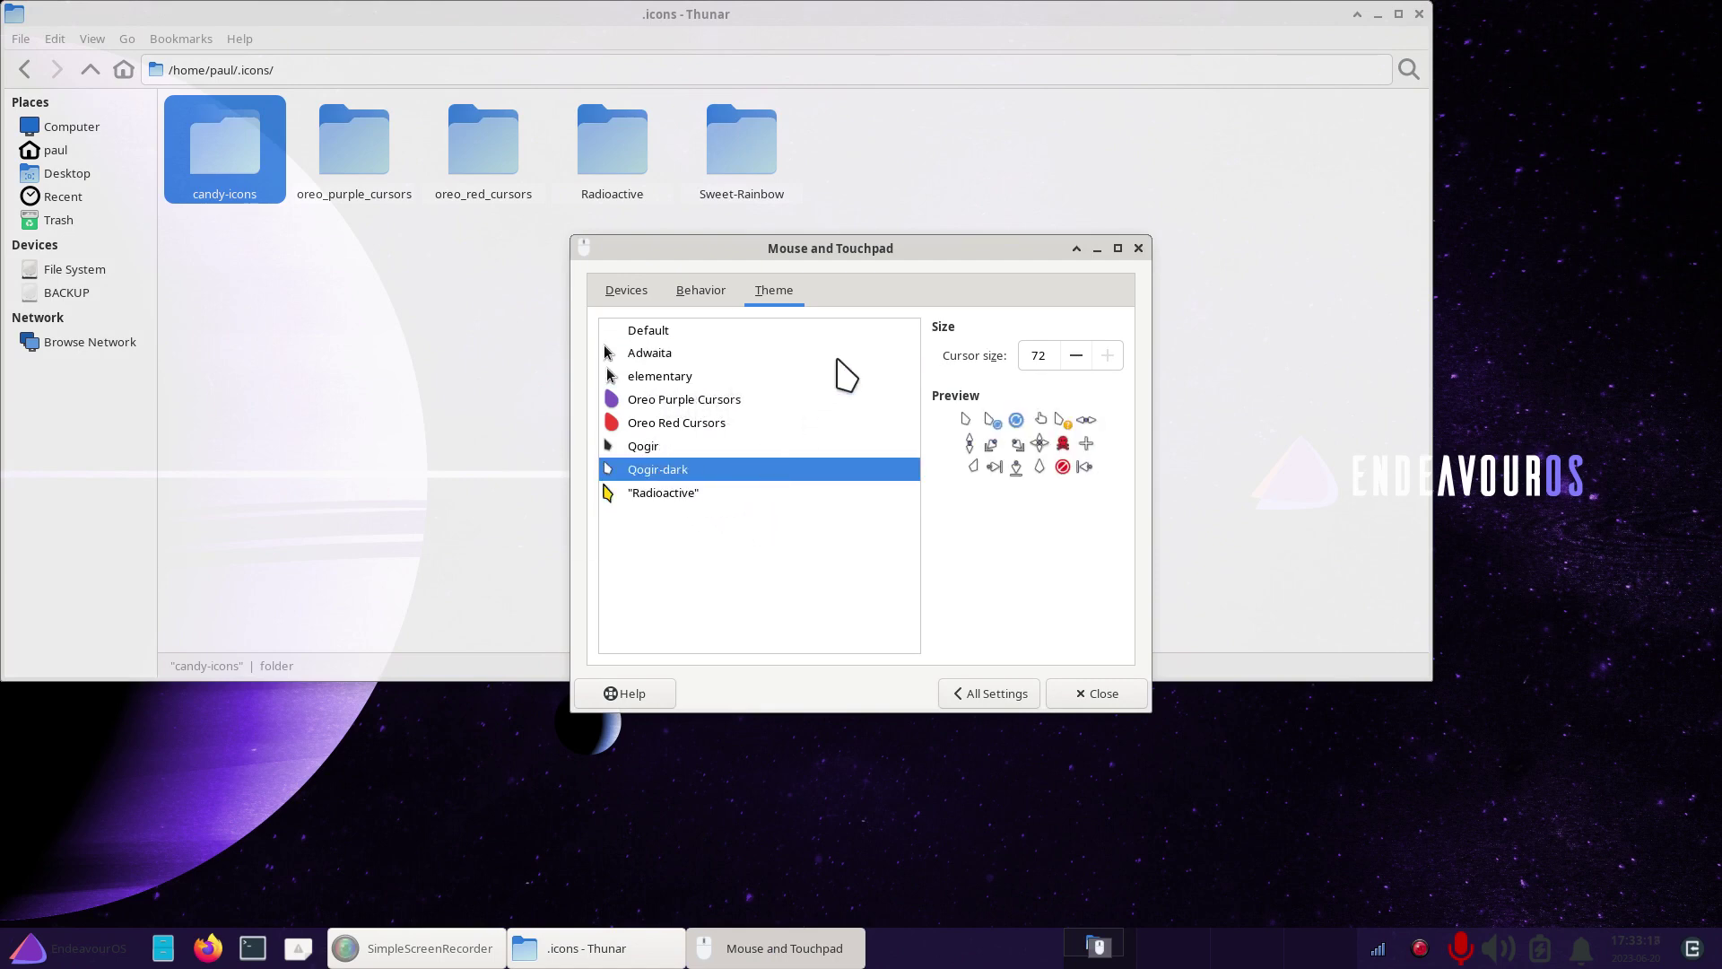
{"action": "left_click_drag", "start_coordinate": [919, 248], "coordinate": [1410, 186]}
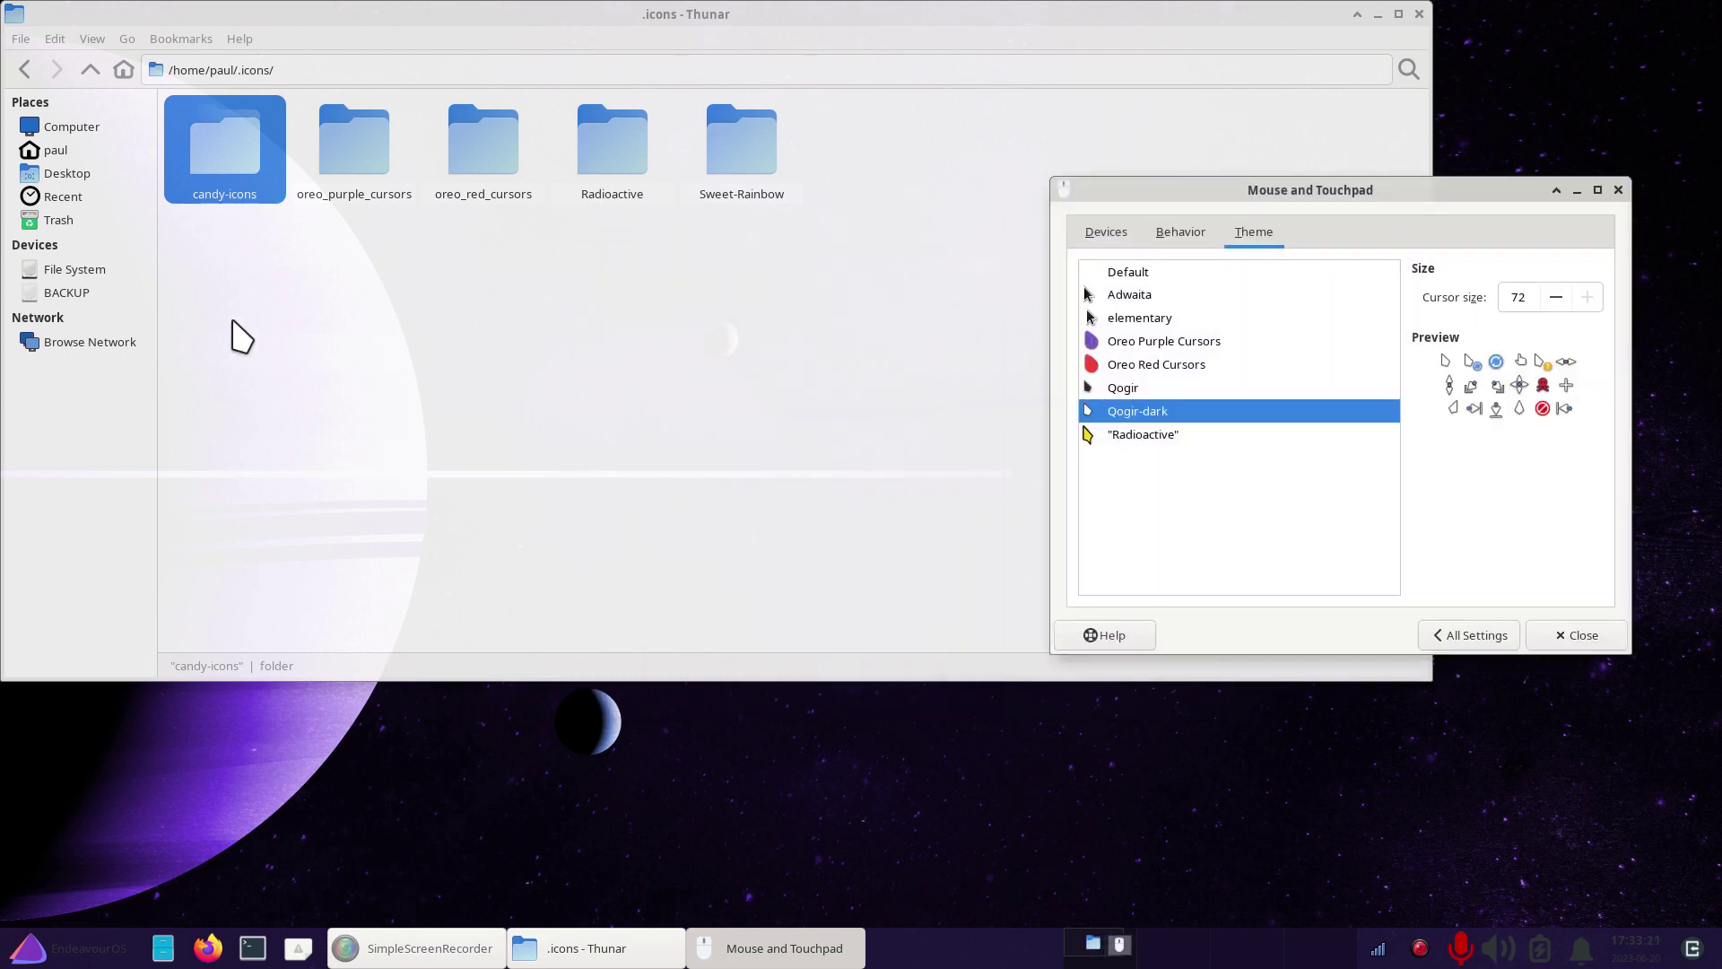
{"action": "left_click", "coordinate": [75, 271]}
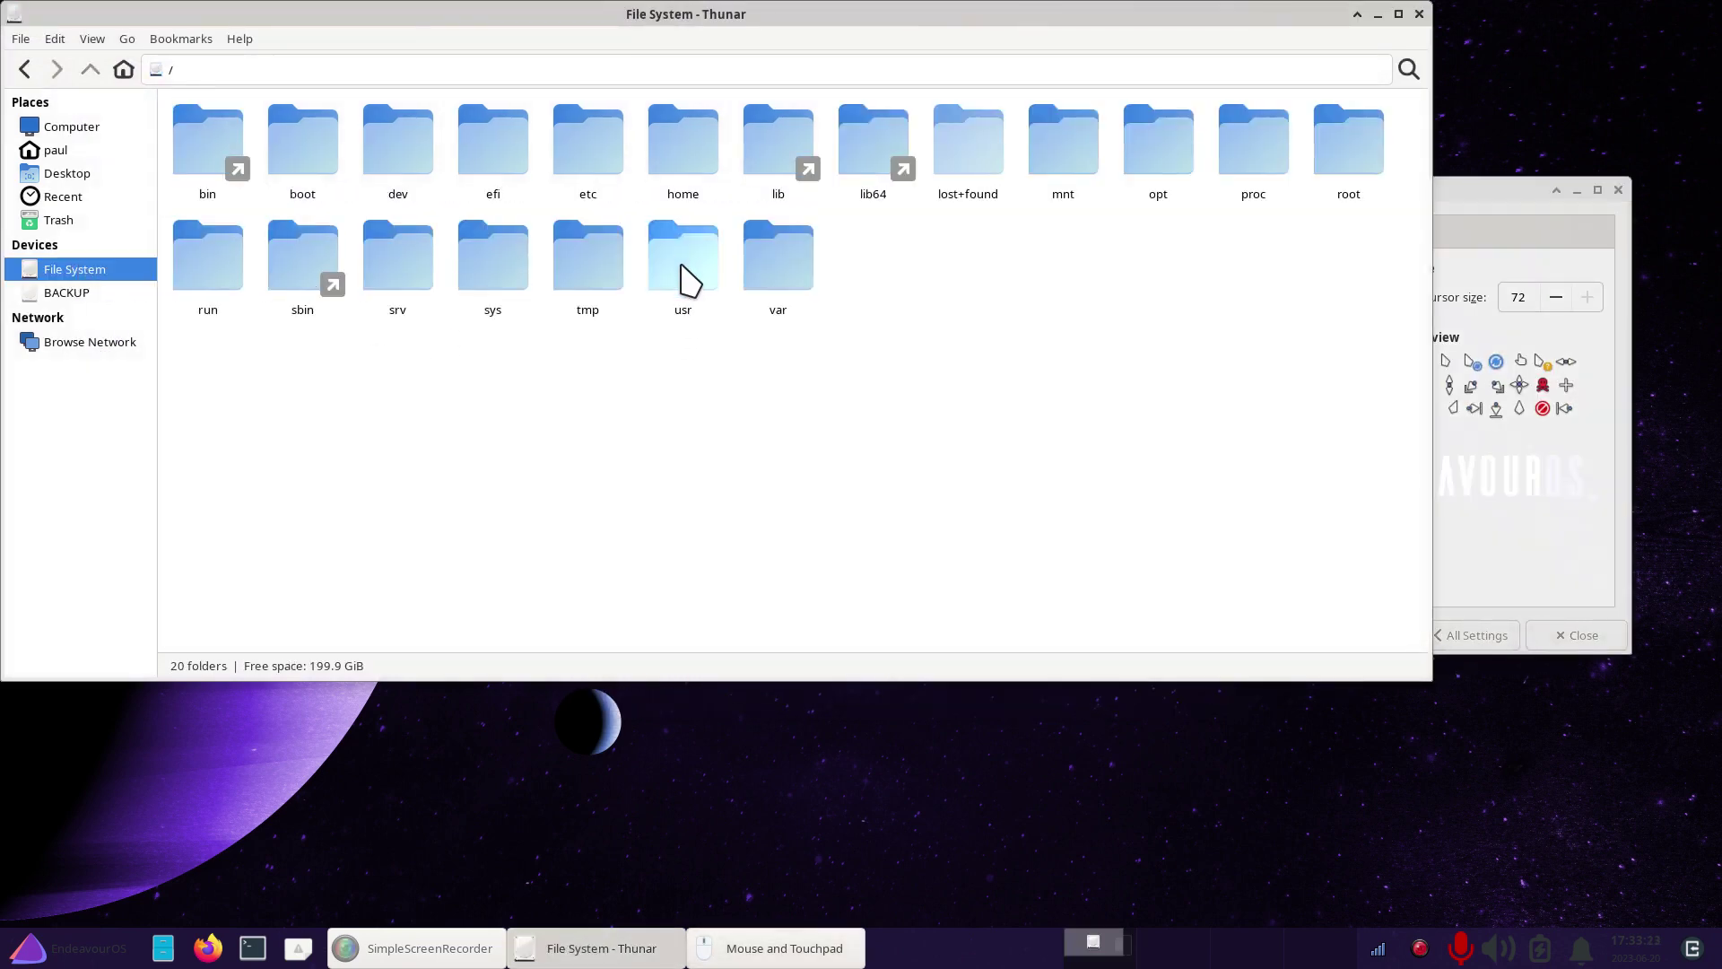
- Navigate into /usr/share/icons, the system-wide icons folder
{"action": "double_click", "coordinate": [671, 255]}
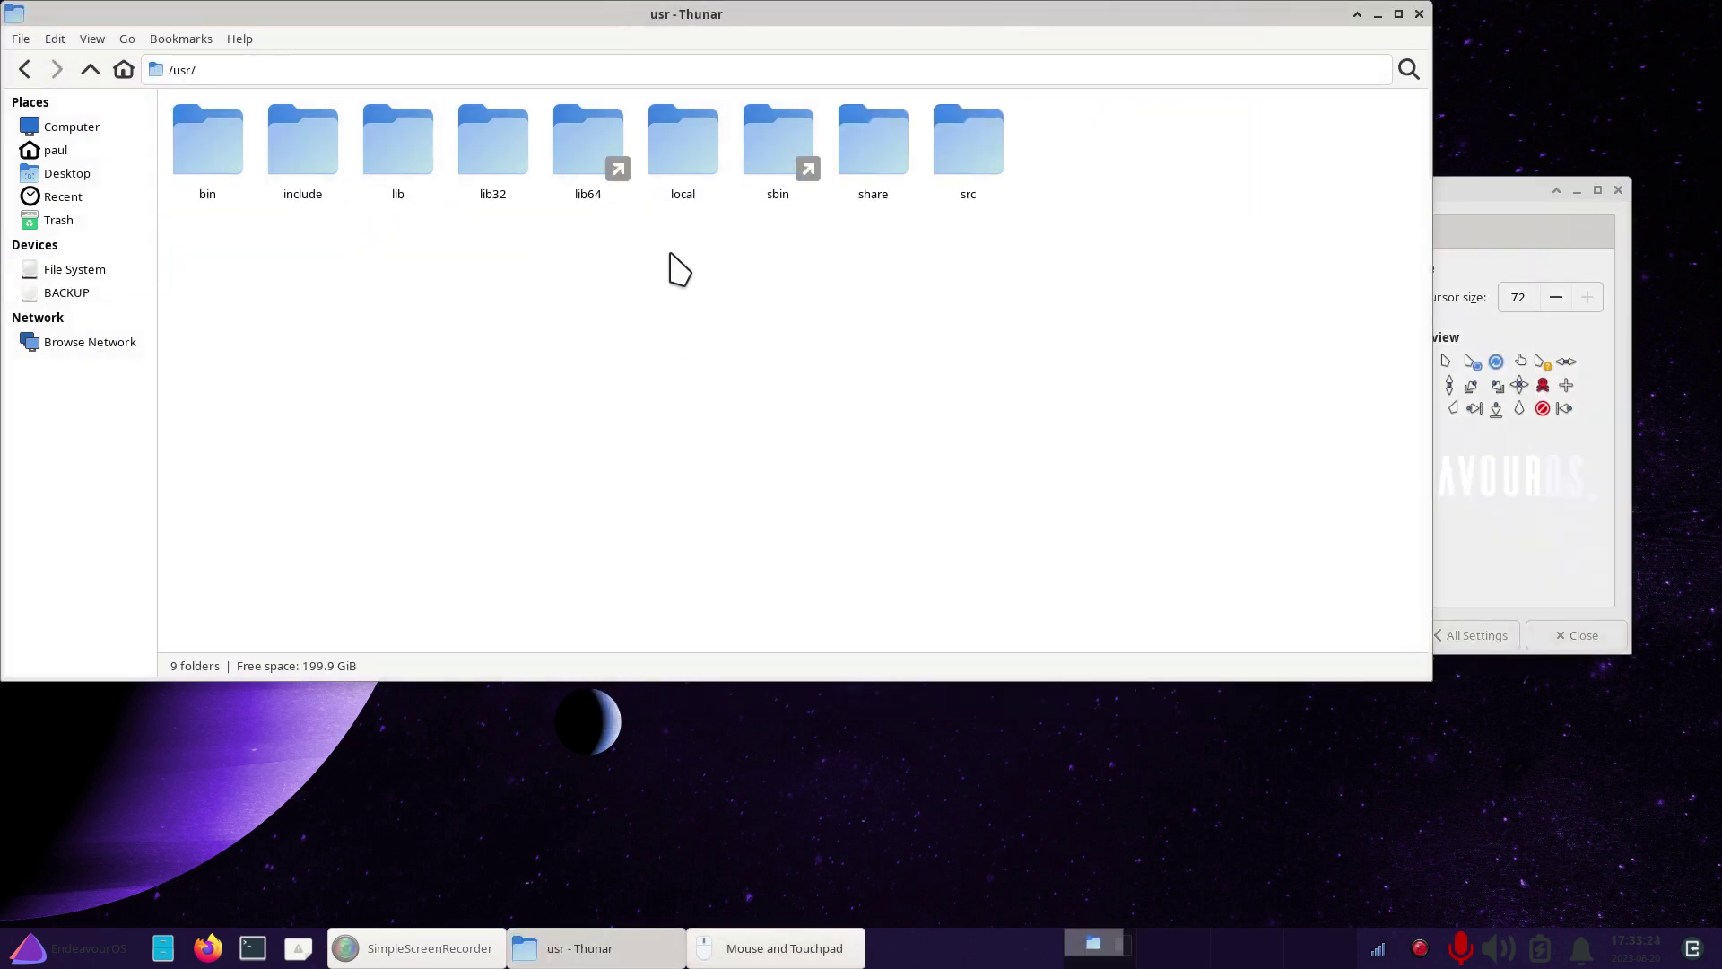
{"action": "double_click", "coordinate": [856, 159]}
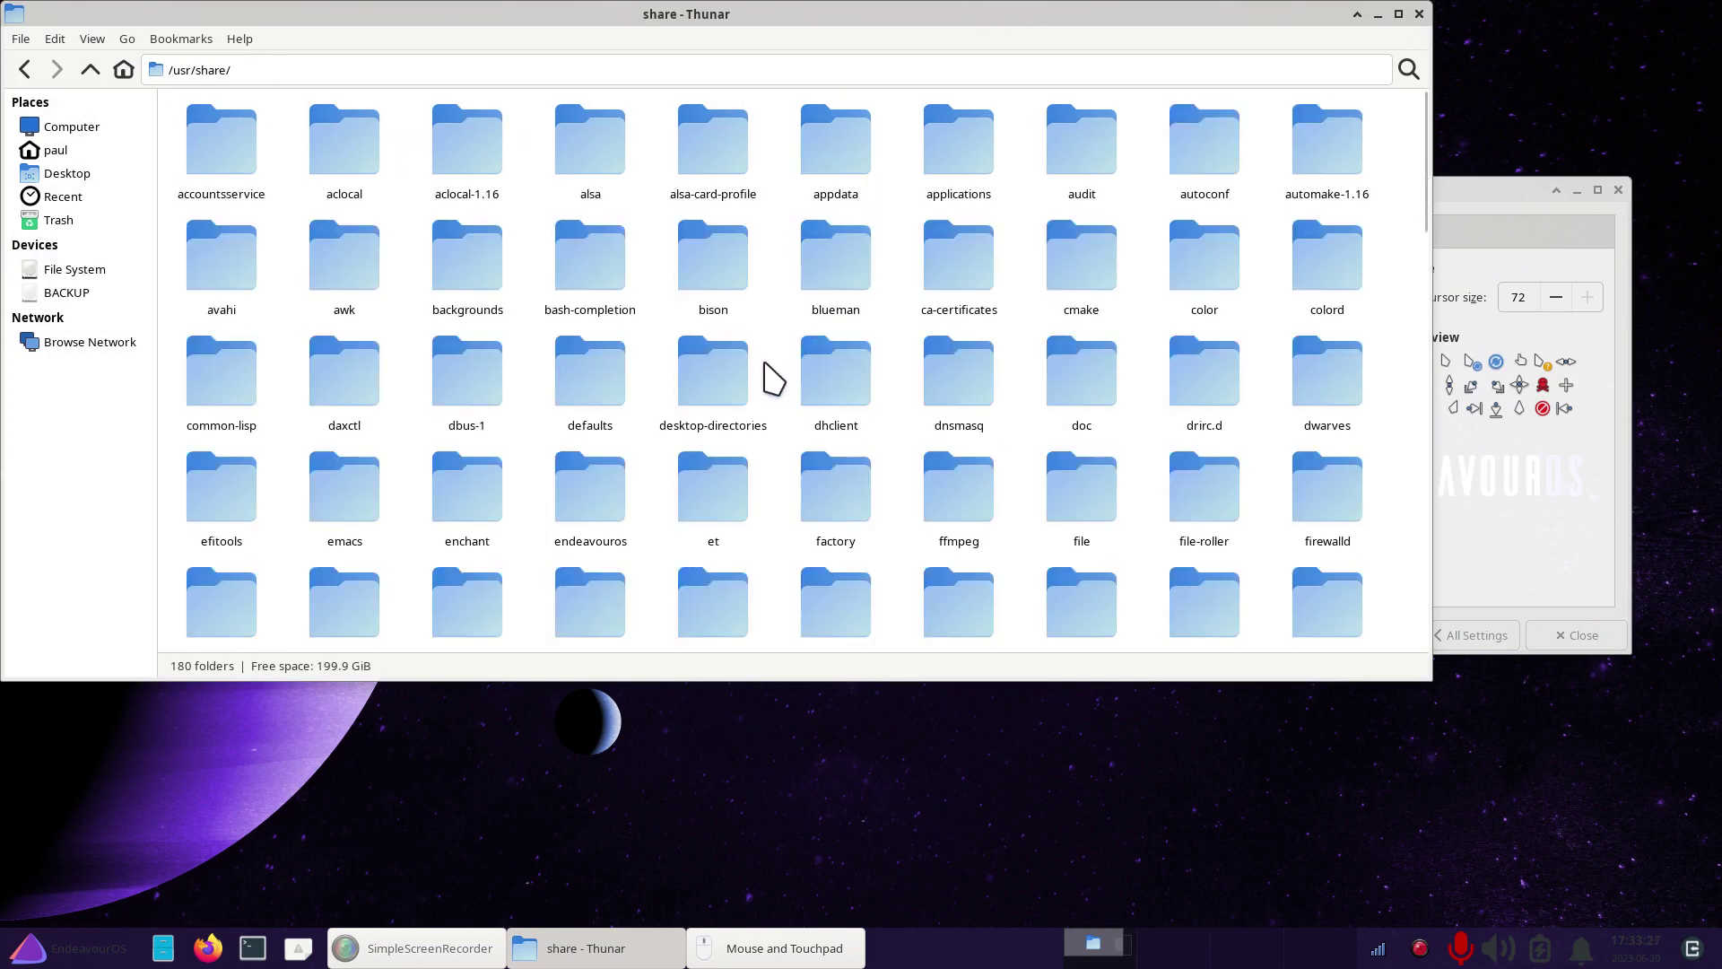
{"action": "type", "text": "i"}
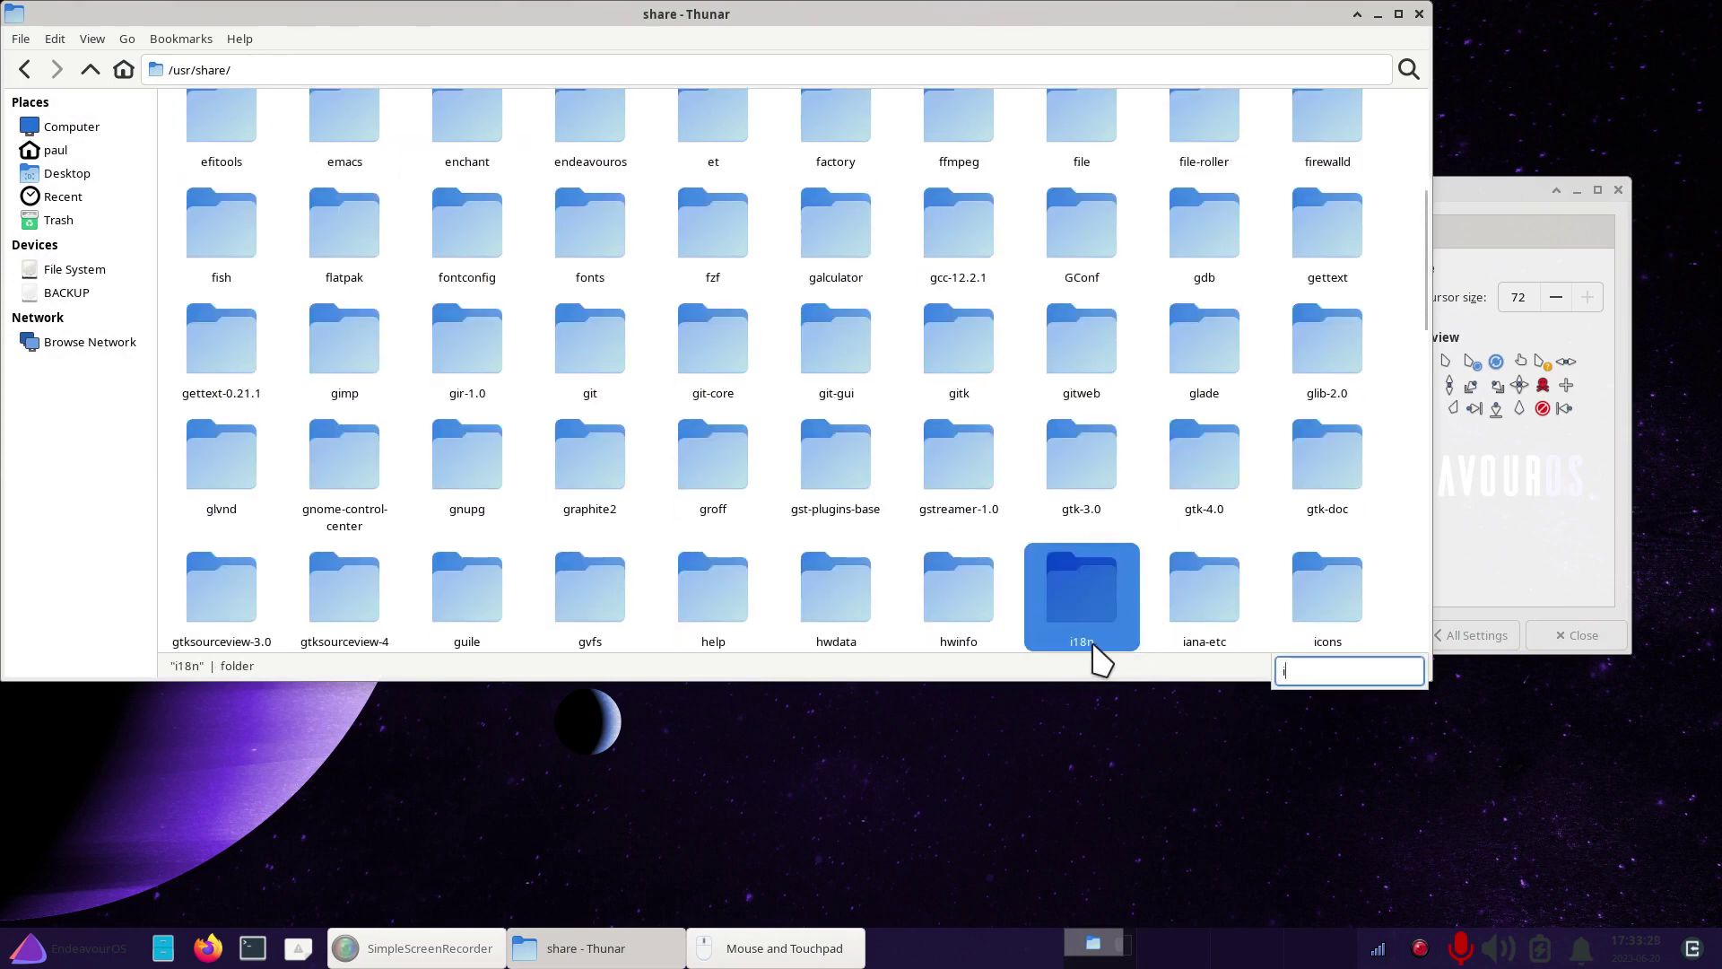
{"action": "double_click", "coordinate": [1325, 593]}
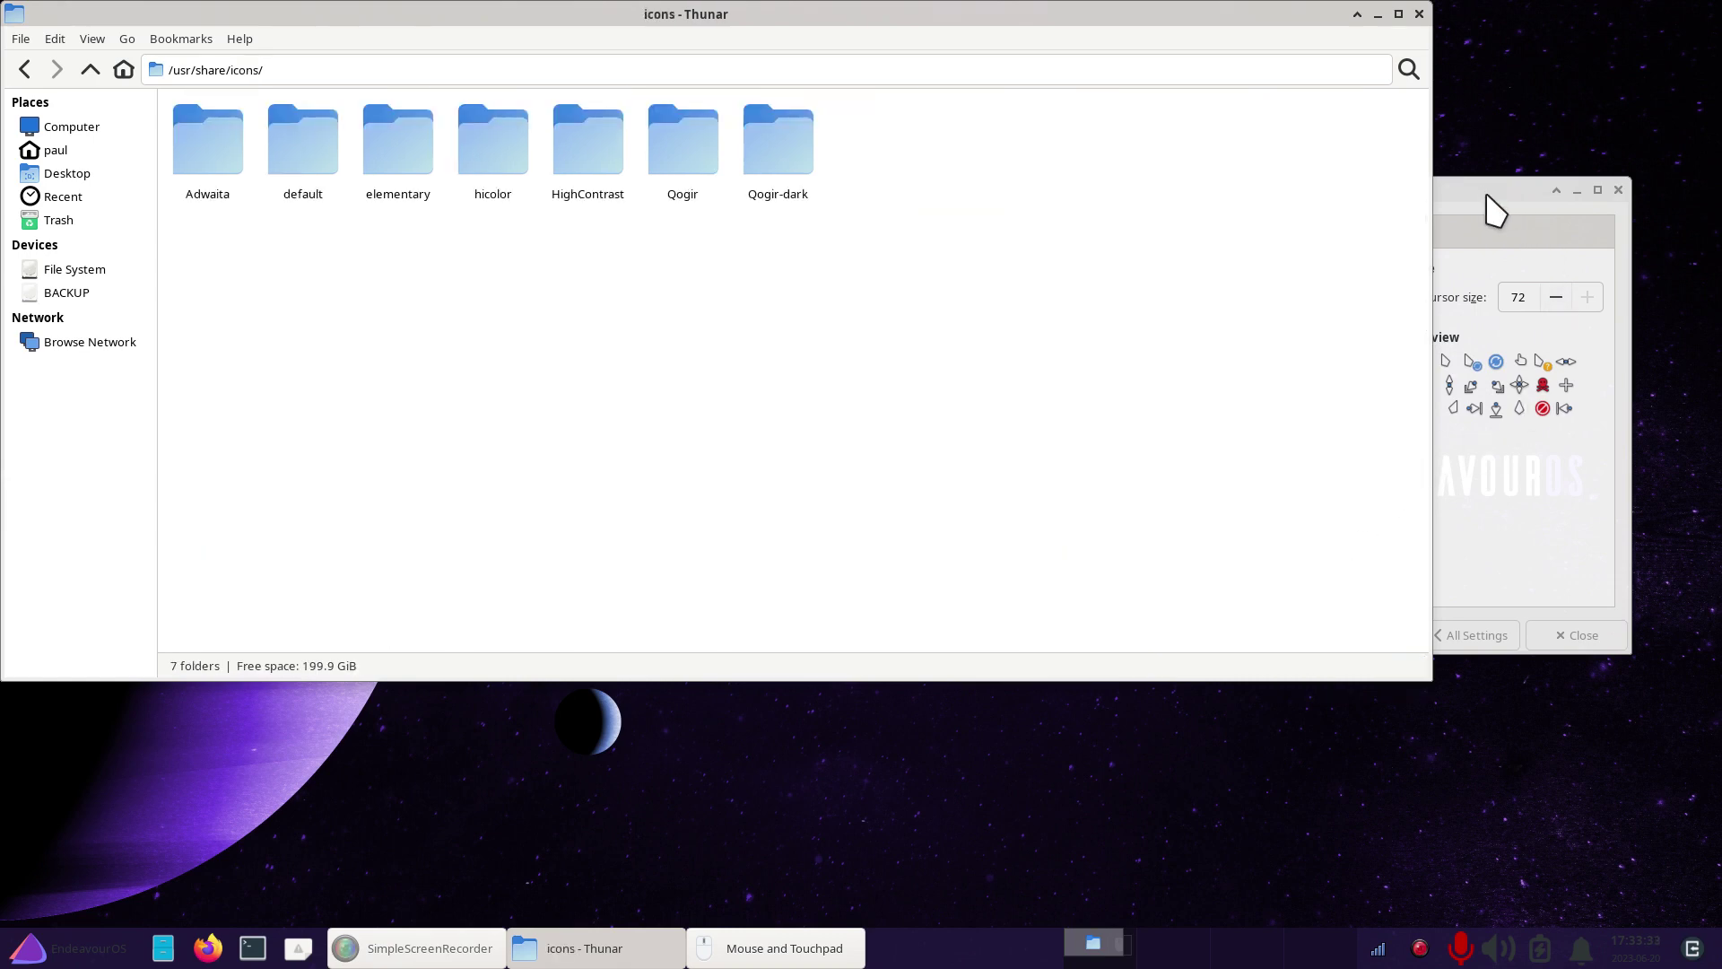
{"action": "left_click", "coordinate": [1486, 194]}
{"action": "left_click_drag", "start_coordinate": [1390, 201], "coordinate": [1089, 291]}
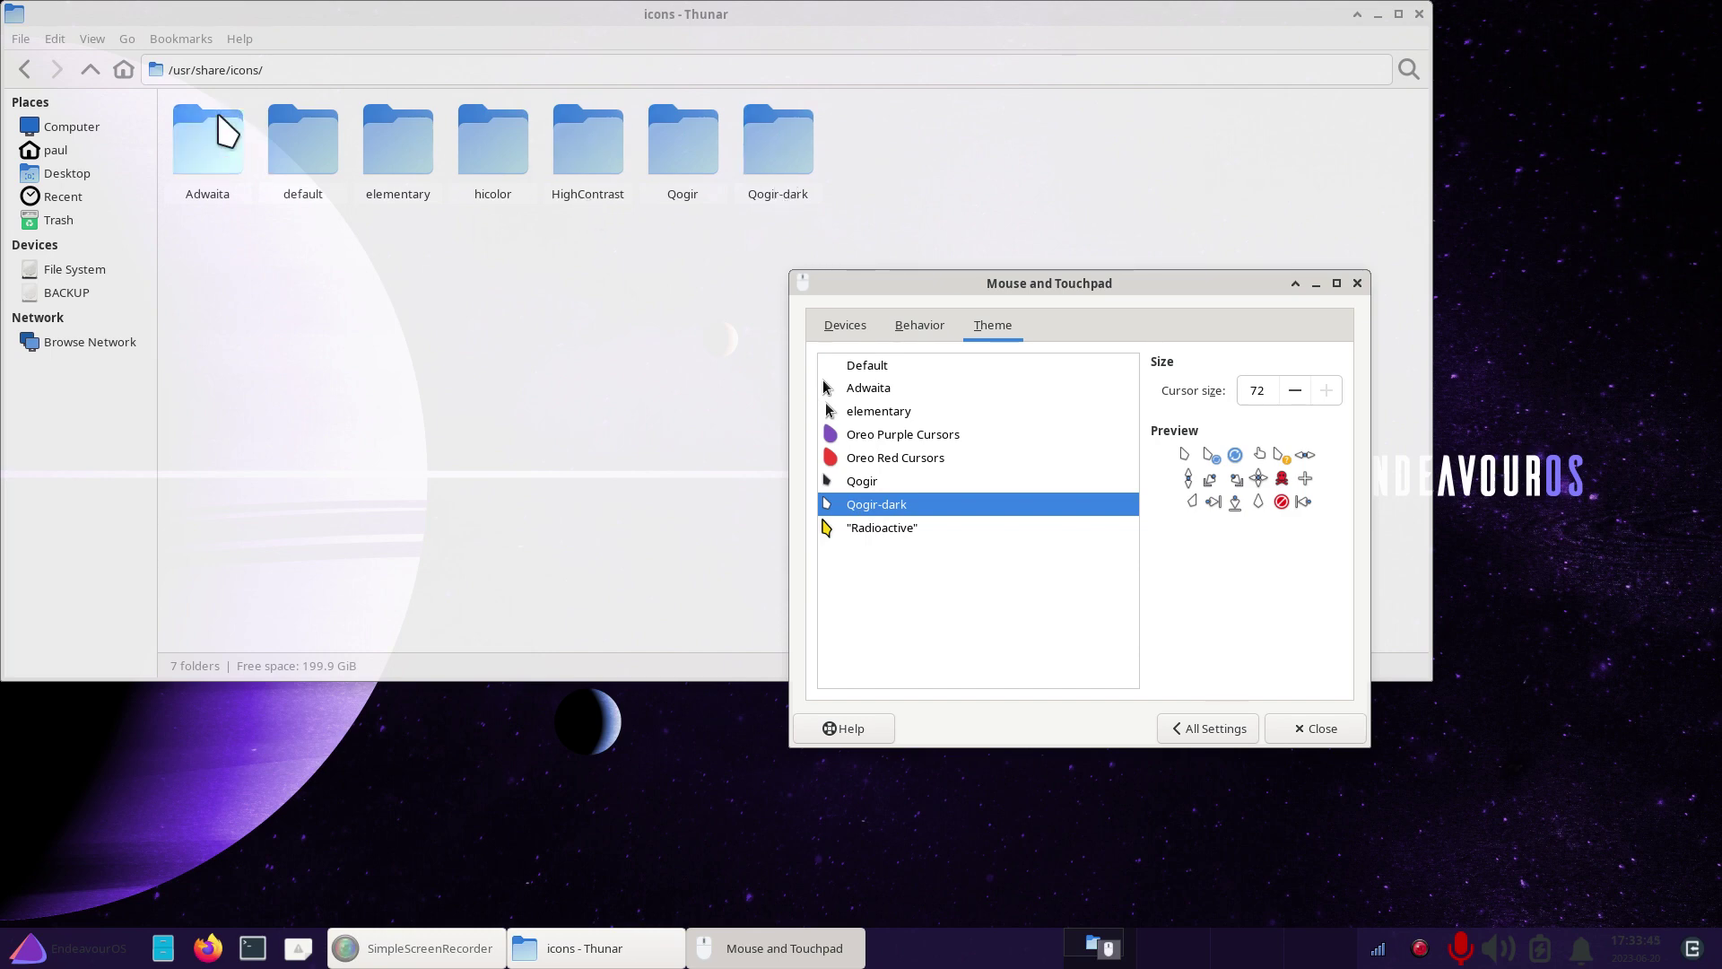
- Go back to /usr/share and check the icons folder's permissions in Properties
{"action": "left_click", "coordinate": [90, 70]}
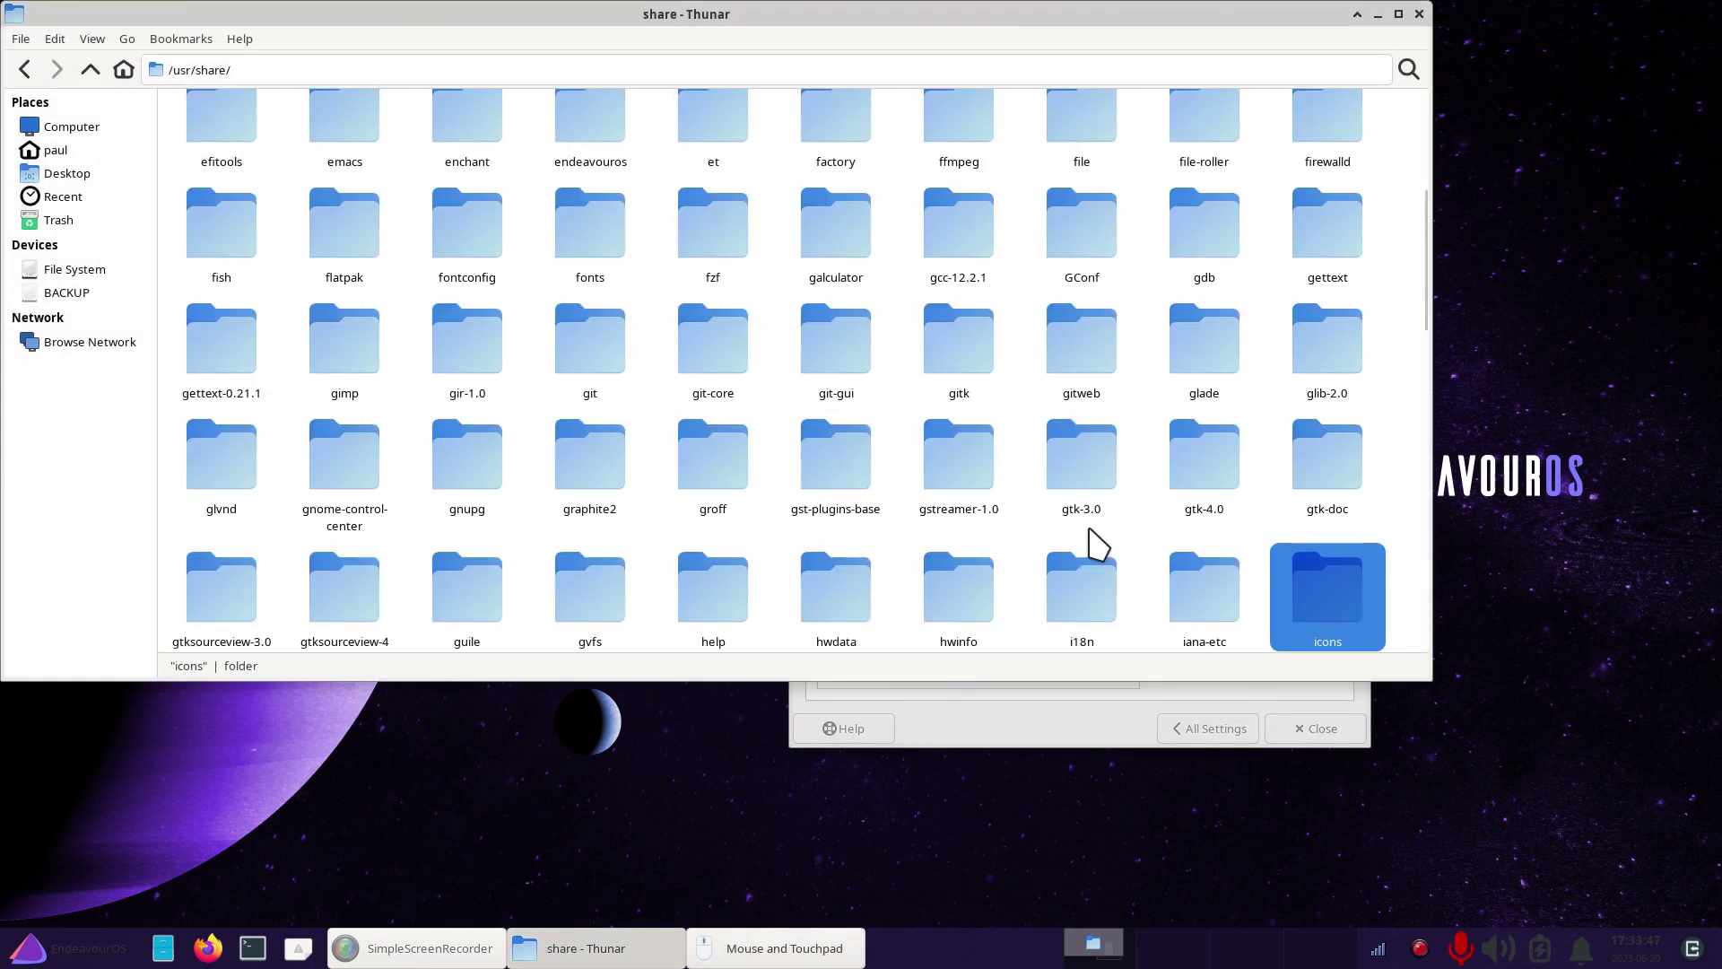
{"action": "right_click", "coordinate": [1314, 581]}
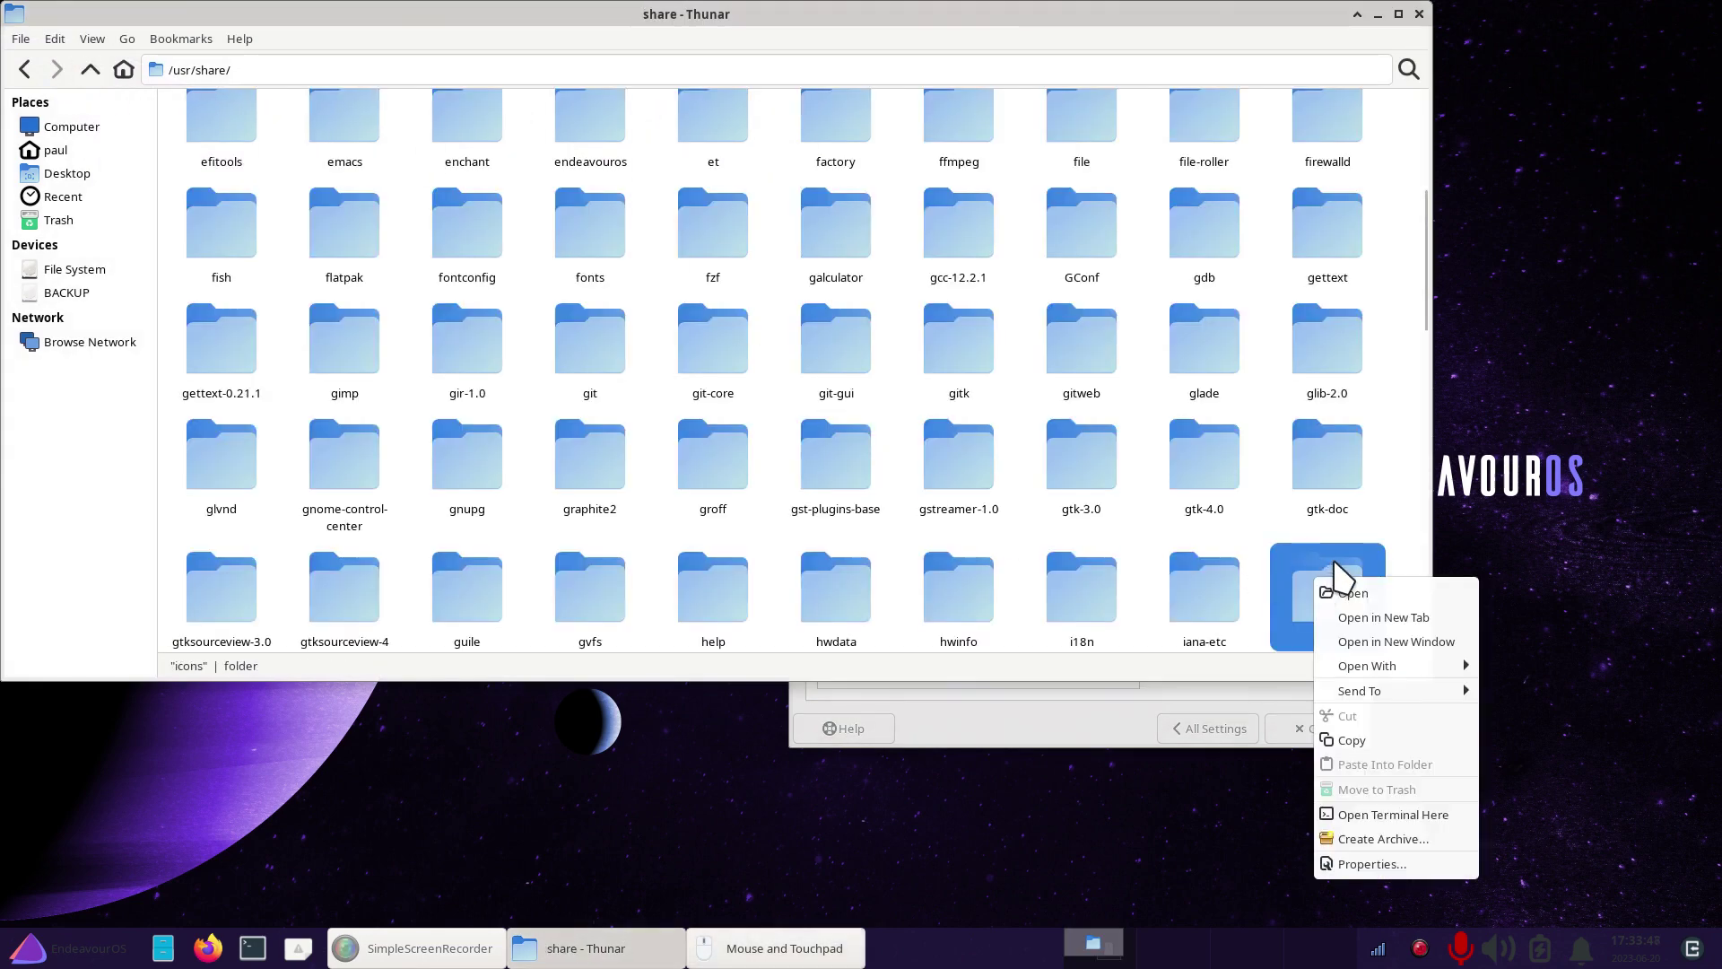
{"action": "left_click", "coordinate": [1401, 863]}
{"action": "left_click", "coordinate": [783, 187]}
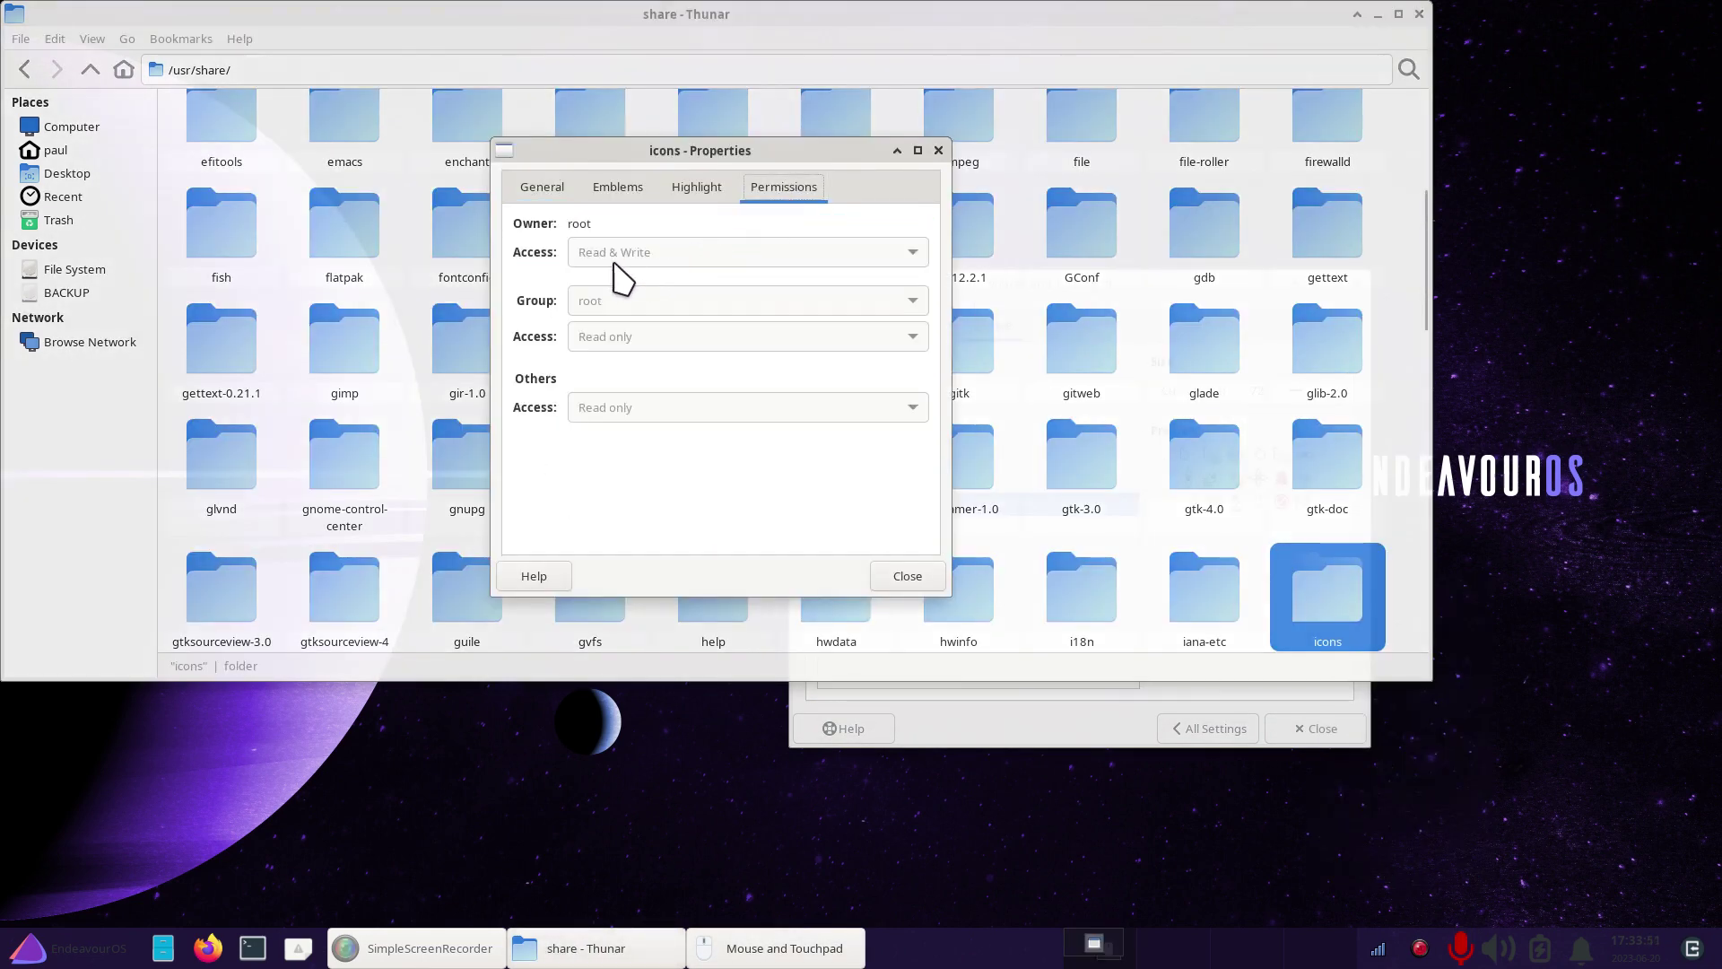
{"action": "left_click", "coordinate": [938, 149]}
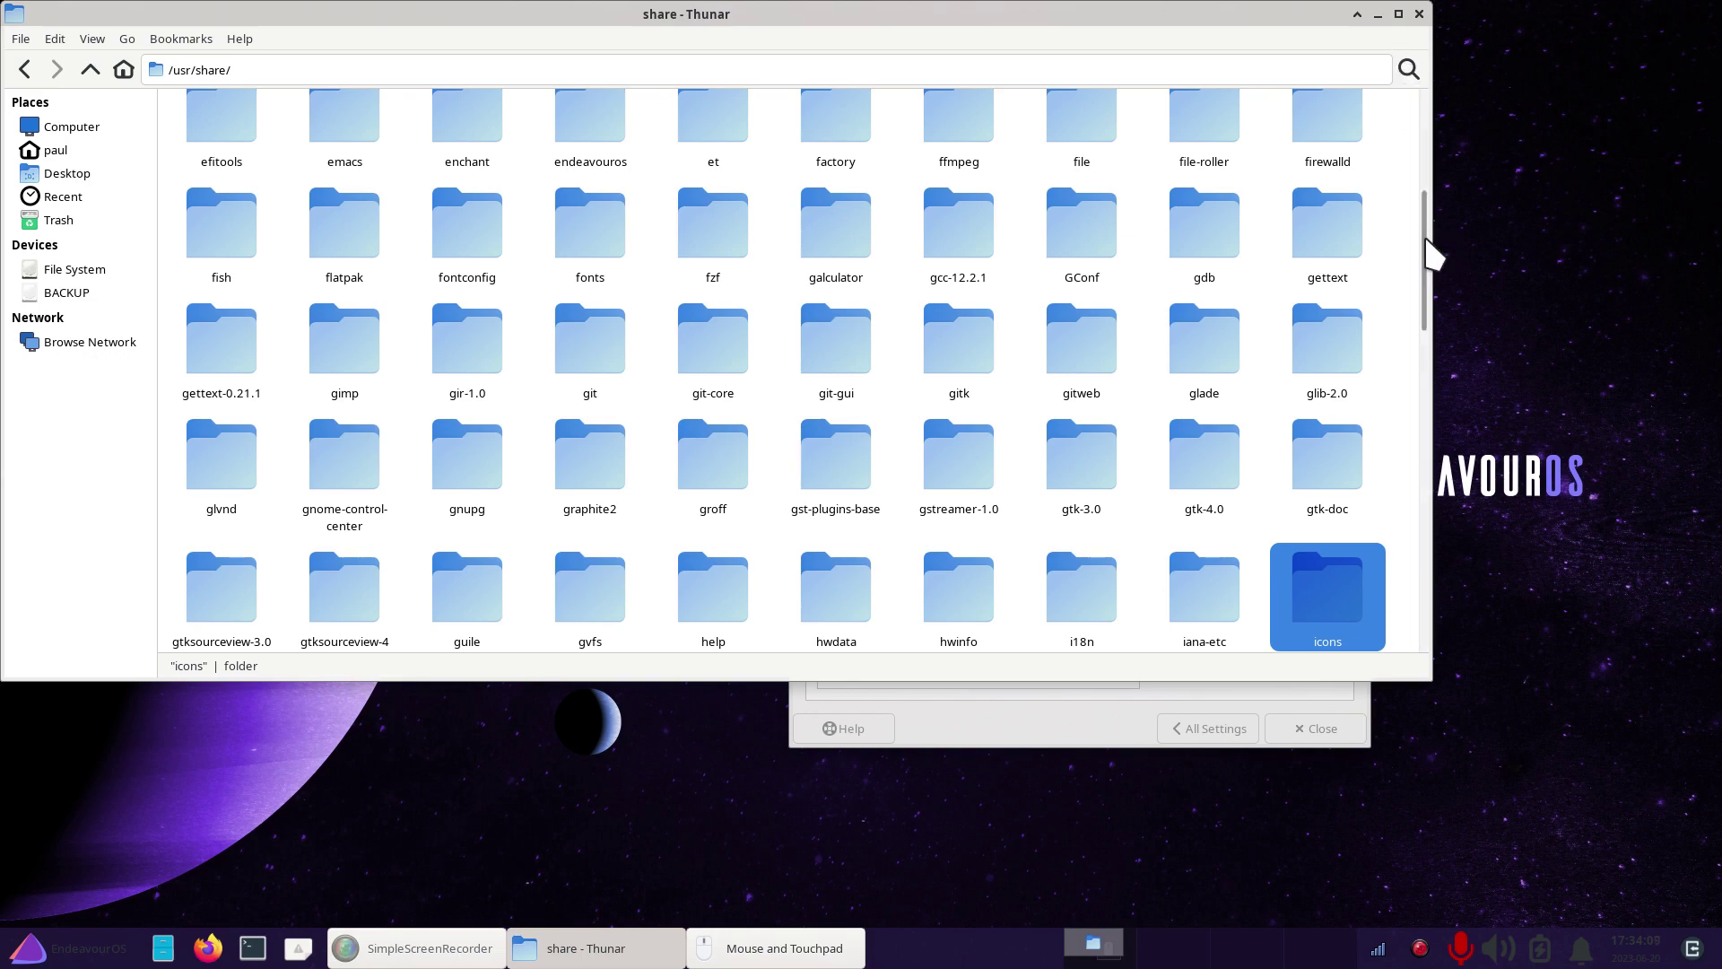
- Close Thunar and switch the cursor theme through the Oreo themes back to Radioactive
{"action": "left_click", "coordinate": [1419, 15]}
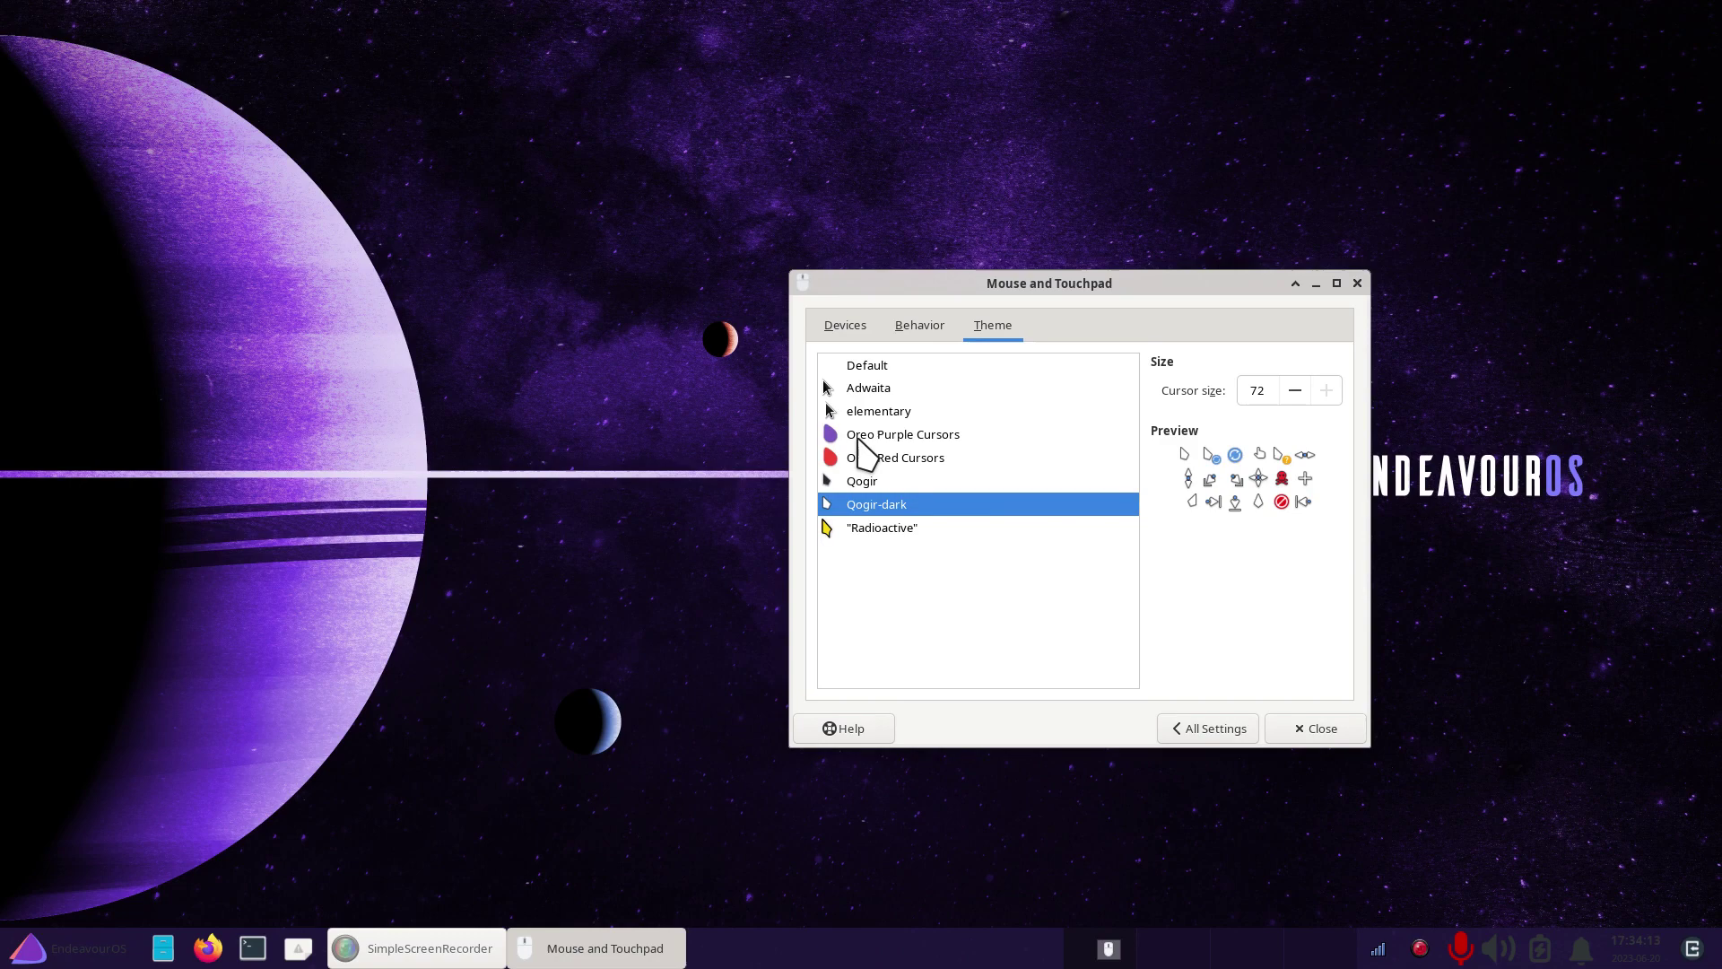
{"action": "left_click", "coordinate": [858, 436]}
{"action": "left_click", "coordinate": [863, 459]}
{"action": "left_click", "coordinate": [868, 529]}
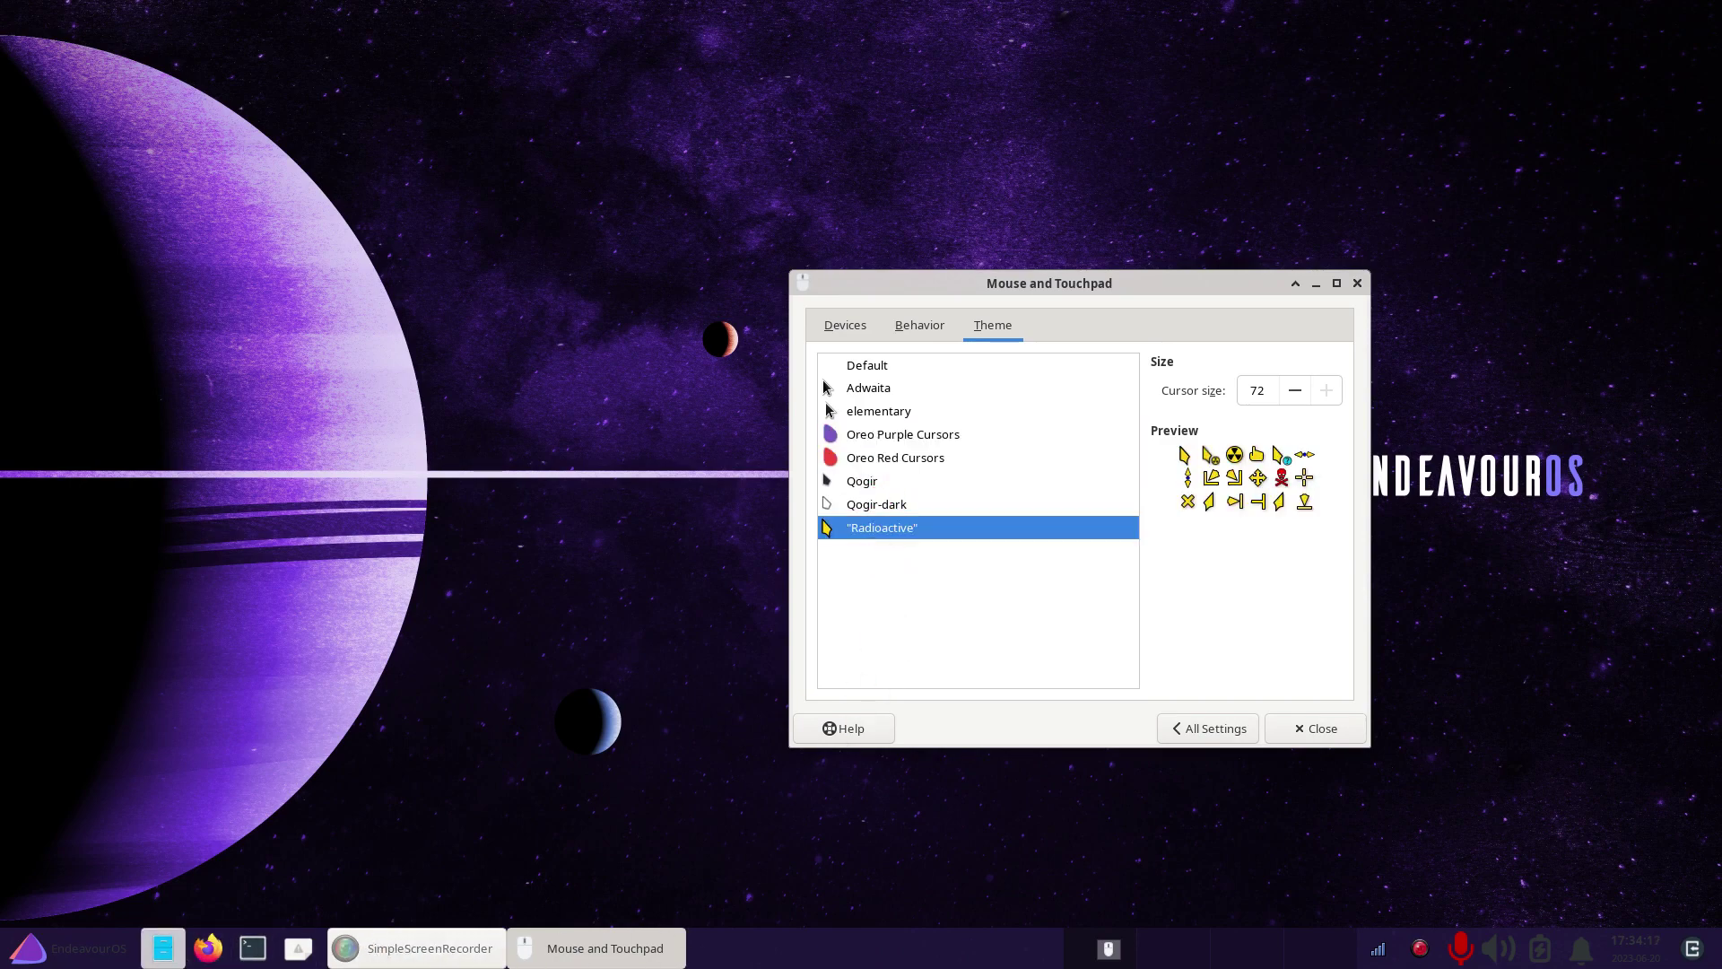
- Reopen Thunar to select .icons, close it, then open and dismiss the applications menu
{"action": "left_click", "coordinate": [162, 948]}
{"action": "left_click", "coordinate": [592, 180]}
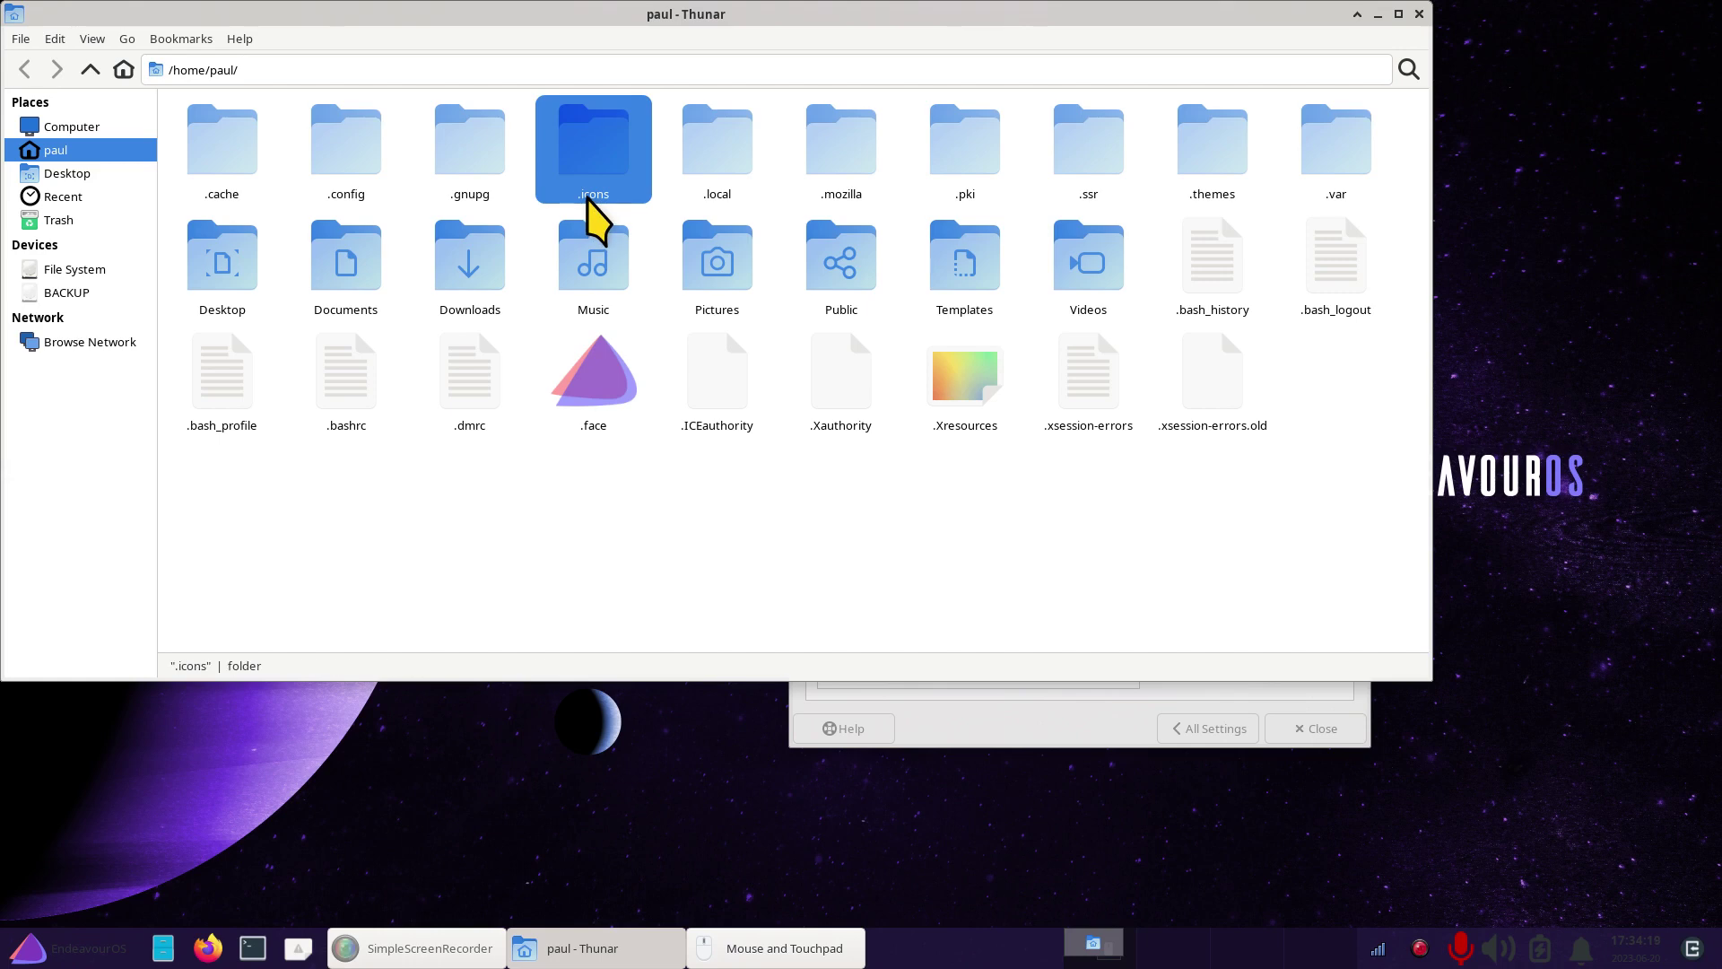
{"action": "left_click", "coordinate": [1419, 13]}
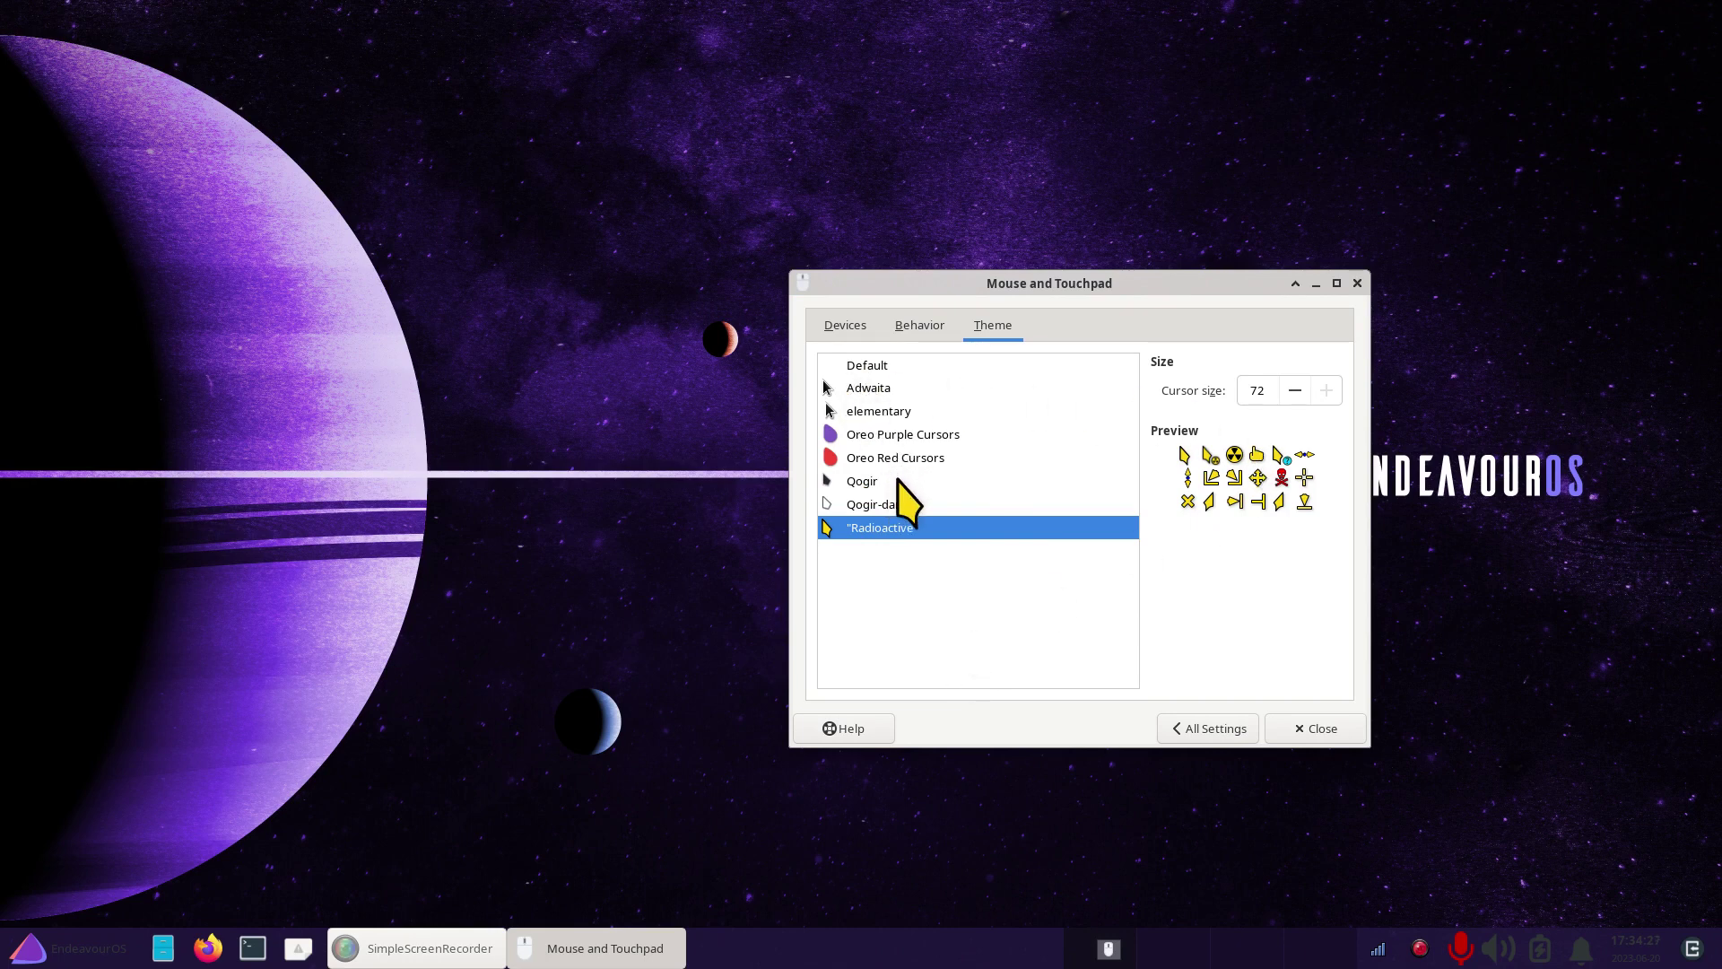
{"action": "left_click", "coordinate": [81, 935]}
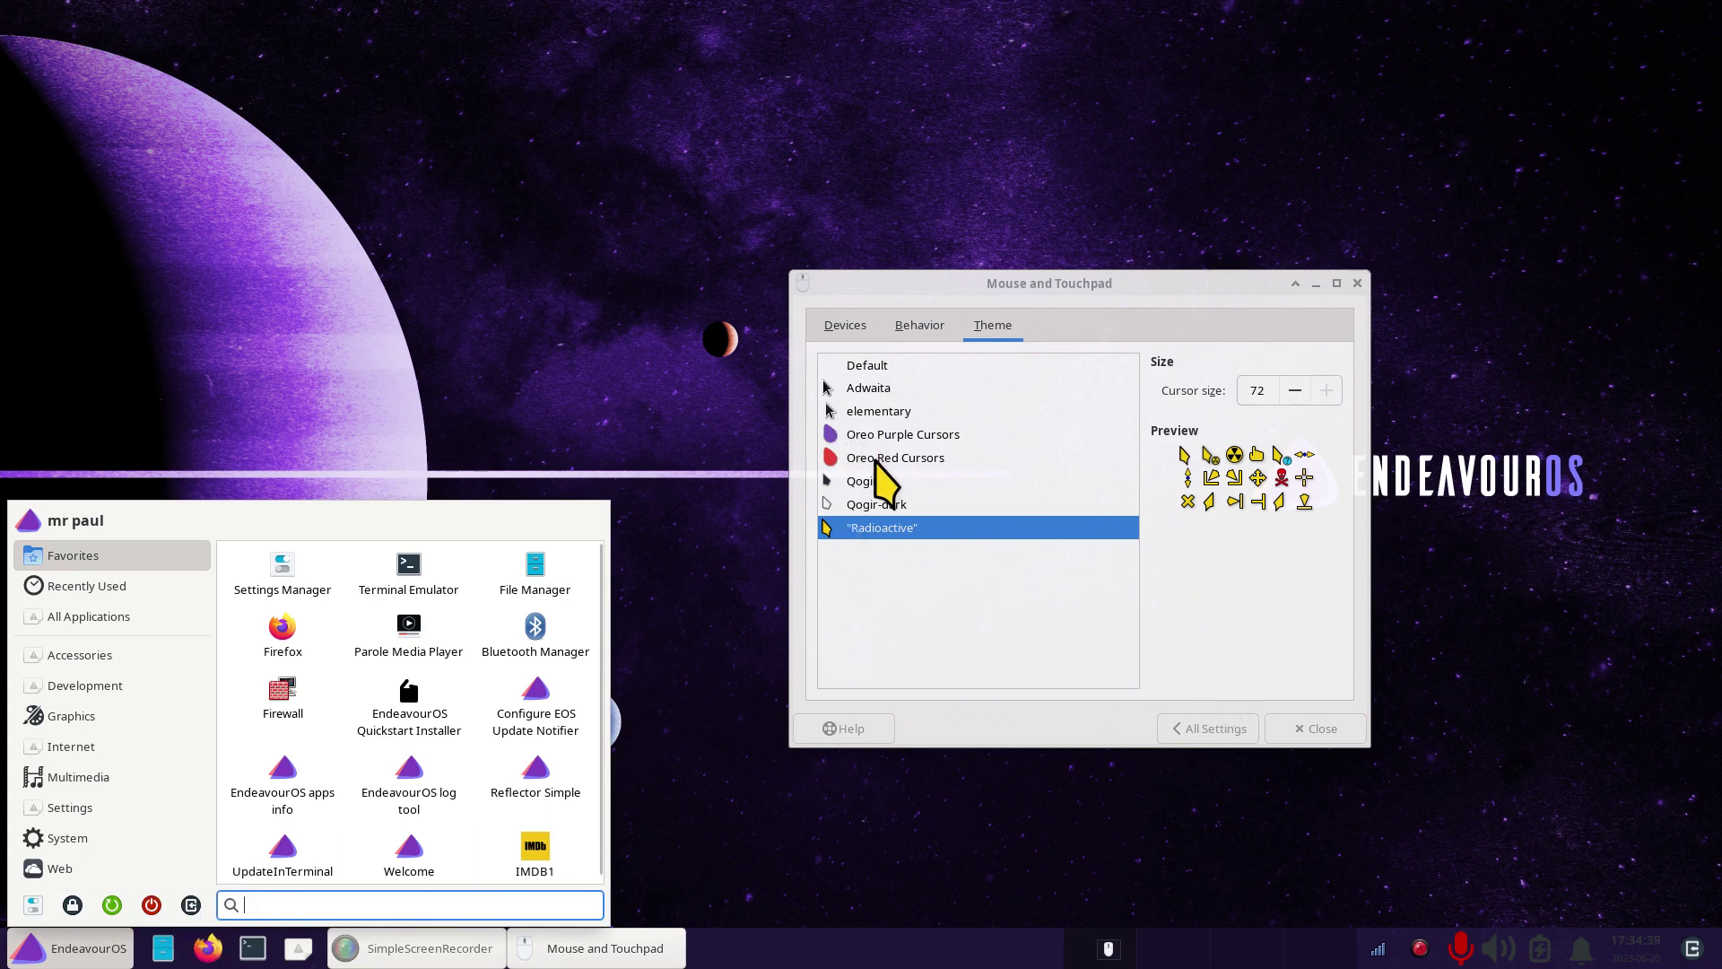
{"action": "left_click", "coordinate": [1221, 653]}
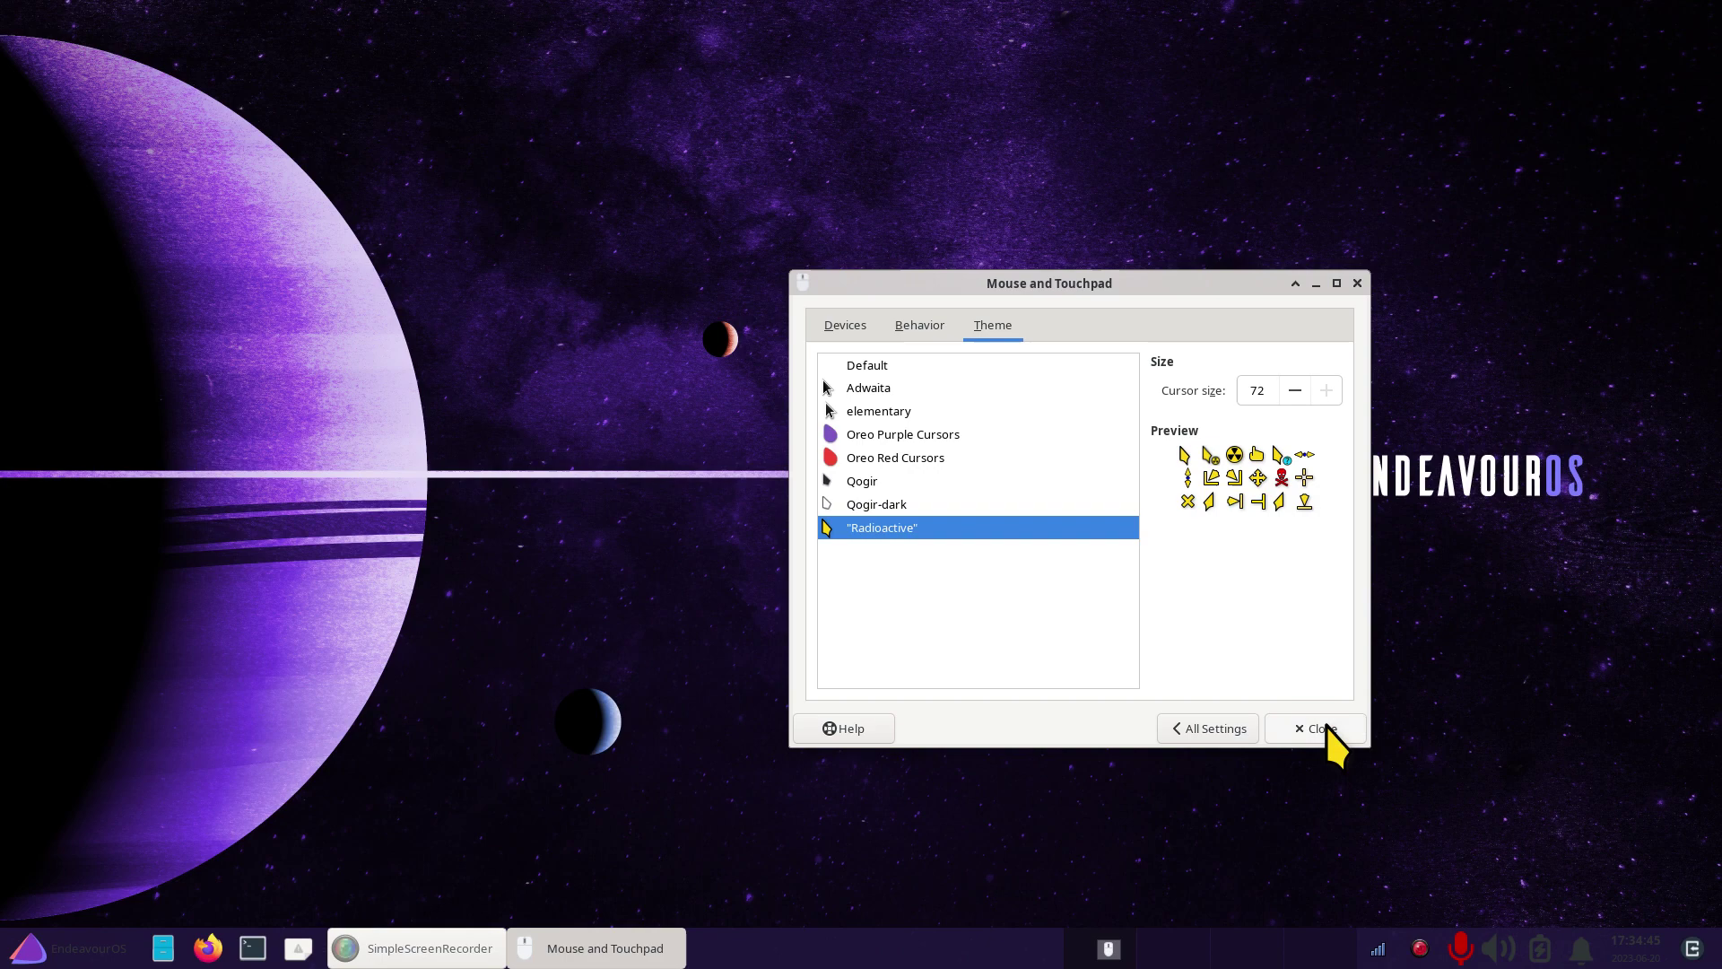
- Apply the Sweet-Ambar-Blue-Dark-v40 style in Appearance settings
{"action": "left_click", "coordinate": [1235, 730]}
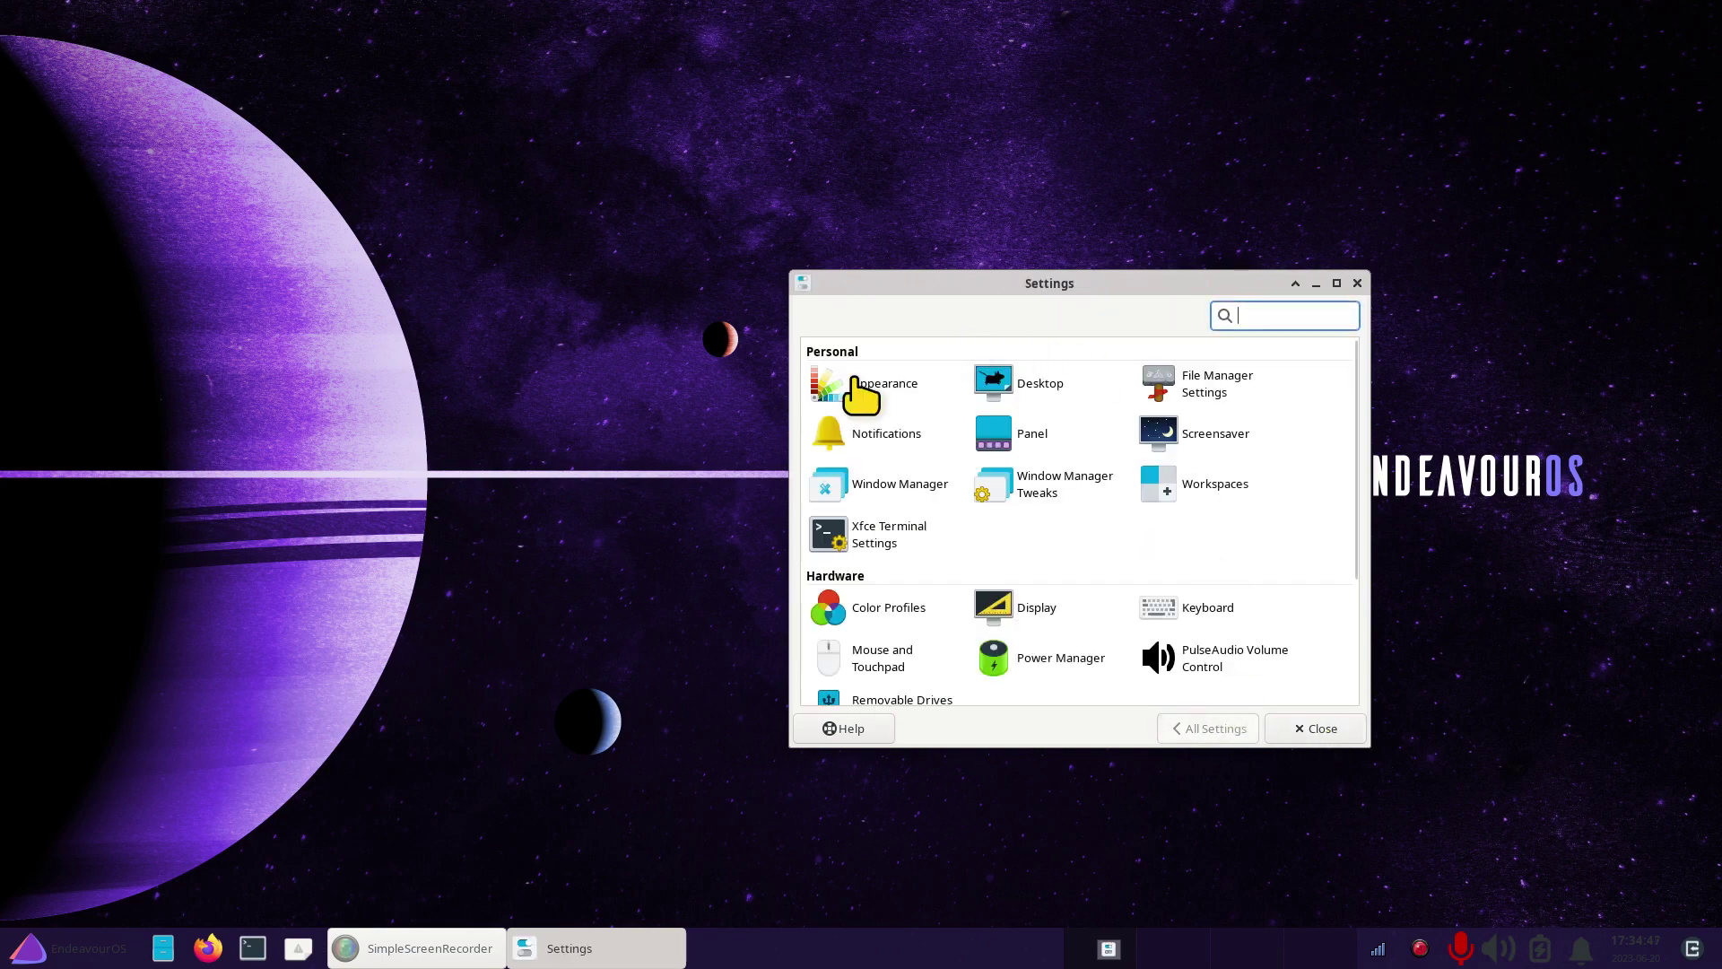
{"action": "left_click", "coordinate": [898, 383]}
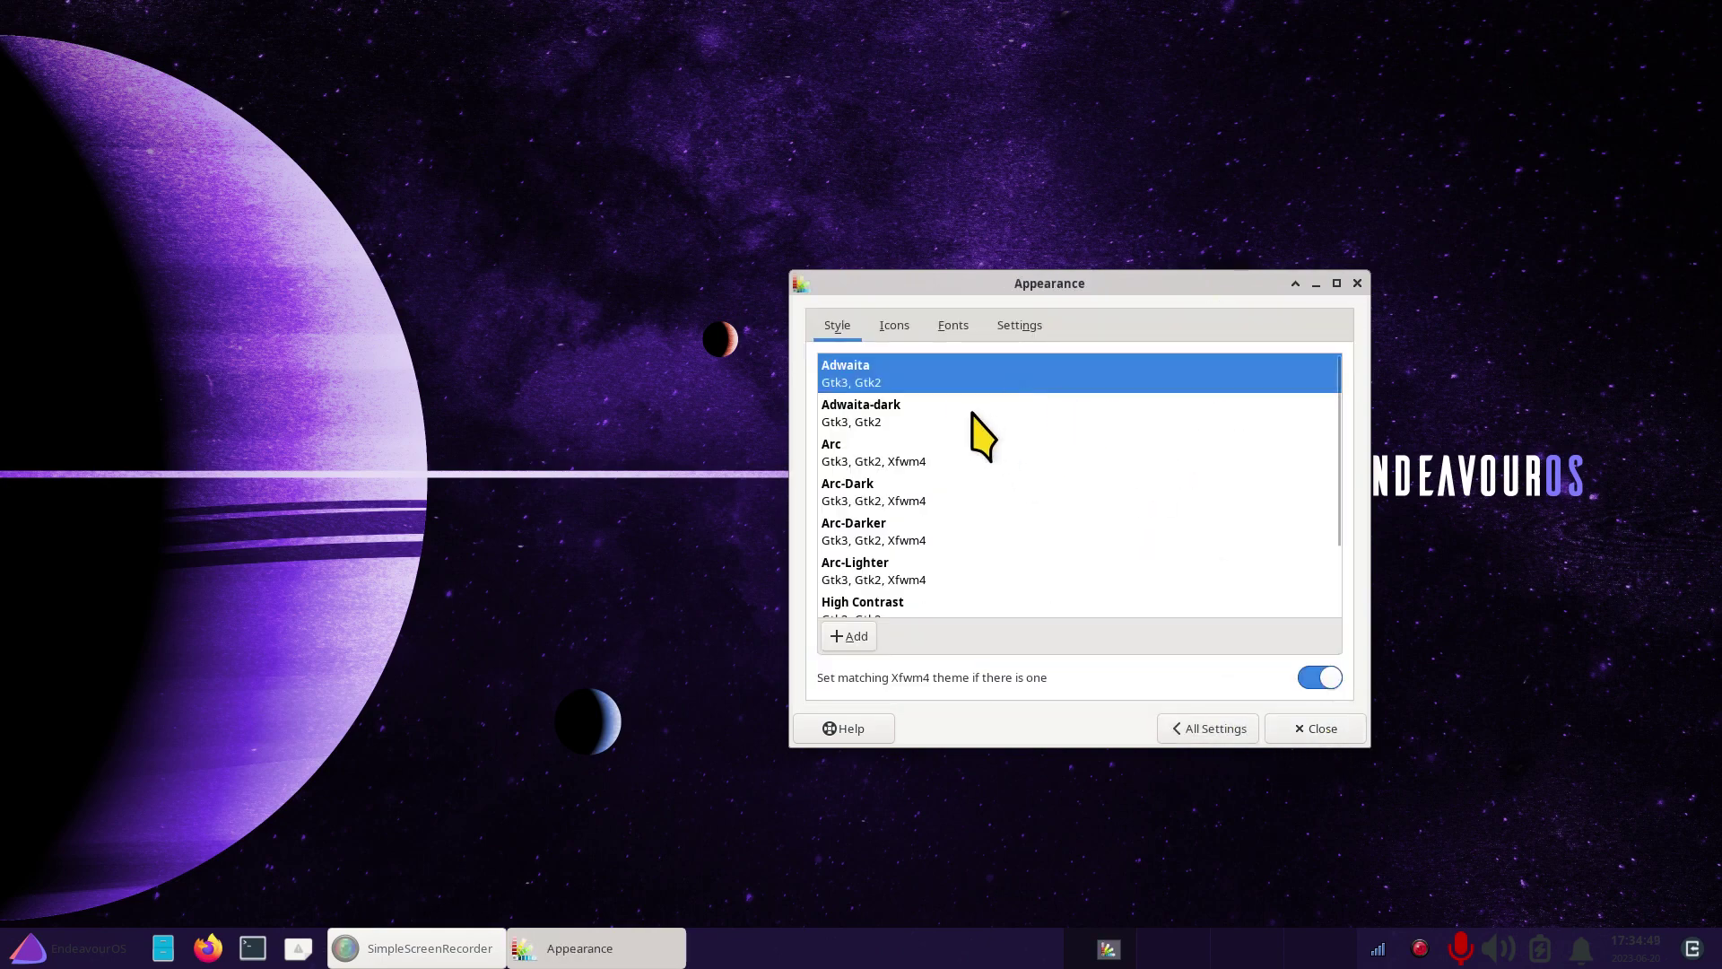
{"action": "scroll", "coordinate": [978, 439], "scroll_direction": "down", "scroll_amount": 2}
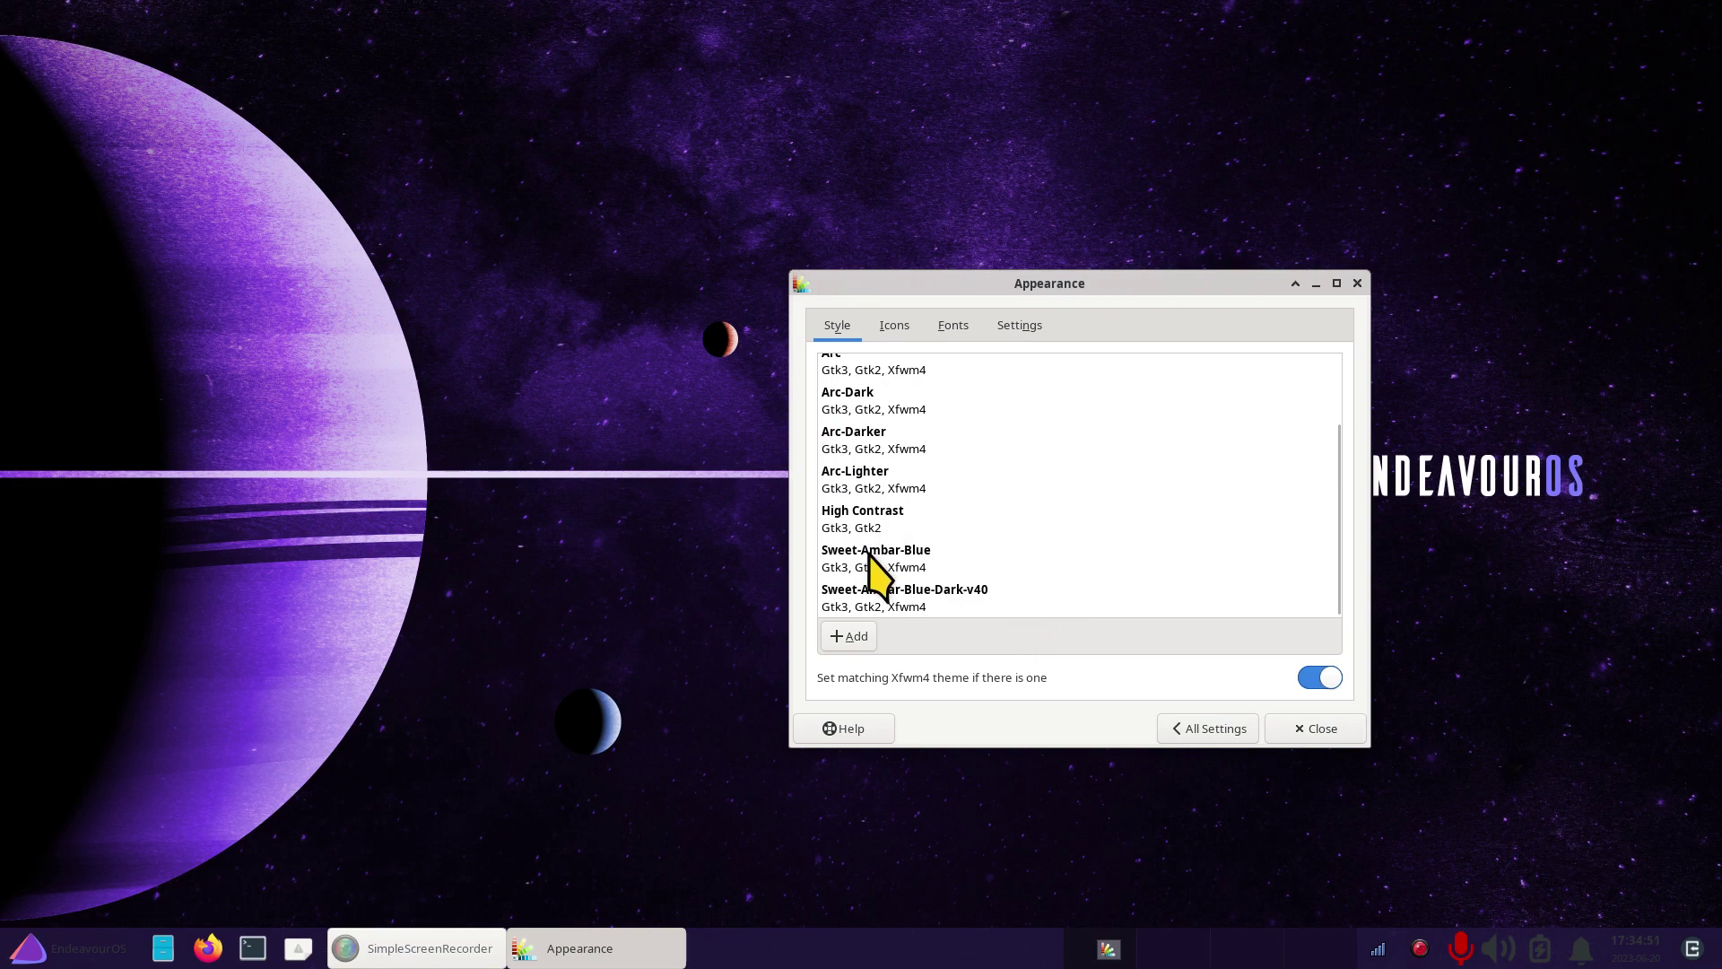
{"action": "left_click", "coordinate": [879, 559]}
{"action": "left_click", "coordinate": [934, 610]}
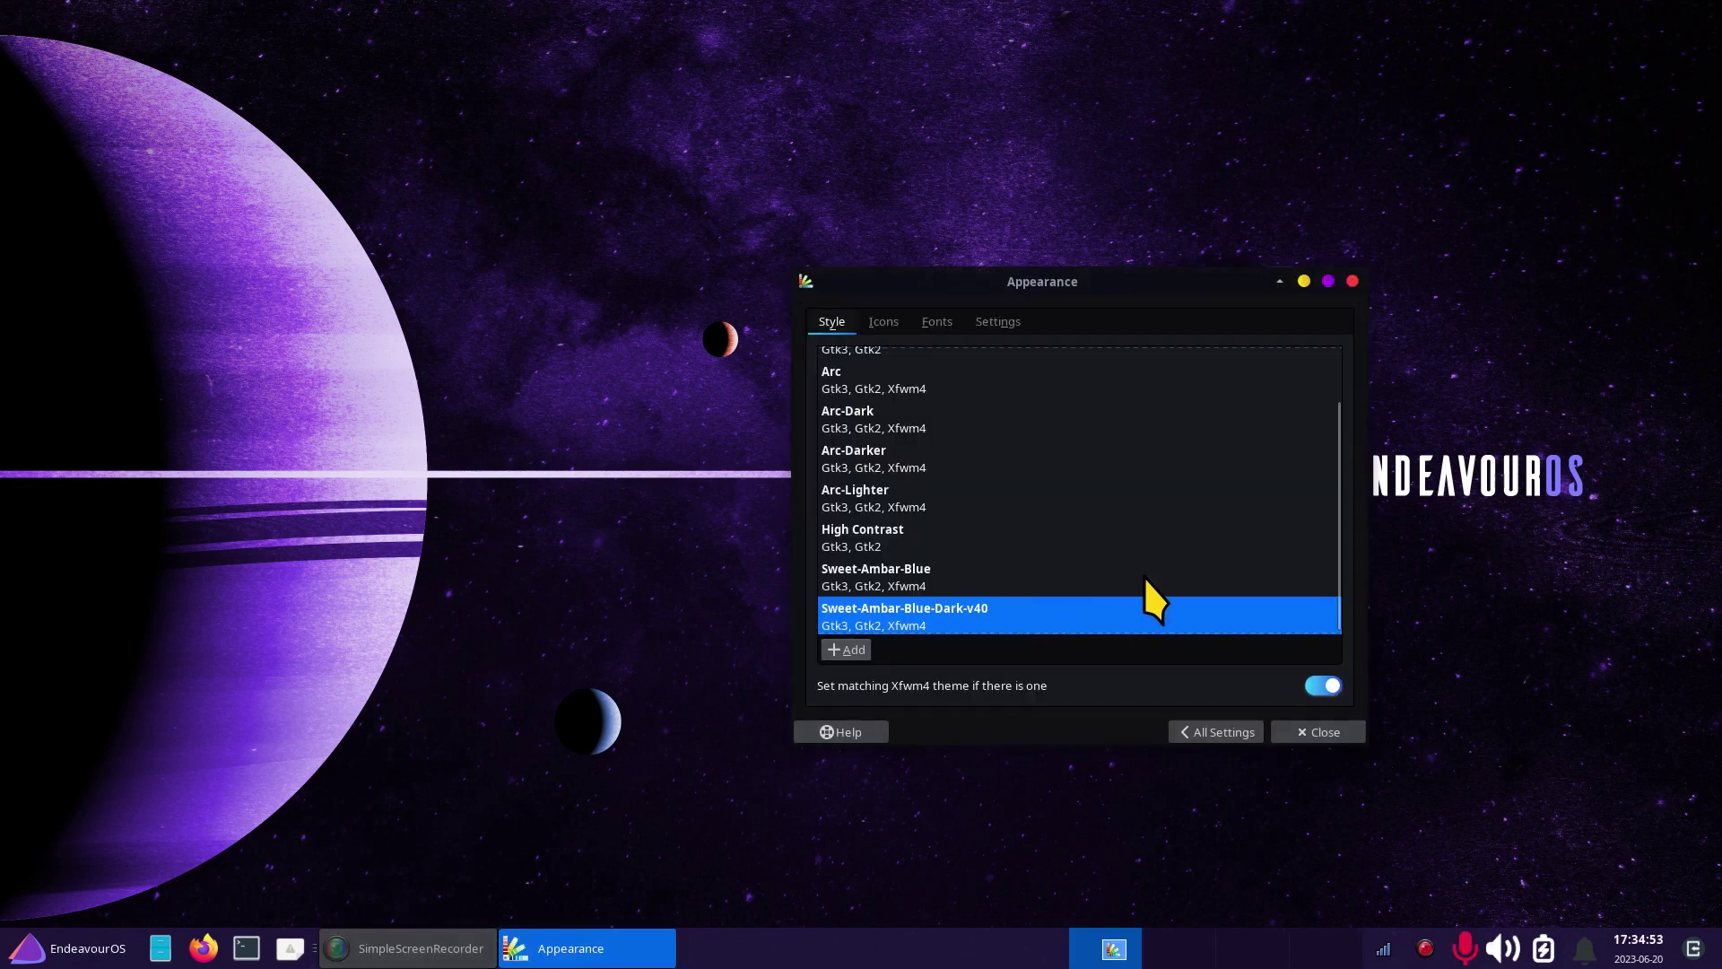
- Apply the candy-icons icon theme and reopen the home folder in Thunar
{"action": "left_click", "coordinate": [904, 325]}
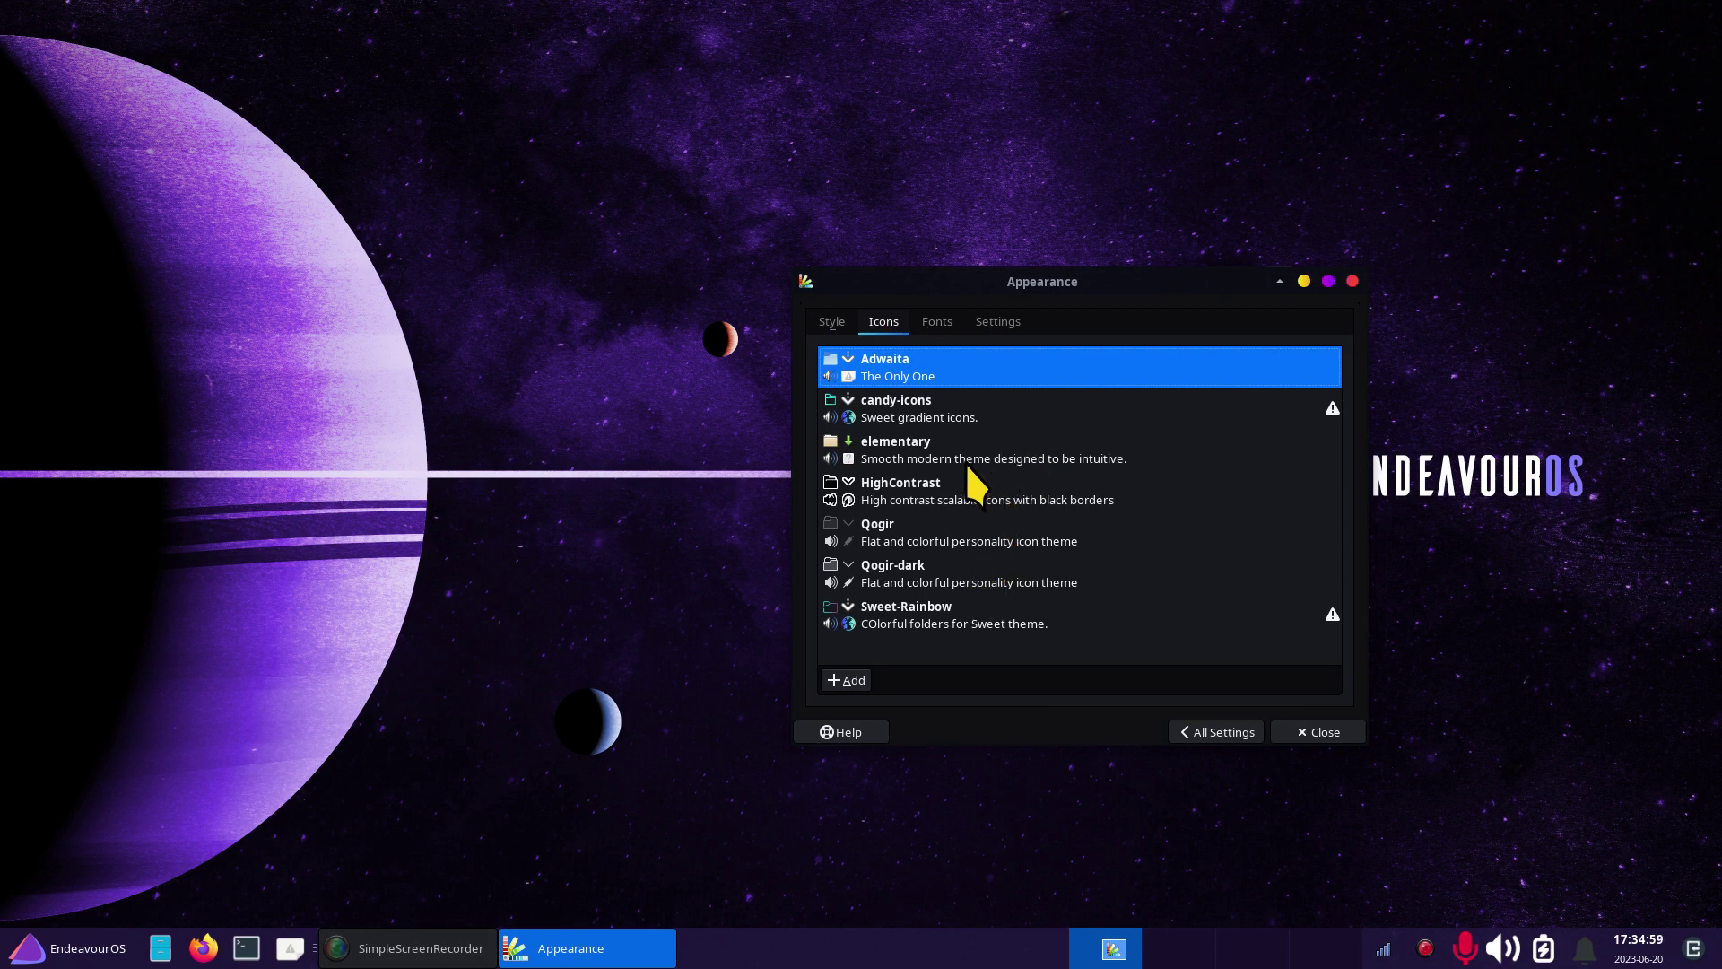
{"action": "left_click", "coordinate": [909, 417]}
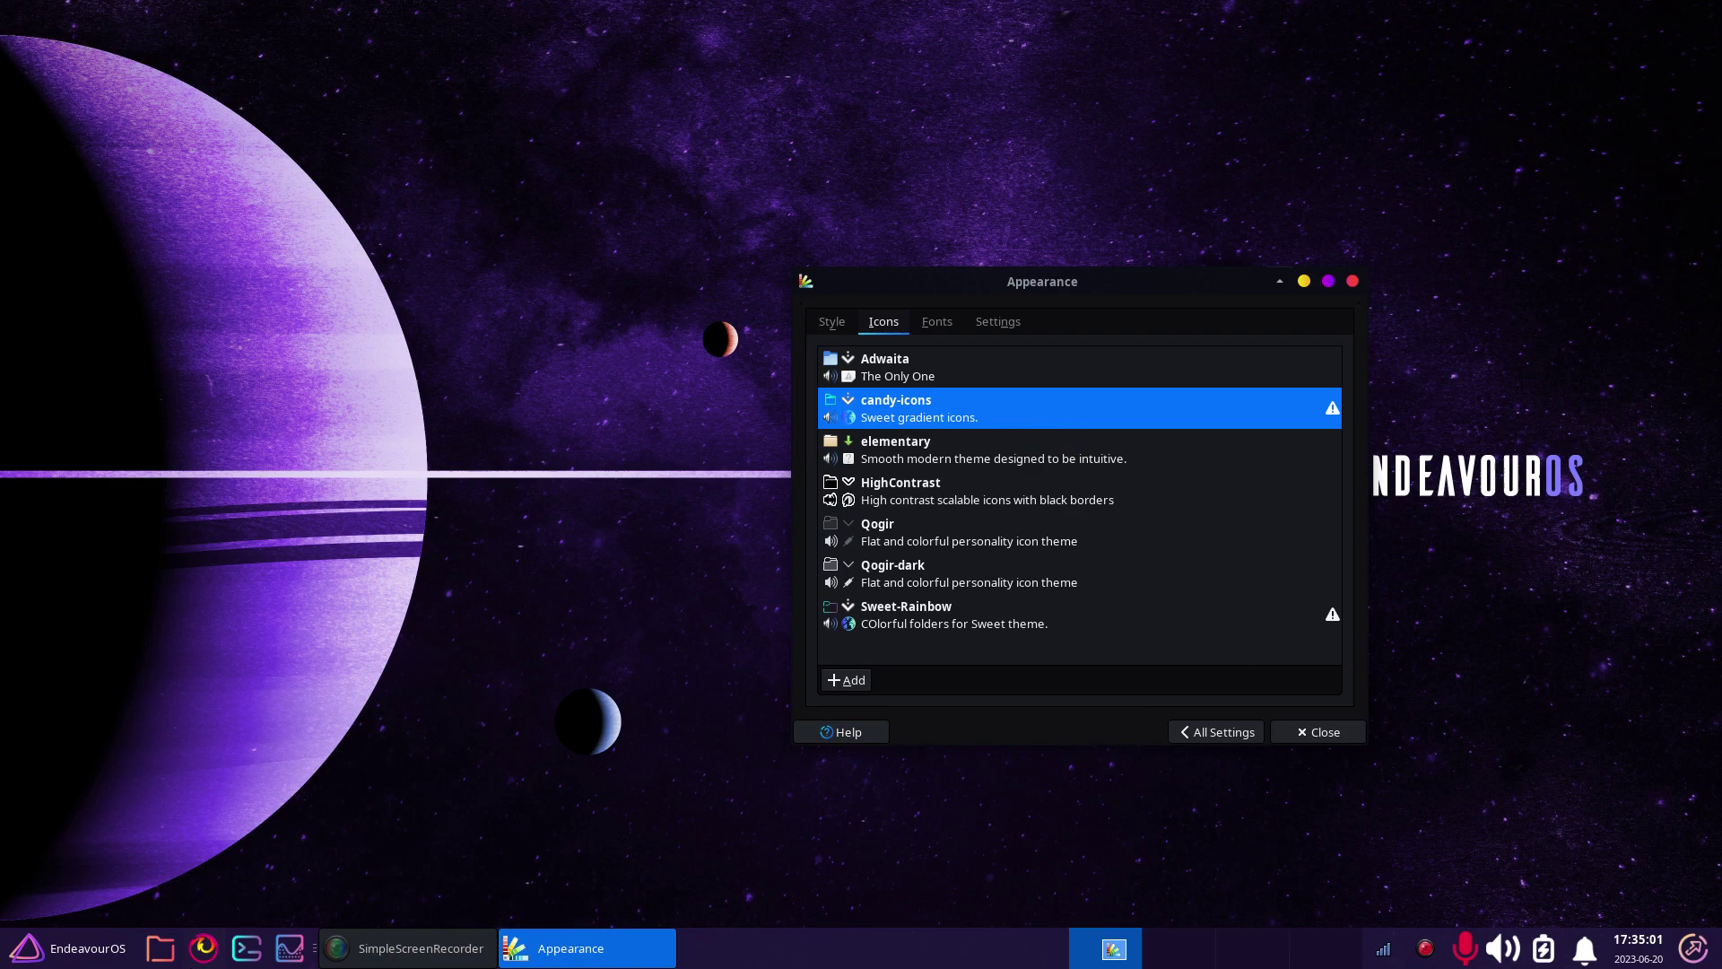
{"action": "left_click", "coordinate": [161, 948]}
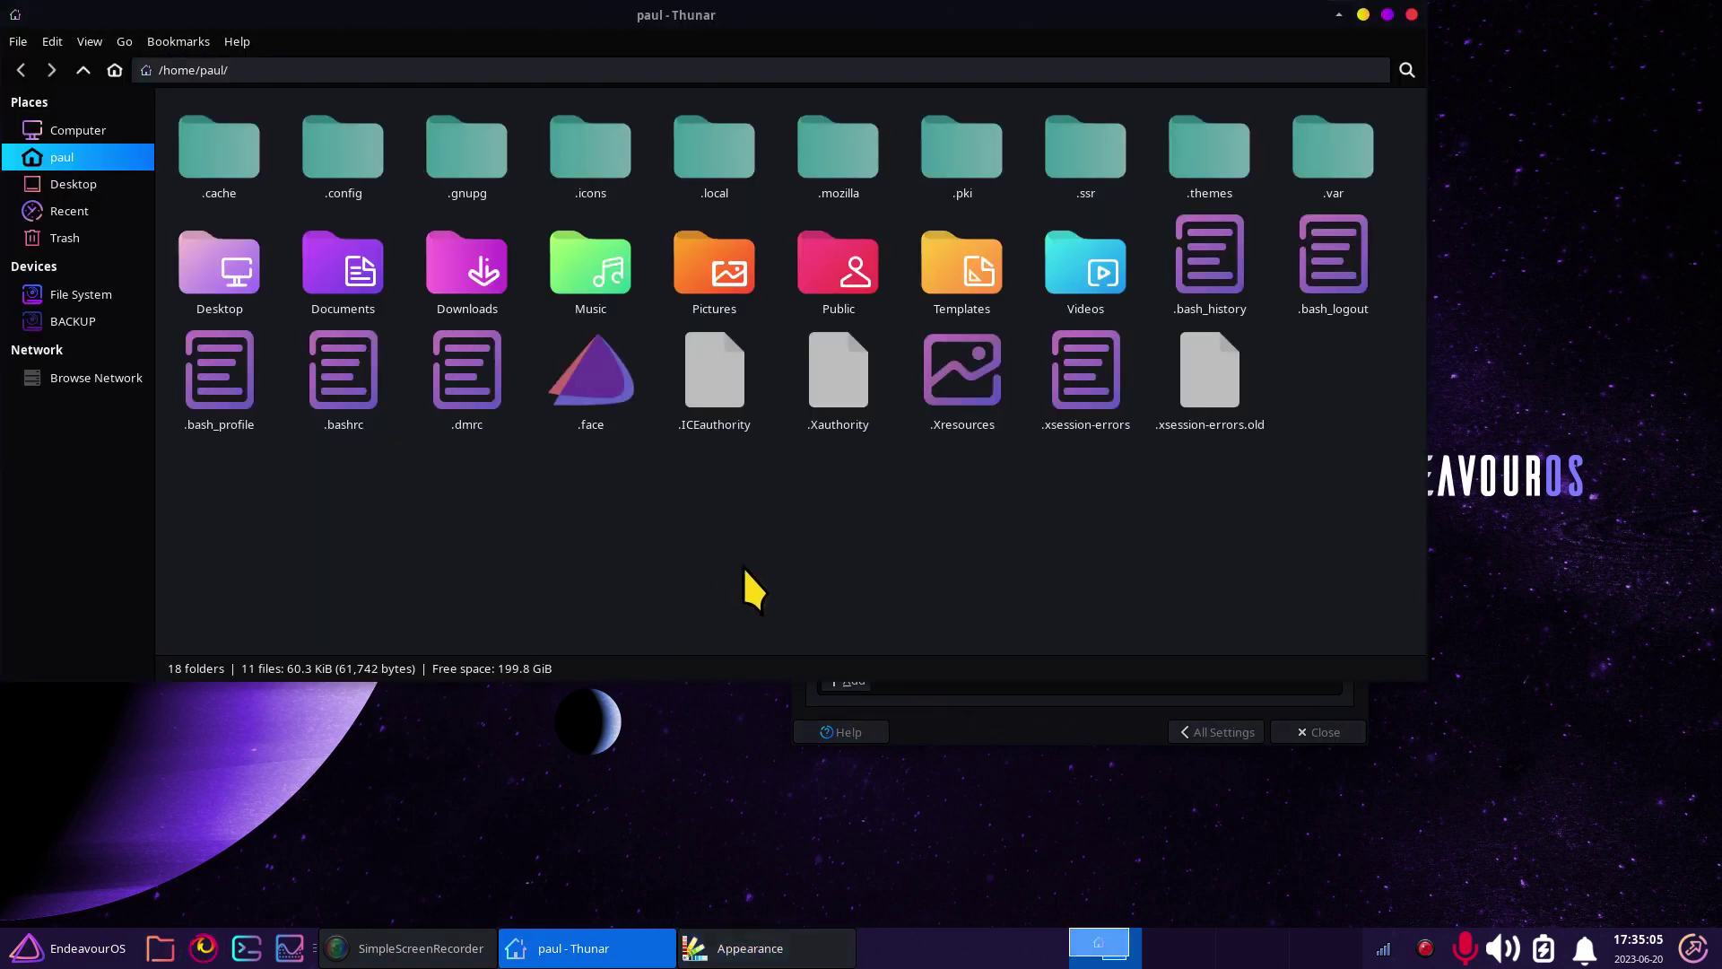
- Toggle hidden files, adjust icon zoom, open .icons and select the three cursor folders
{"action": "key", "text": "ctrl+h"}
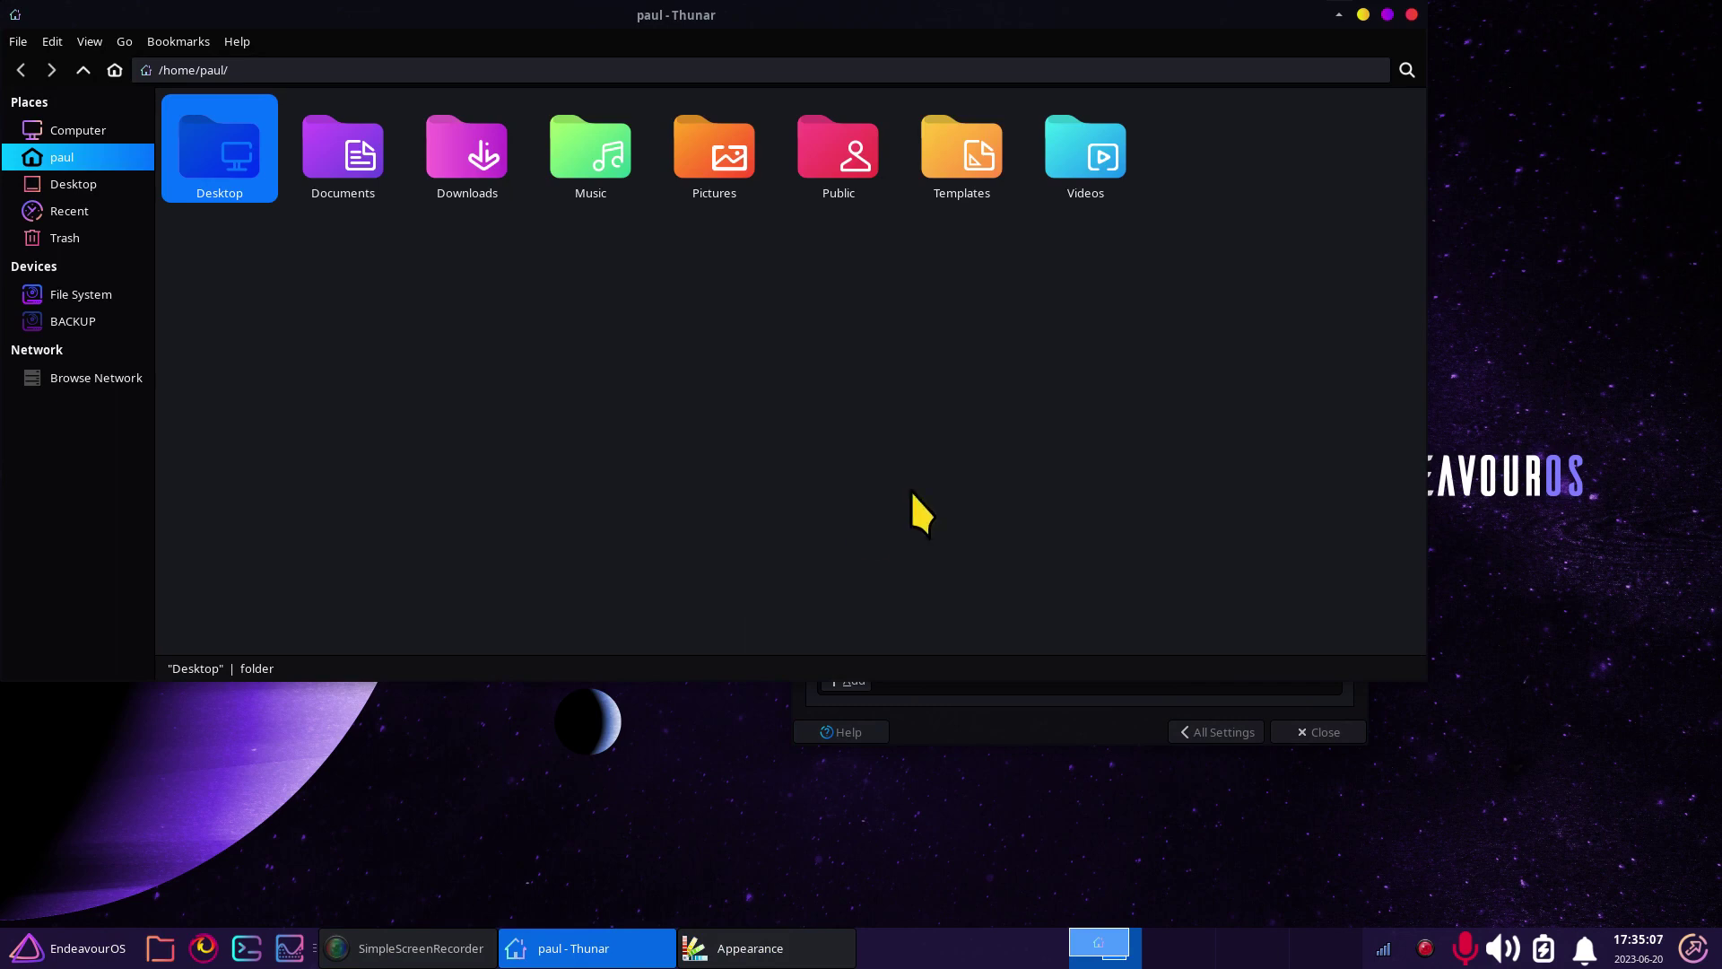
{"action": "key", "text": "ctrl+plus"}
{"action": "key", "text": "ctrl+plus"}
{"action": "key", "text": "ctrl+plus"}
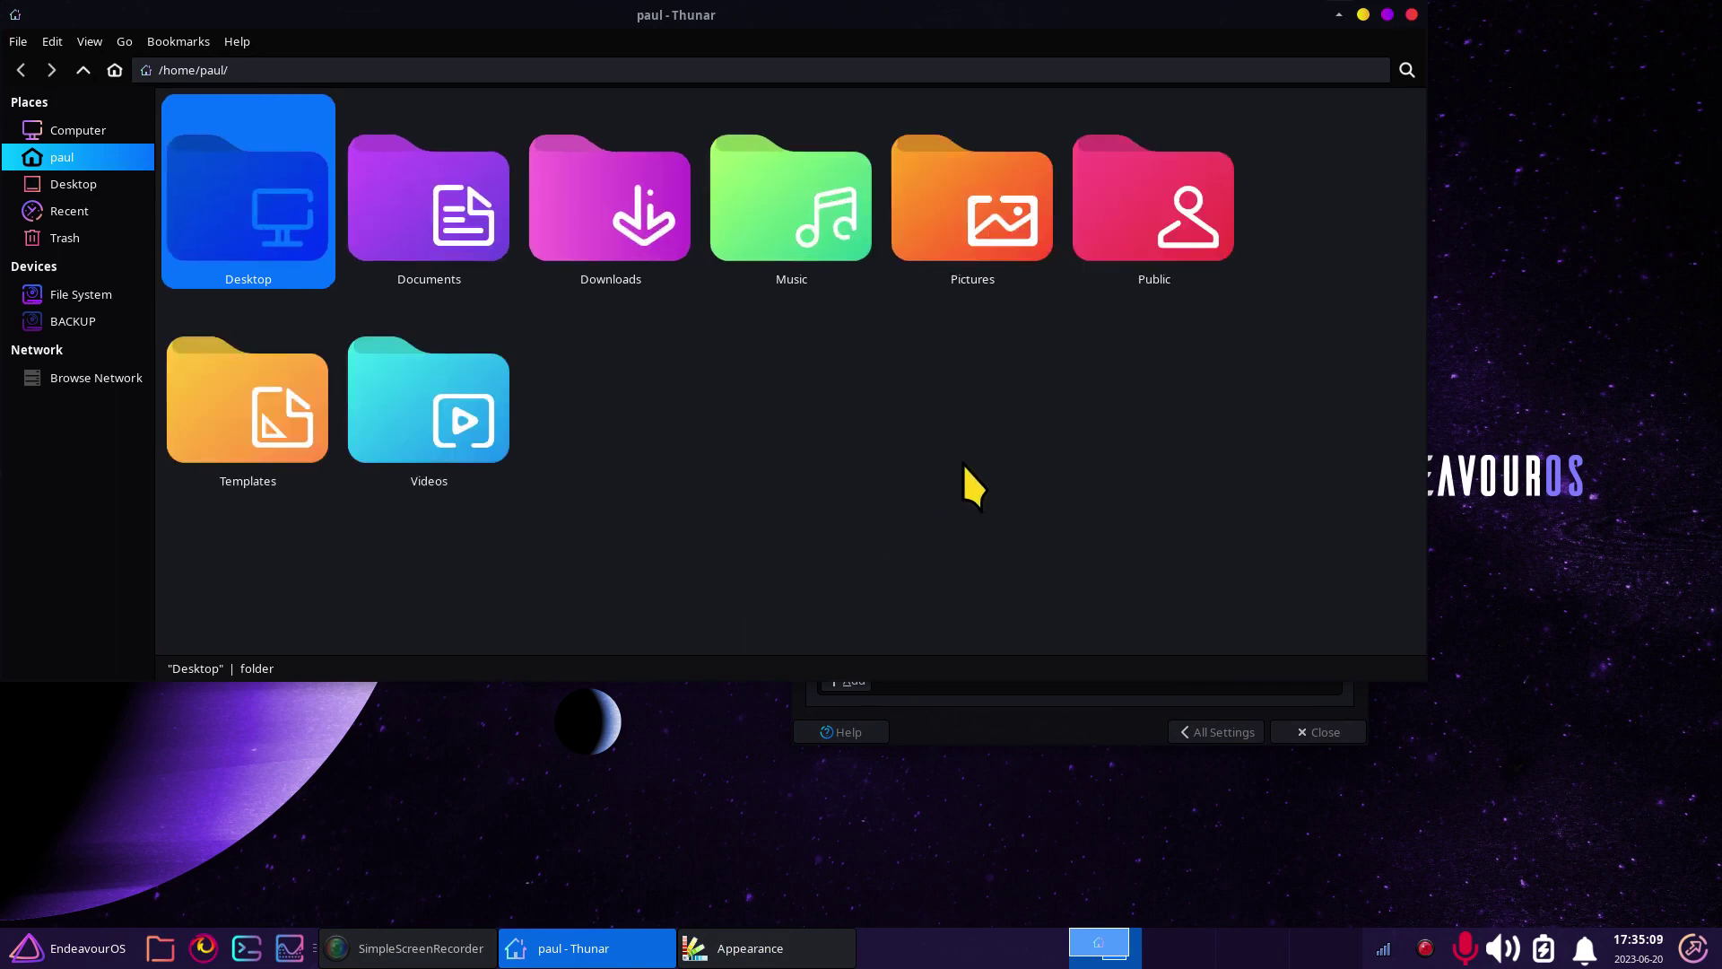
{"action": "key", "text": "ctrl+minus"}
{"action": "key", "text": "ctrl+h"}
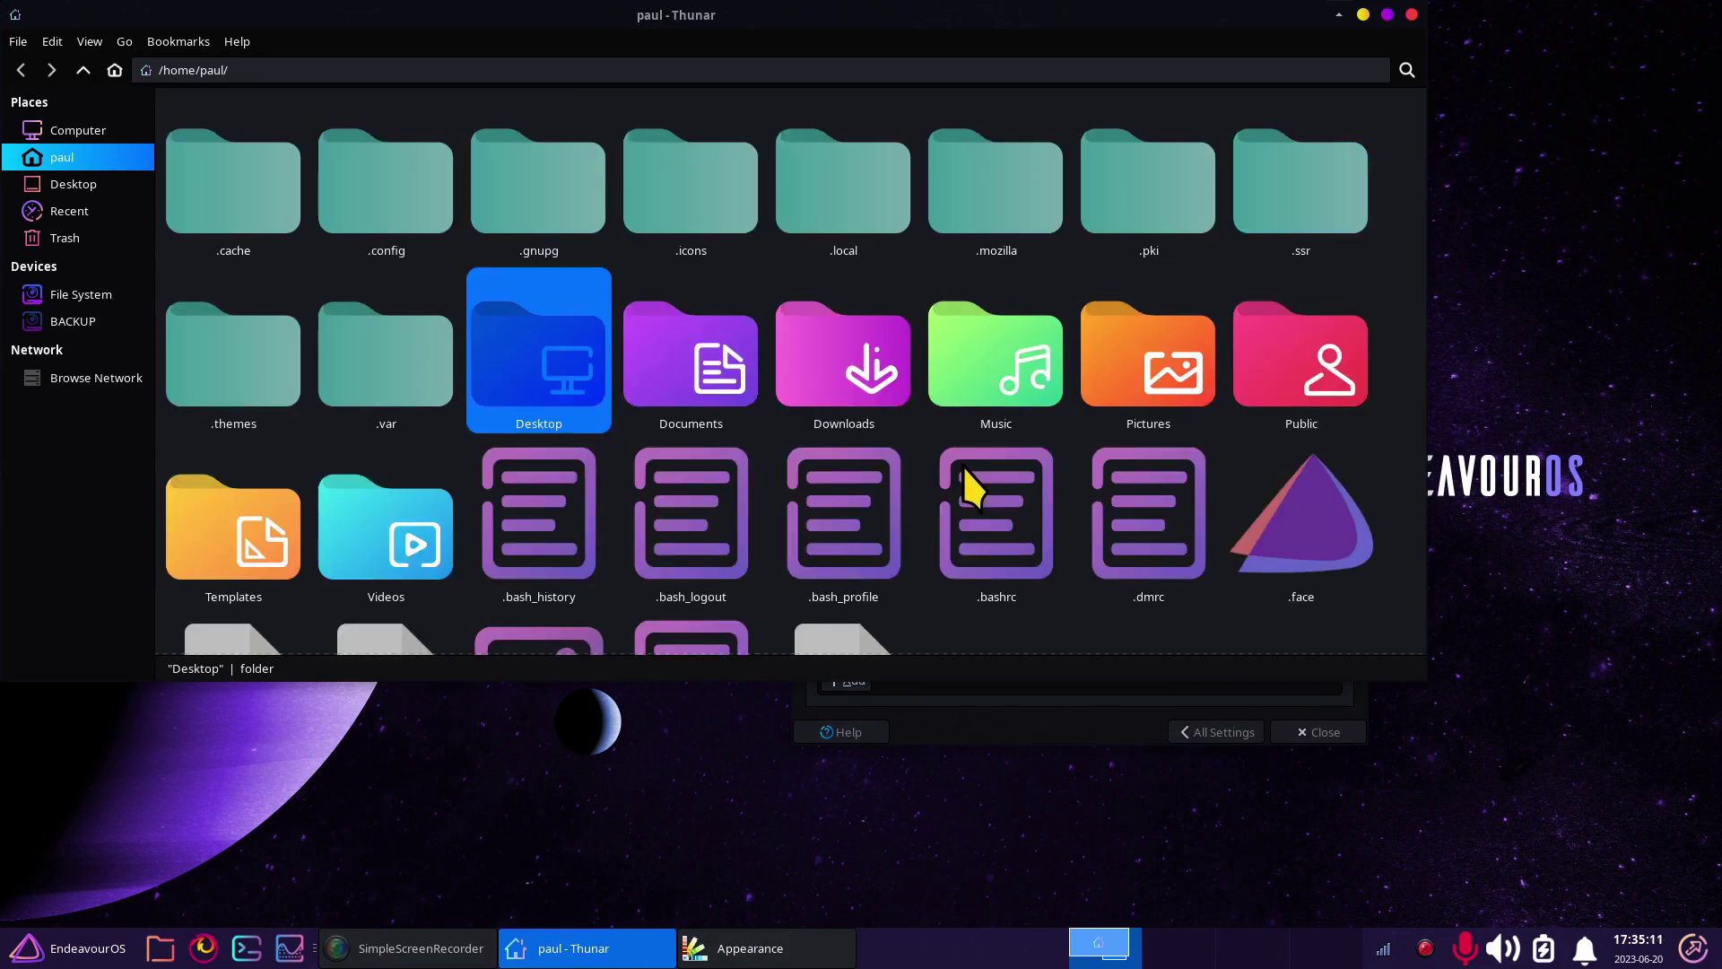
{"action": "double_click", "coordinate": [730, 180]}
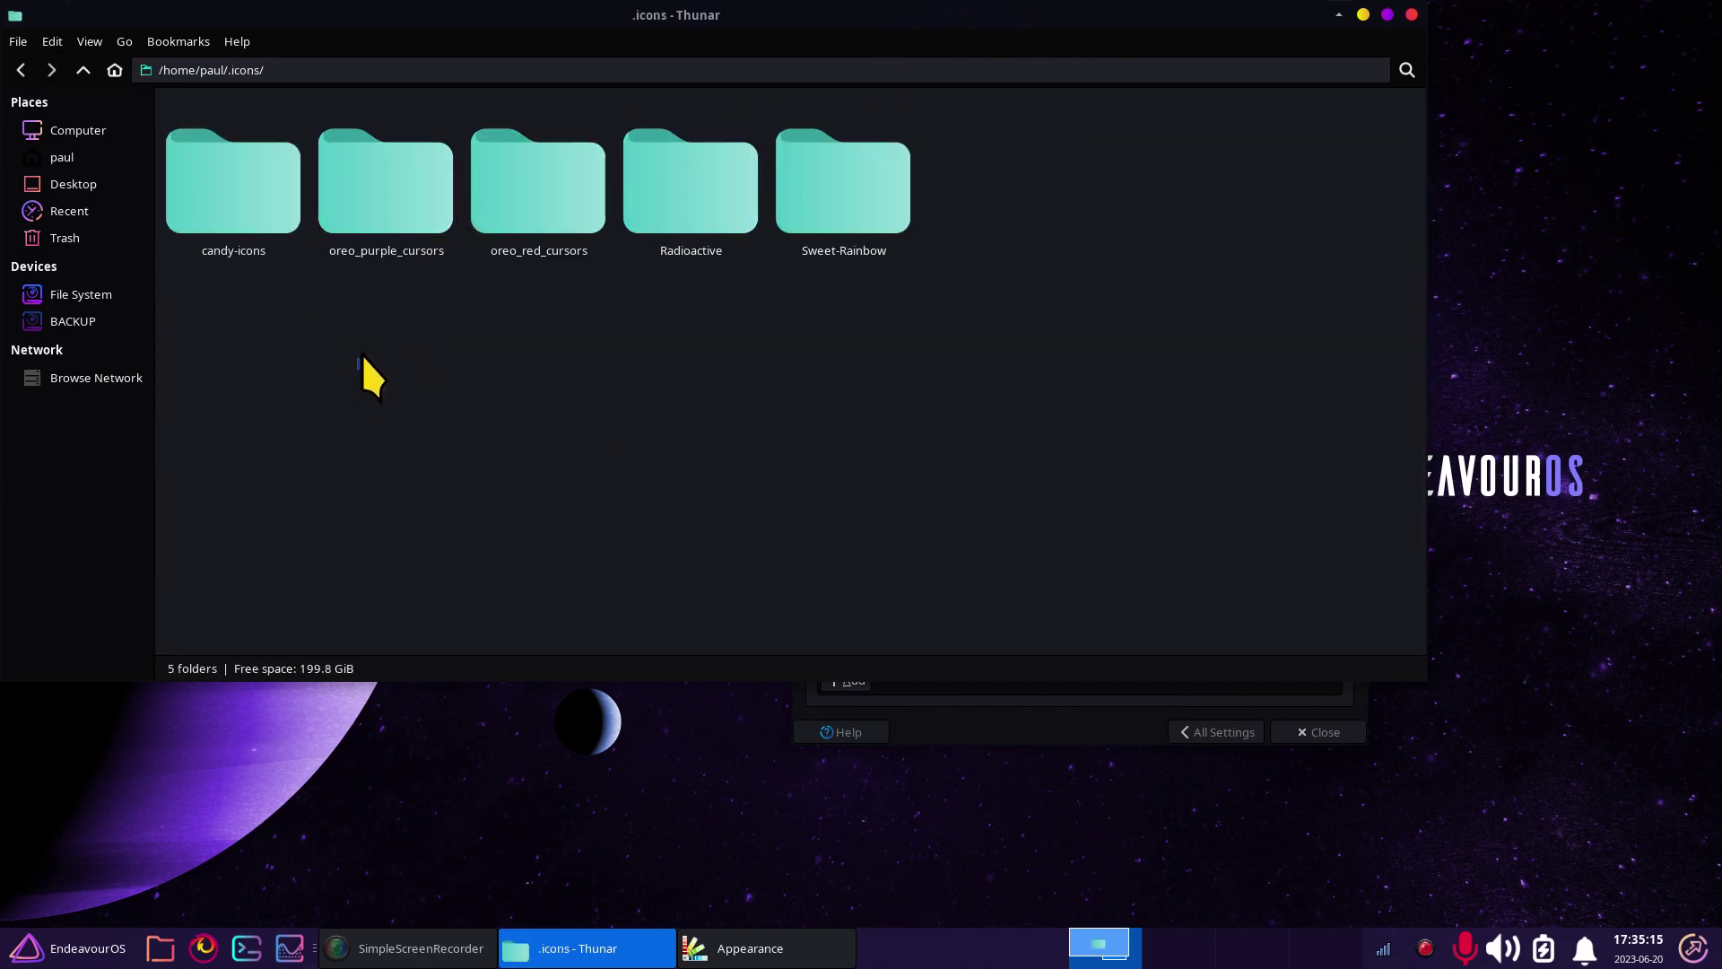
{"action": "left_click_drag", "start_coordinate": [359, 369], "coordinate": [664, 179]}
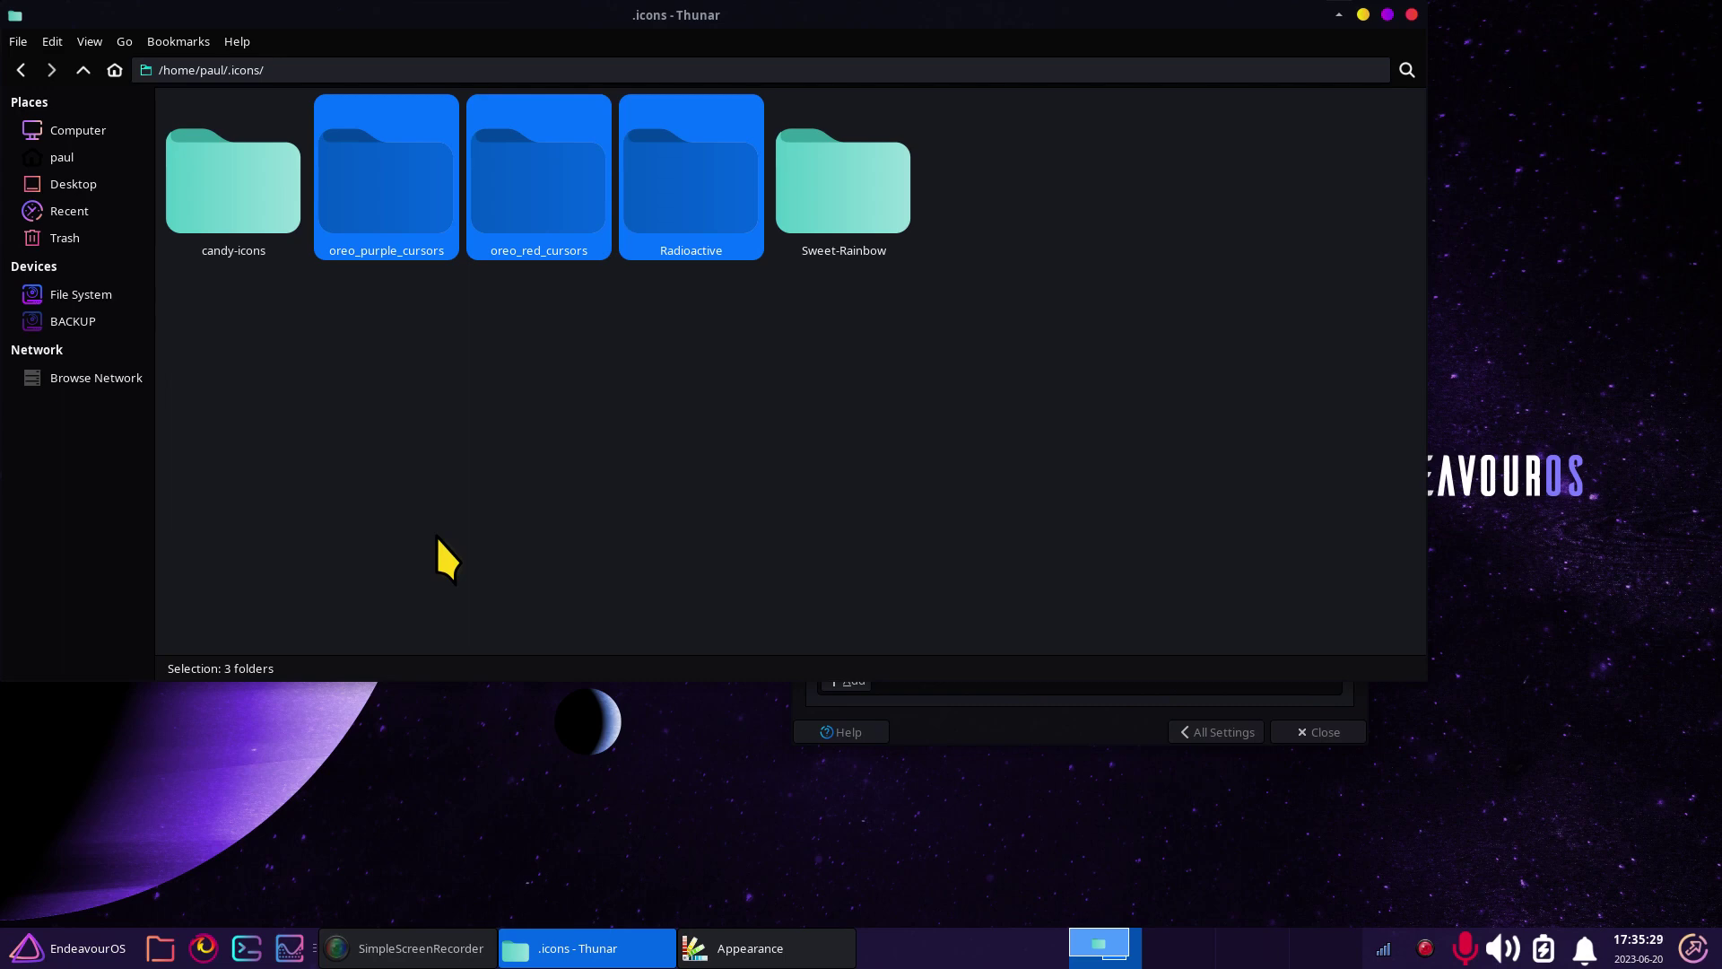
- Close the Appearance settings, reselect the cursor folders, and quit Thunar with Ctrl+Q
{"action": "left_click", "coordinate": [750, 948]}
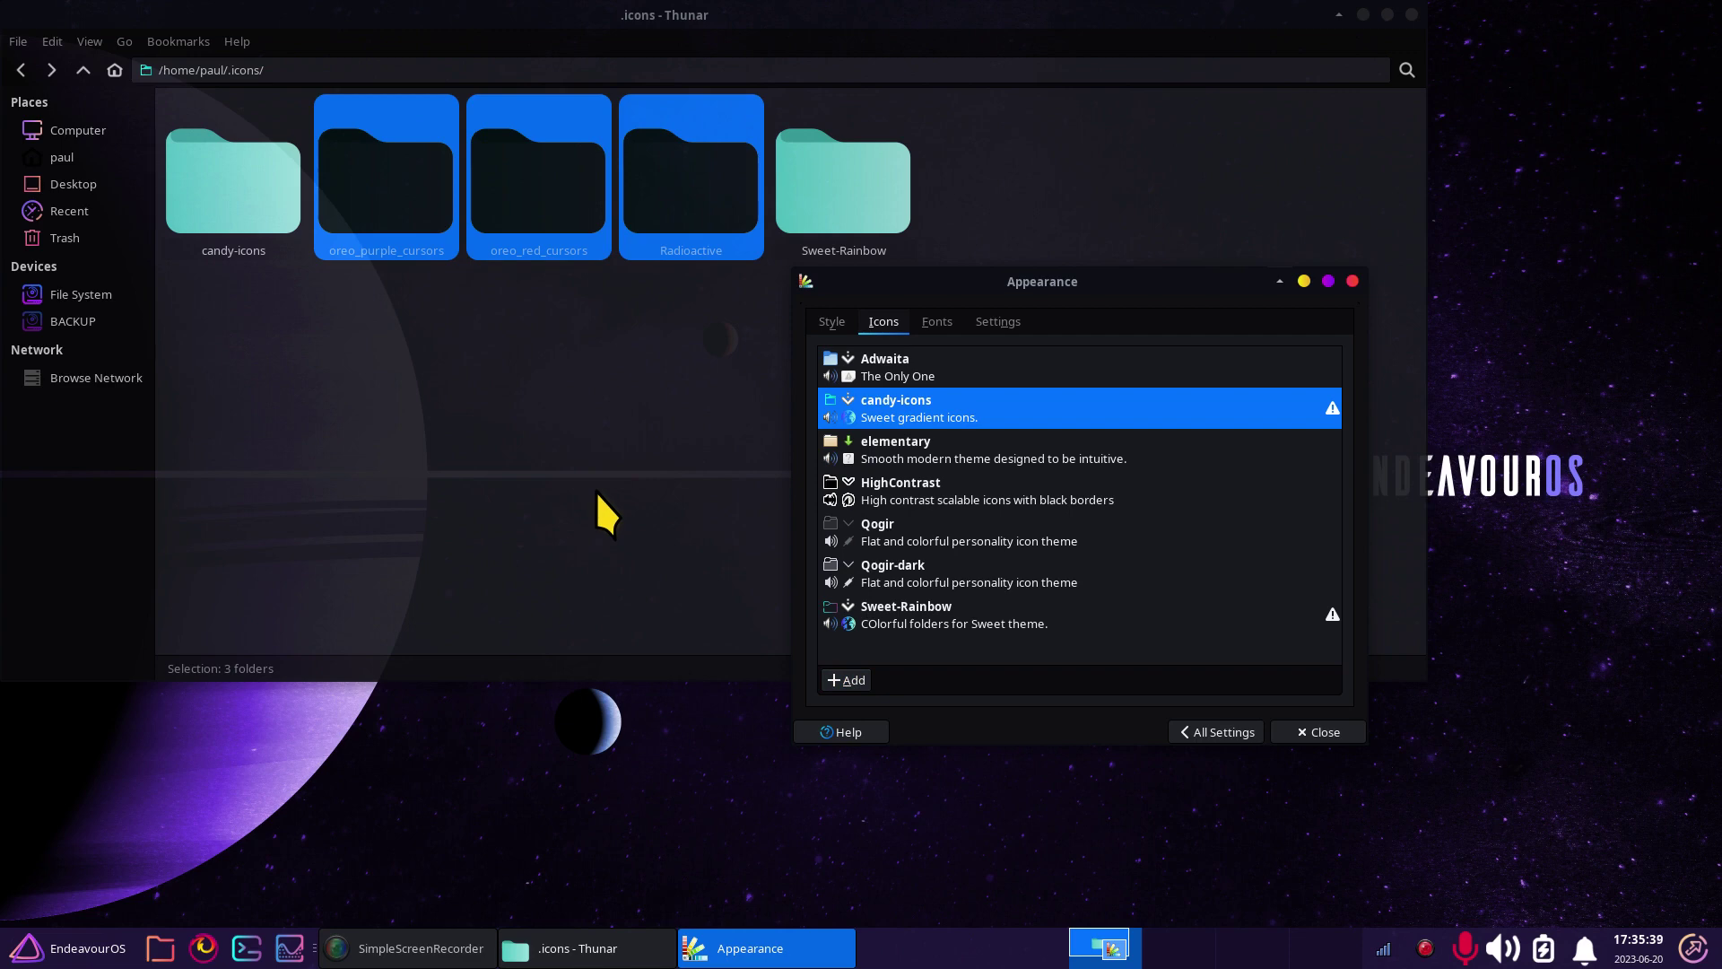
{"action": "left_click", "coordinate": [1353, 281]}
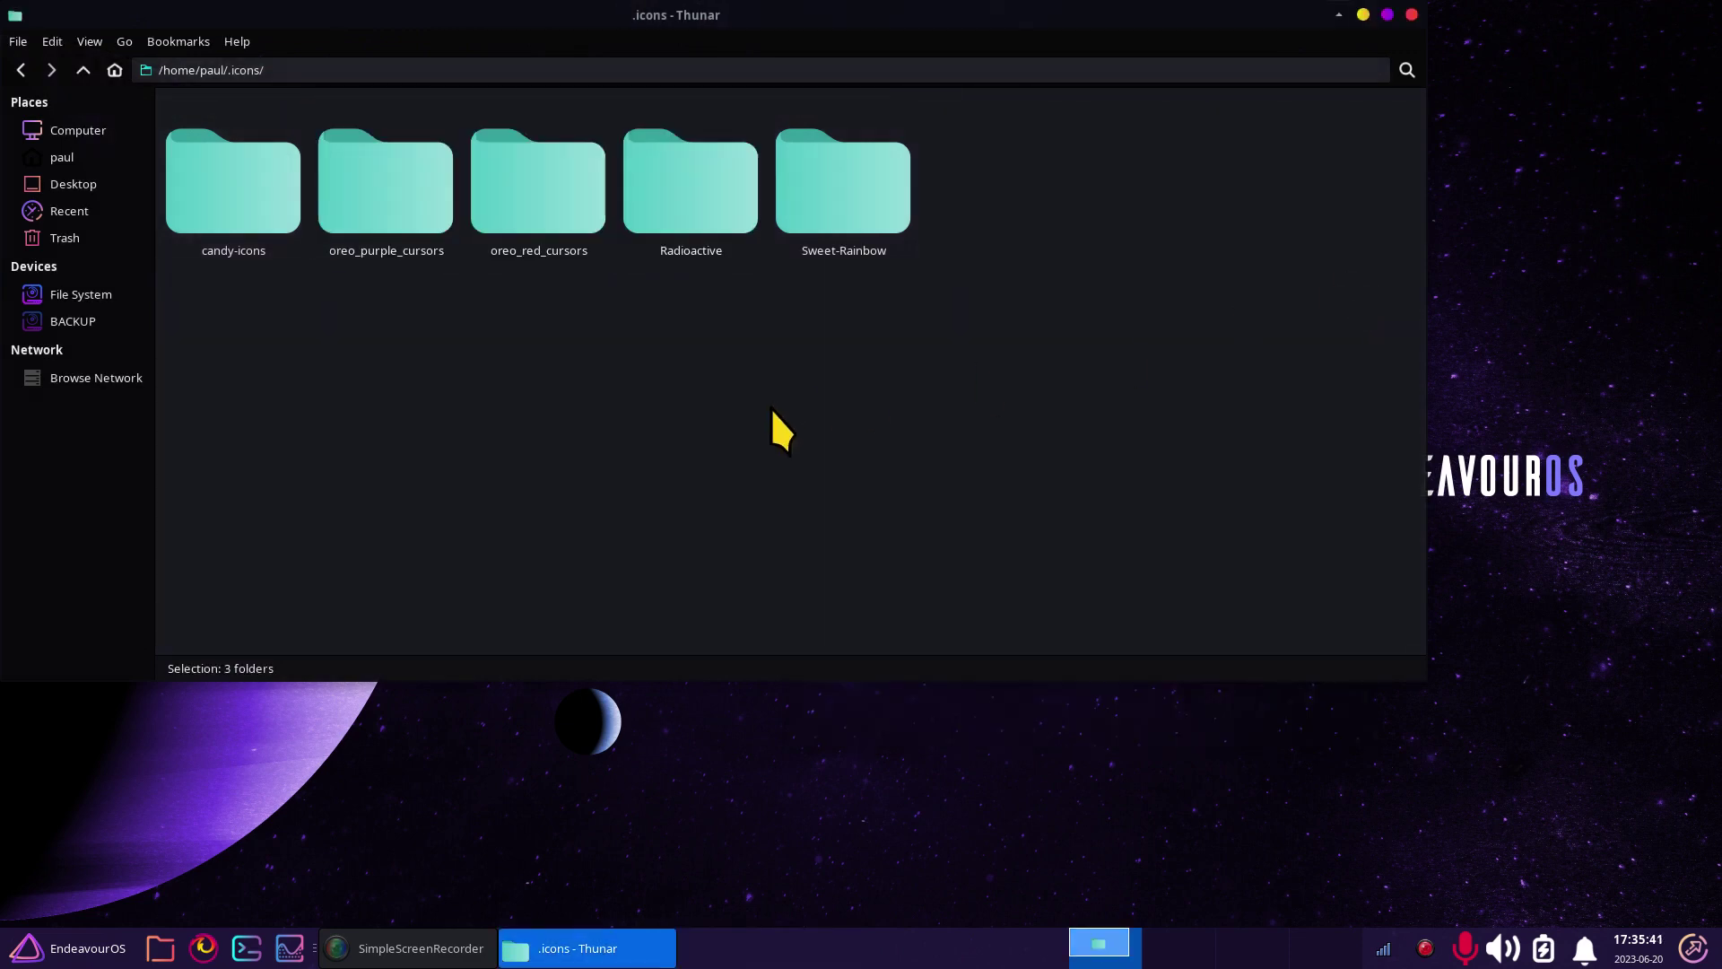
{"action": "left_click", "coordinate": [579, 379]}
{"action": "left_click_drag", "start_coordinate": [682, 325], "coordinate": [327, 226]}
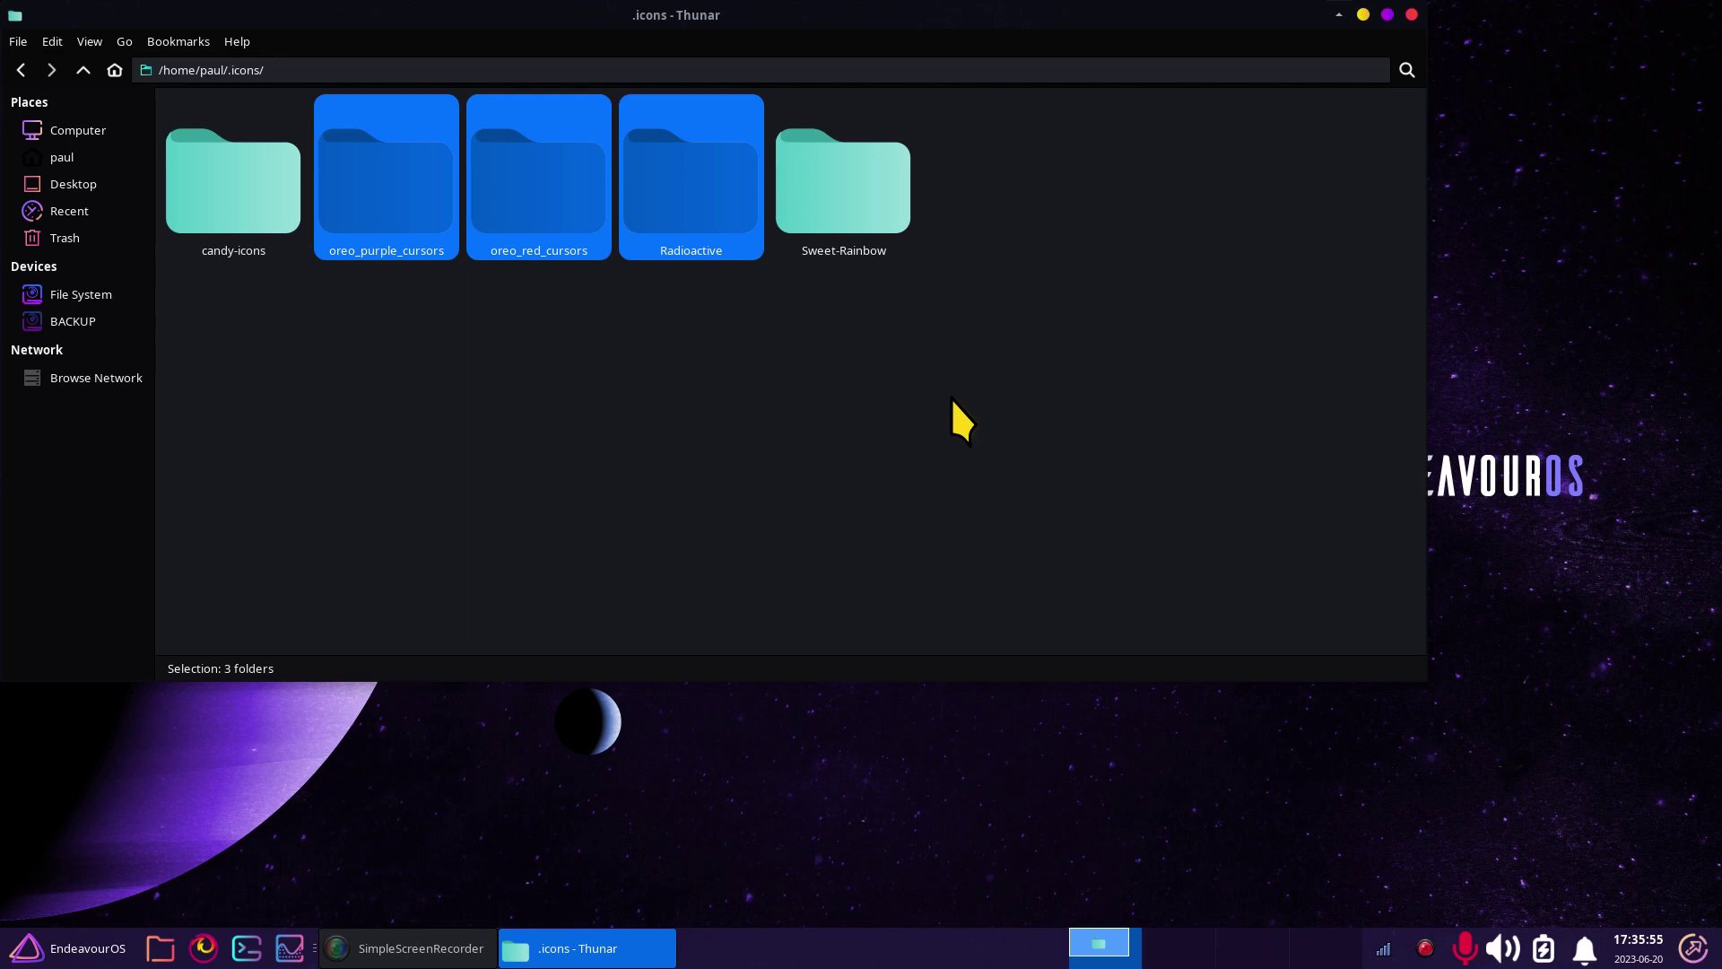
{"action": "key", "text": "ctrl+q"}
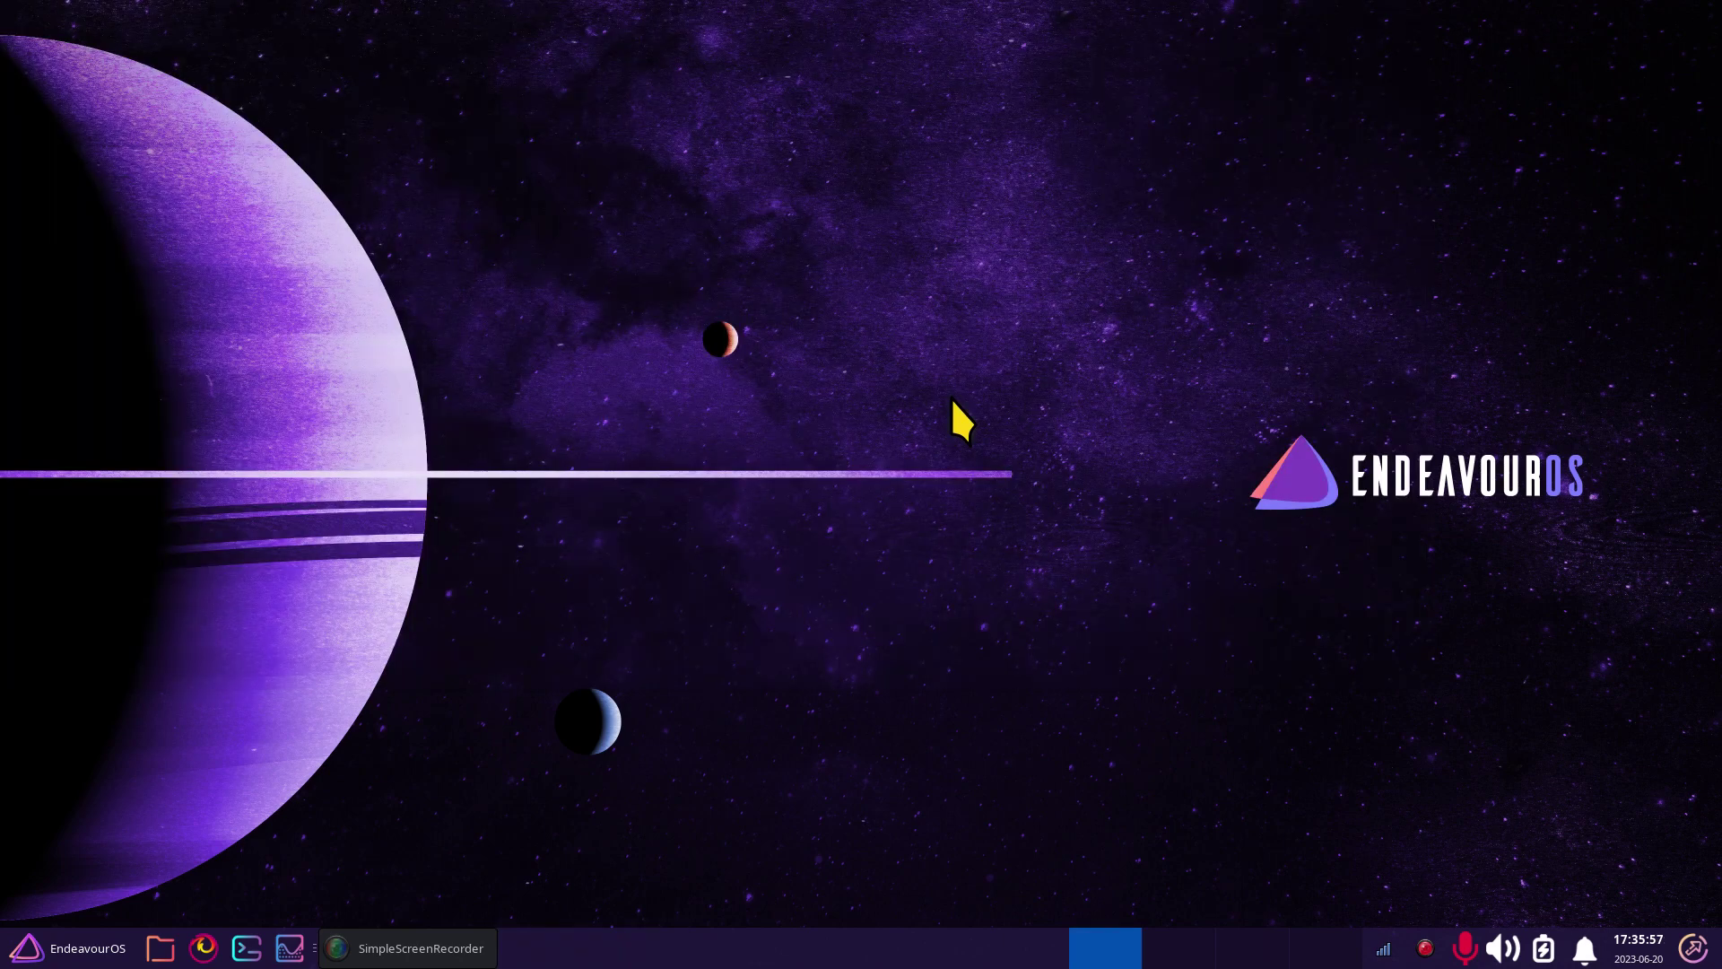